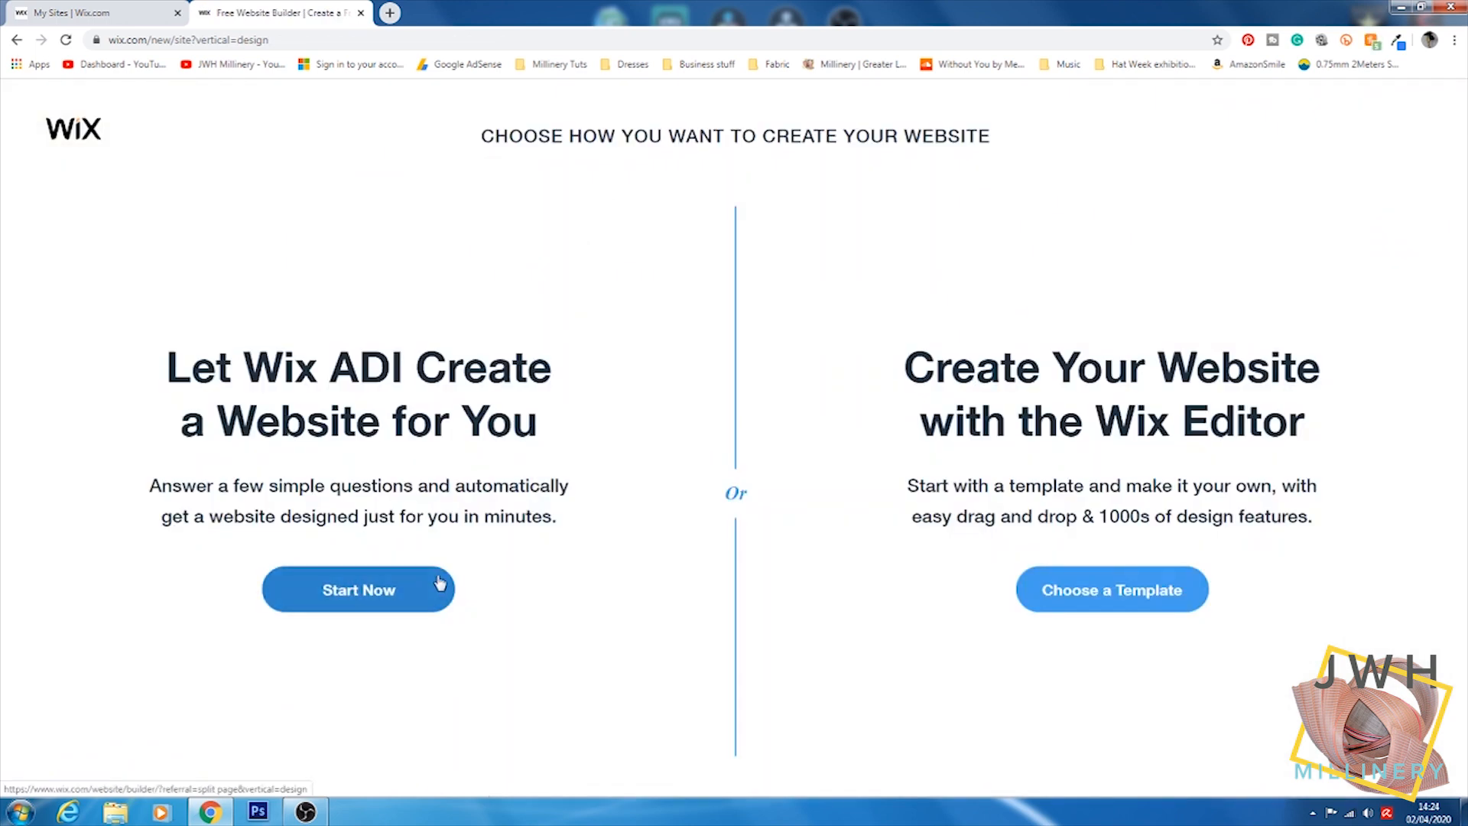
Step: Start an automatically designed website with Wix ADI and set the site type to Fashion Designer
click(398, 598)
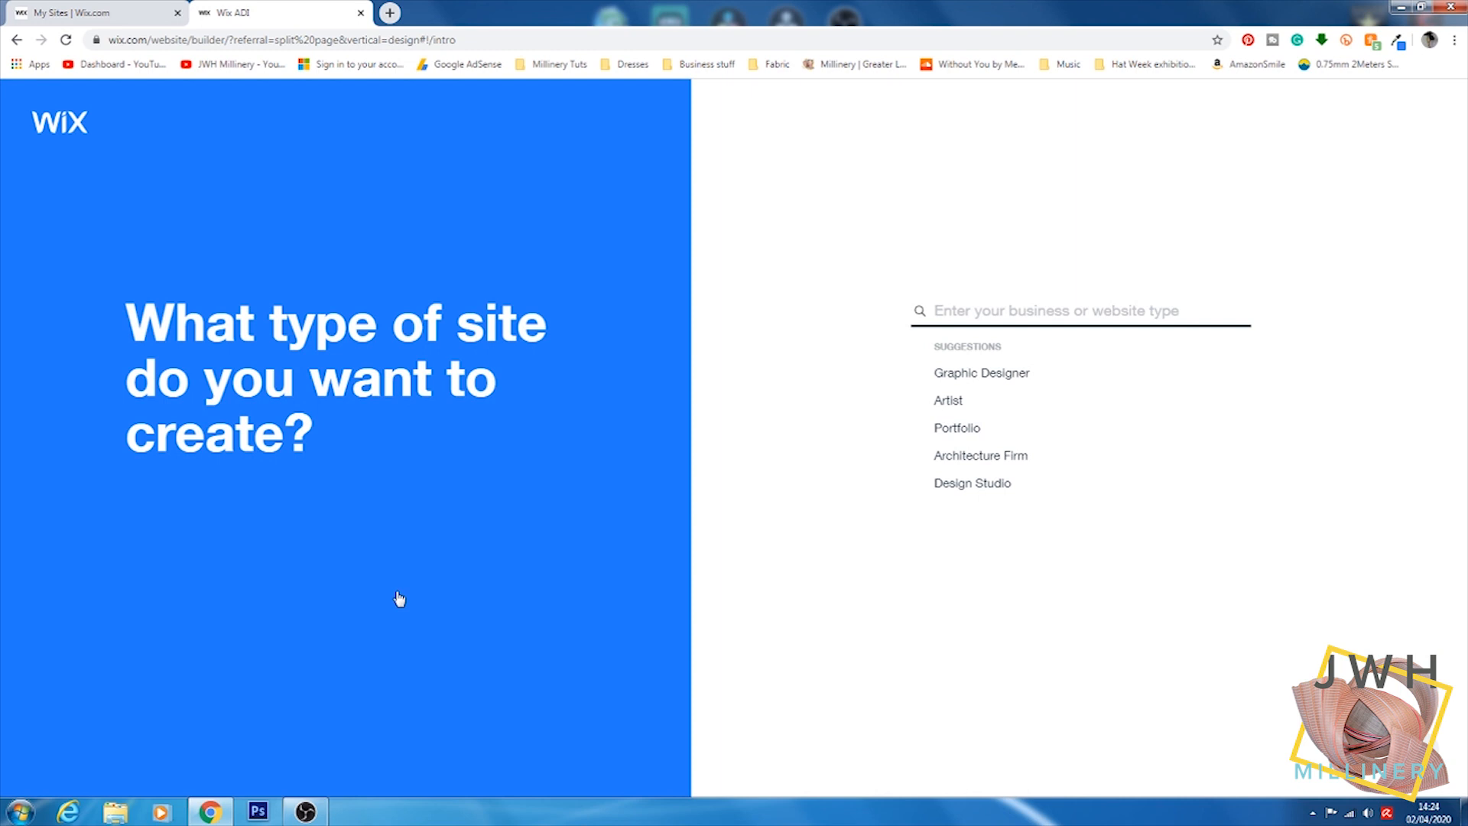
click(1028, 313)
text(fash)
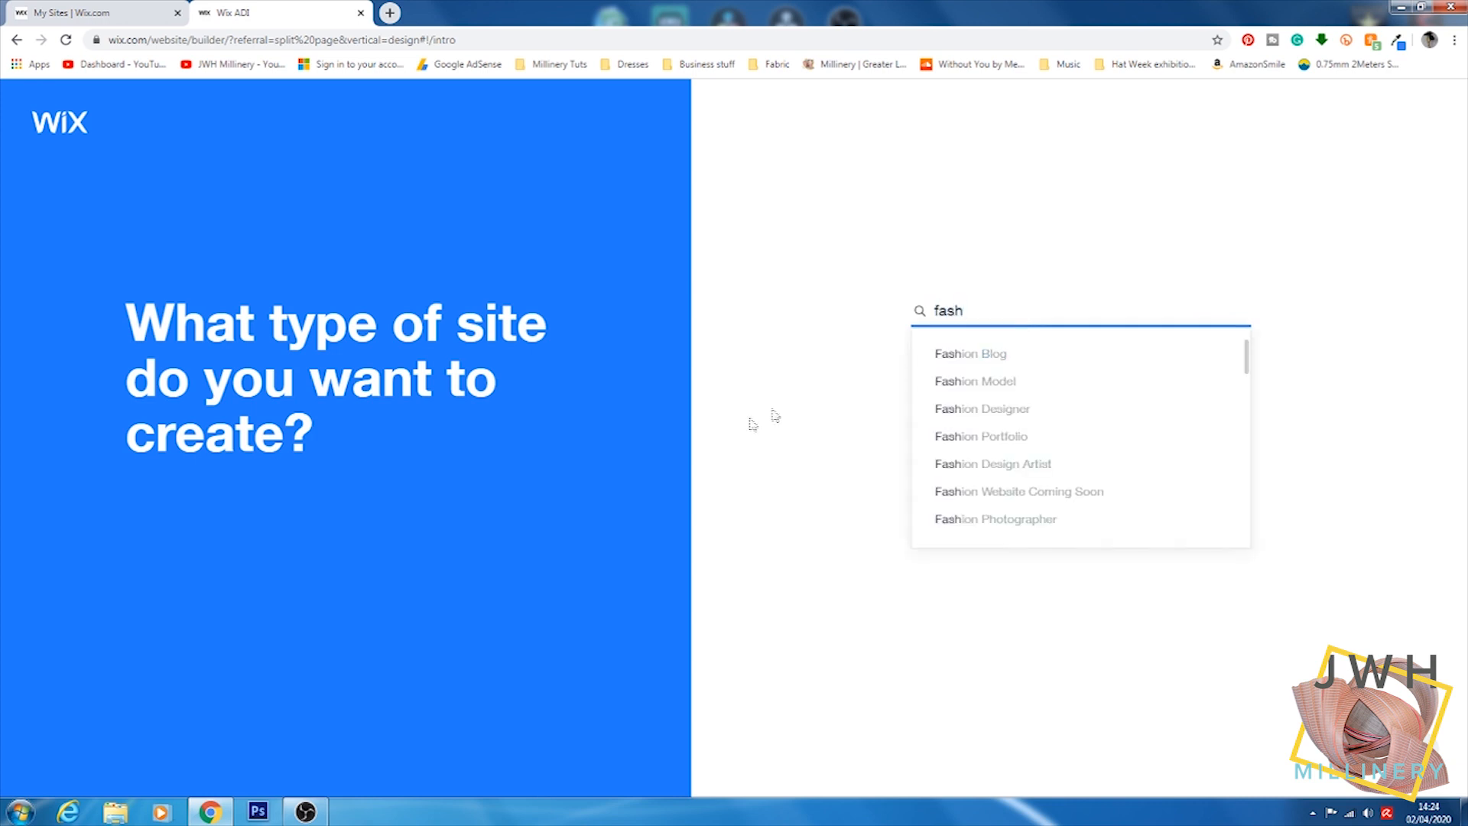
click(1002, 410)
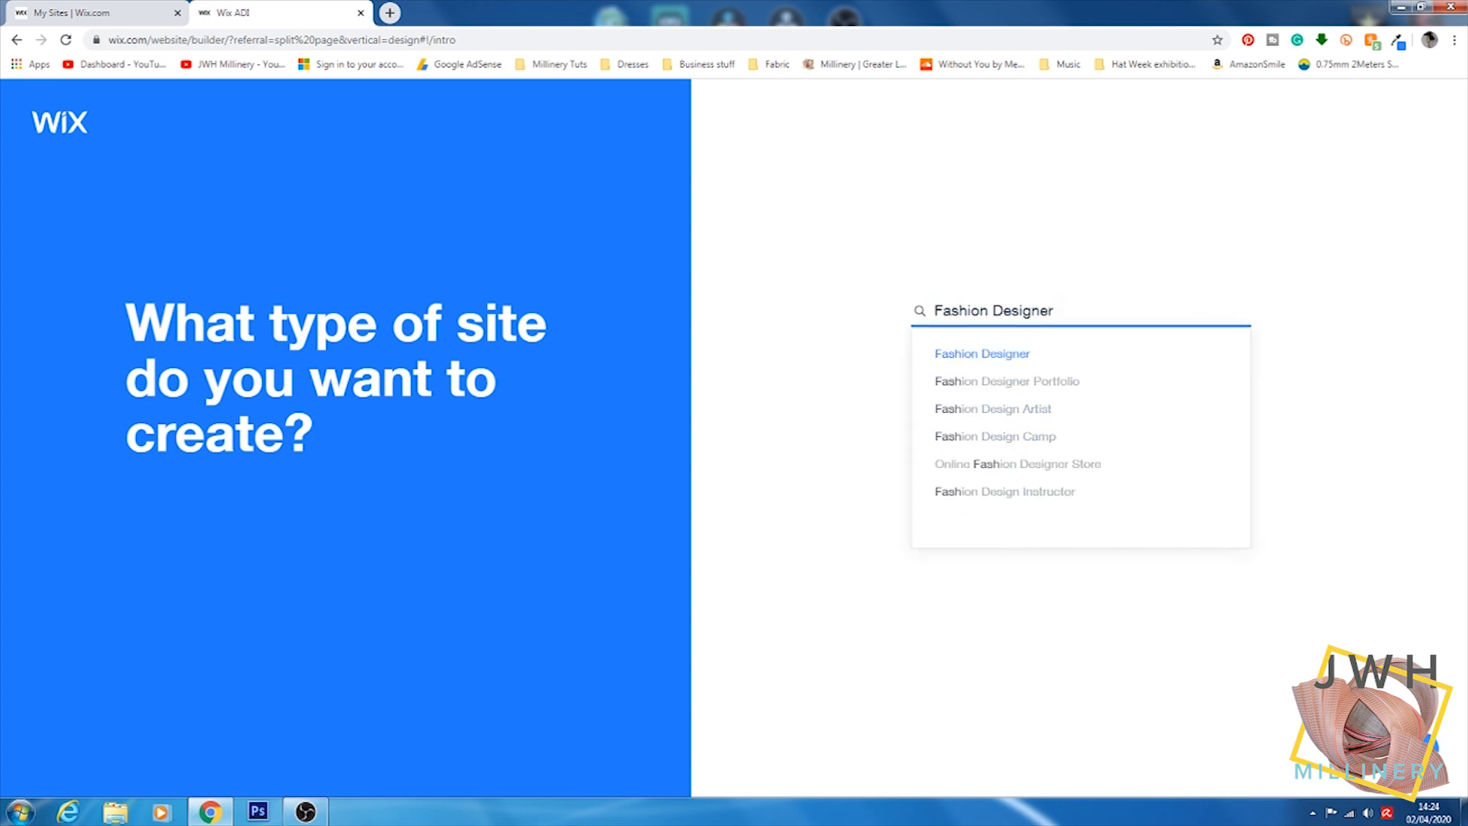
key(Return)
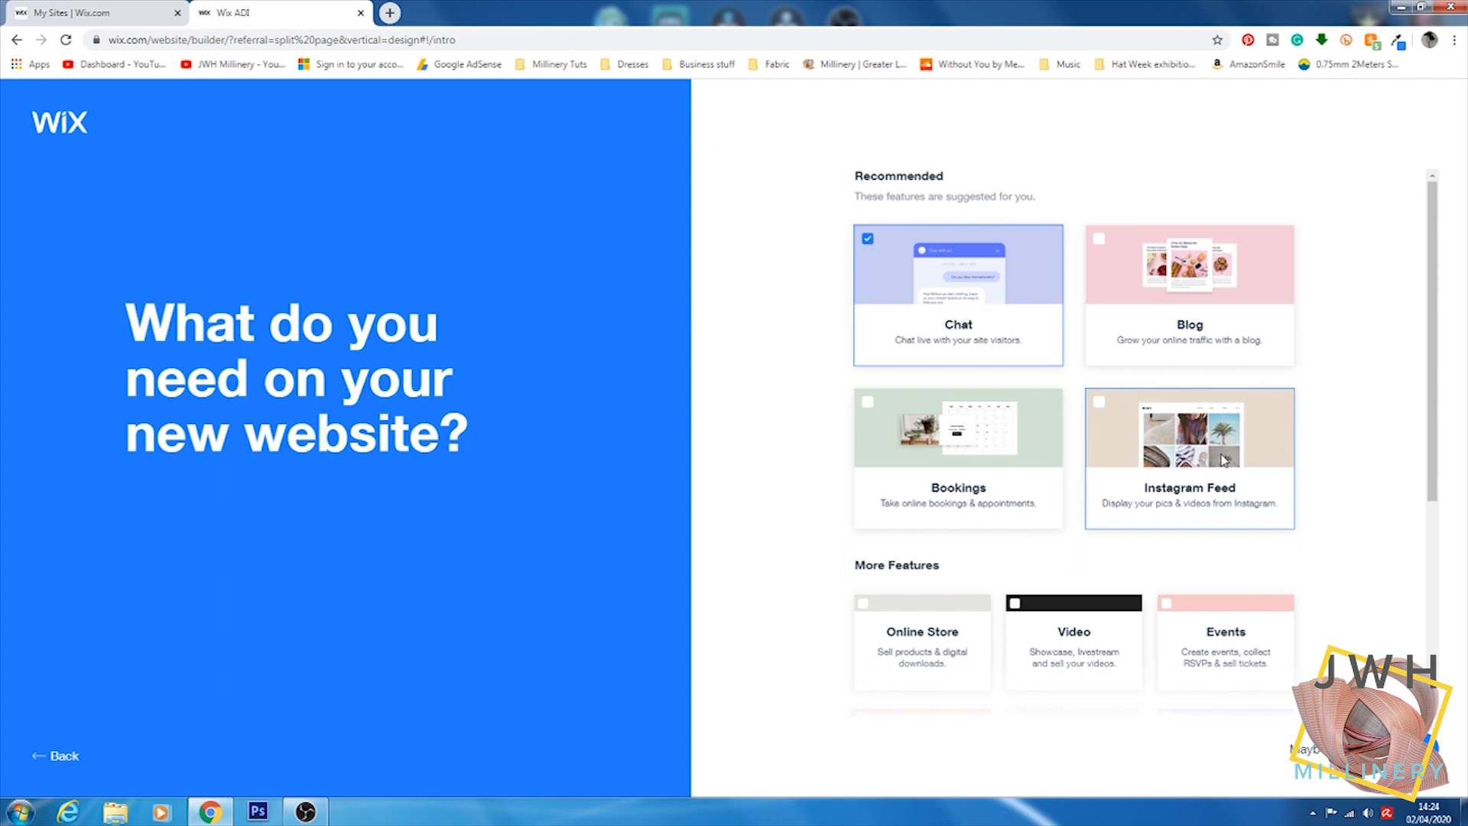
Step: Add the Instagram Feed, Online Store and Subscribe Form features to the new website and continue
click(1148, 438)
scroll(1132, 455, down, 5)
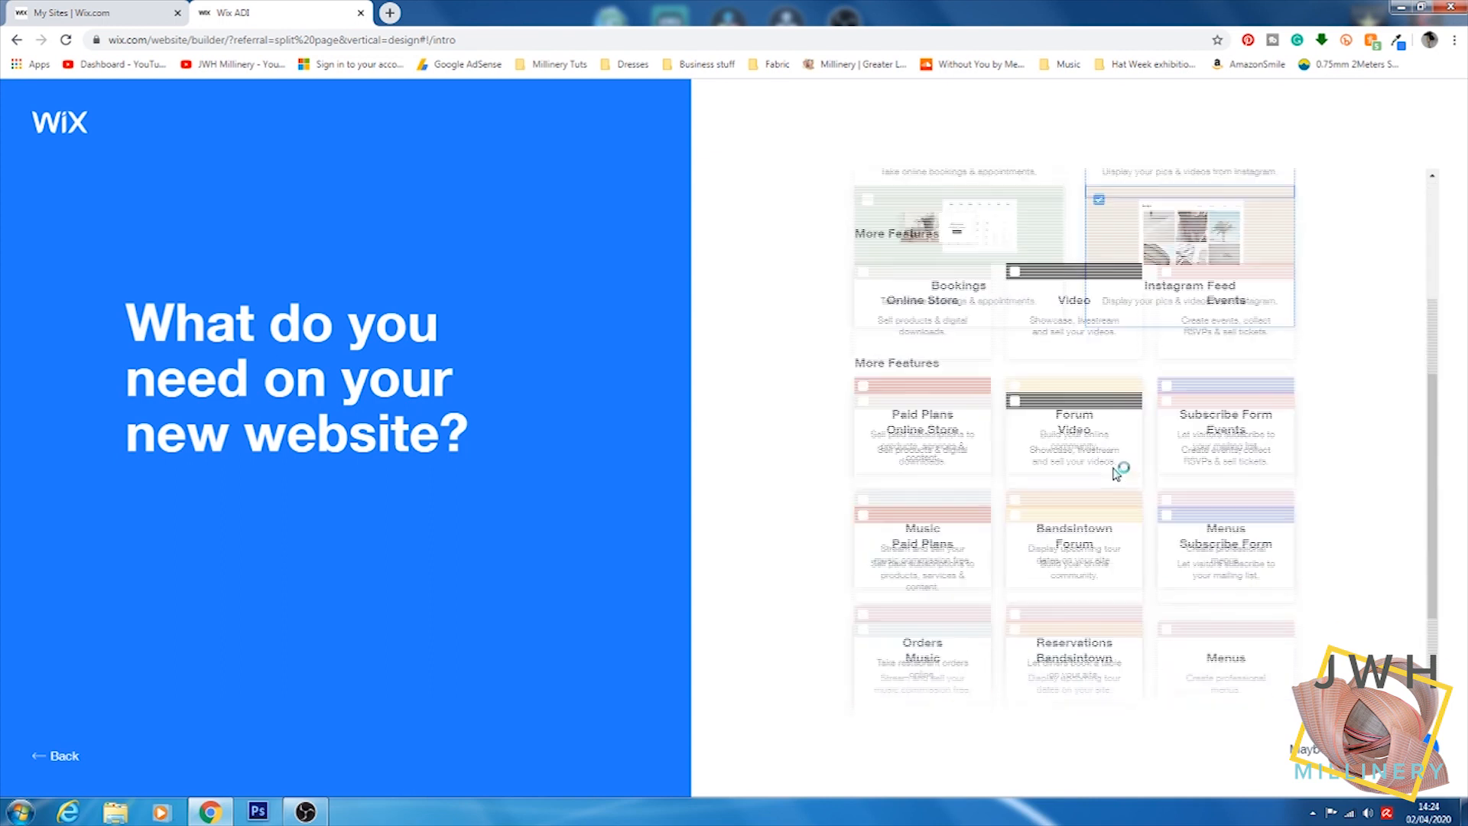
click(941, 302)
click(1262, 406)
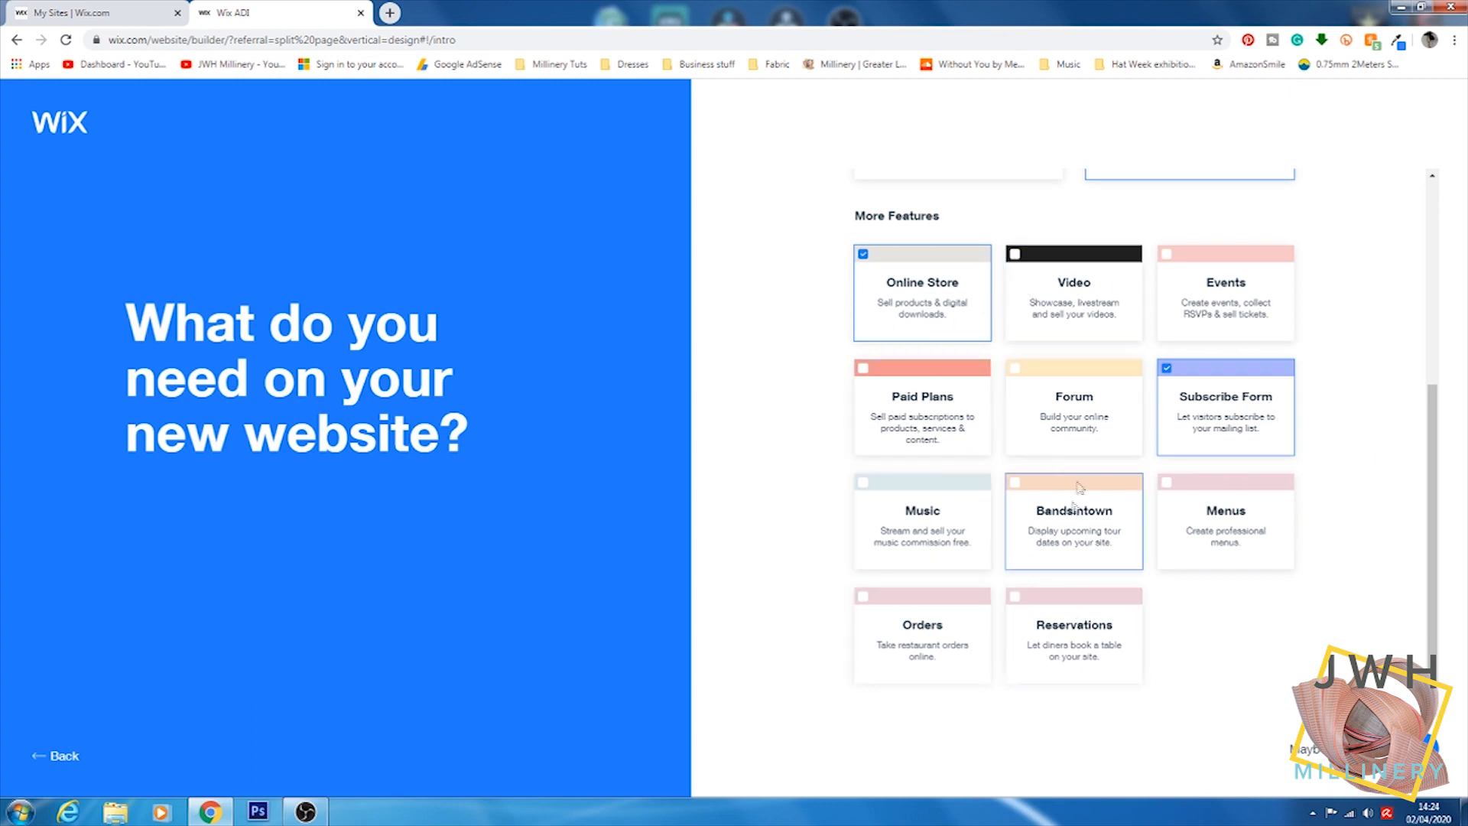
scroll(1074, 454, up, 5)
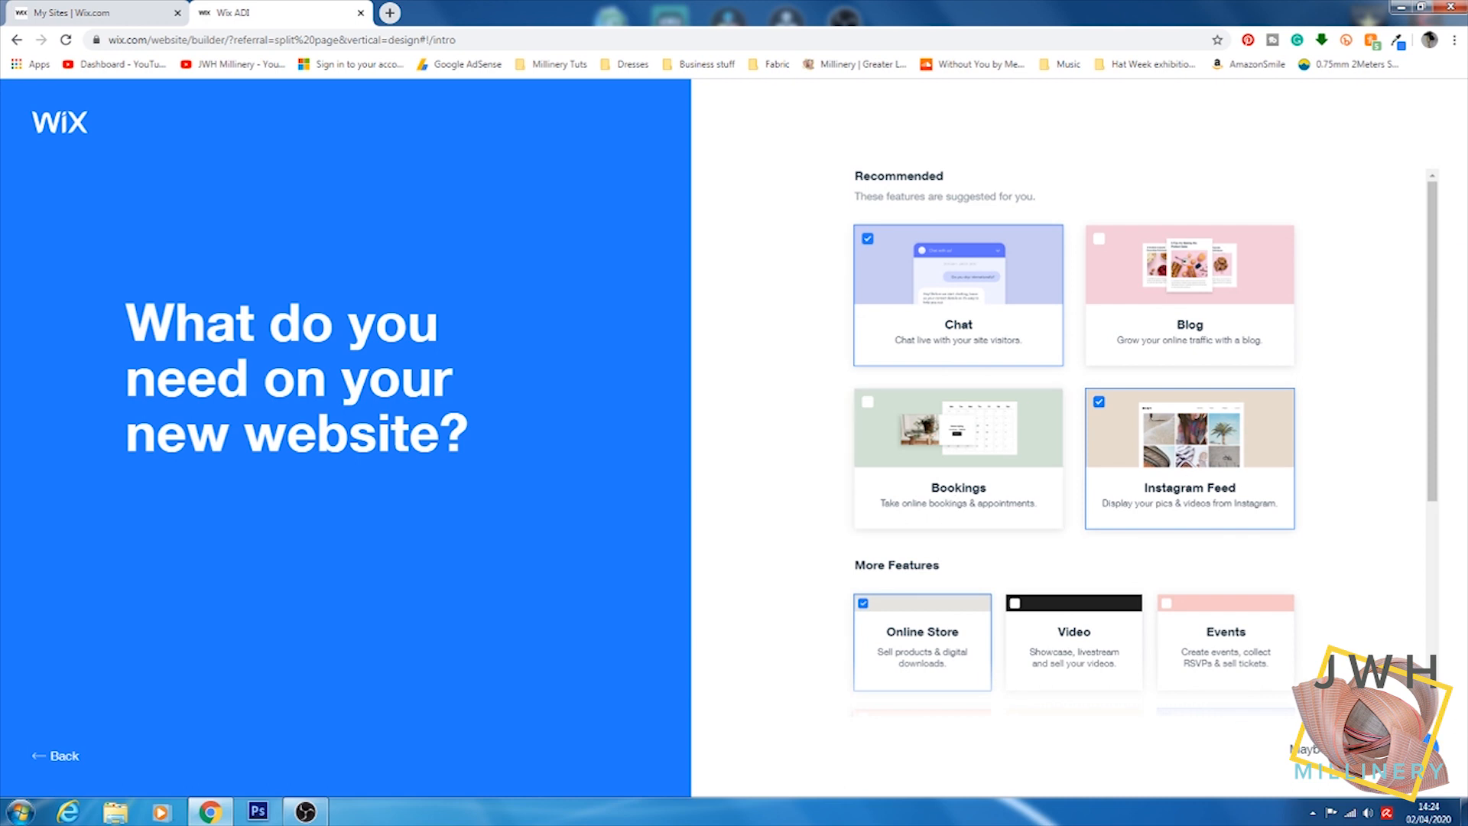
click(1411, 749)
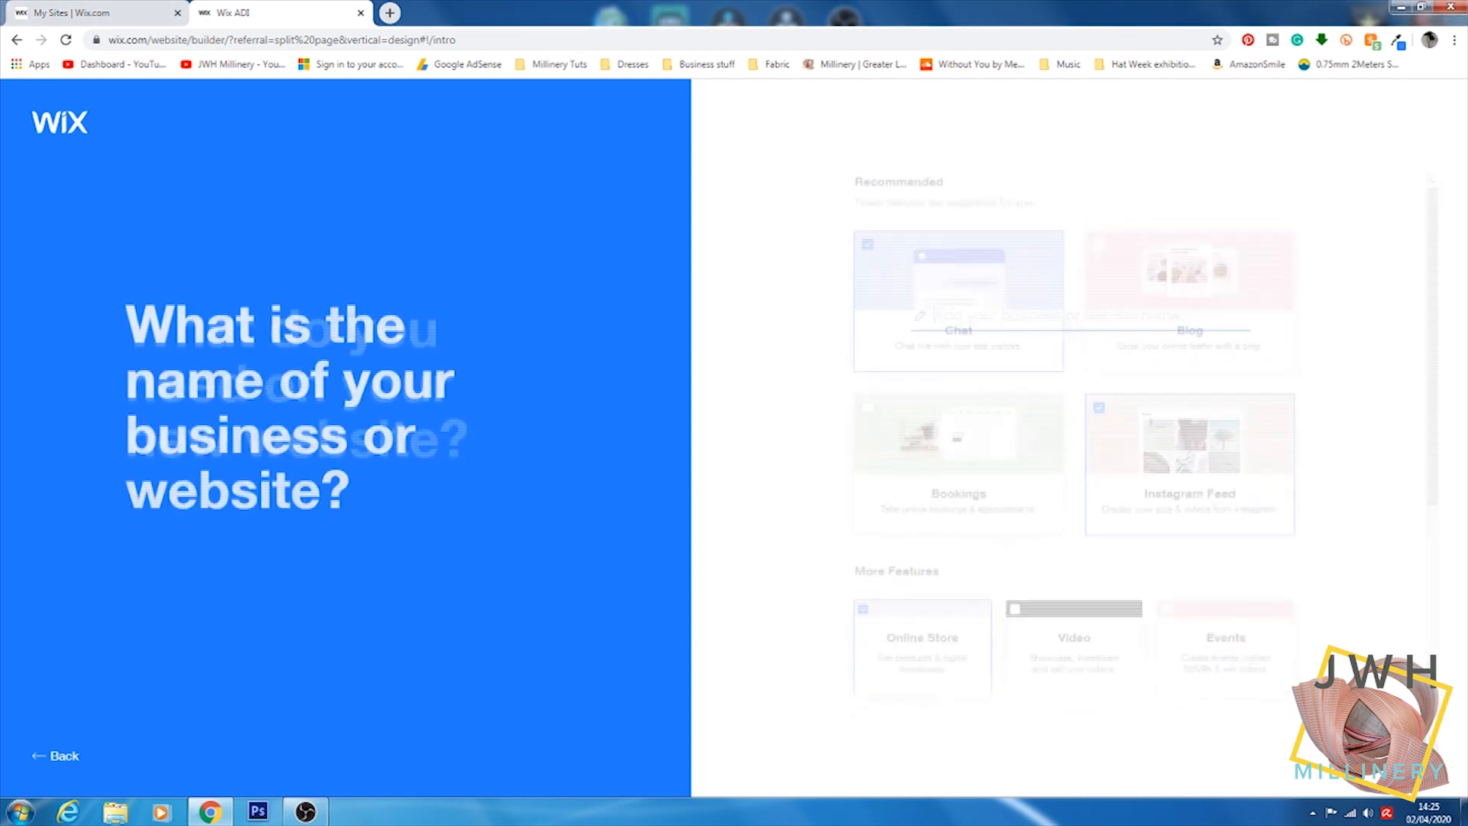
Step: Name the business JWH Millinery and continue to the business info review
text(JWH)
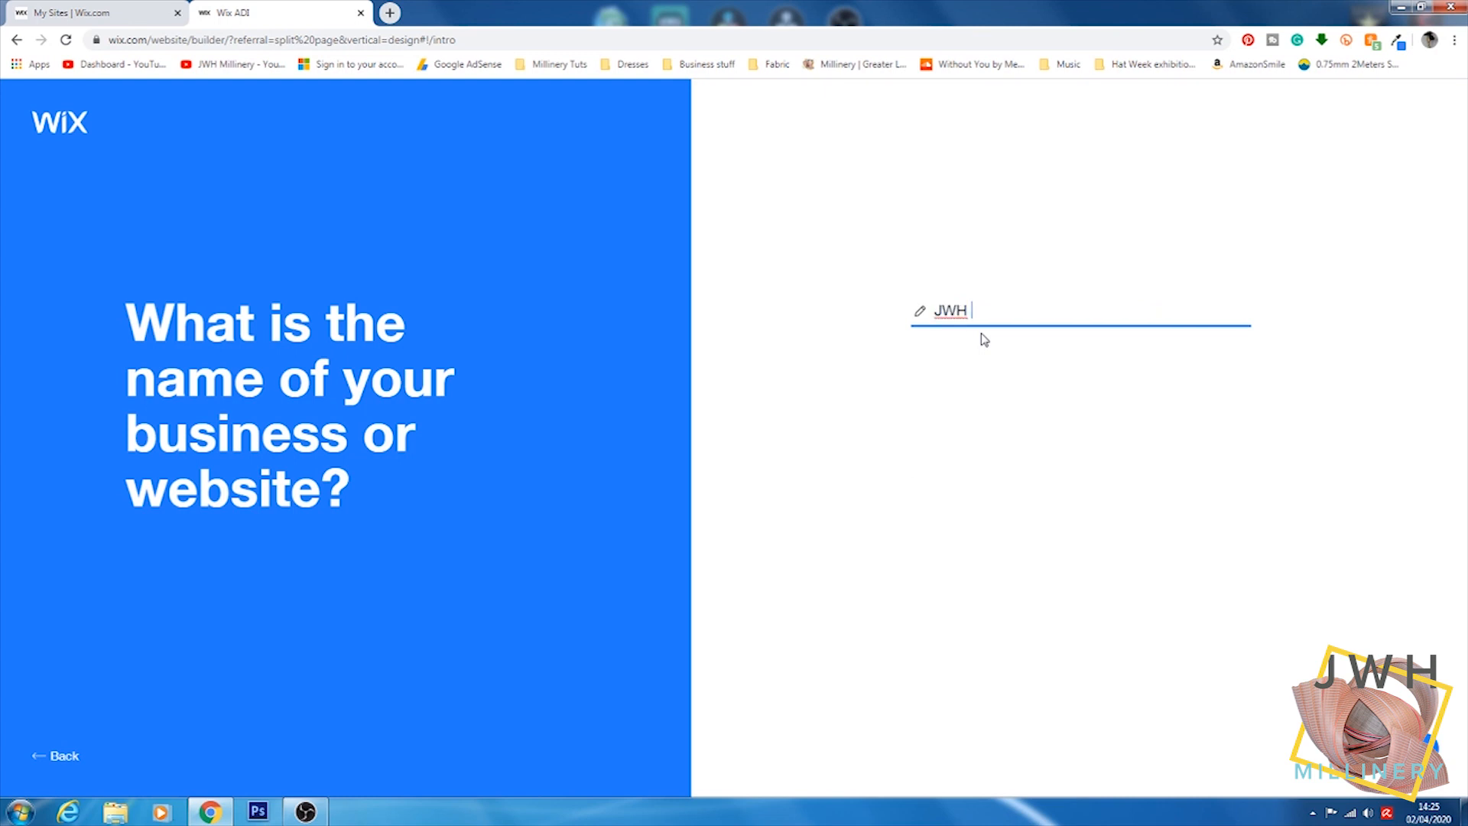
text( Millinery)
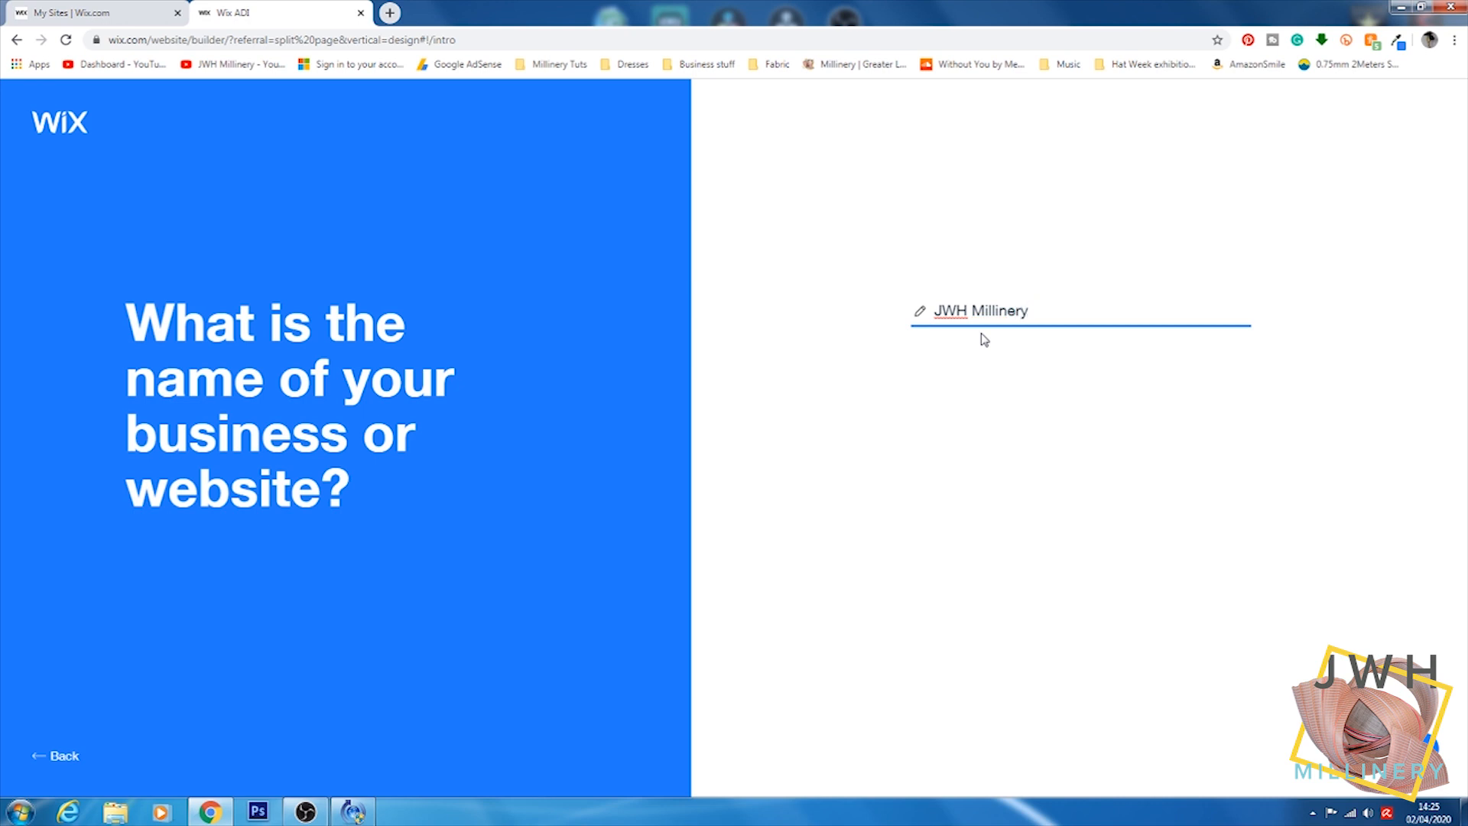
key(Return)
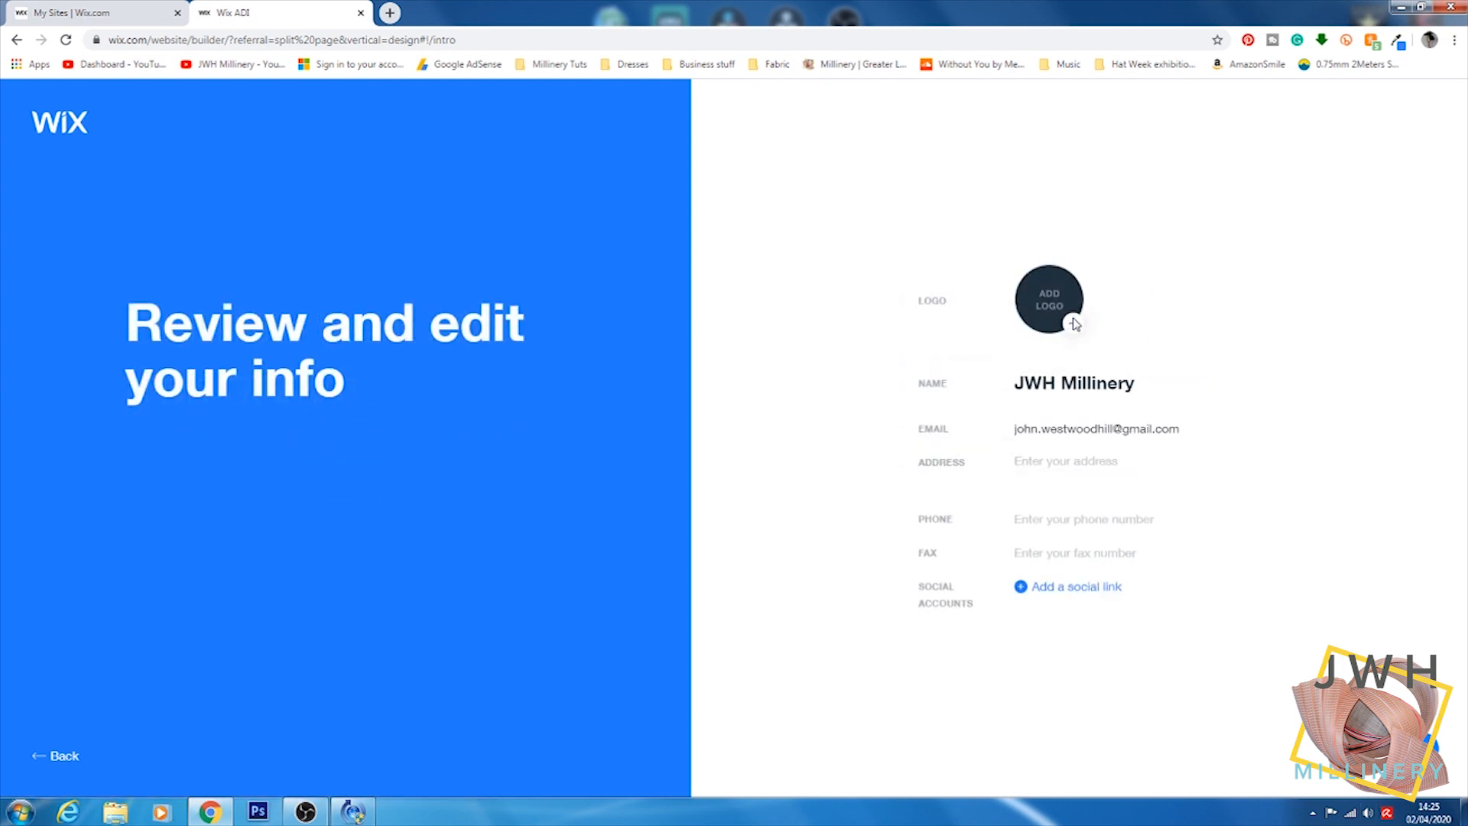
Step: Add a logo to the business info using an image from the Website folder
click(1016, 346)
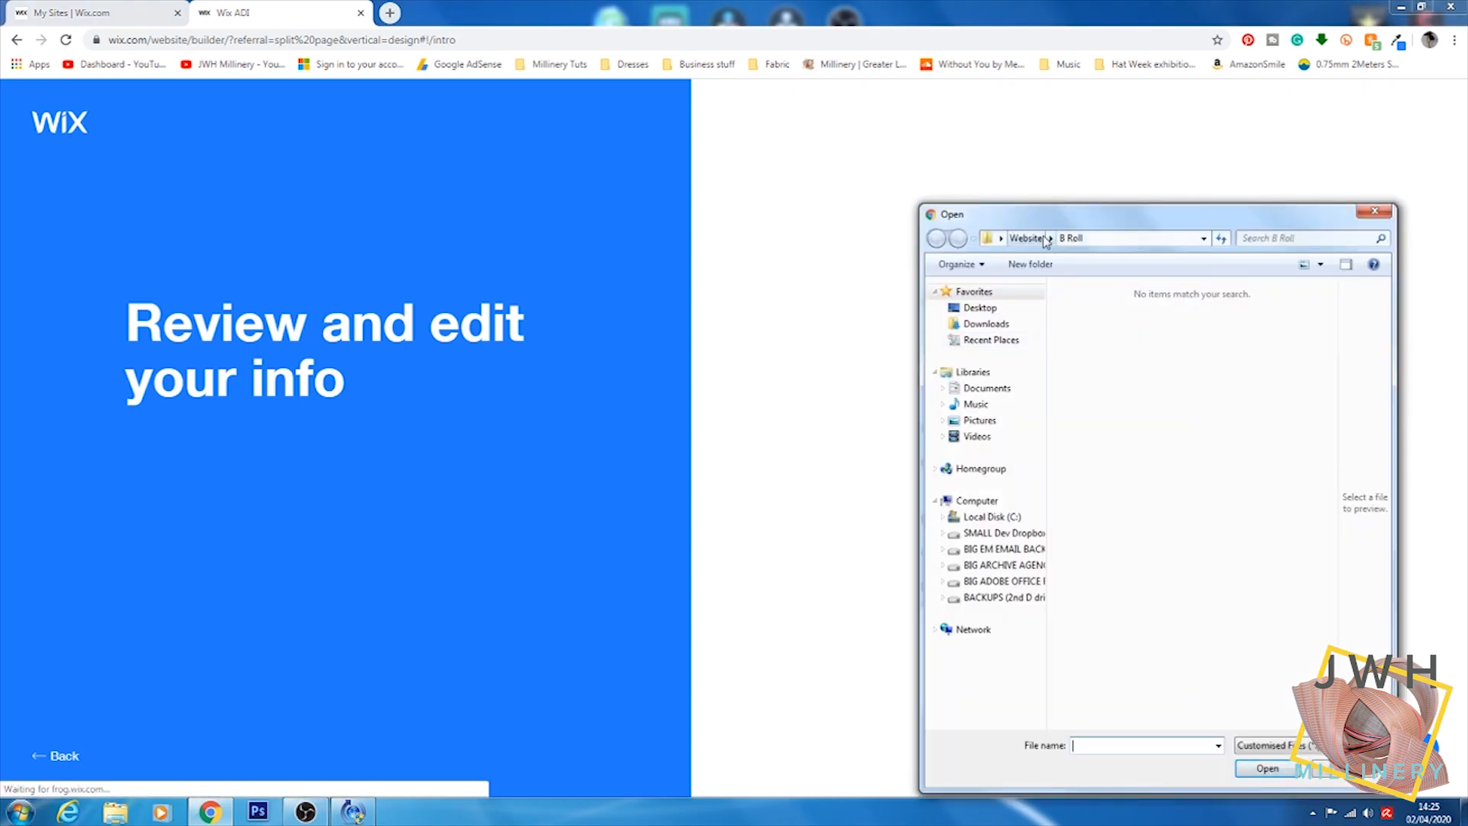
click(1039, 240)
double_click(1286, 320)
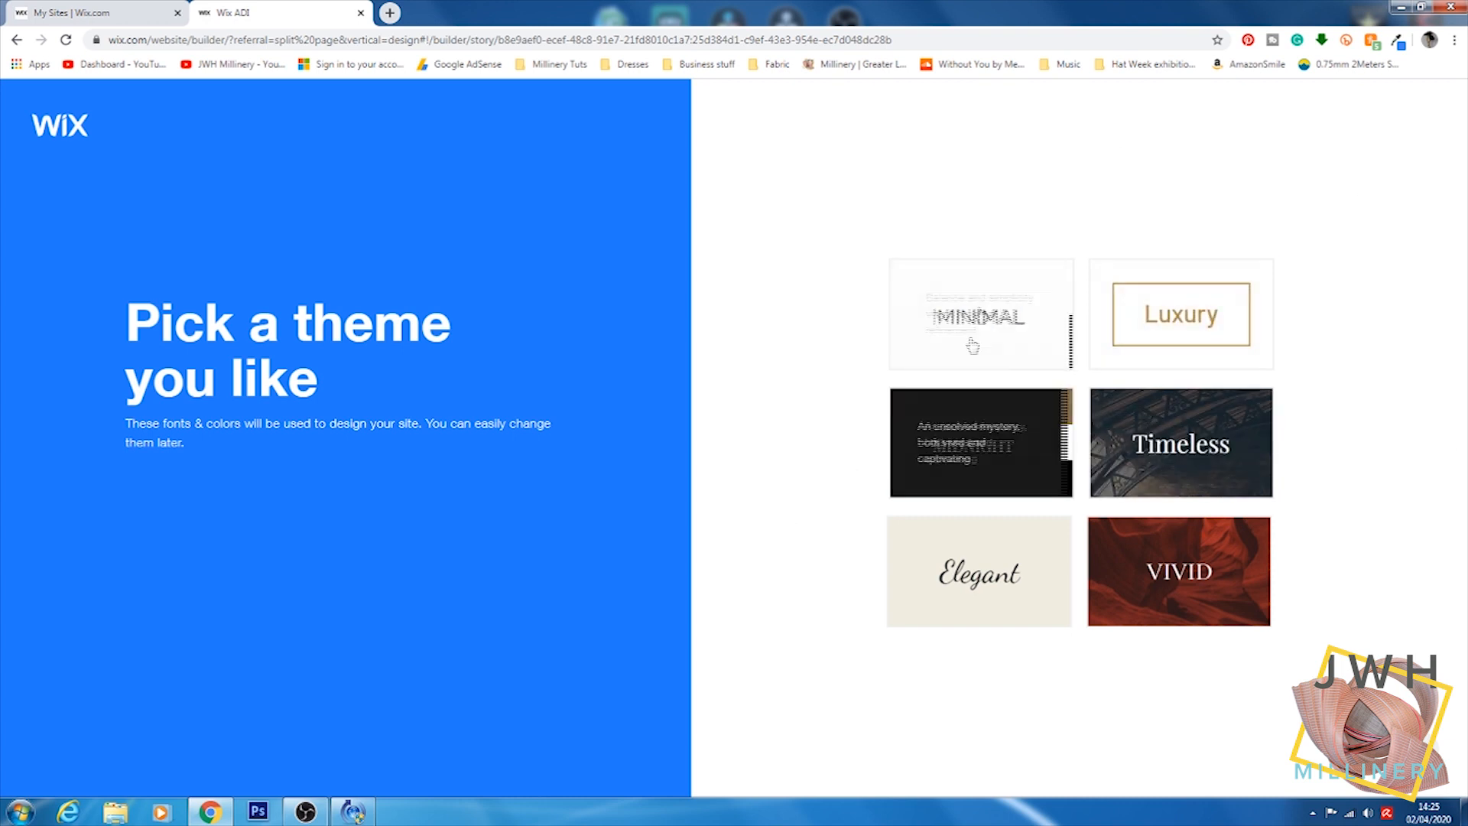
Step: Choose the Minimal theme and the homepage design with the yellow JWH Millinery title above a full-width photo
click(1016, 360)
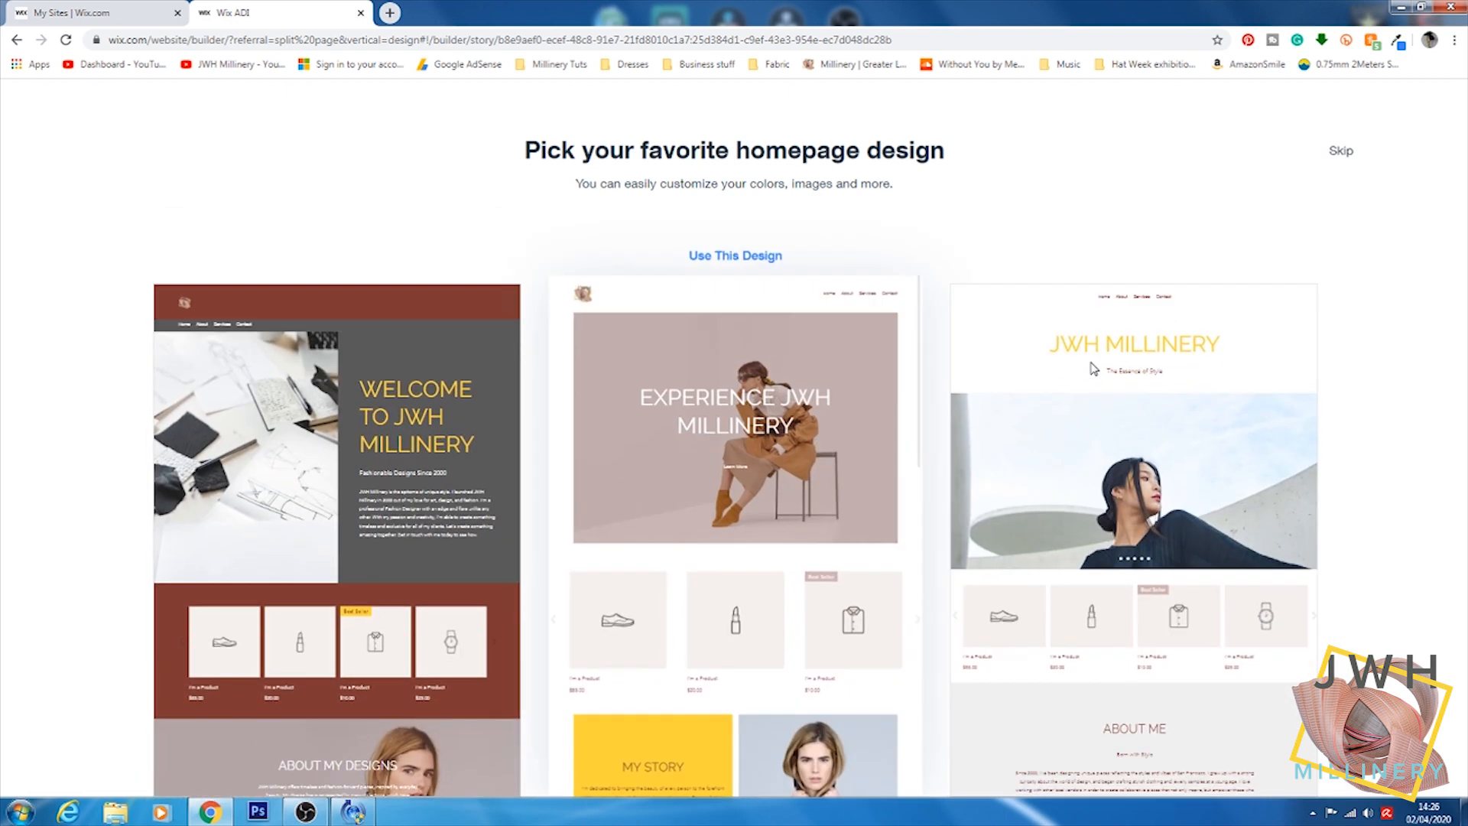
click(1093, 370)
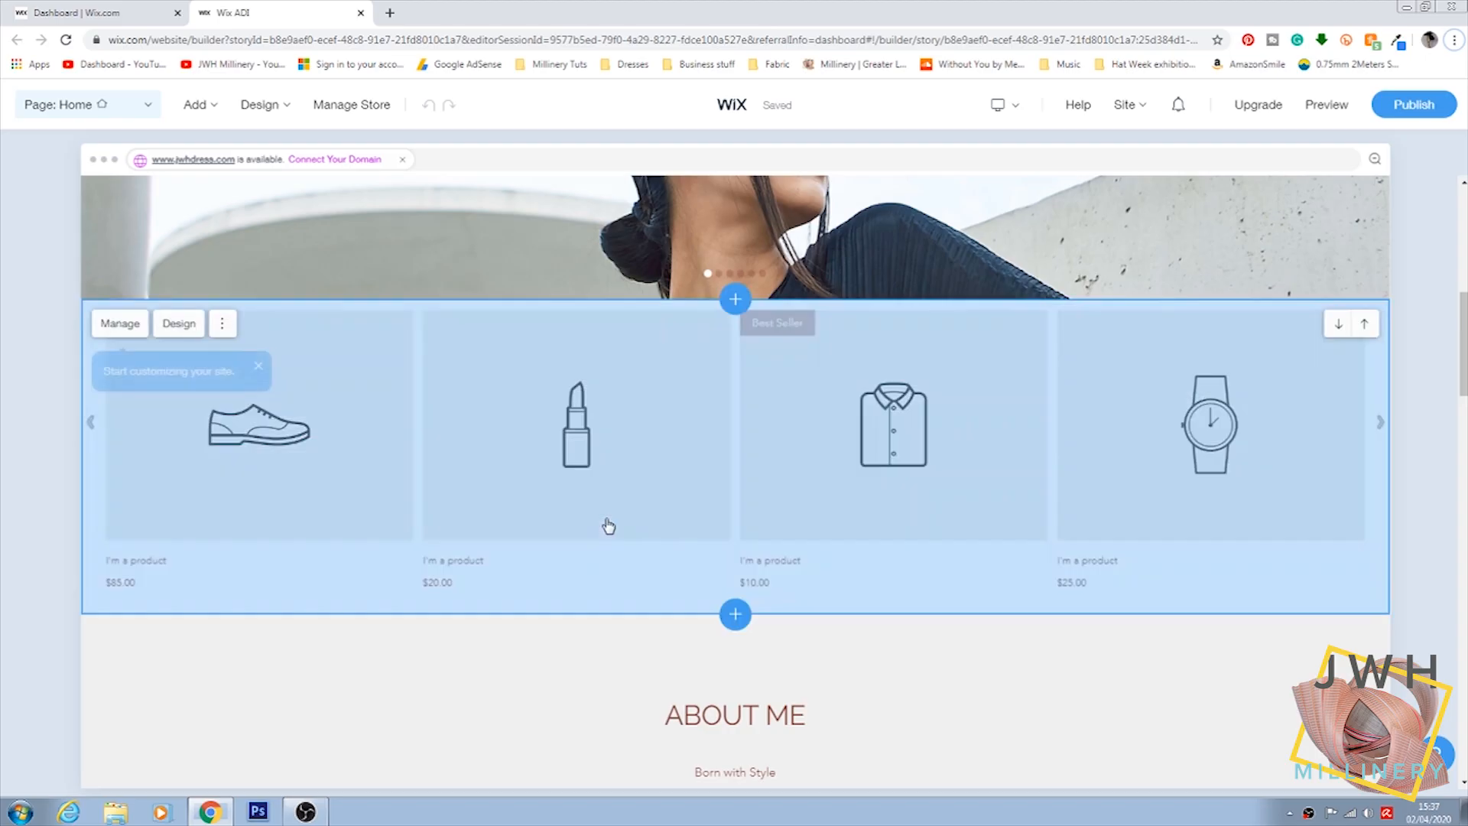
Step: Review the generated homepage's sections, from the title banner and product gallery down to the contact form and map
scroll(609, 525, up, 9)
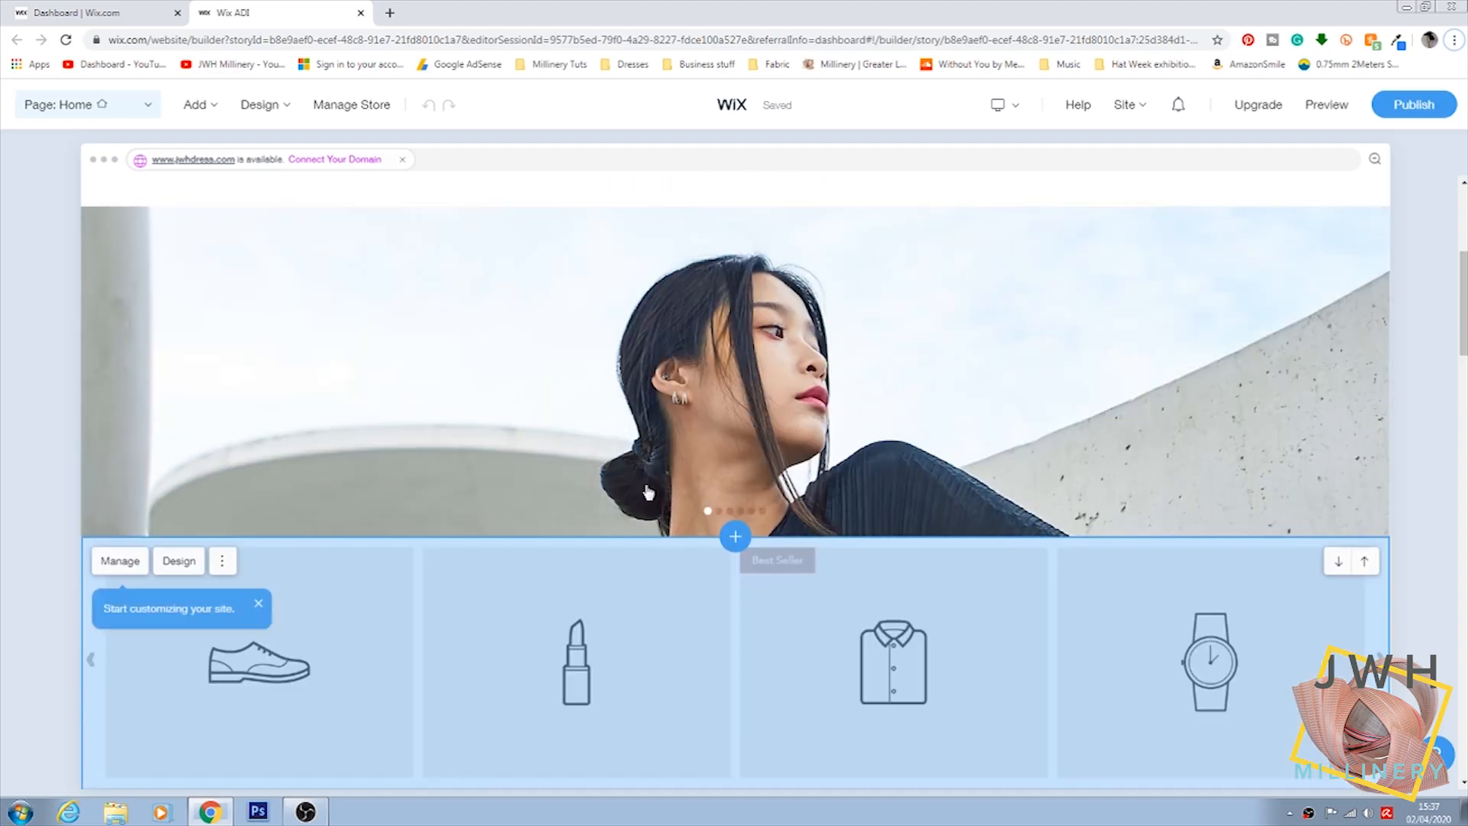
scroll(665, 469, down, 8)
scroll(692, 481, down, 15)
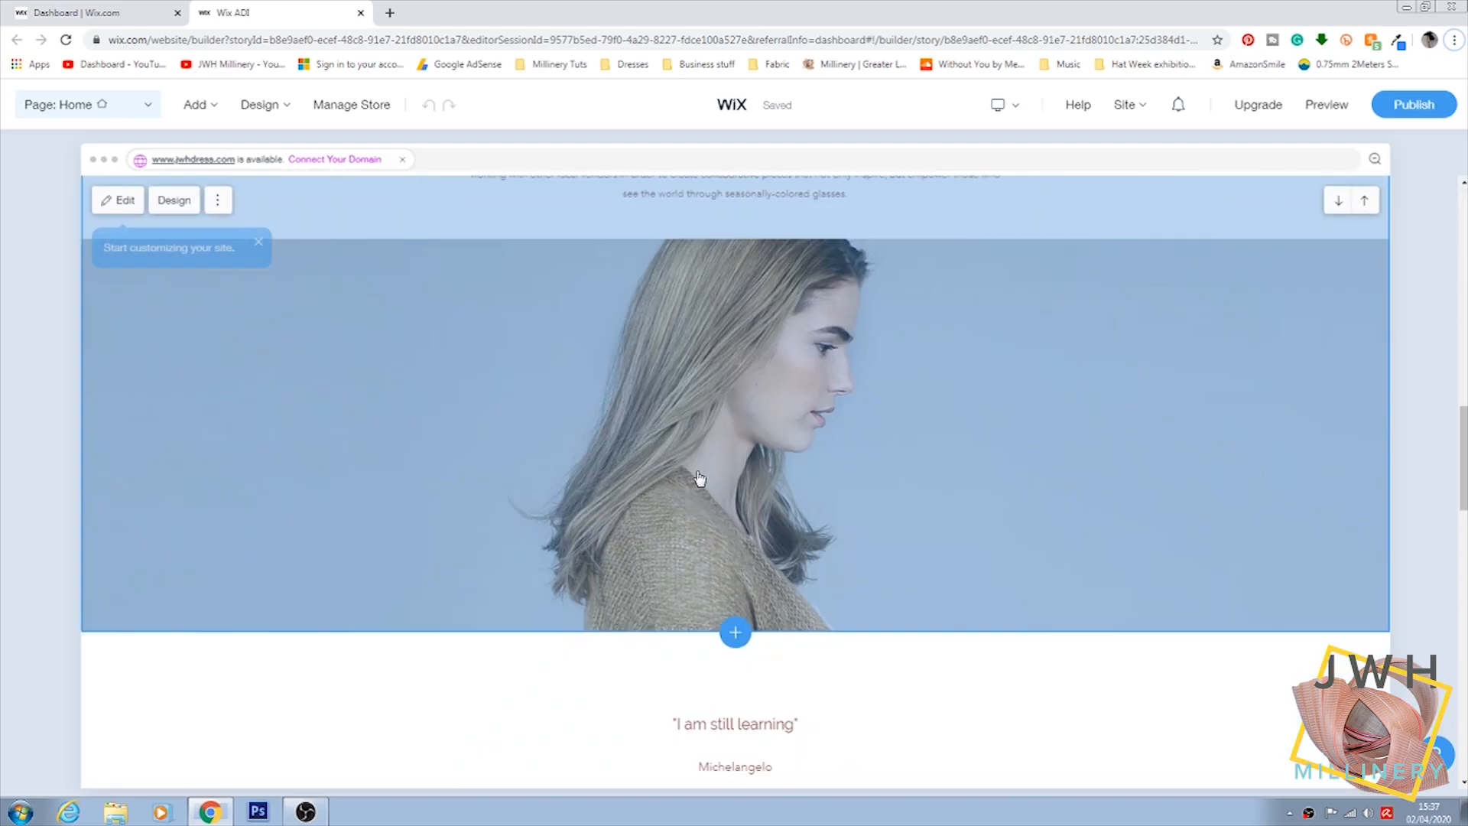
scroll(711, 511, down, 5)
scroll(705, 497, up, 10)
scroll(704, 497, up, 10)
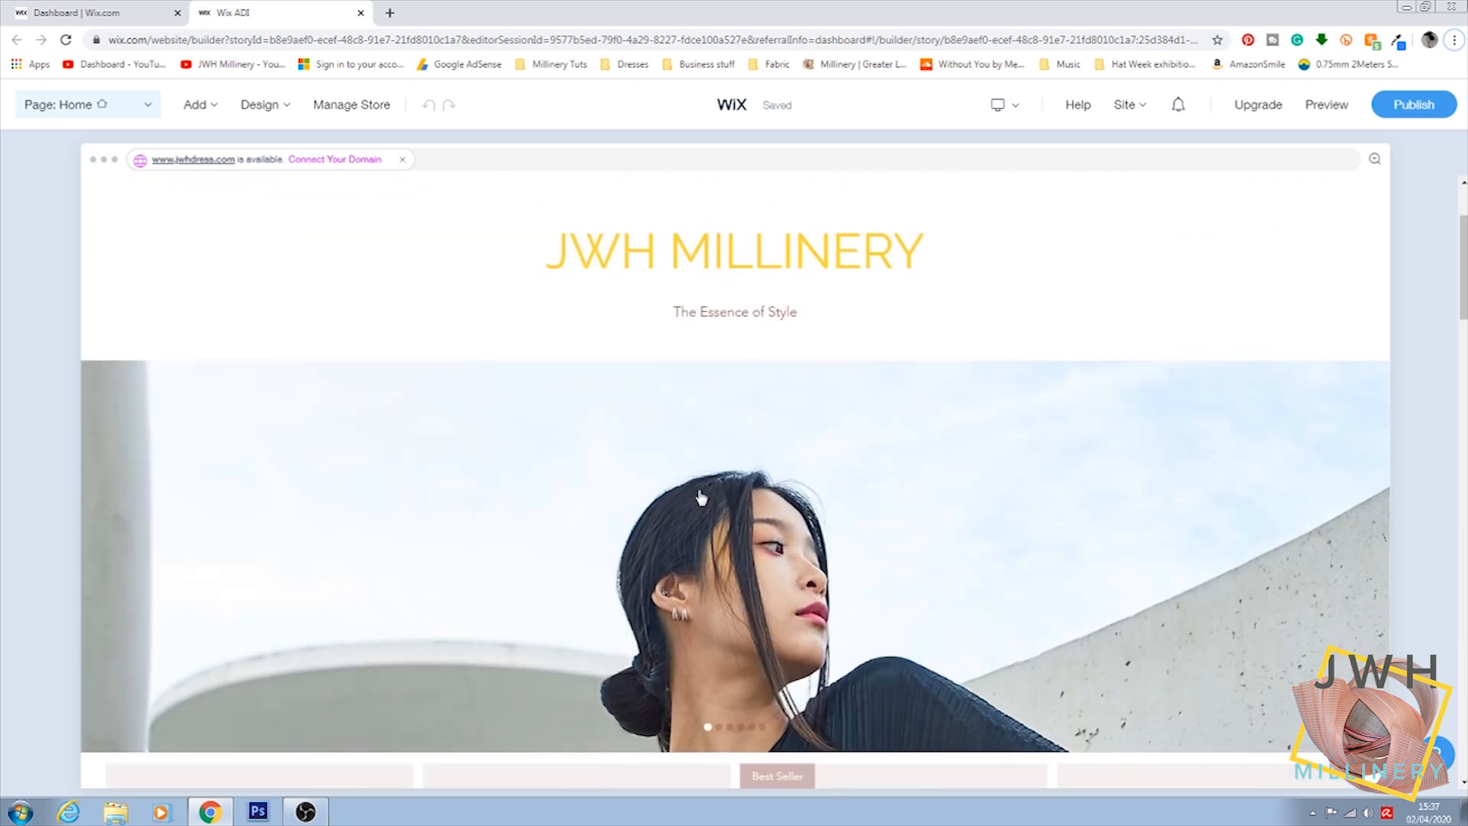
scroll(946, 457, down, 2)
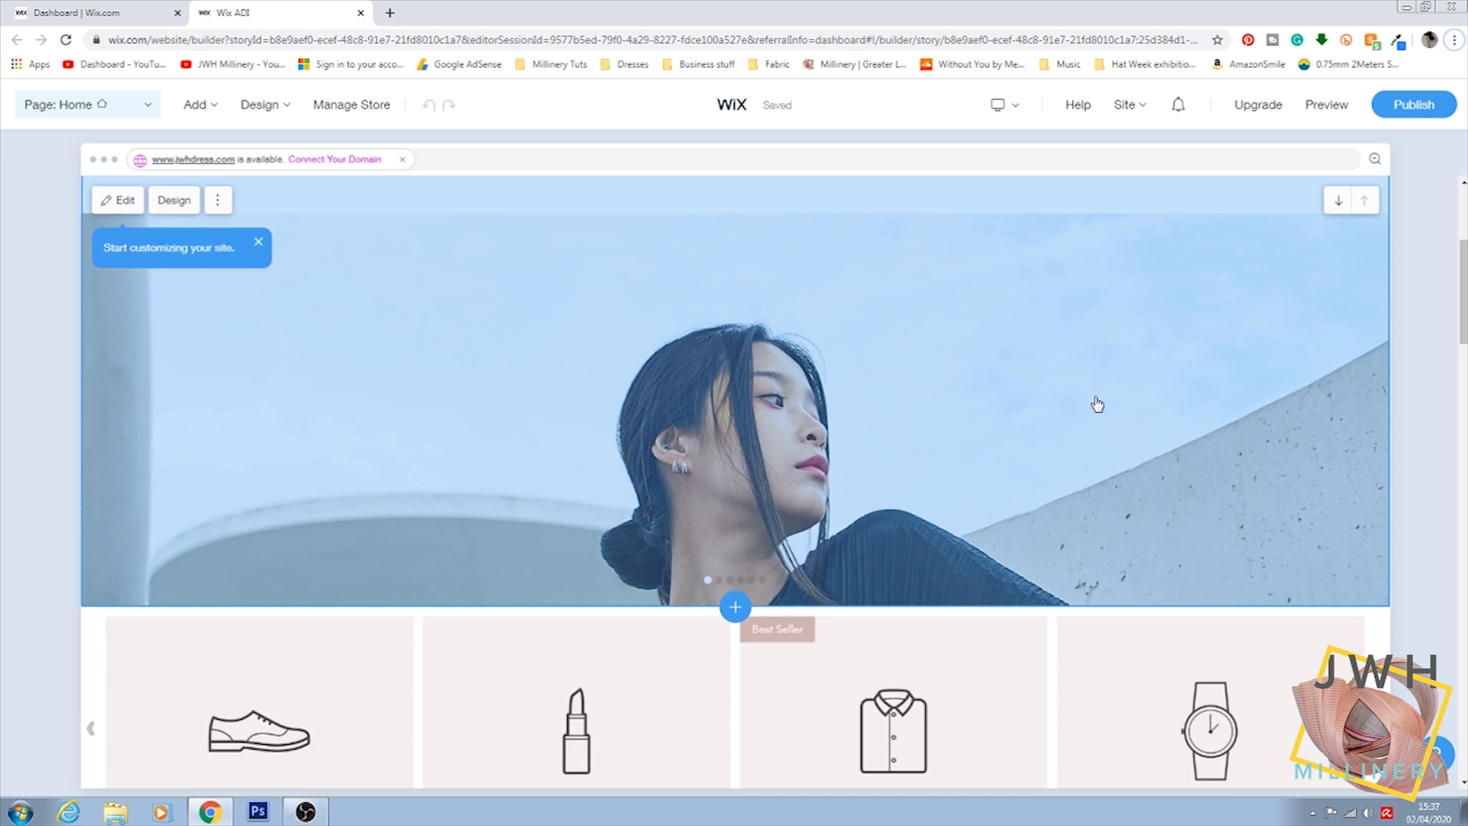
scroll(1001, 390, down, 3)
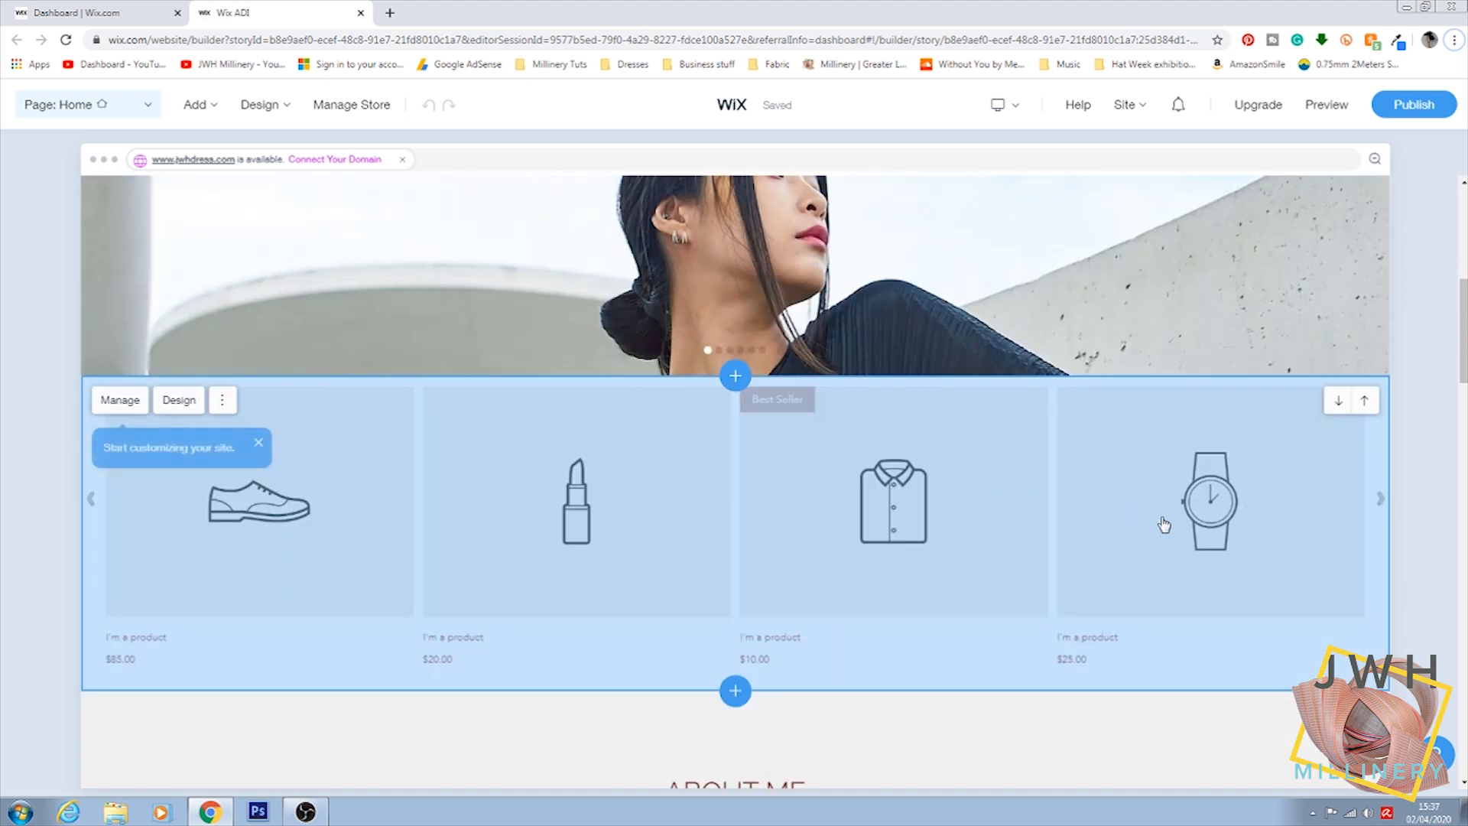
scroll(1200, 539, down, 5)
scroll(1199, 543, down, 10)
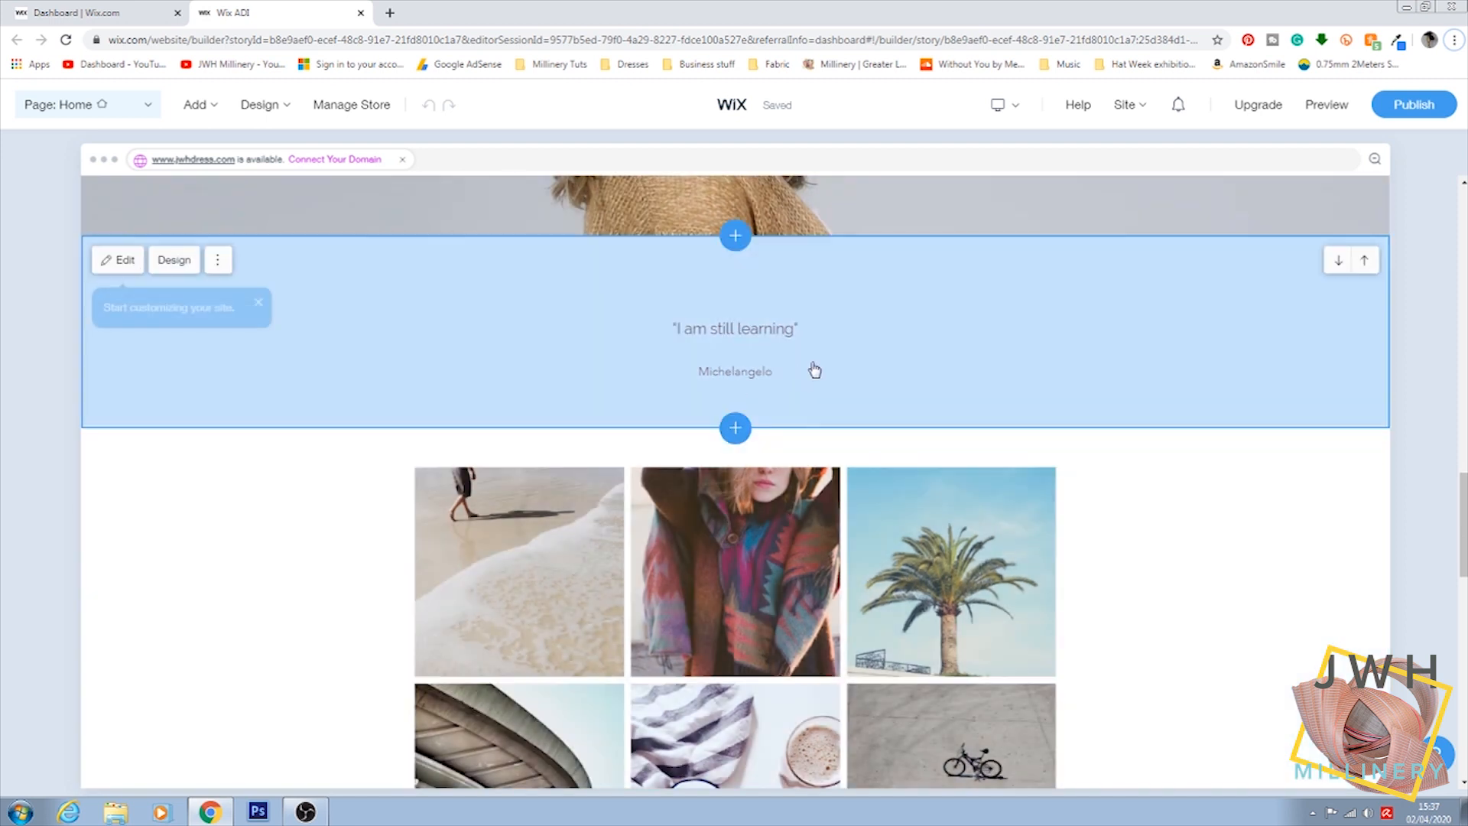
scroll(1132, 593, down, 7)
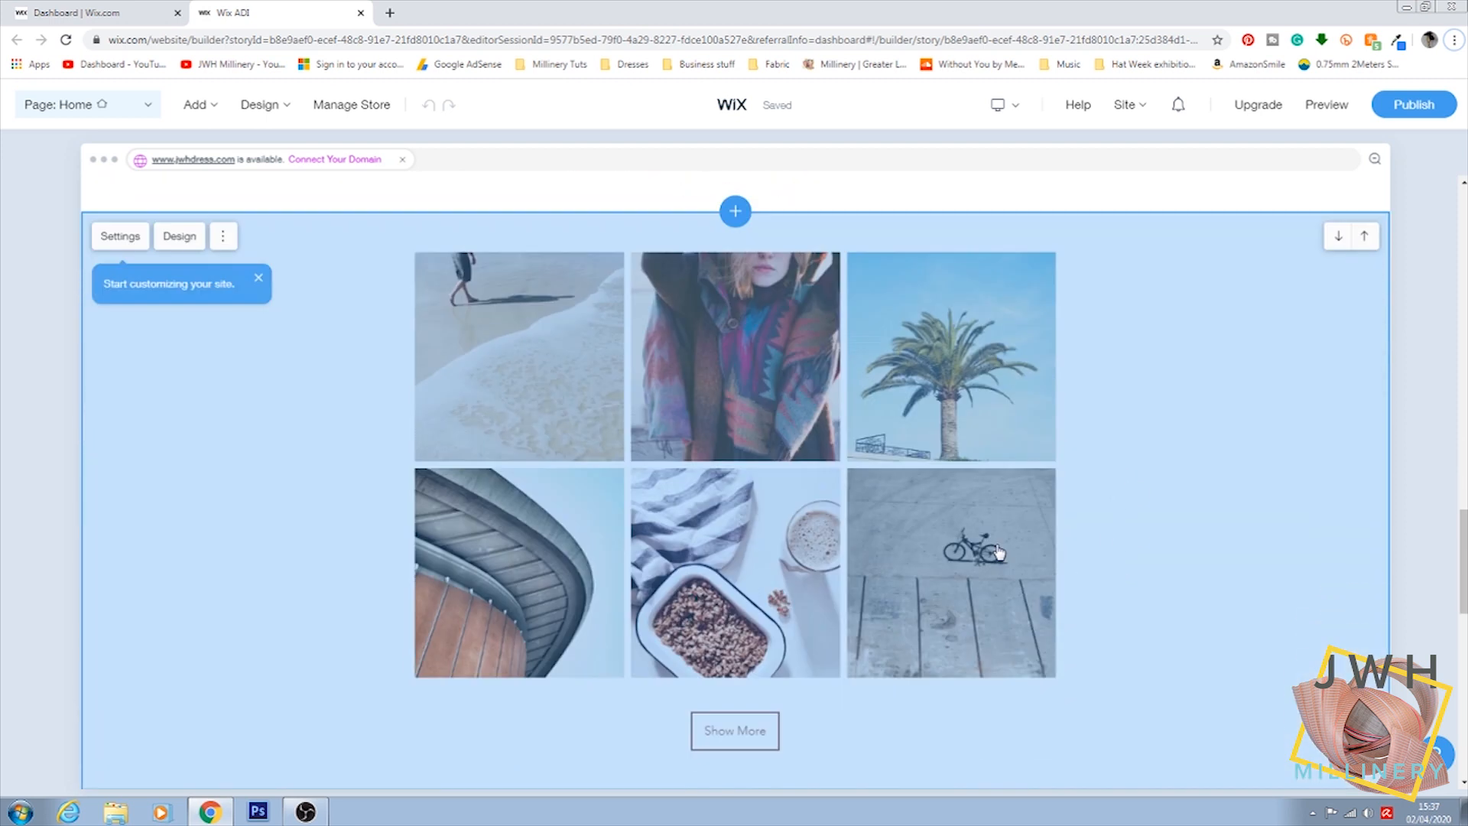
scroll(1063, 519, down, 9)
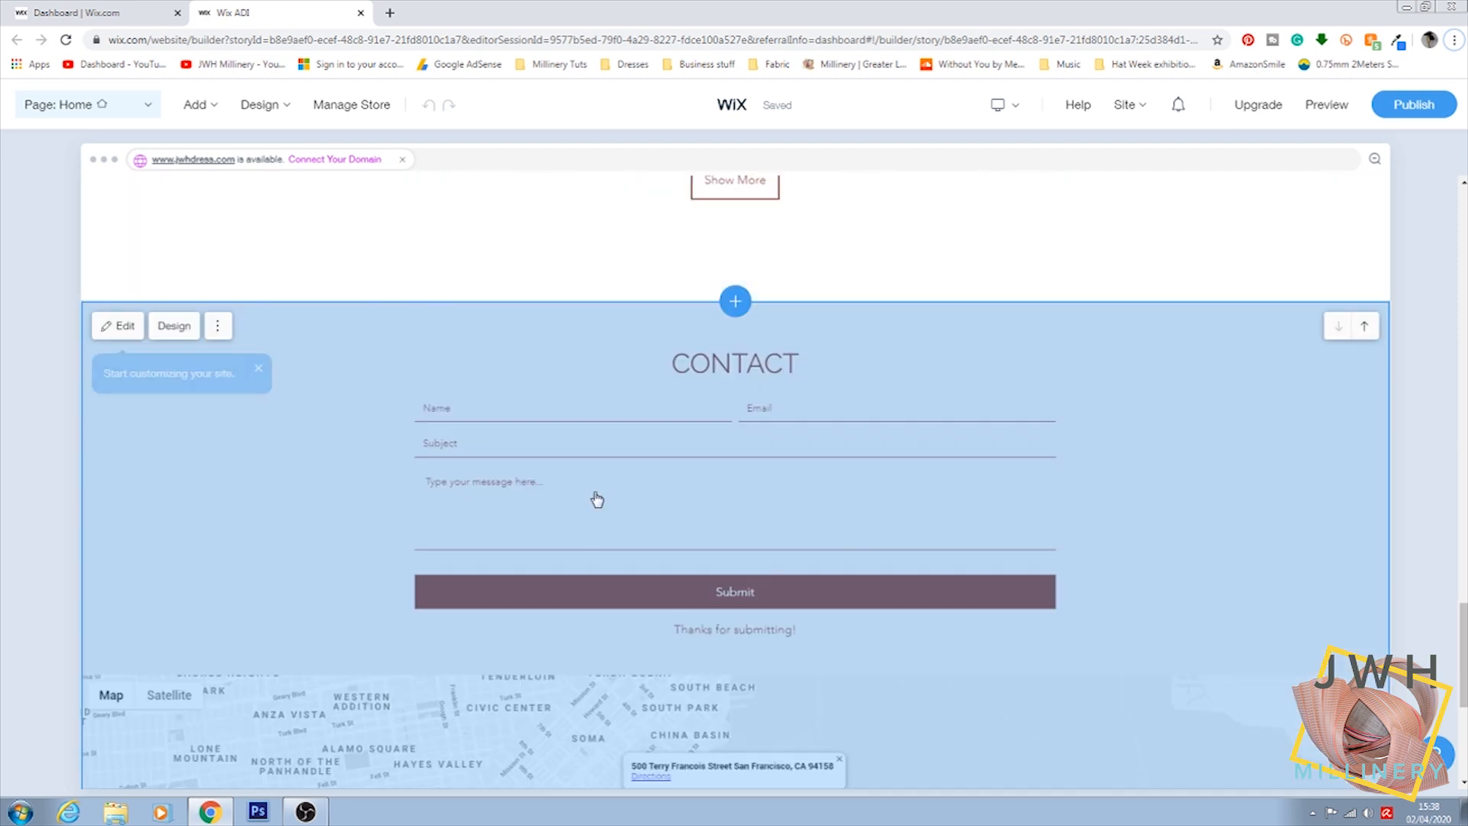
scroll(994, 505, up, 9)
scroll(974, 482, up, 15)
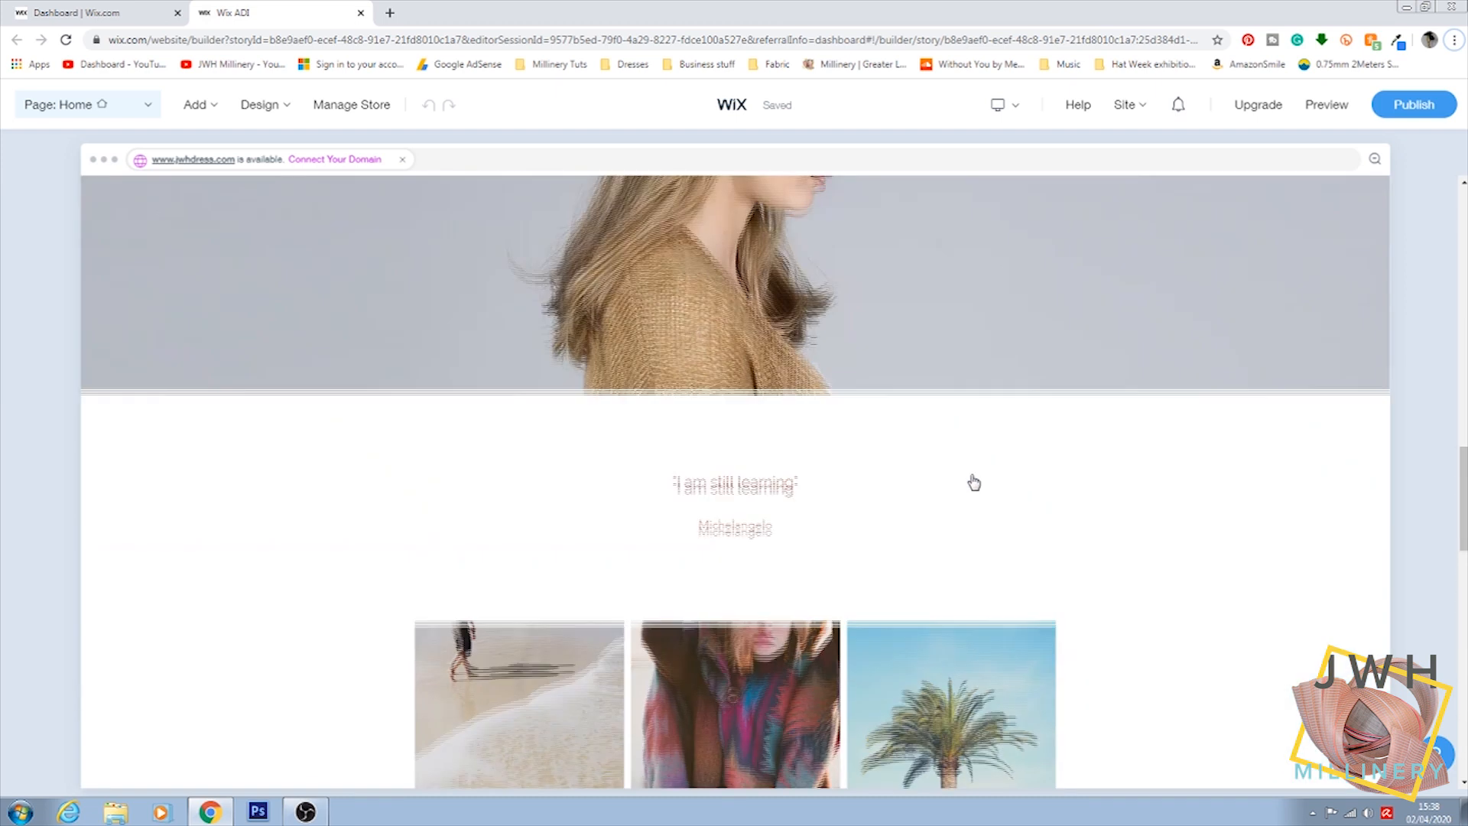
scroll(474, 480, up, 2)
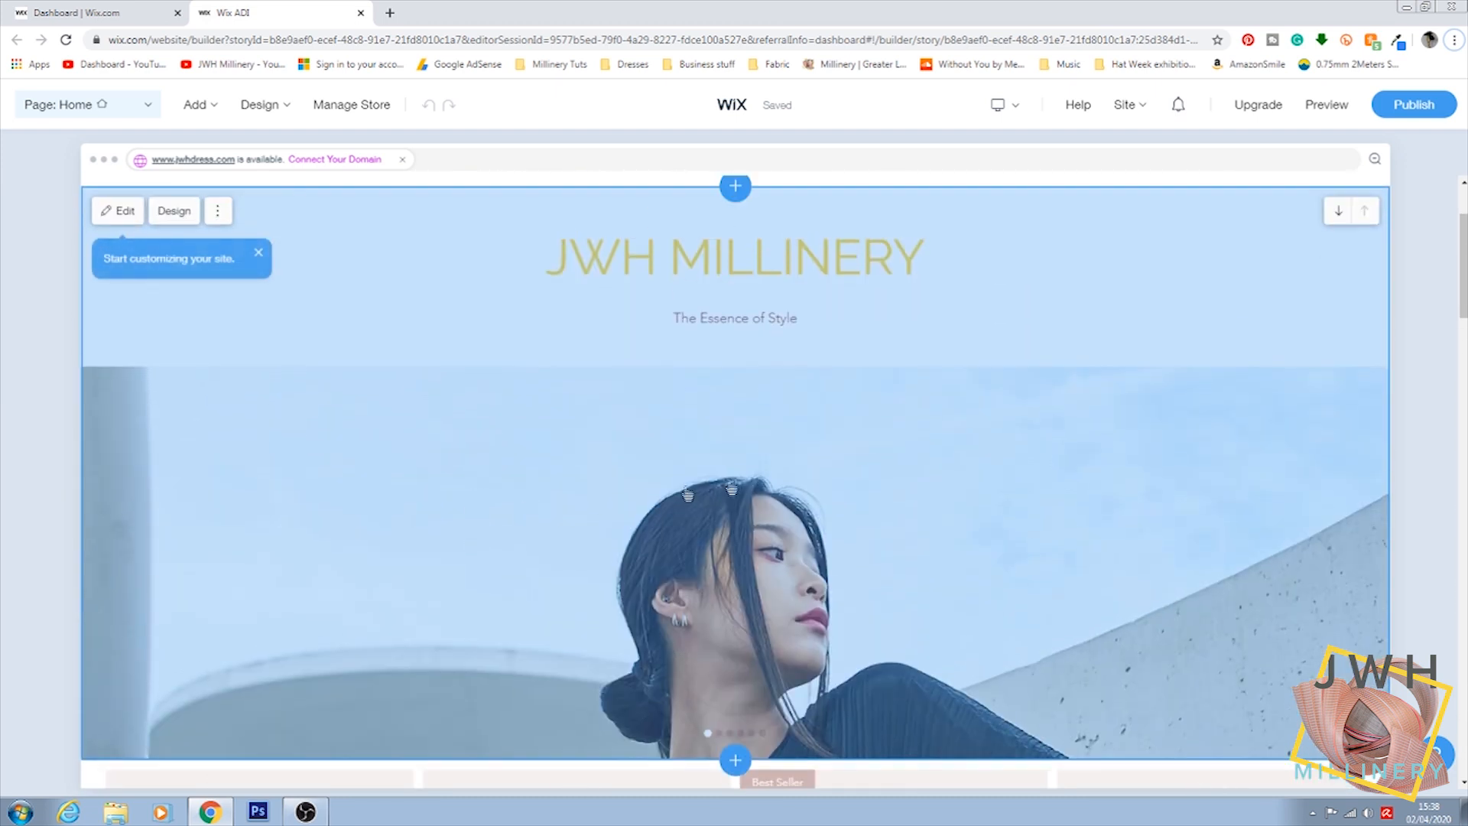
Step: Open the homepage's About Me section for editing
scroll(606, 525, down, 6)
scroll(761, 493, down, 3)
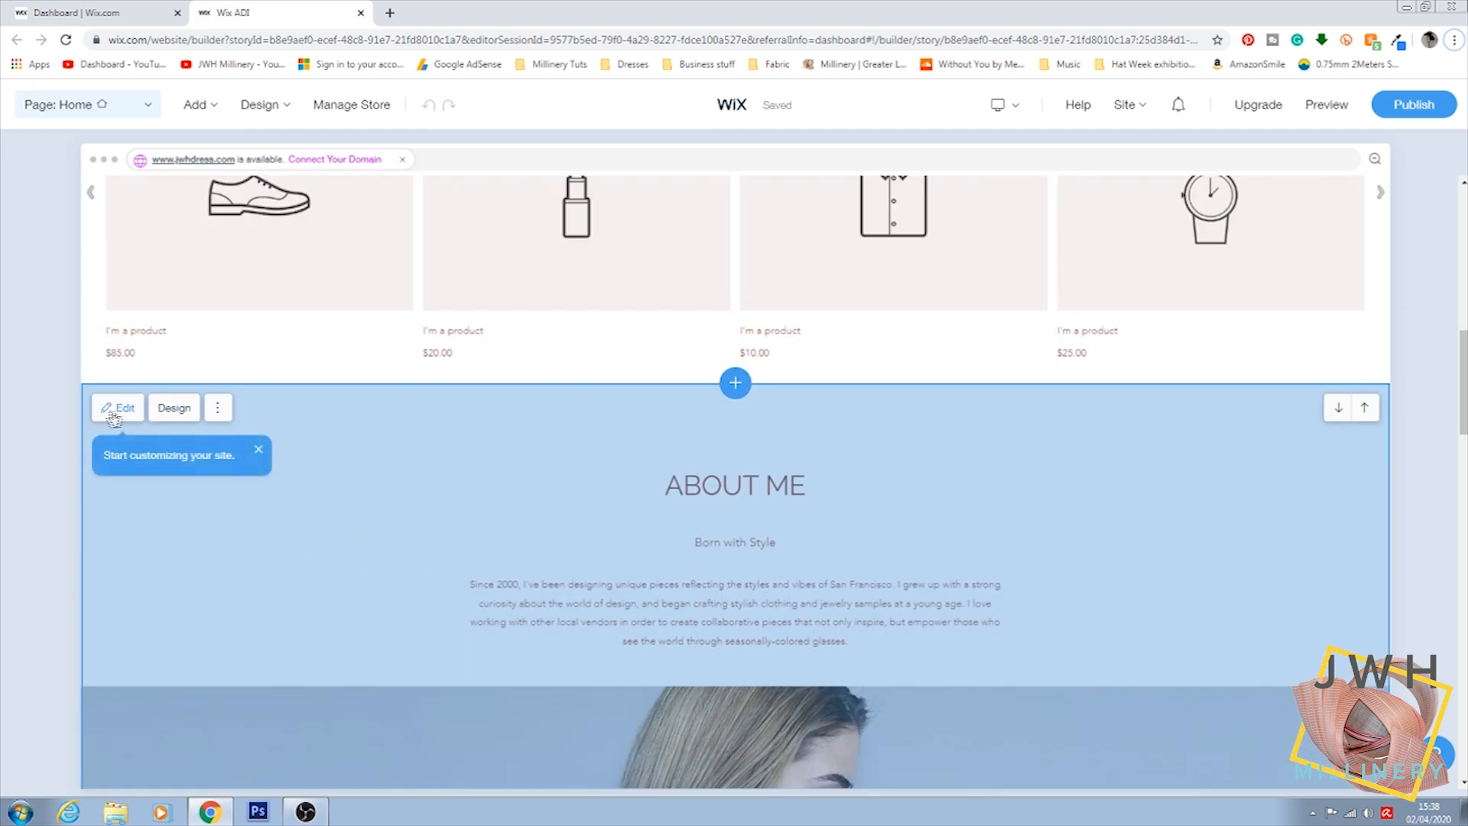
scroll(528, 531, down, 4)
scroll(142, 376, up, 3)
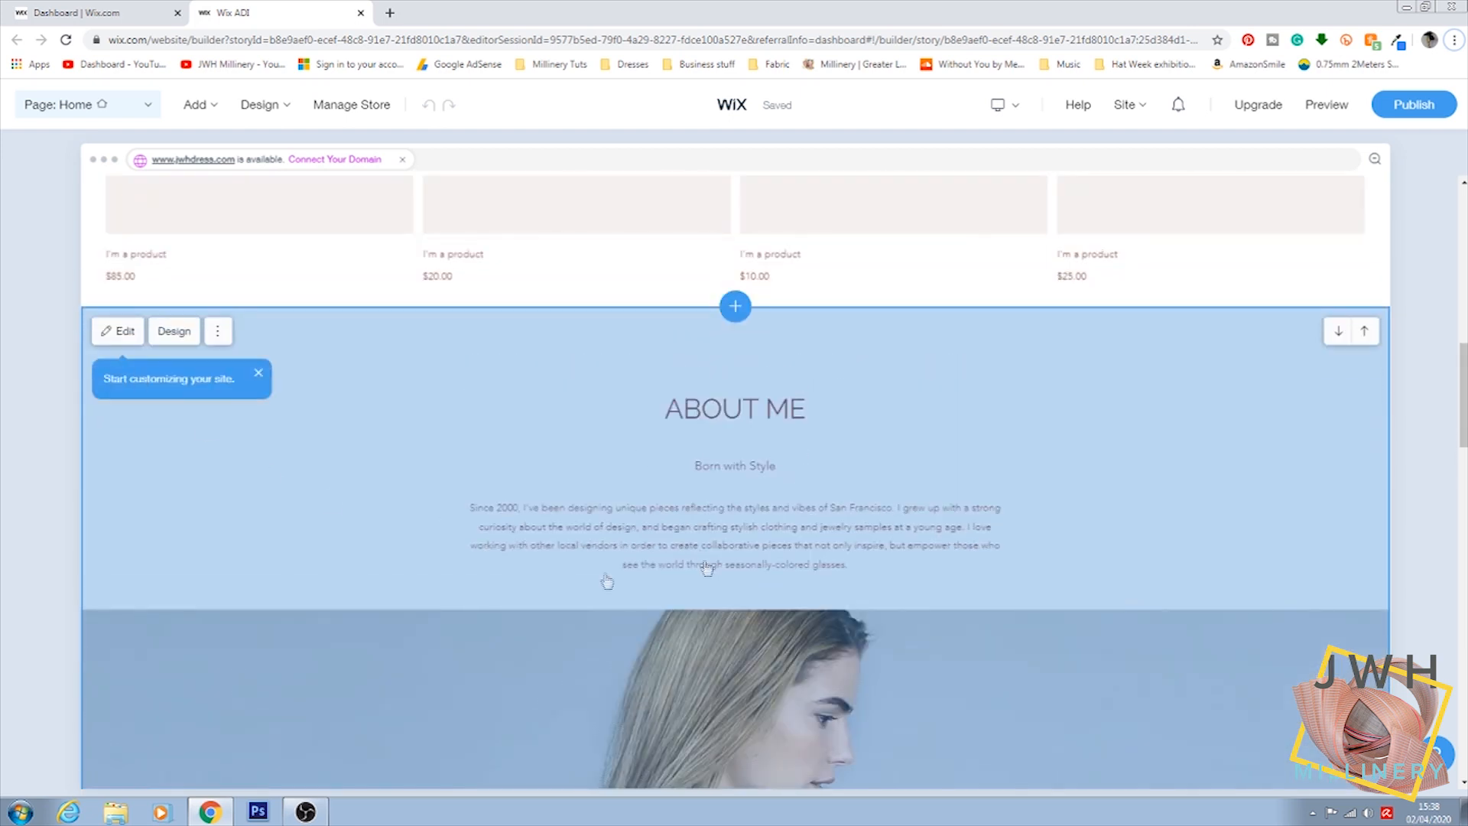
click(124, 332)
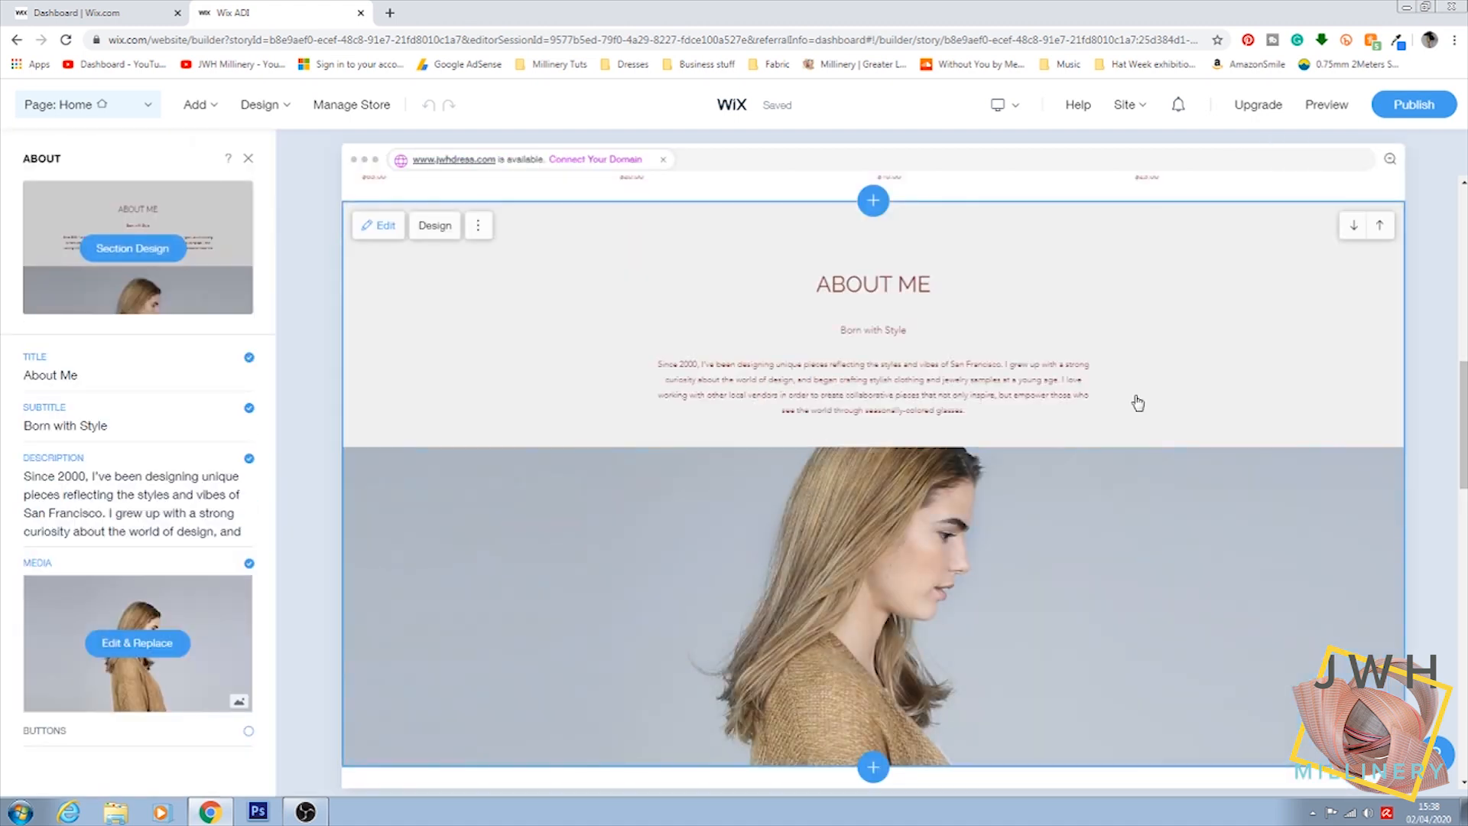
scroll(1137, 405, down, 2)
scroll(1140, 413, up, 2)
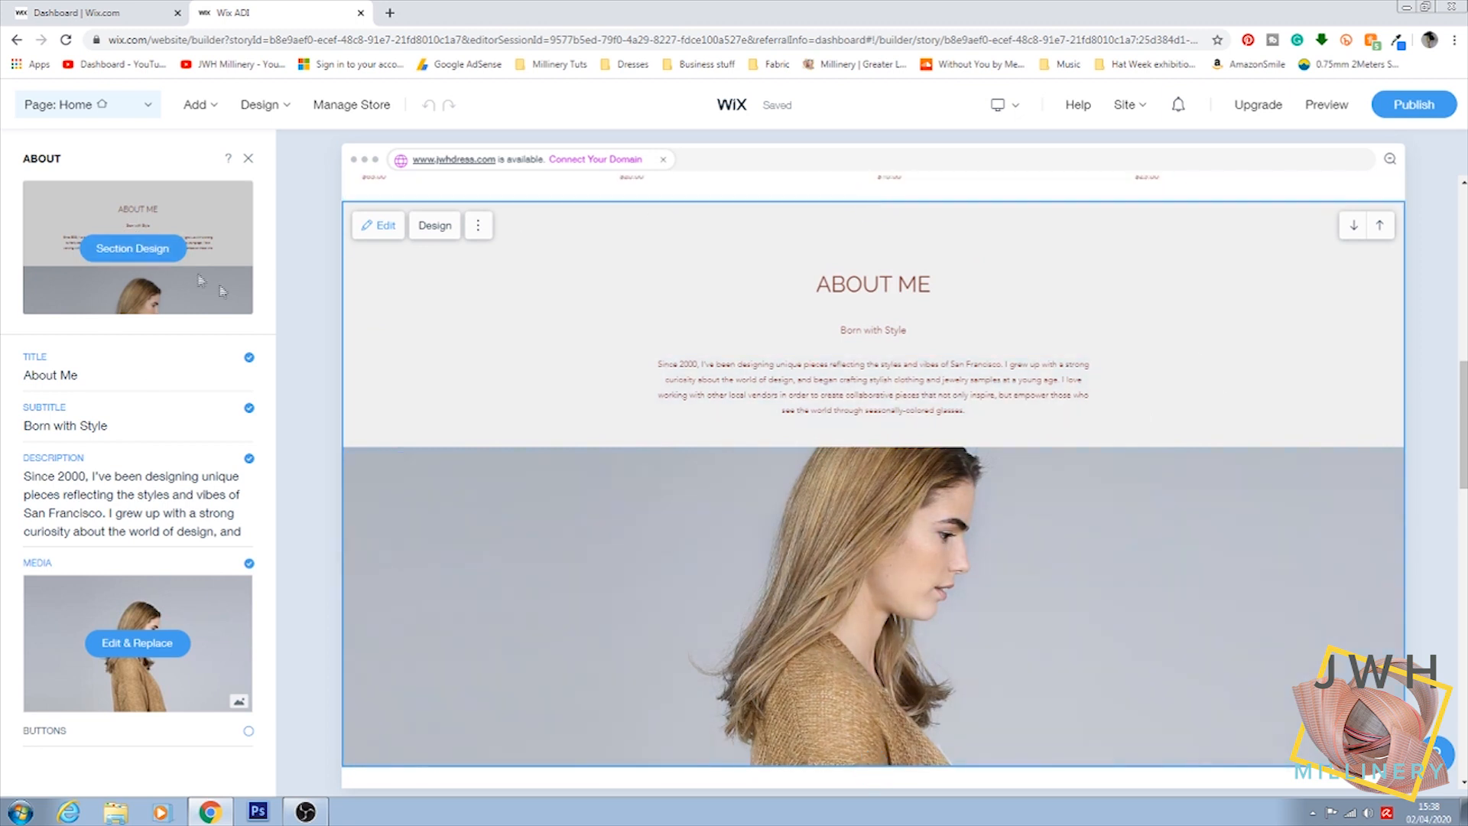
Step: Apply the recommended About Me section layout that centres the title, subtitle and description over the photo
click(132, 248)
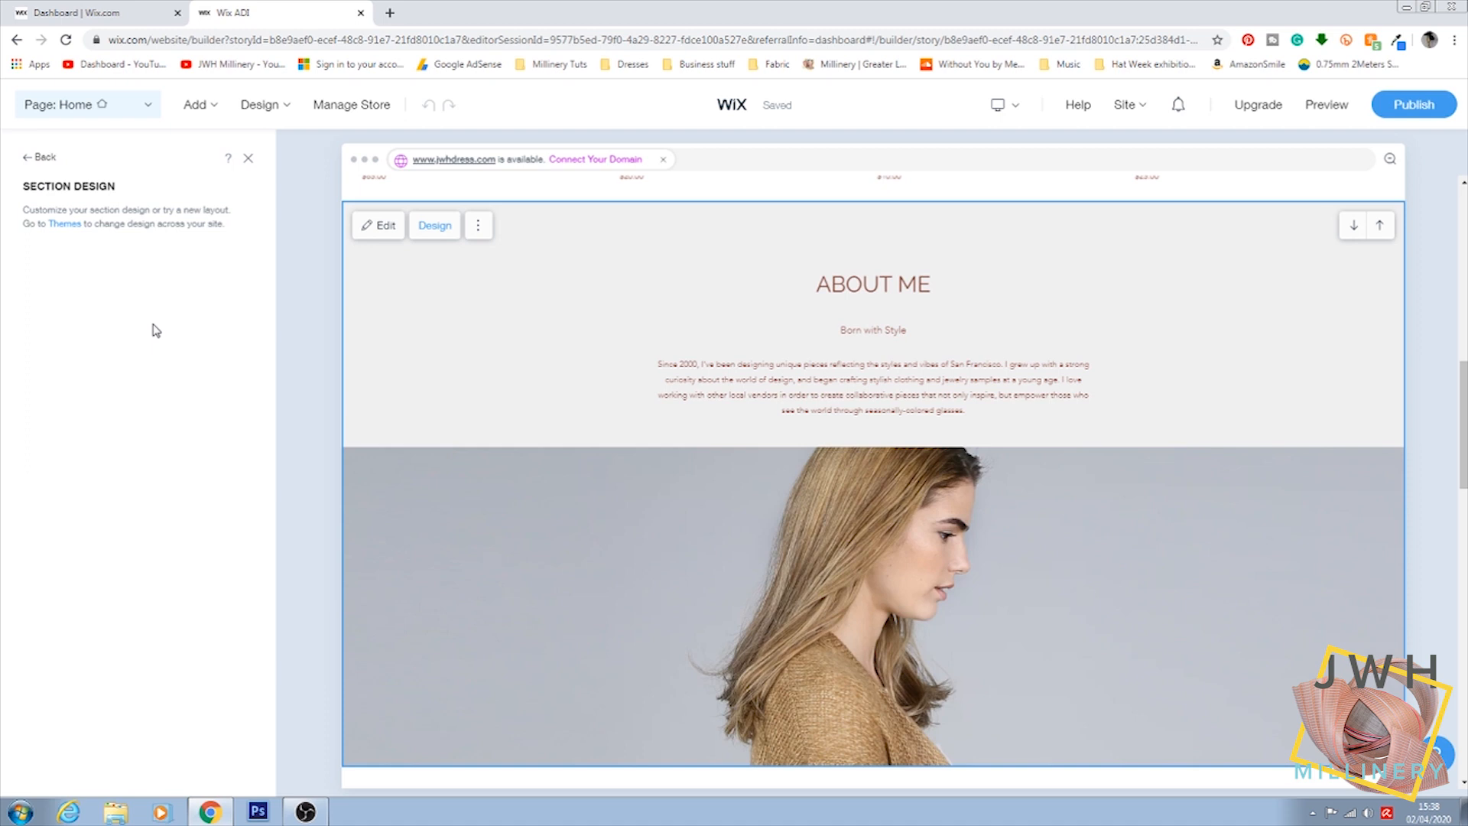
click(133, 480)
scroll(158, 563, down, 5)
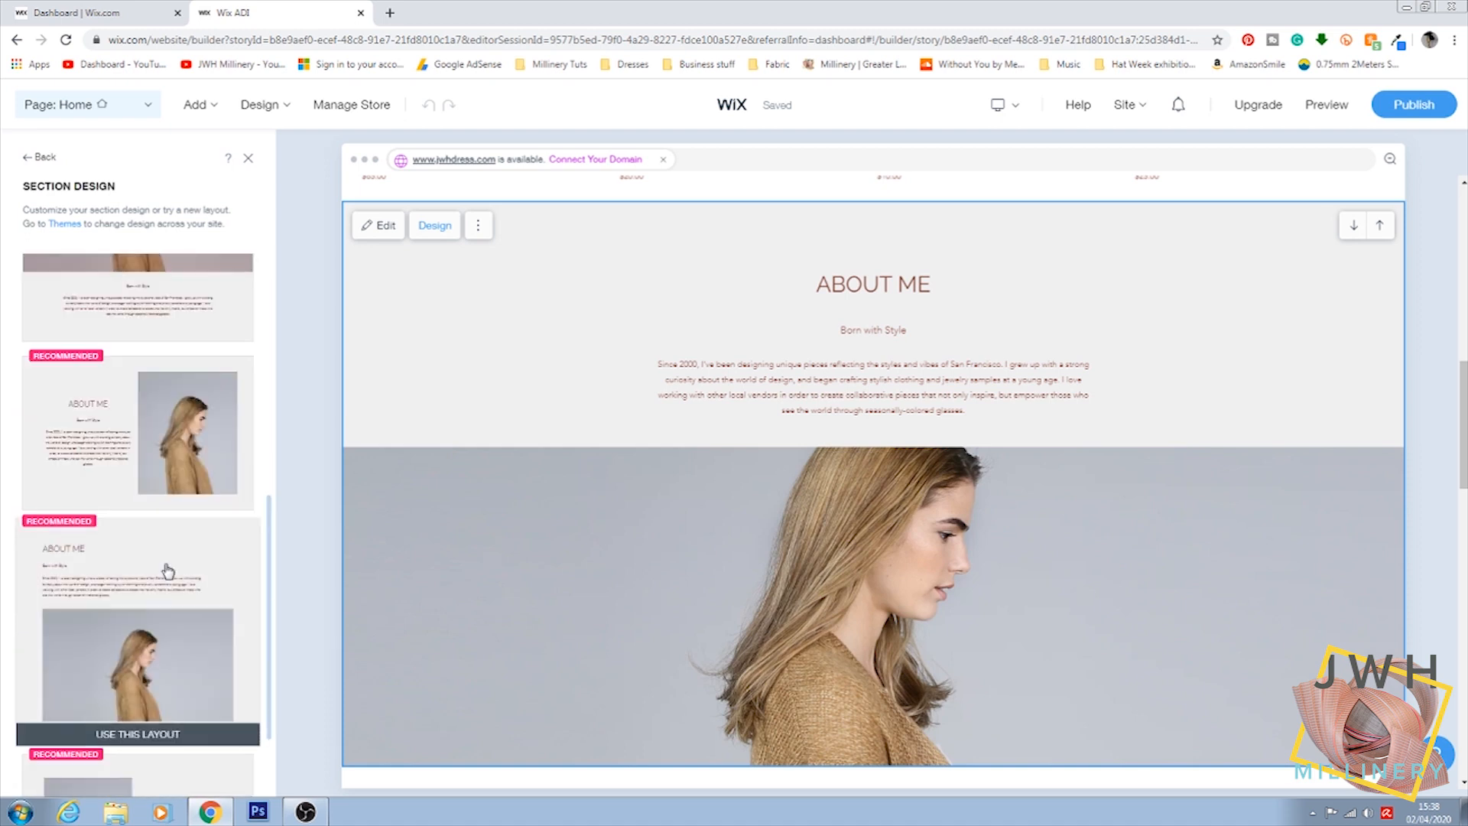
scroll(165, 572, down, 3)
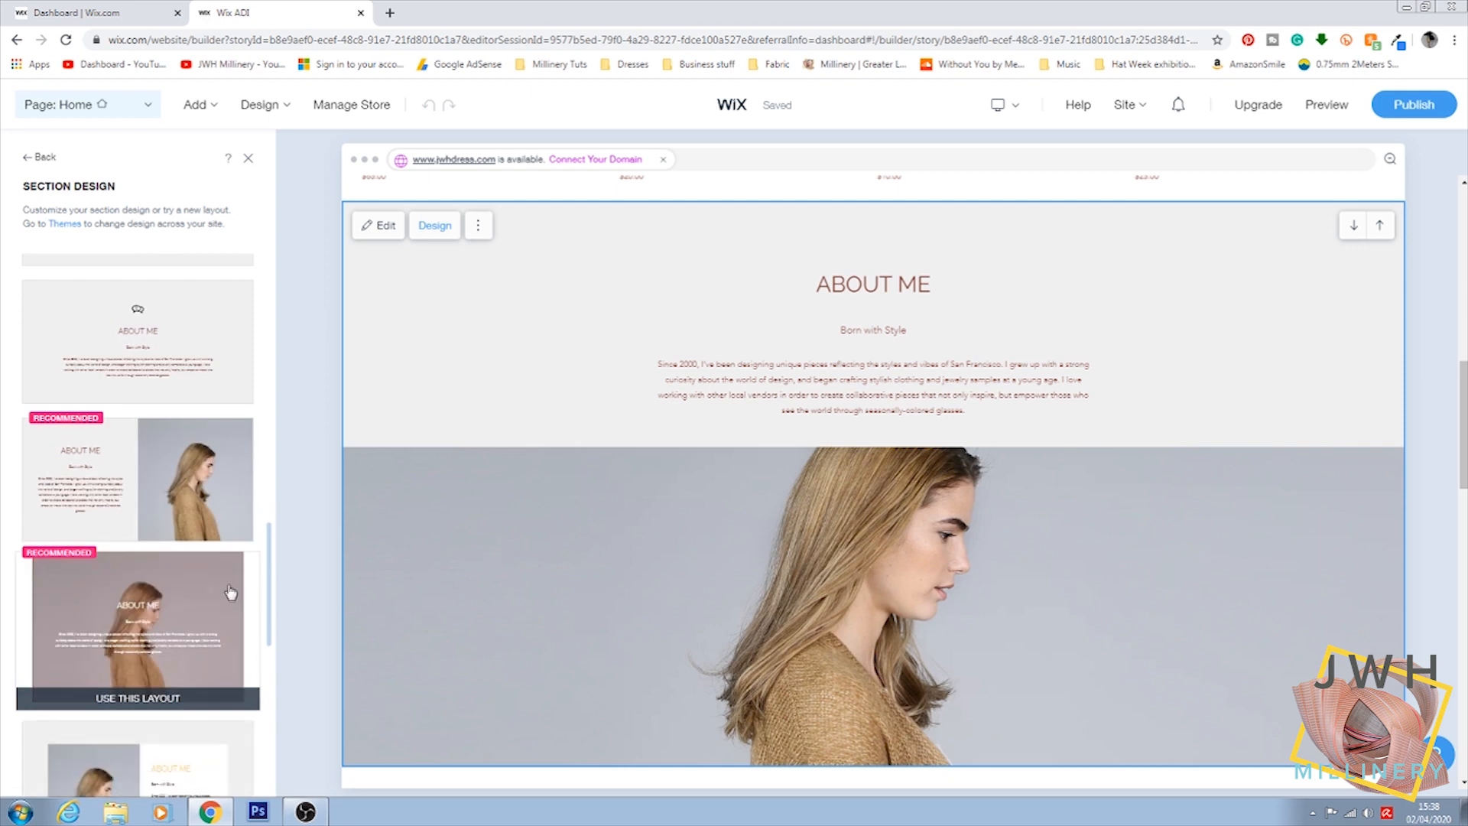
scroll(230, 590, down, 2)
scroll(216, 575, up, 2)
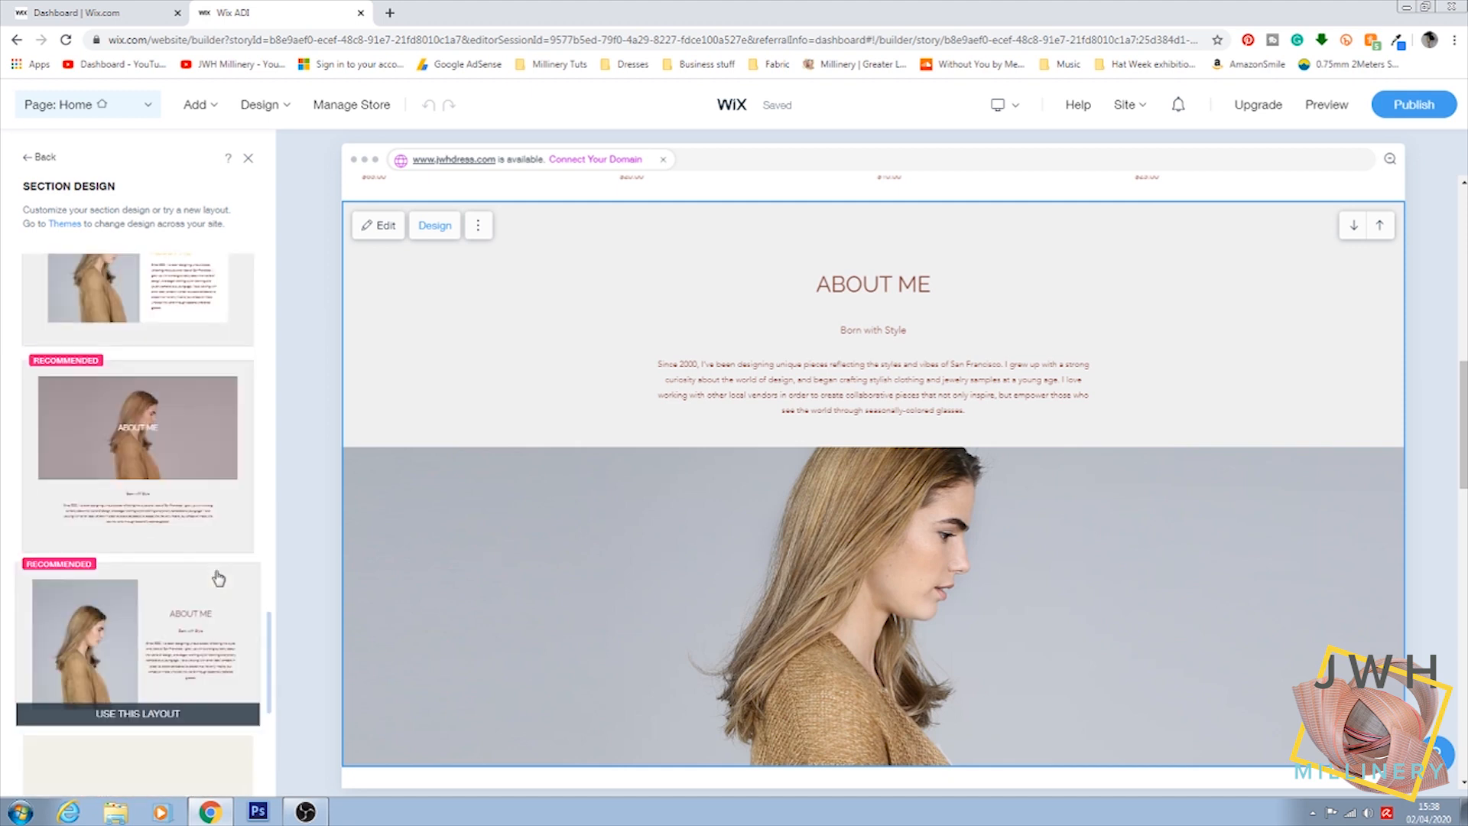
scroll(217, 575, down, 1)
scroll(157, 390, up, 5)
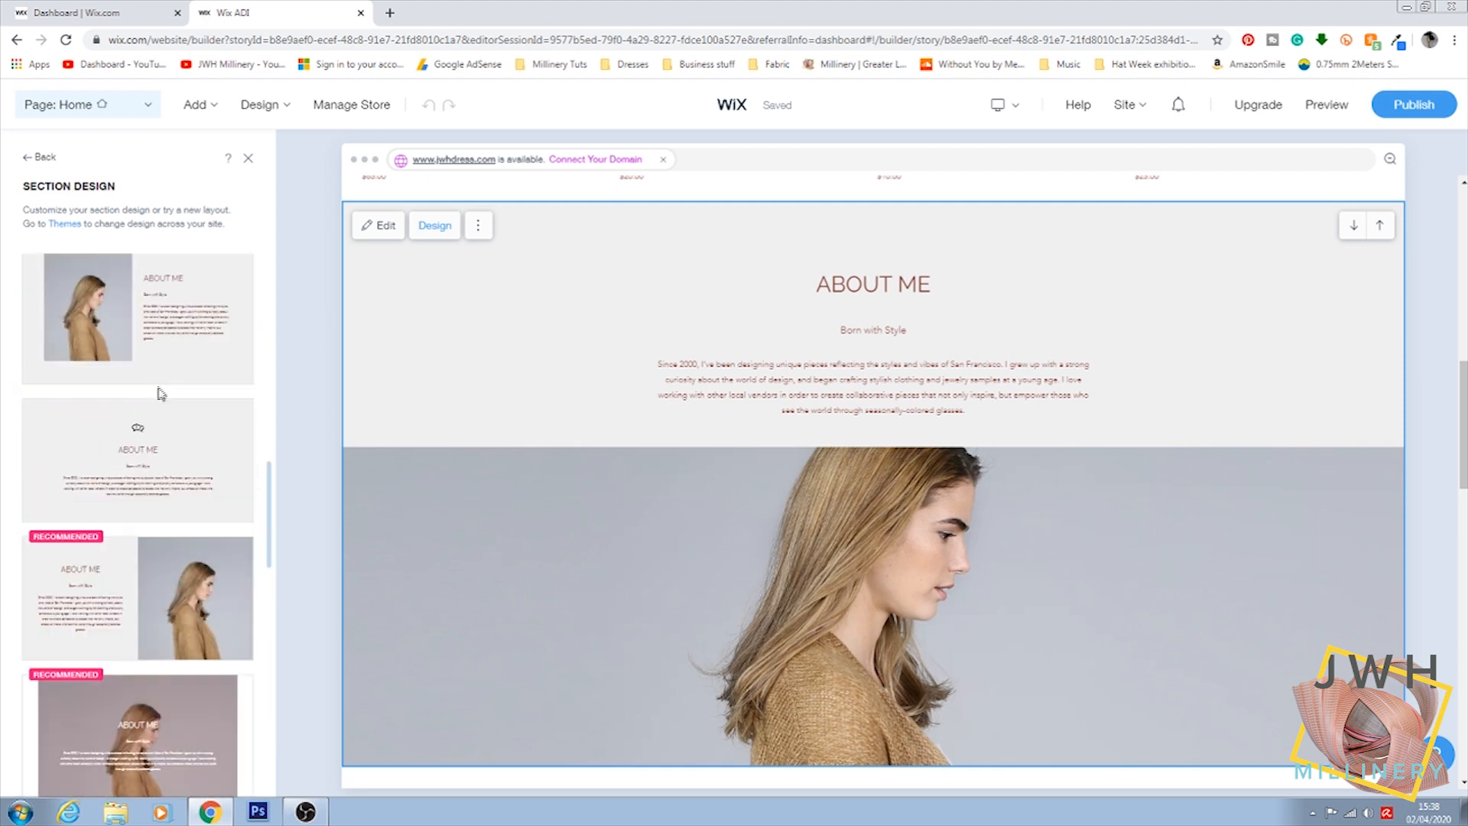
scroll(156, 406, up, 3)
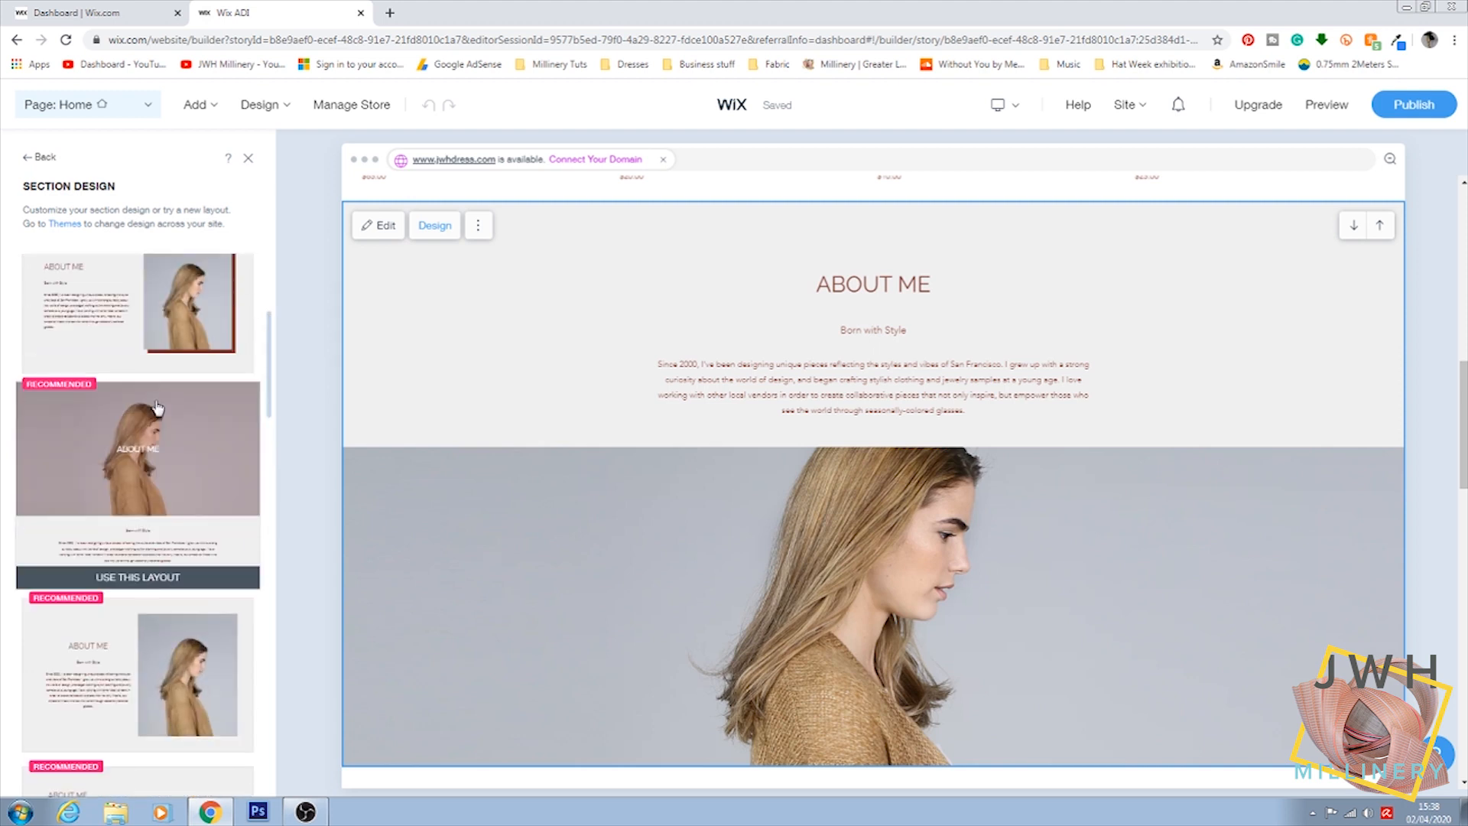
scroll(158, 407, down, 1)
scroll(150, 502, down, 5)
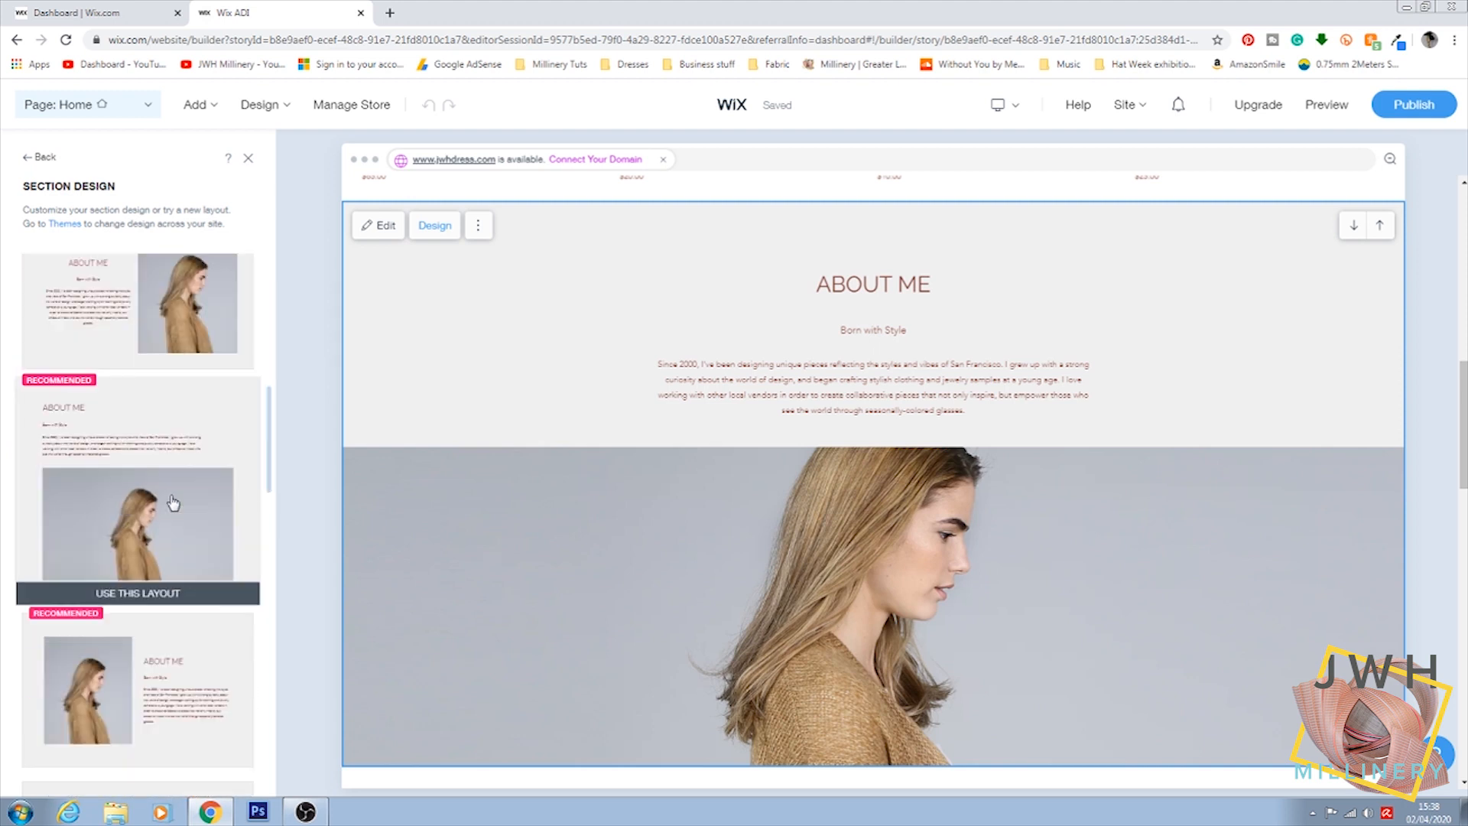
click(150, 579)
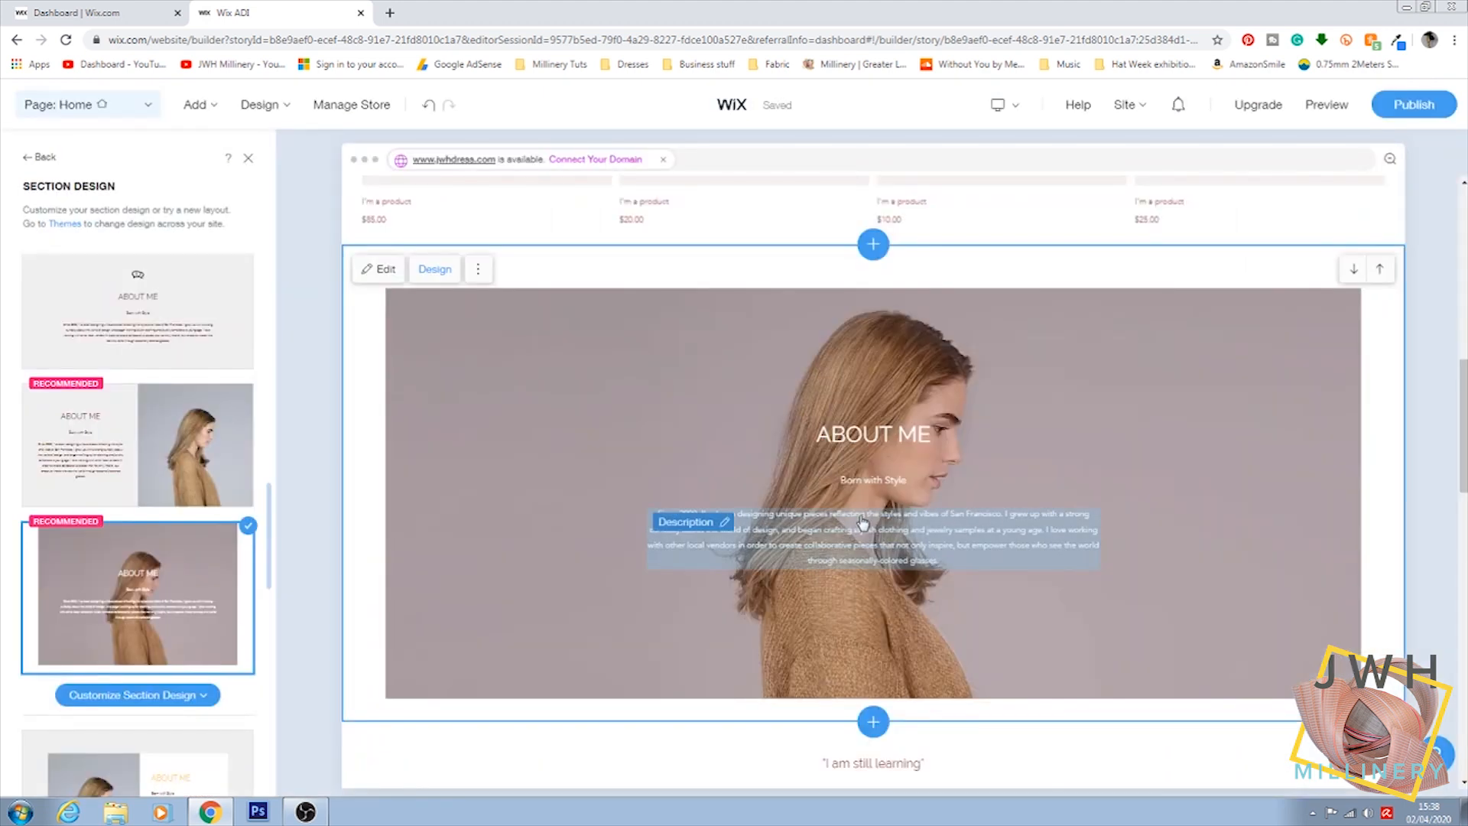
Step: Replace the About Me section's image with JWH Millinery.jpeg from the site files
click(42, 159)
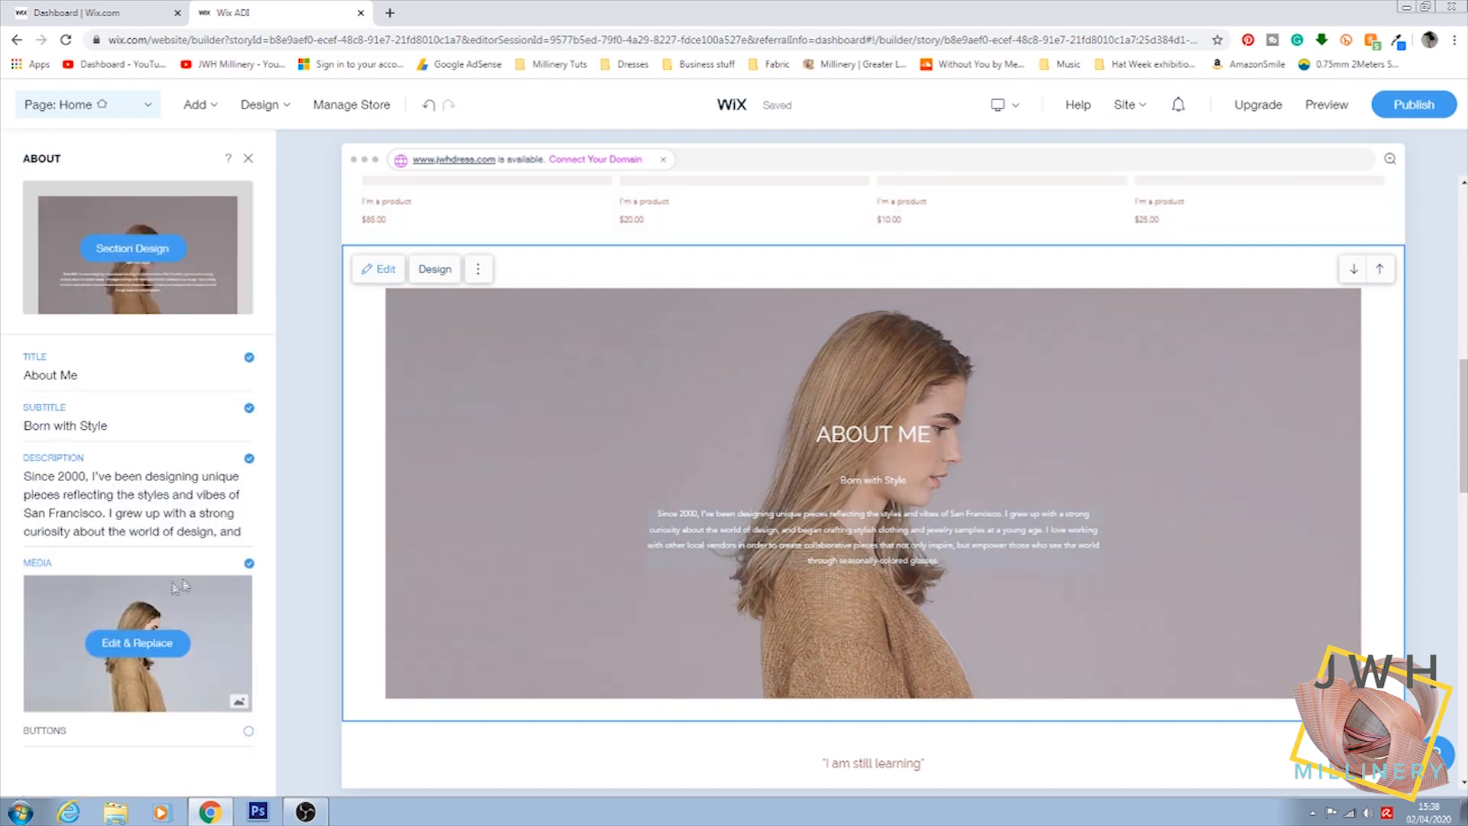
click(140, 654)
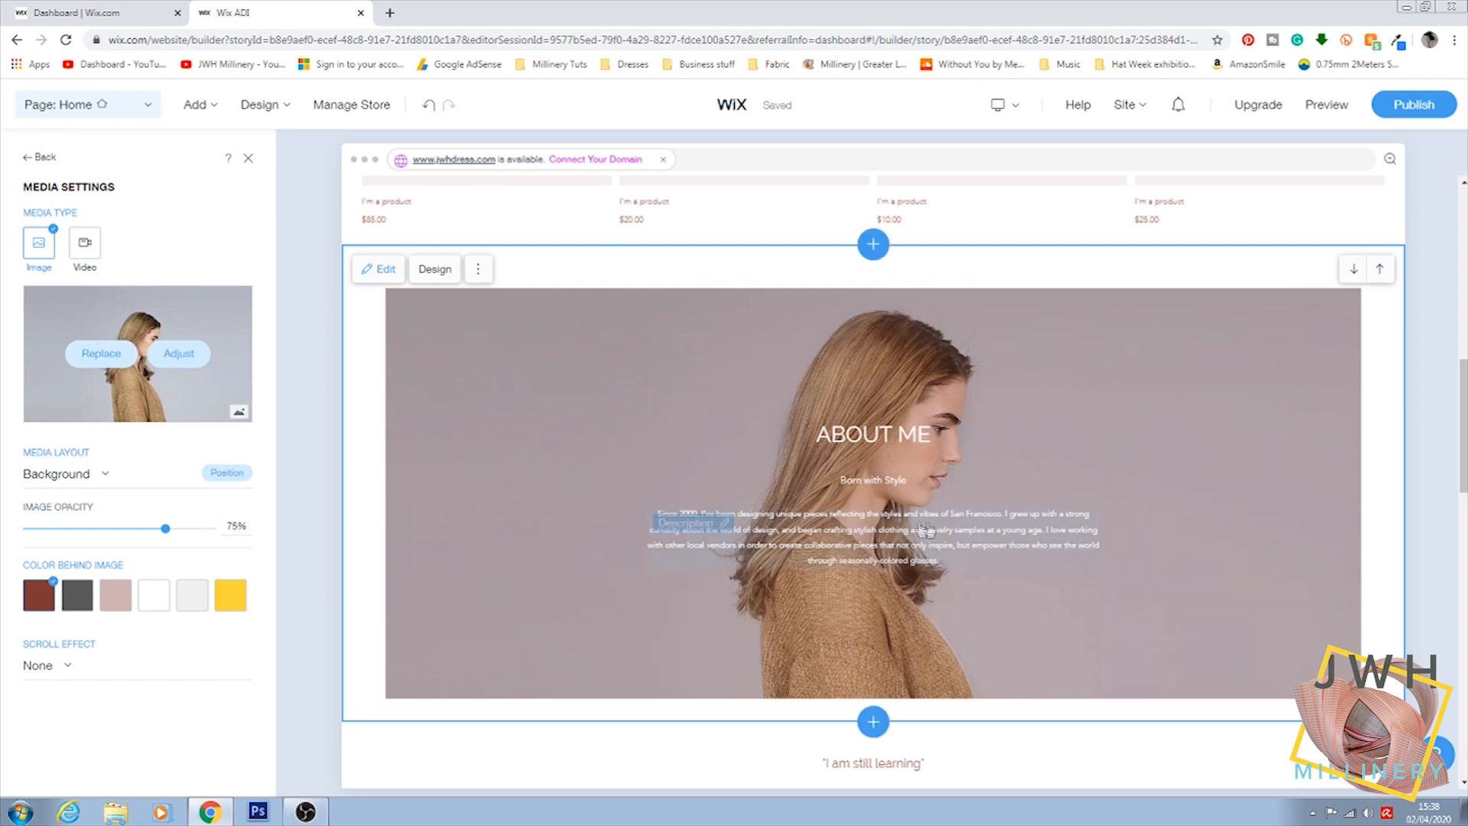
click(116, 361)
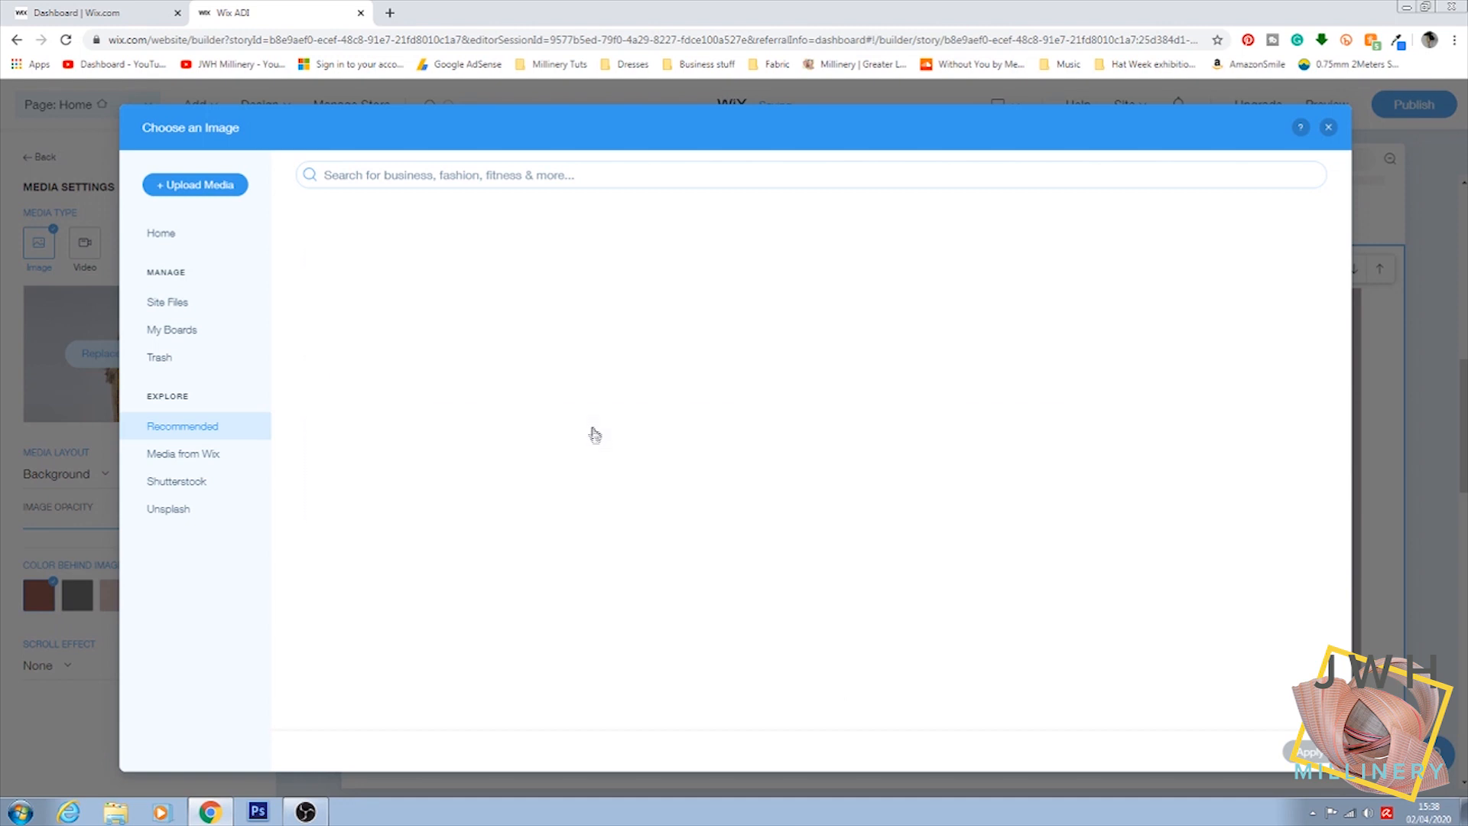
click(177, 304)
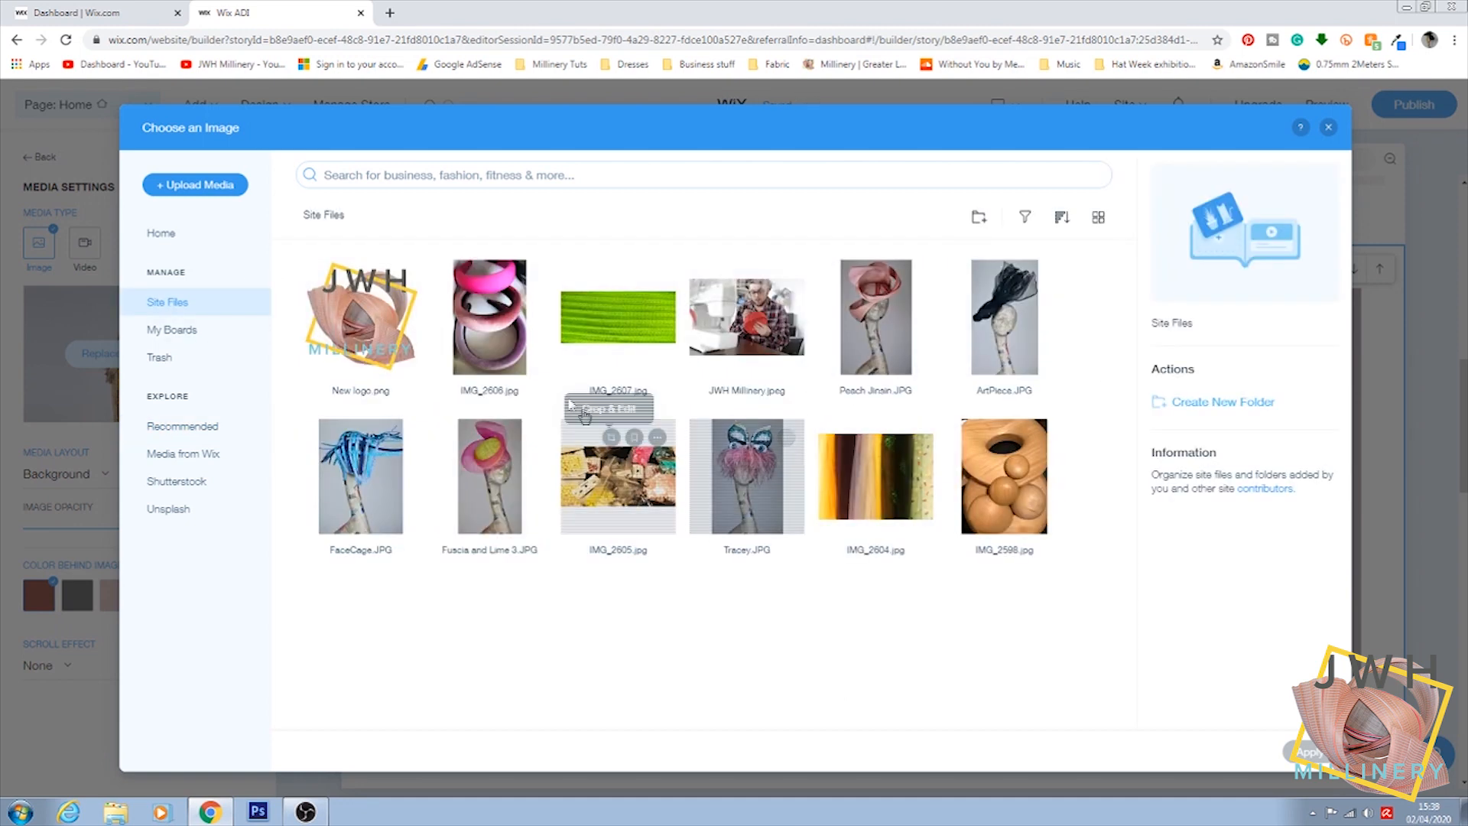
click(760, 330)
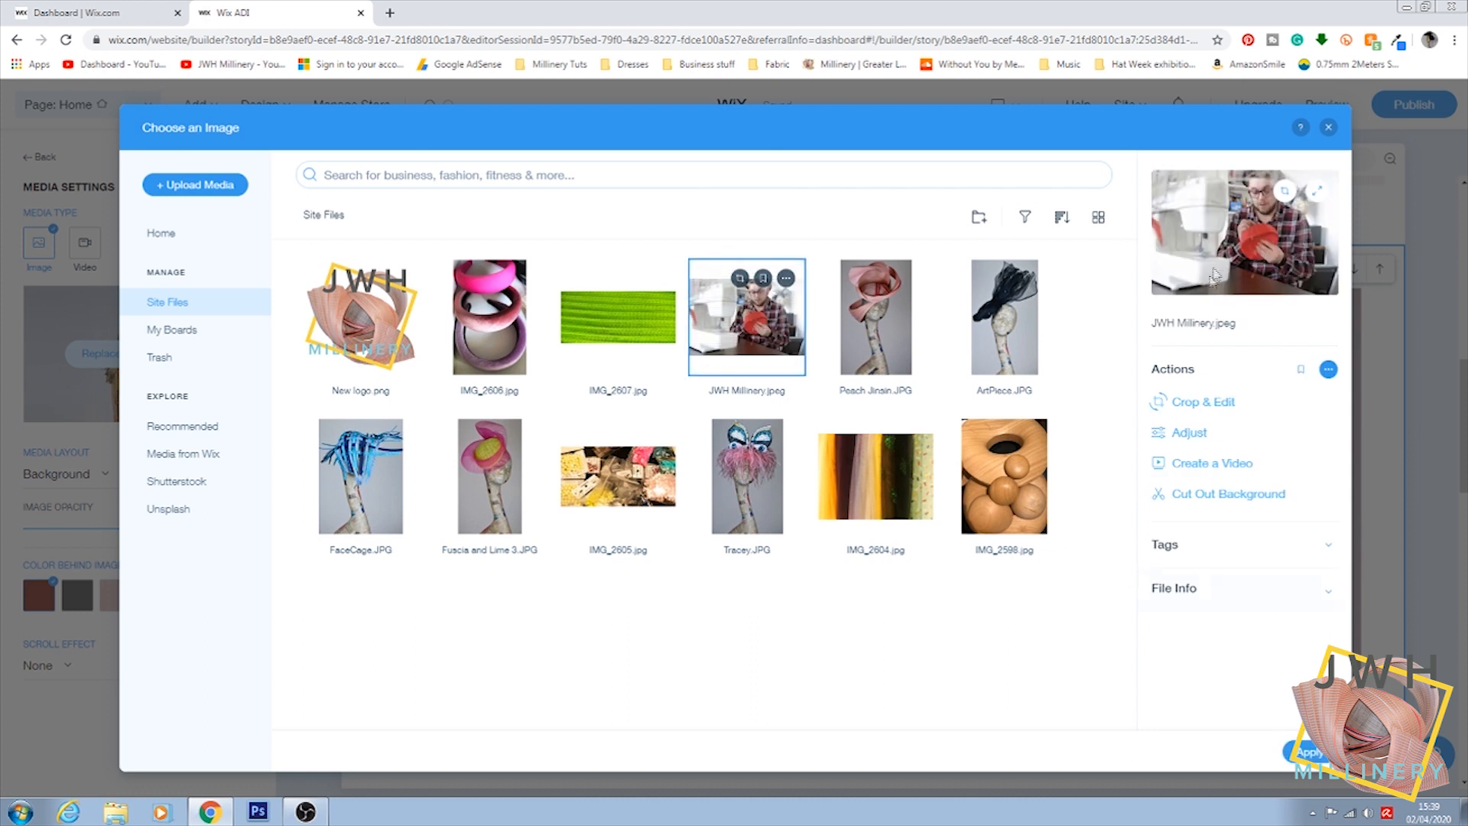
click(1309, 752)
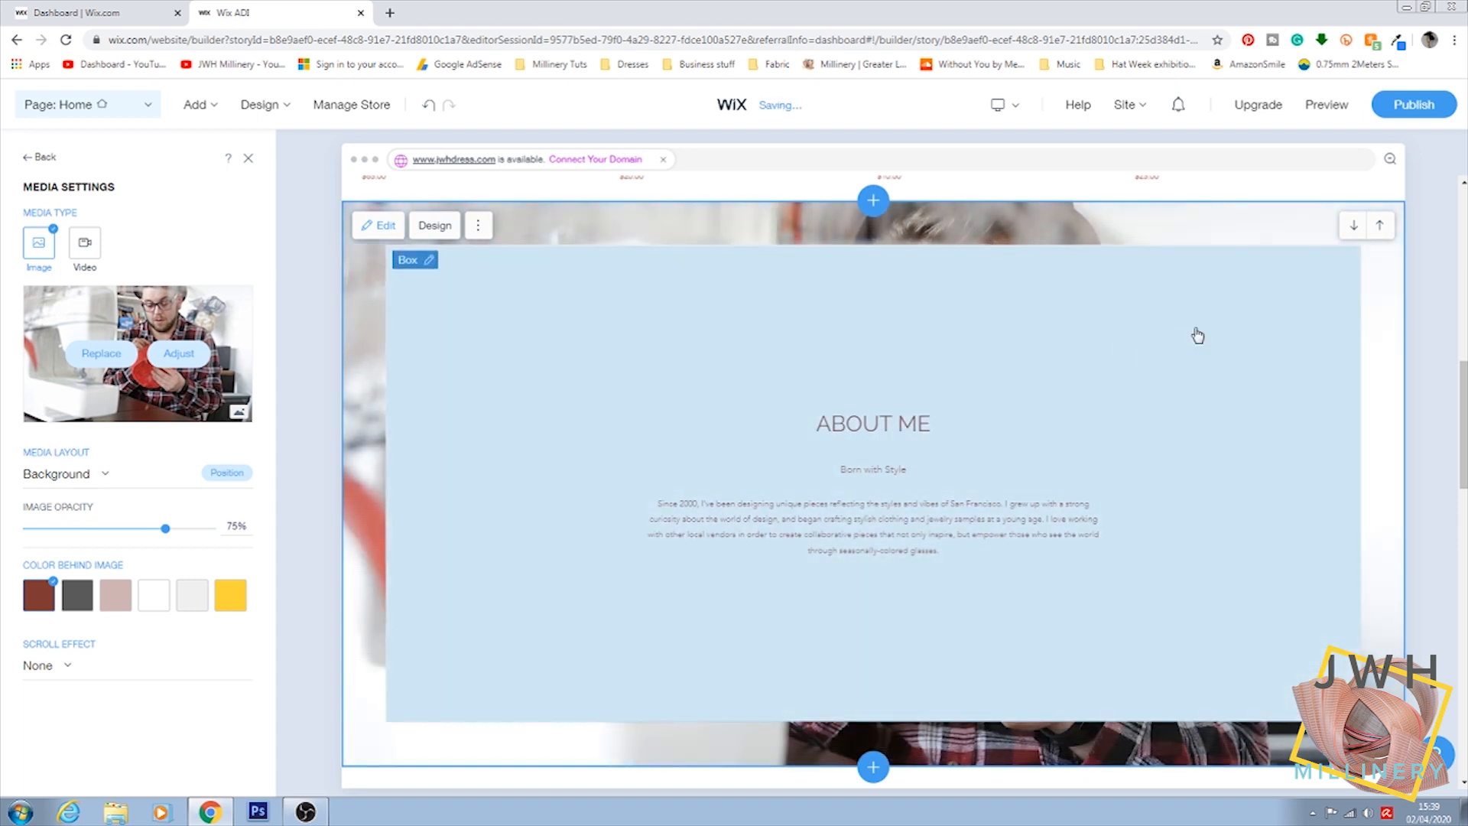
Step: Open the About me.docx document from the Website folder on the Desktop
click(1197, 336)
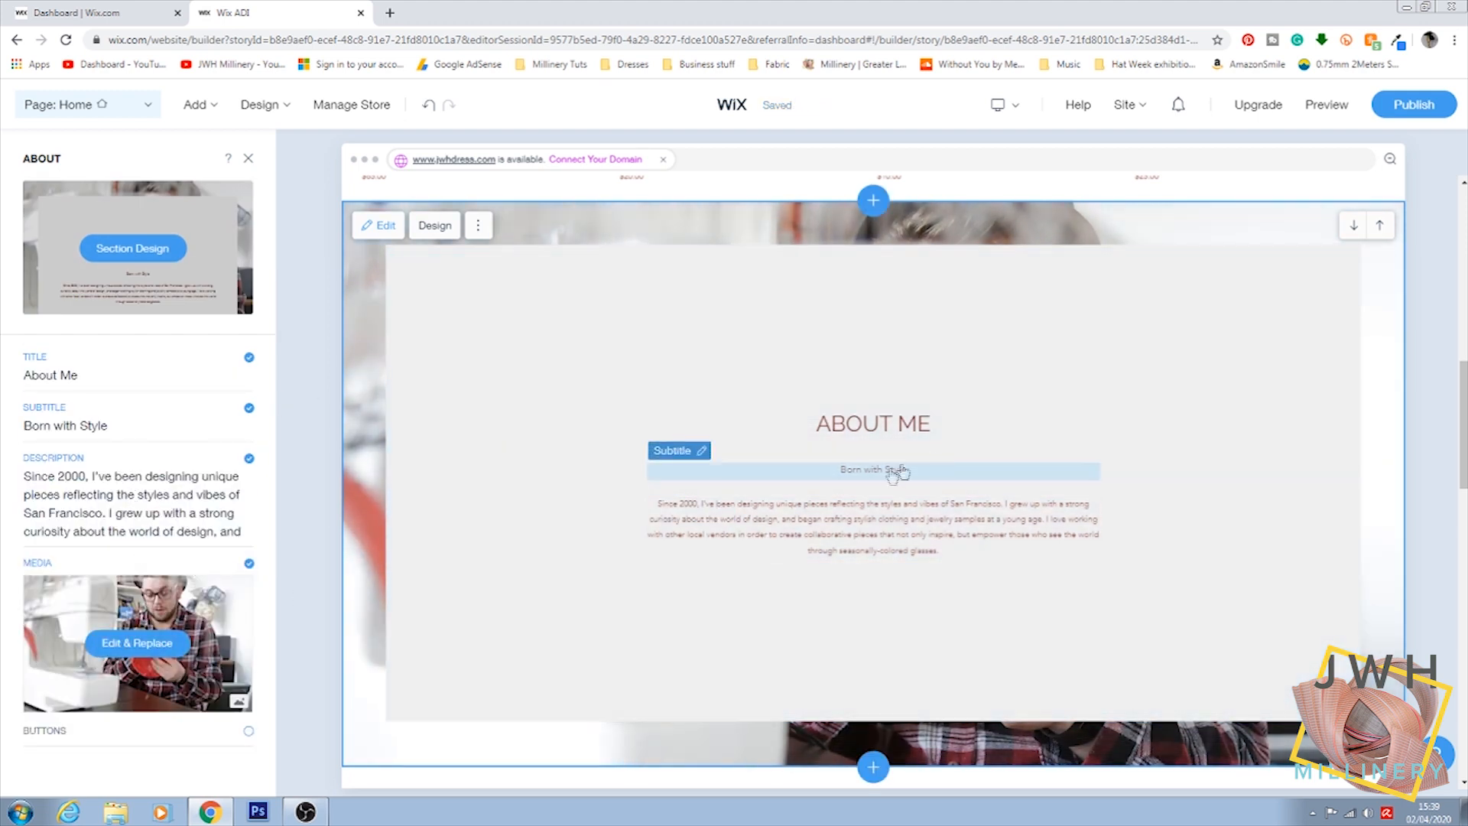
click(111, 430)
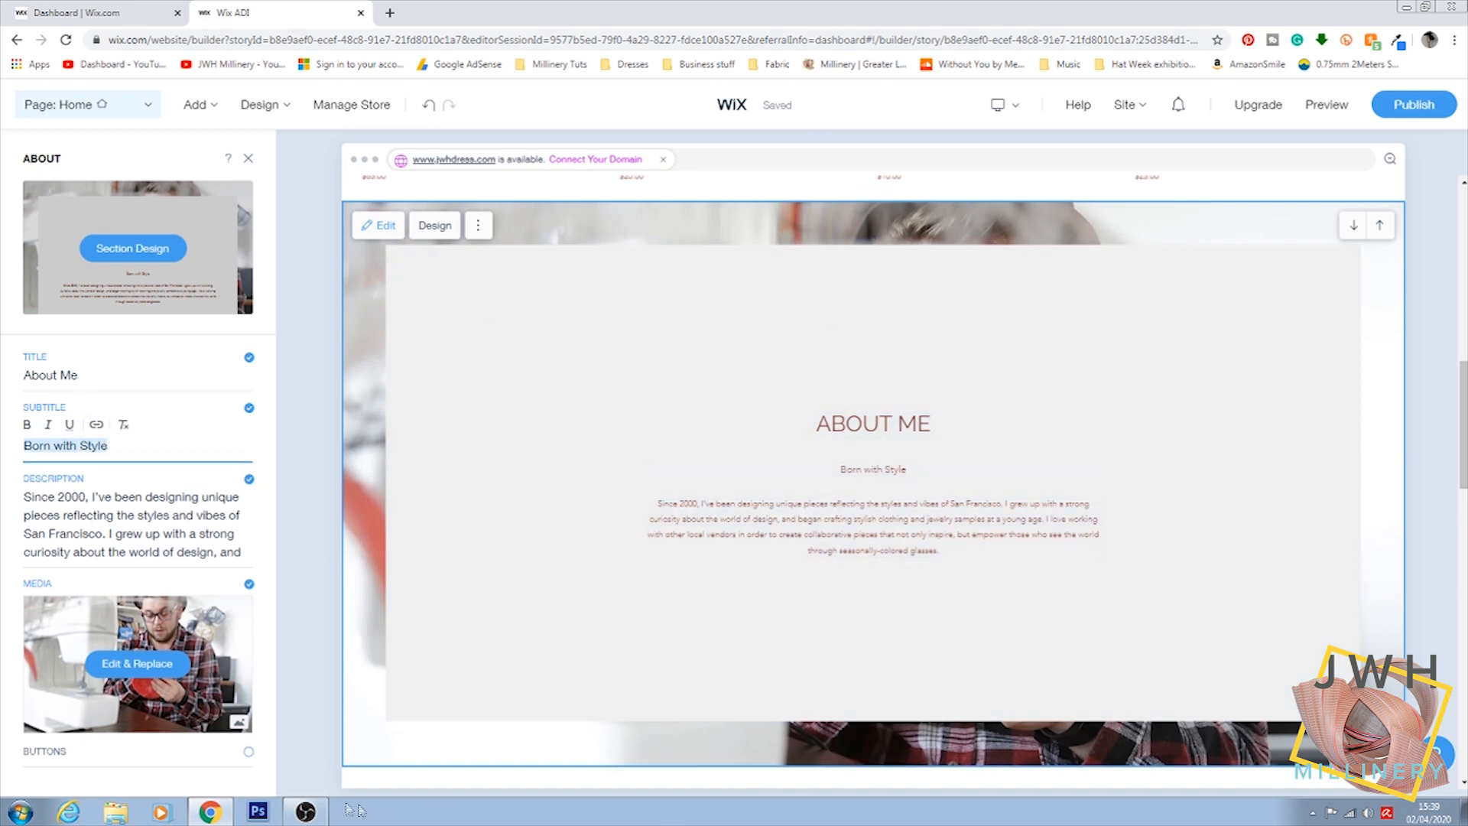
click(116, 813)
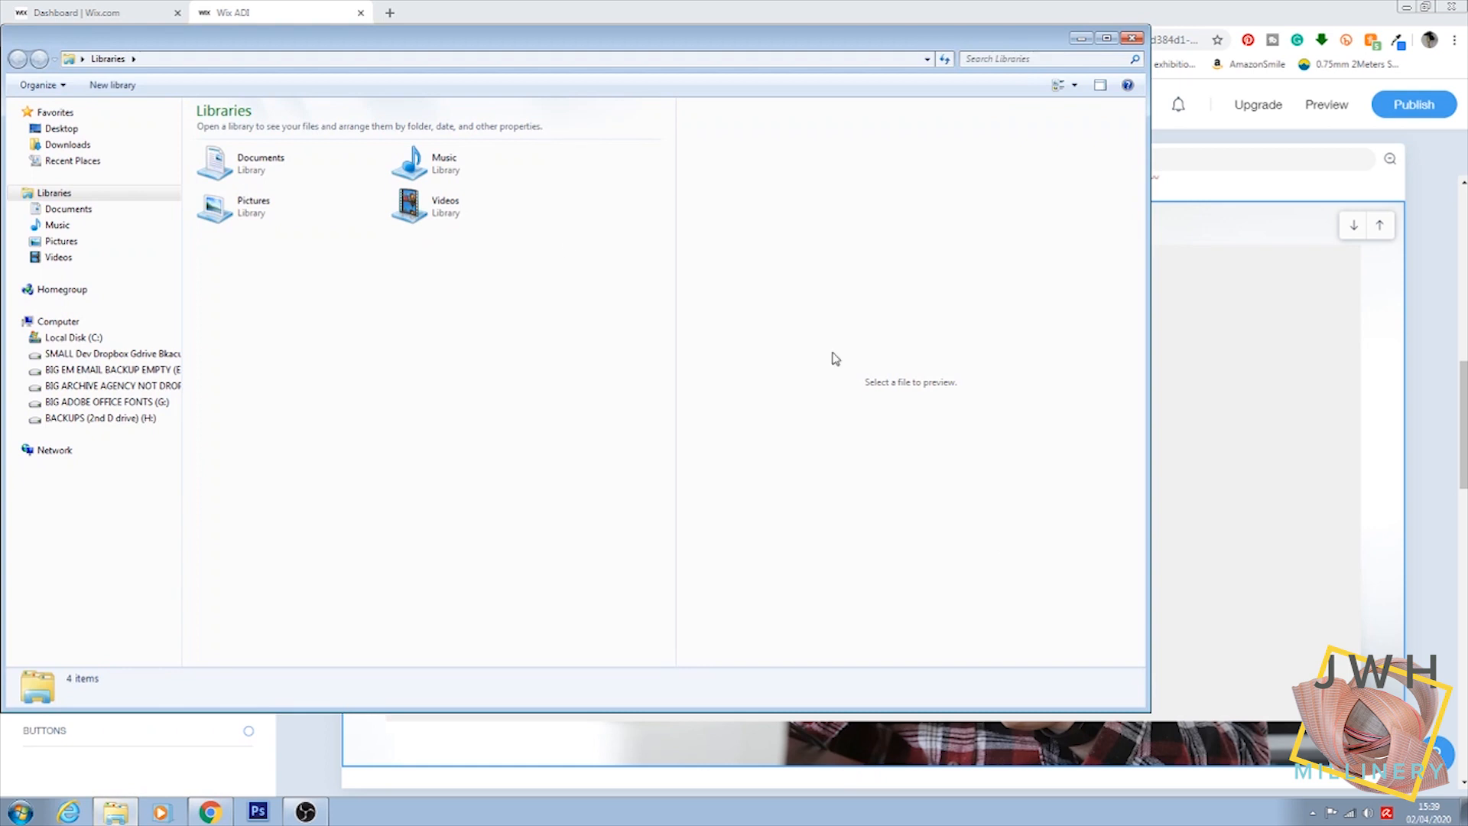
click(90, 130)
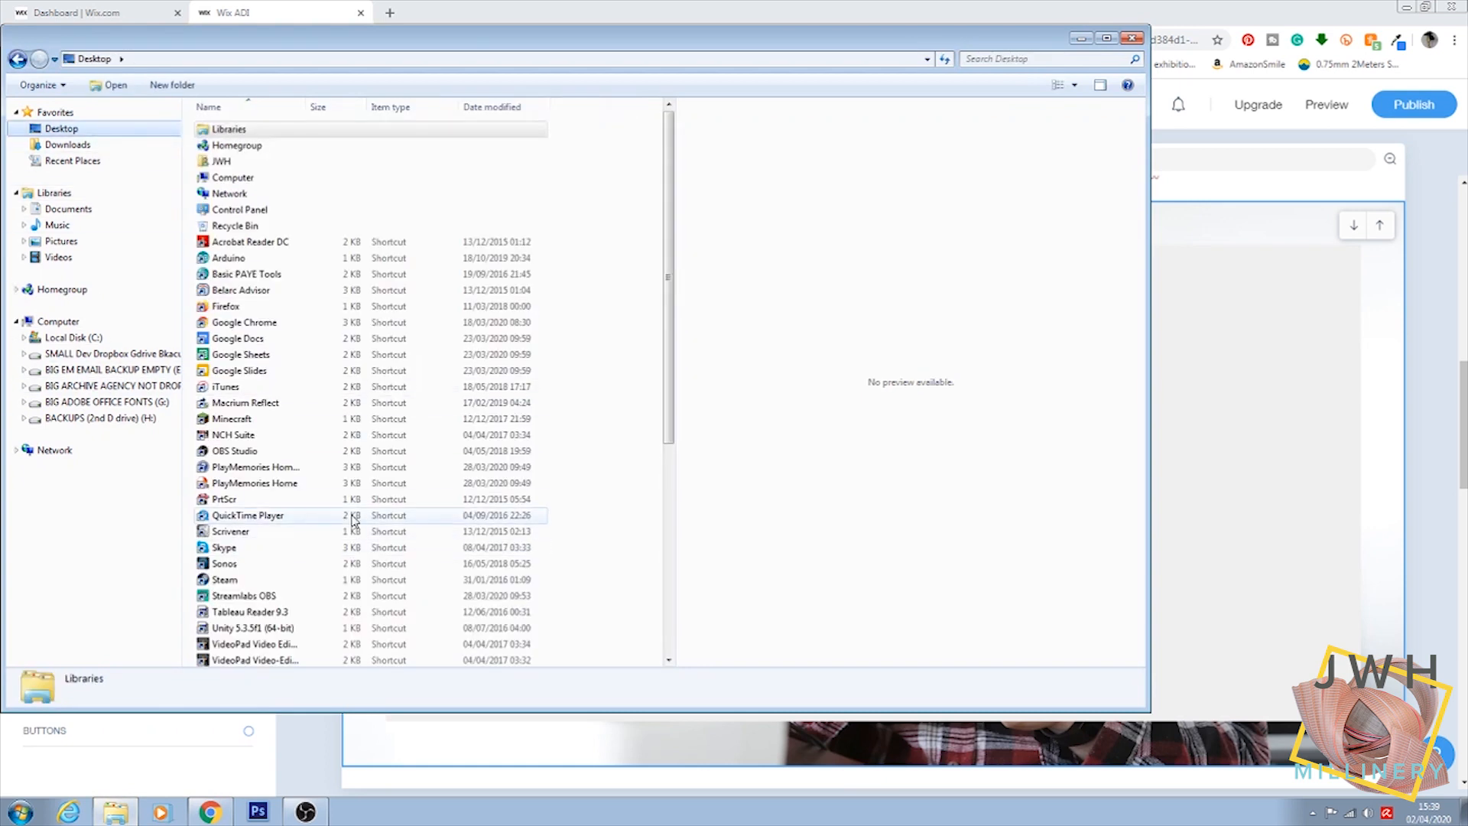
drag(675, 400, 383, 558)
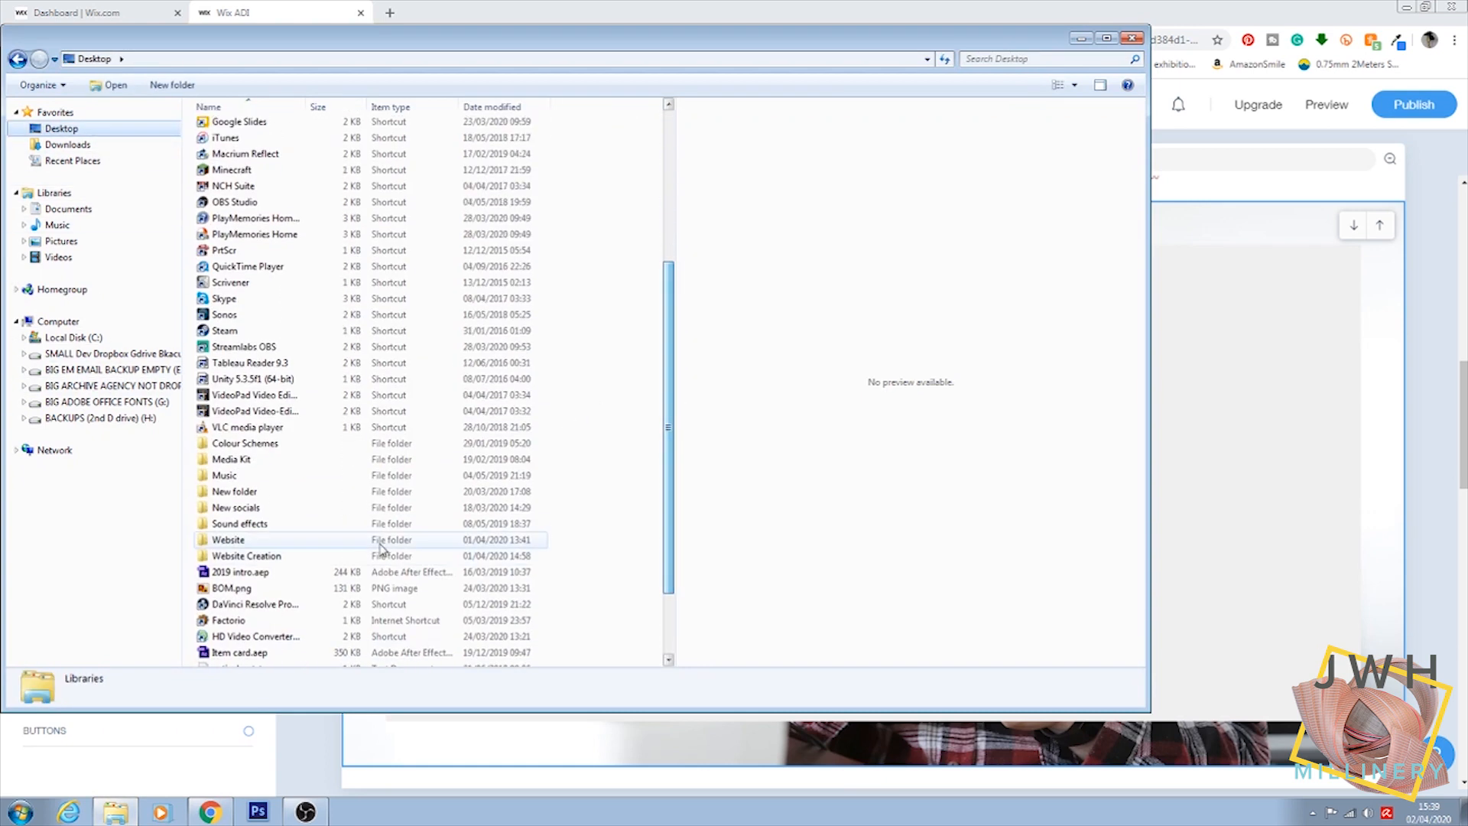
double_click(284, 555)
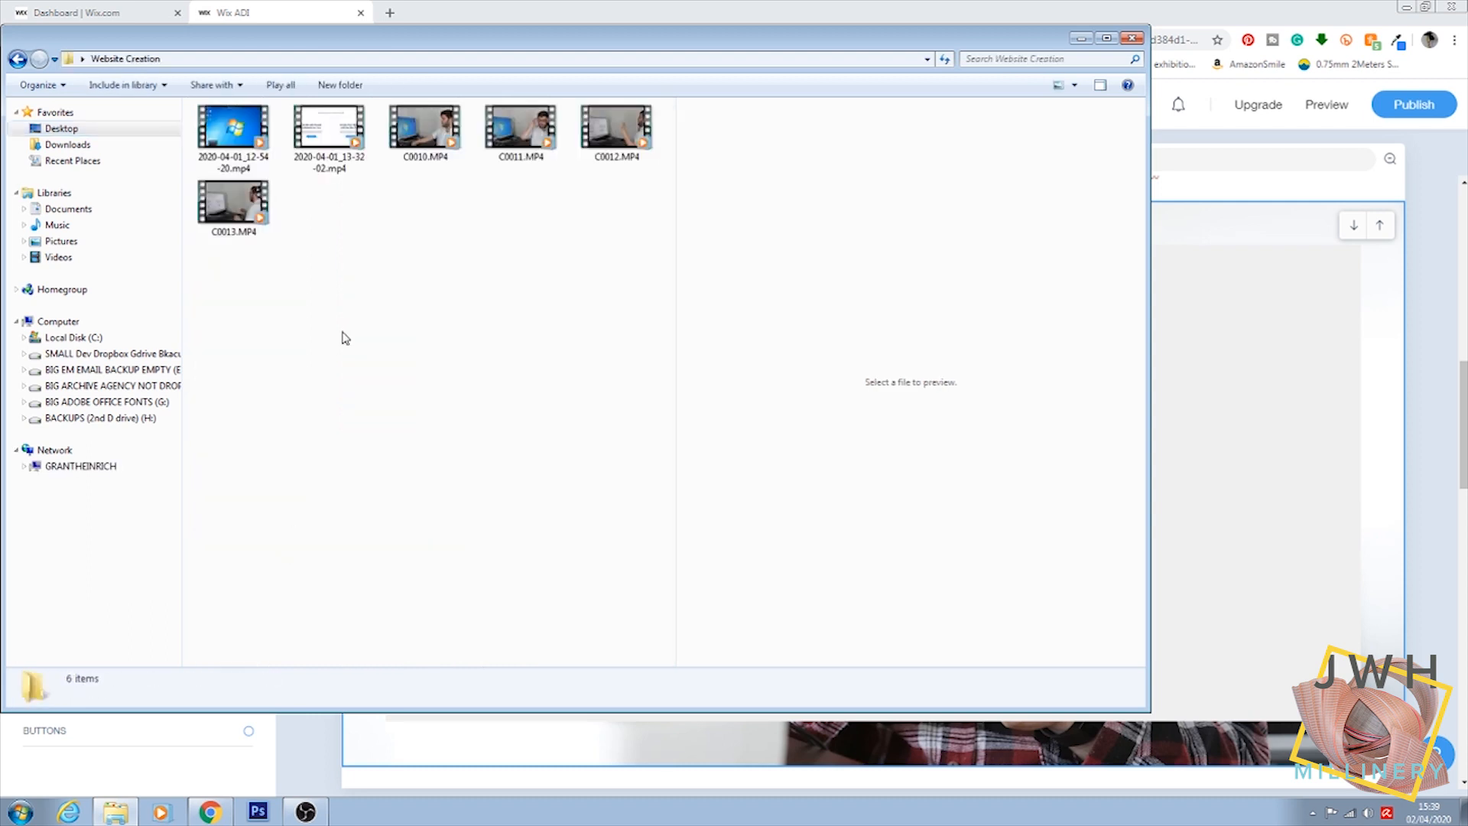
click(18, 59)
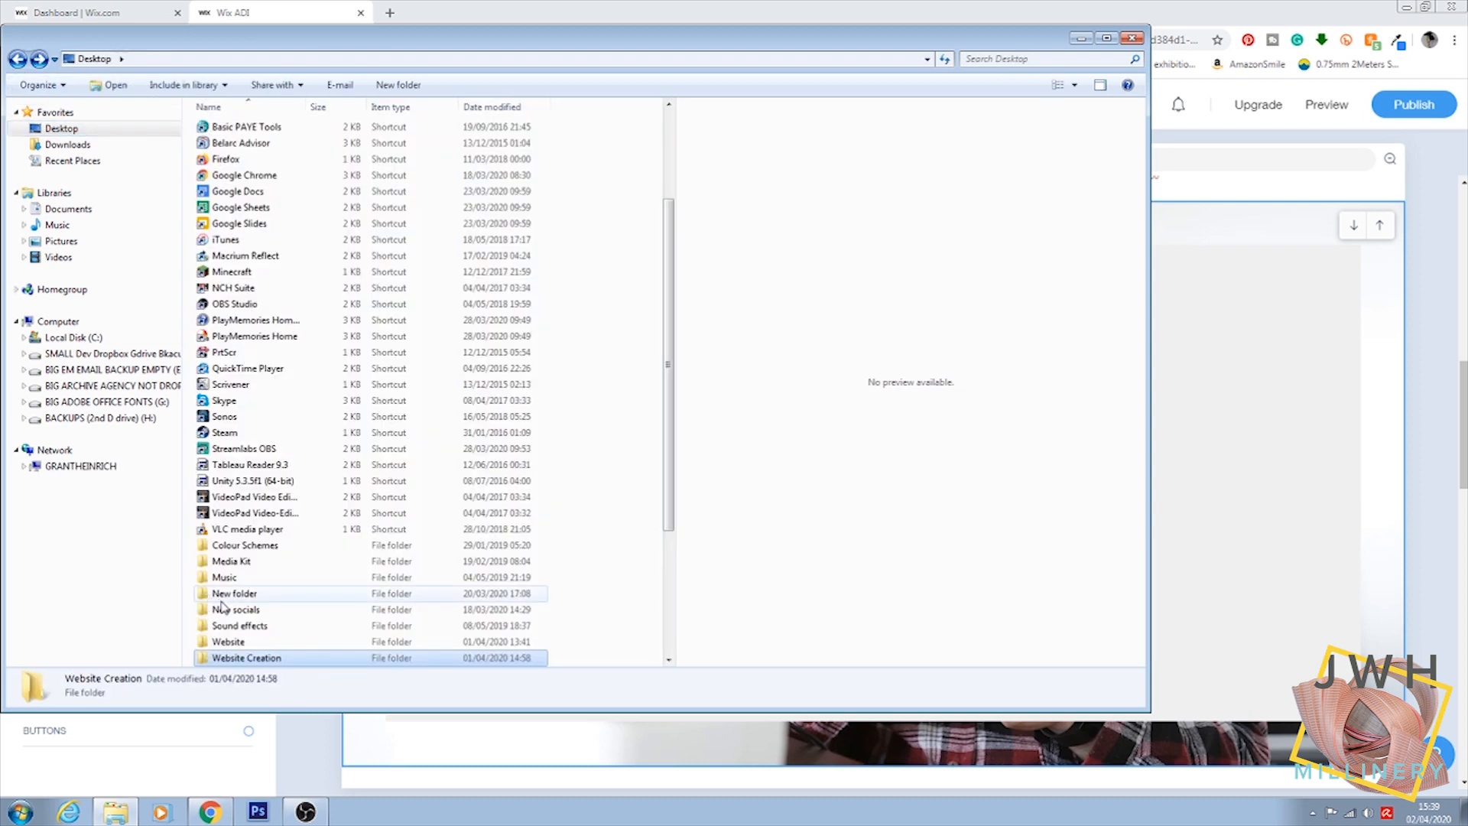
double_click(231, 640)
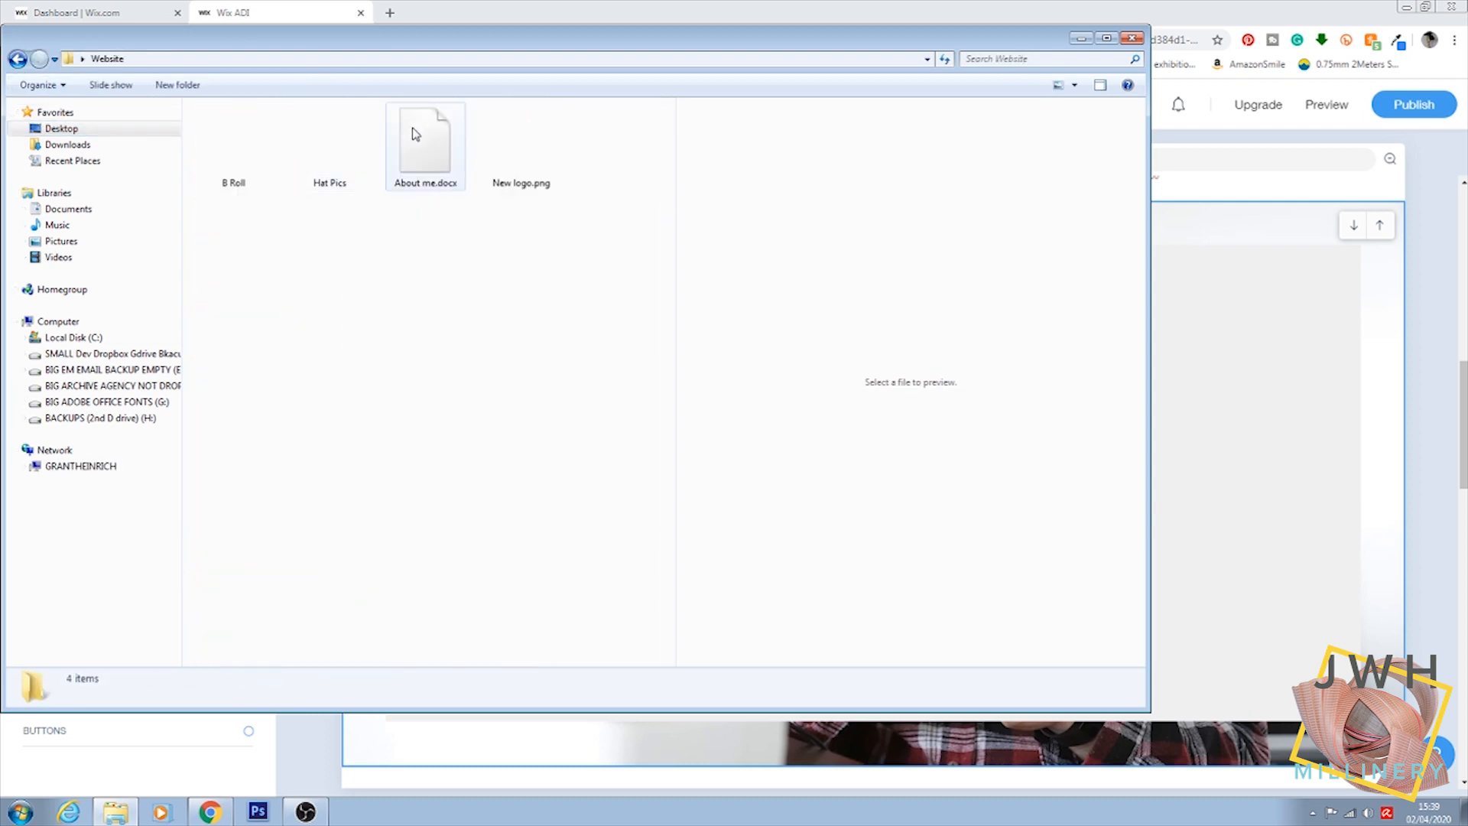
click(414, 136)
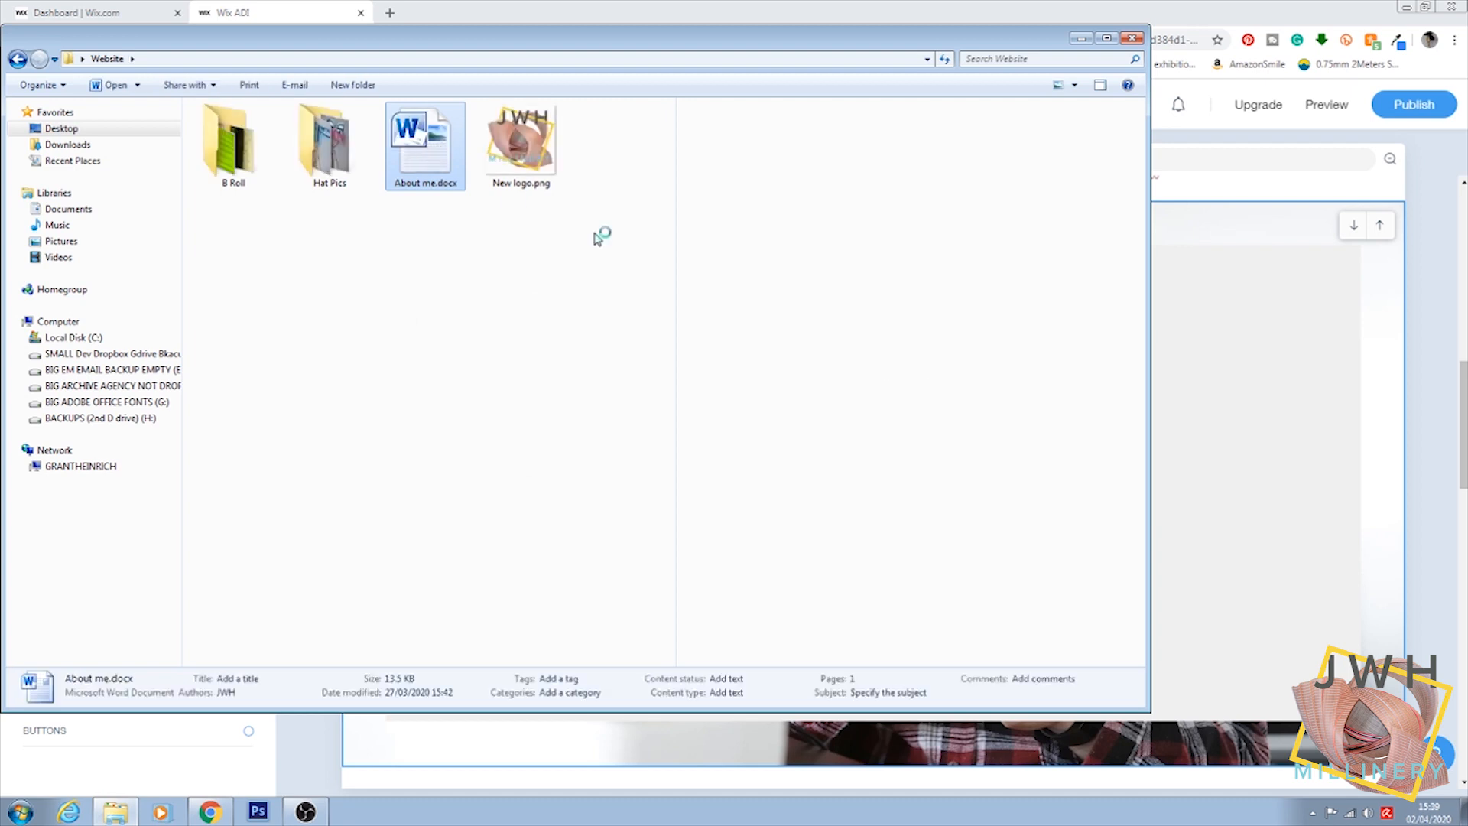
drag(979, 367, 686, 178)
double_click(425, 146)
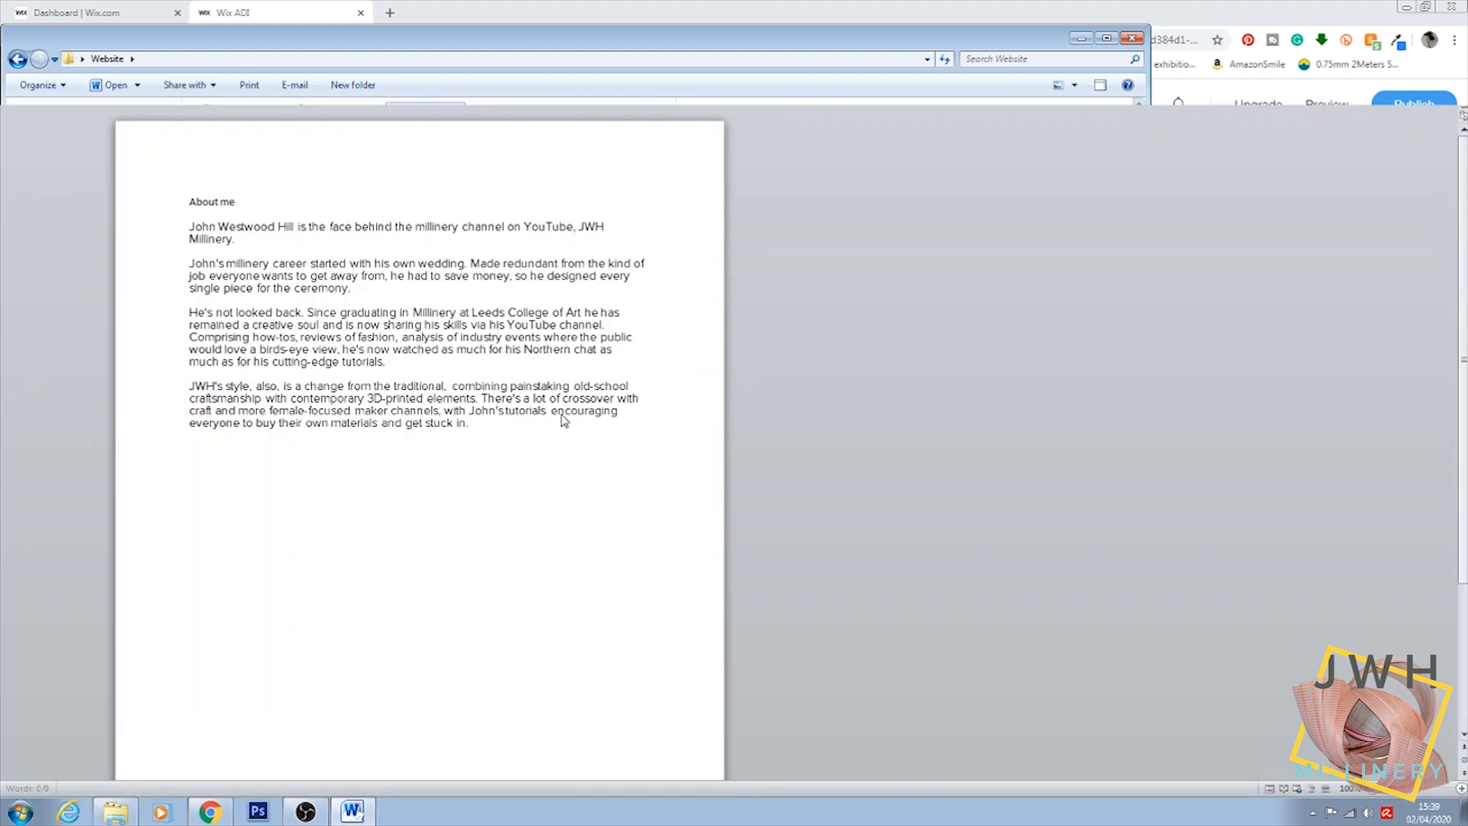
Step: Replace the About Me section's description in the website editor with the body paragraphs copied from About me.docx
mouse_move(470, 425)
mouse_down()
mouse_move(187, 315)
mouse_move(183, 229)
mouse_up()
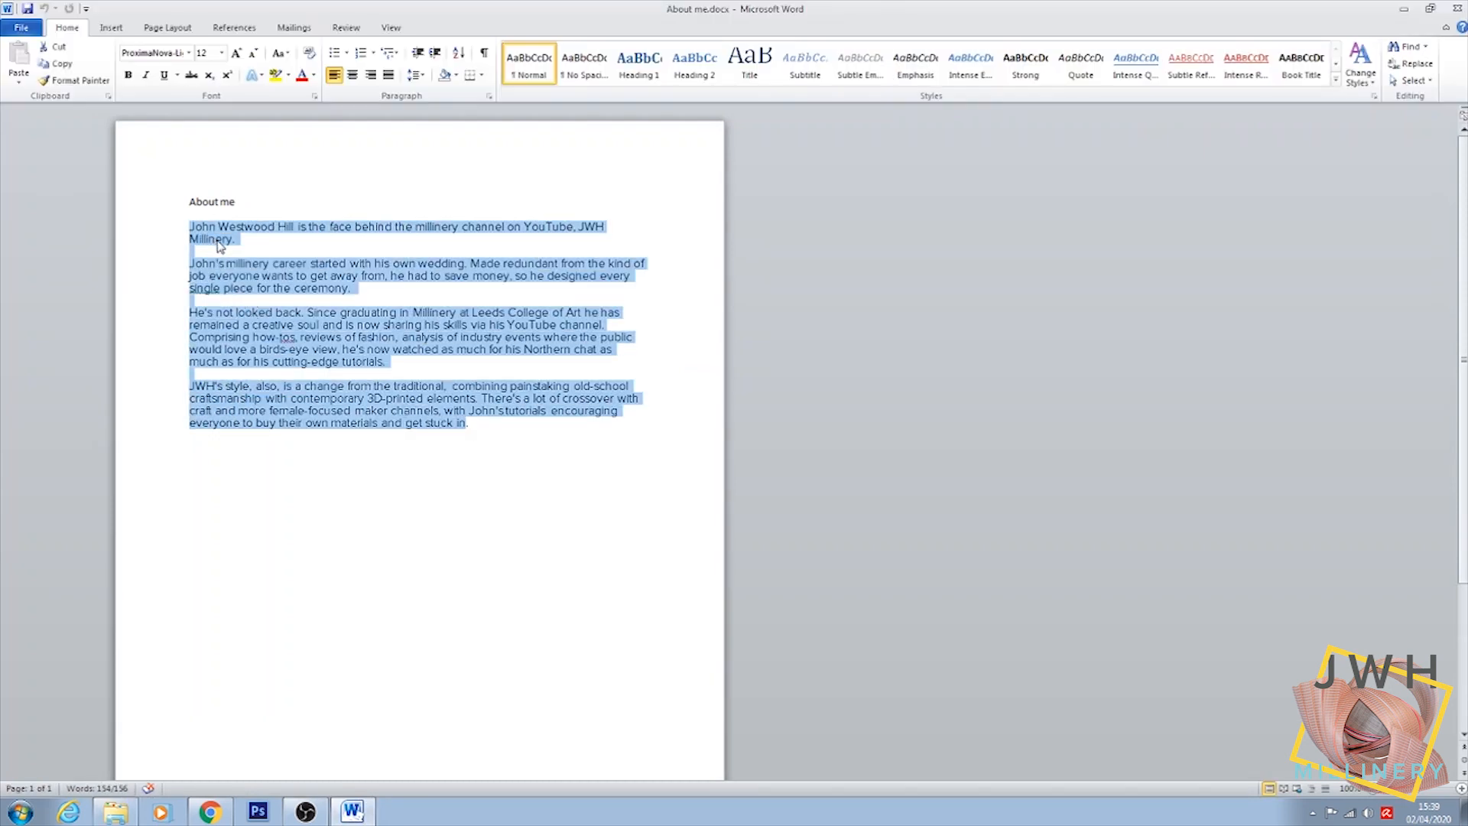
key(ctrl+c)
key(alt+Tab)
key(alt+Tab)
key(alt+Tab)
key(alt+Tab)
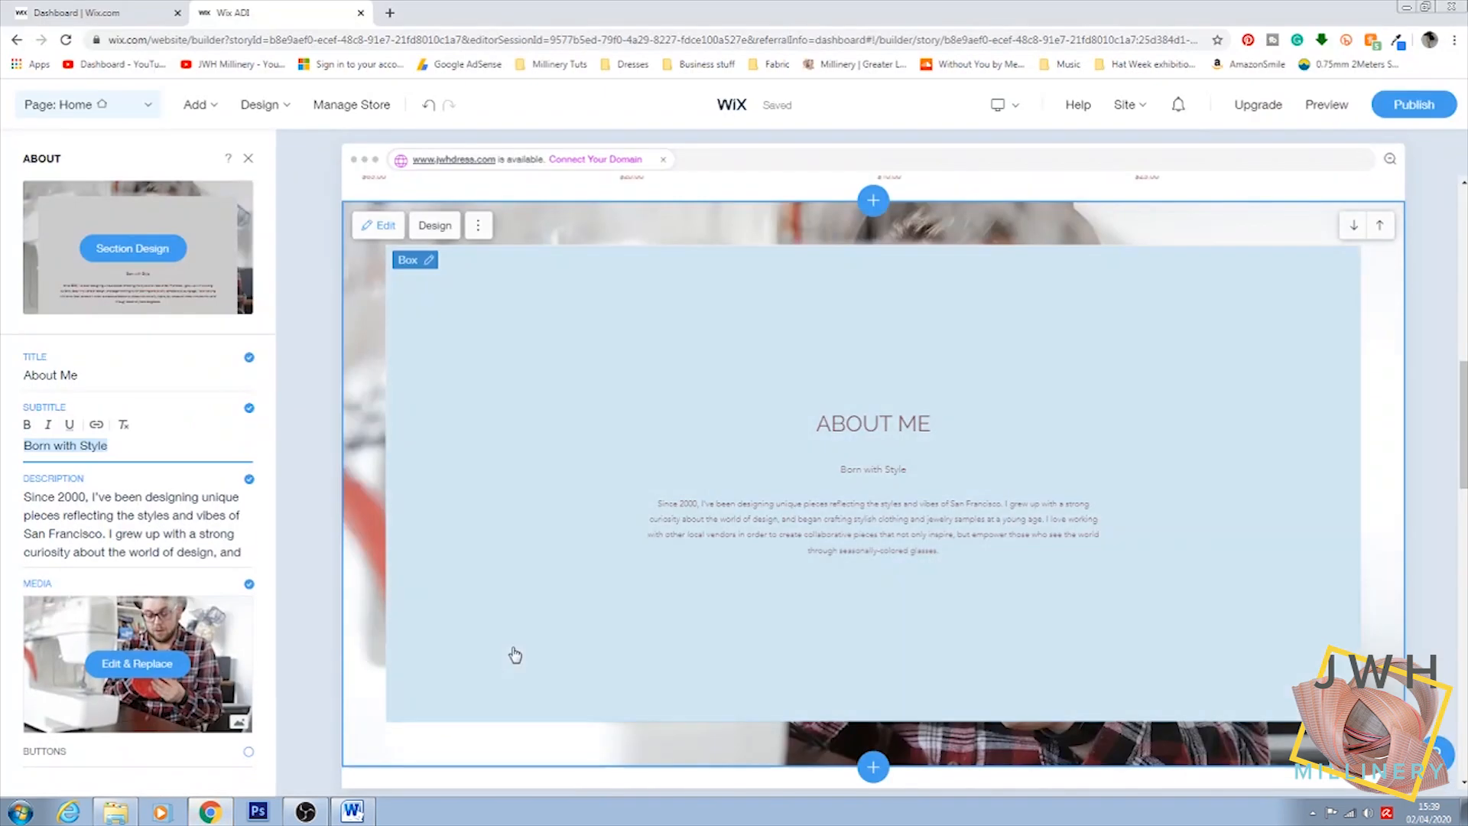
triple_click(202, 516)
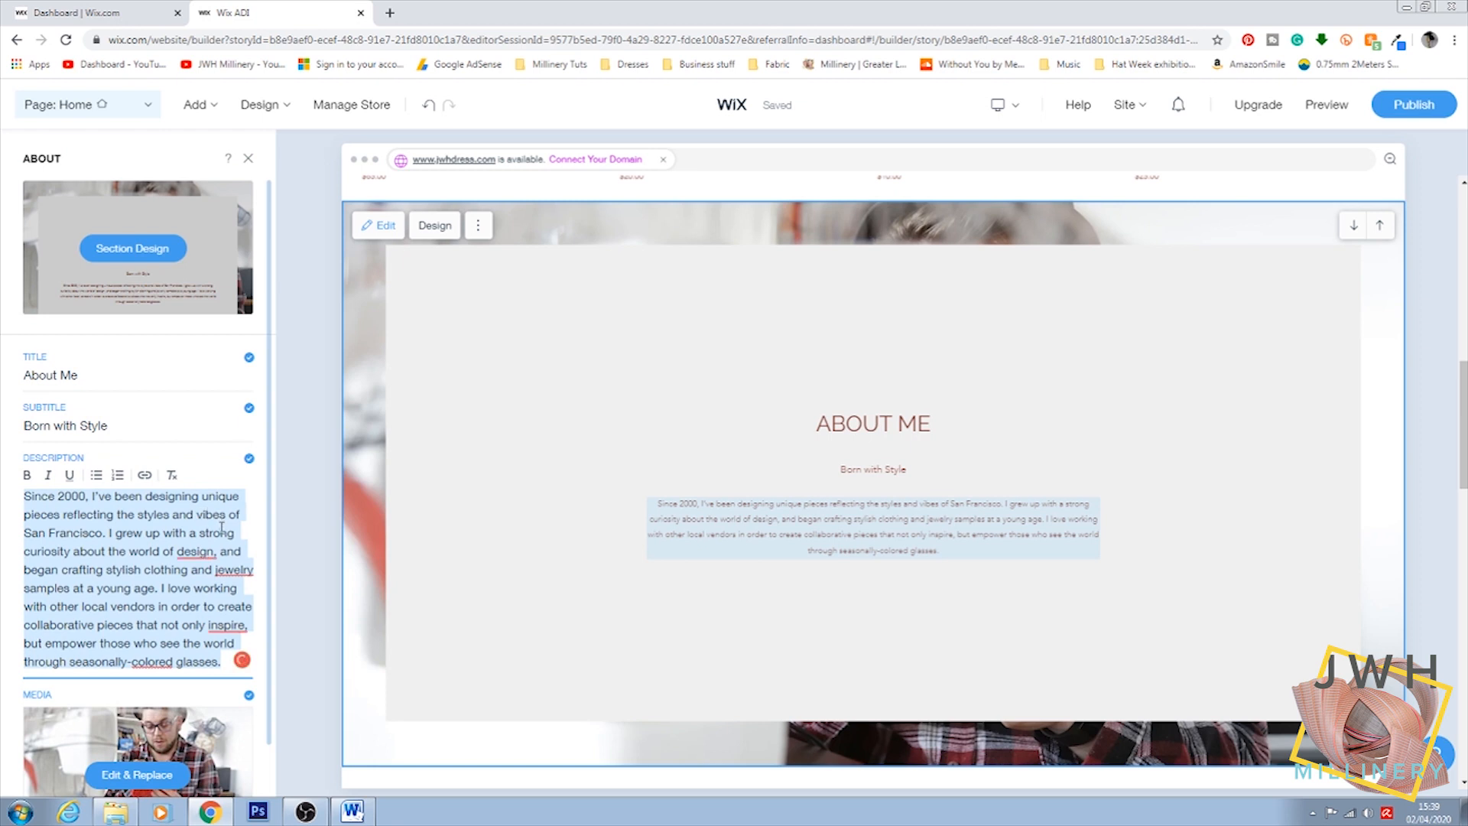
mouse_move(215, 545)
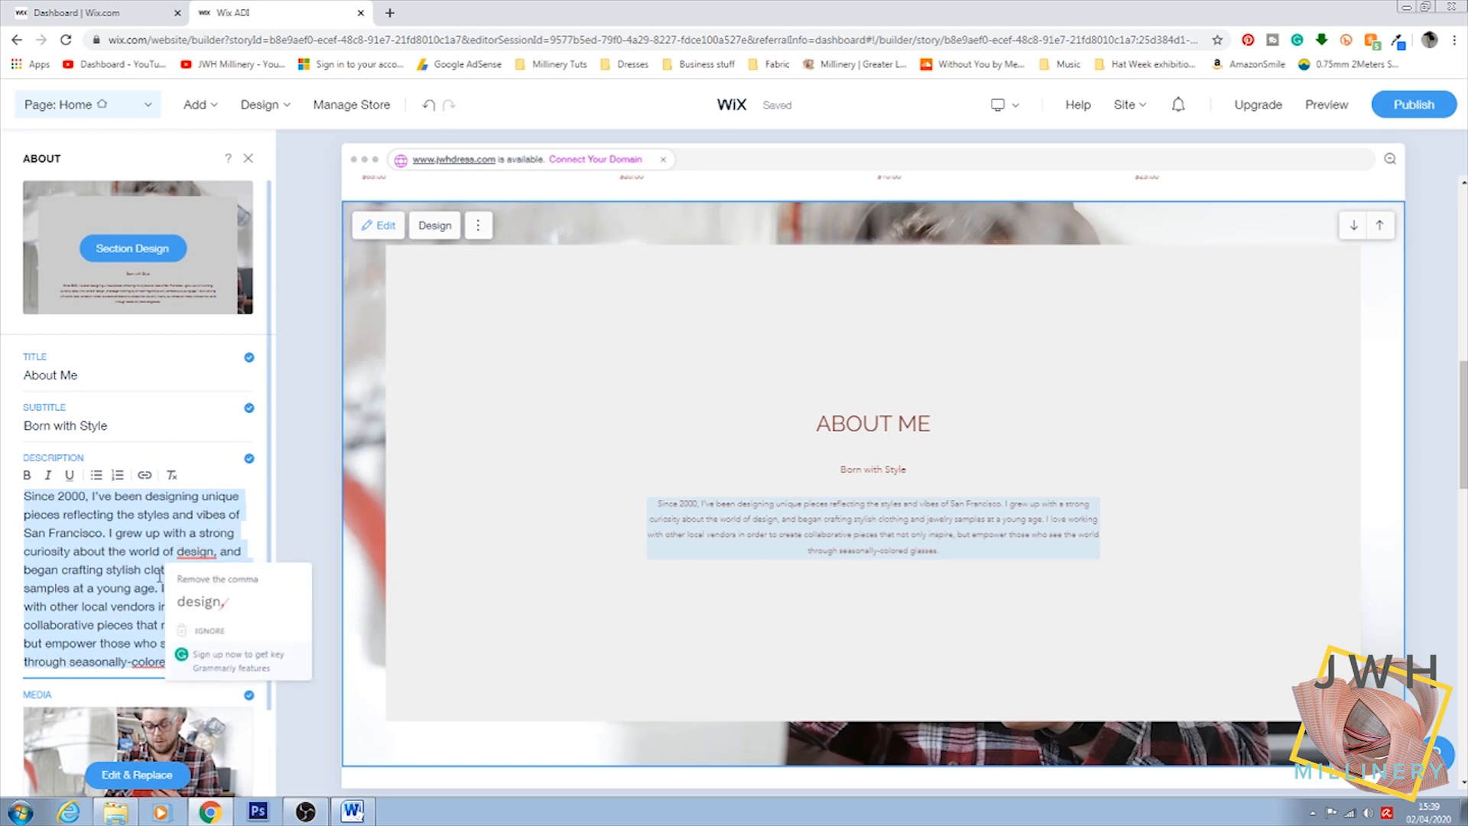
key(ctrl+v)
key(alt+Tab)
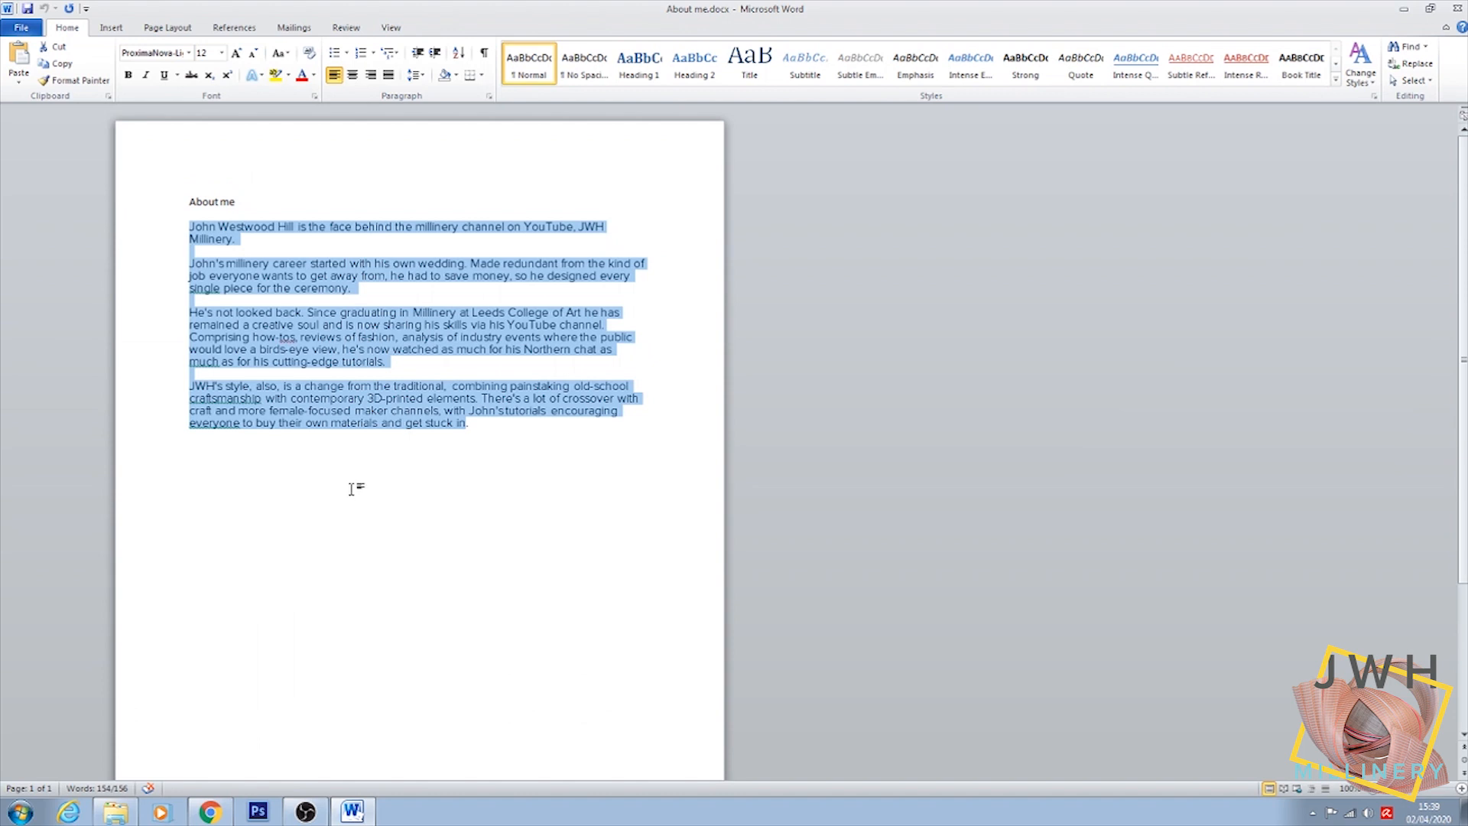
click(210, 811)
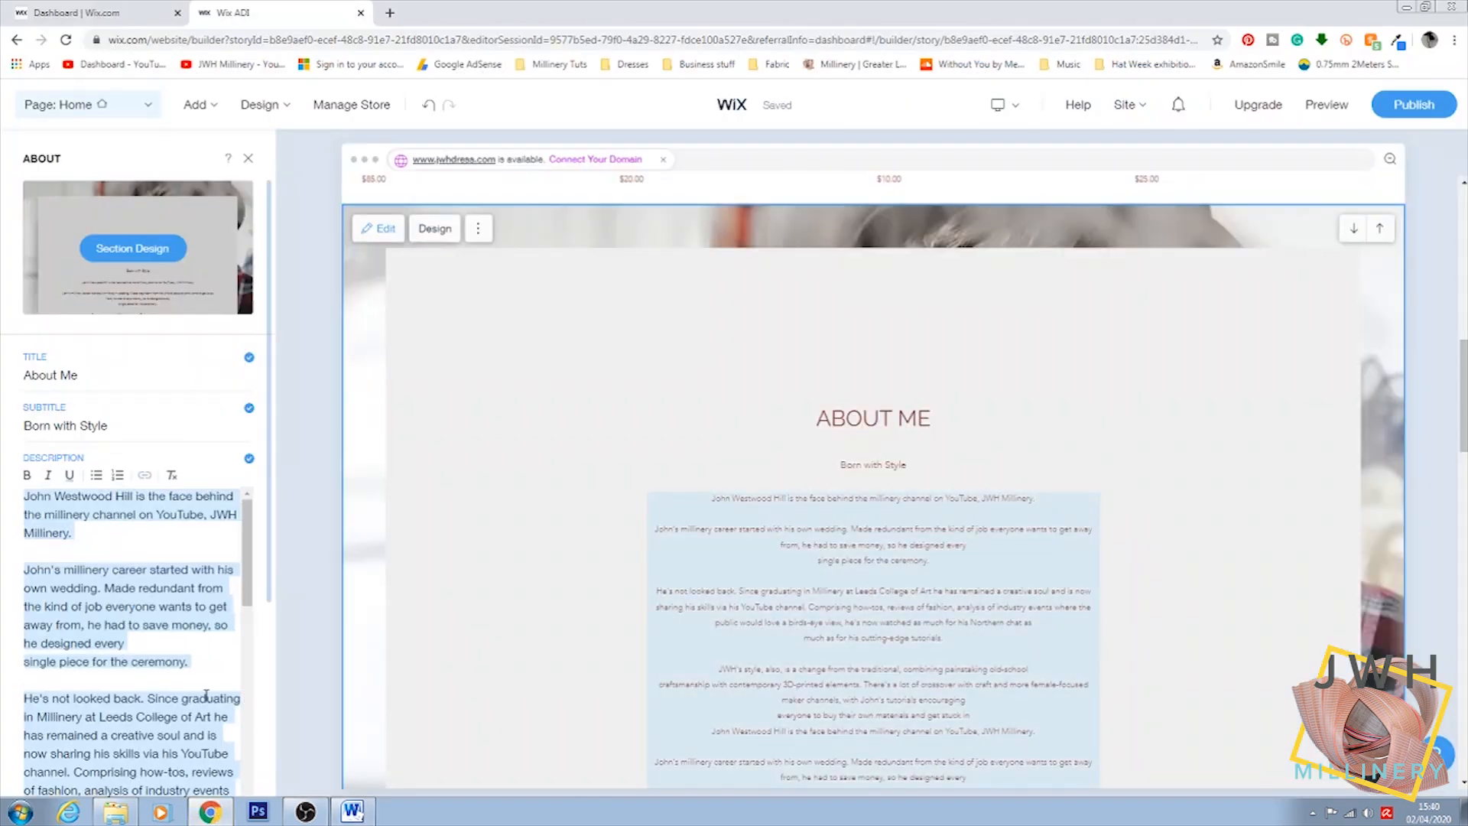
Step: Review the About Me section's new text and examine the alternative layouts offered in its section design
scroll(998, 415, down, 3)
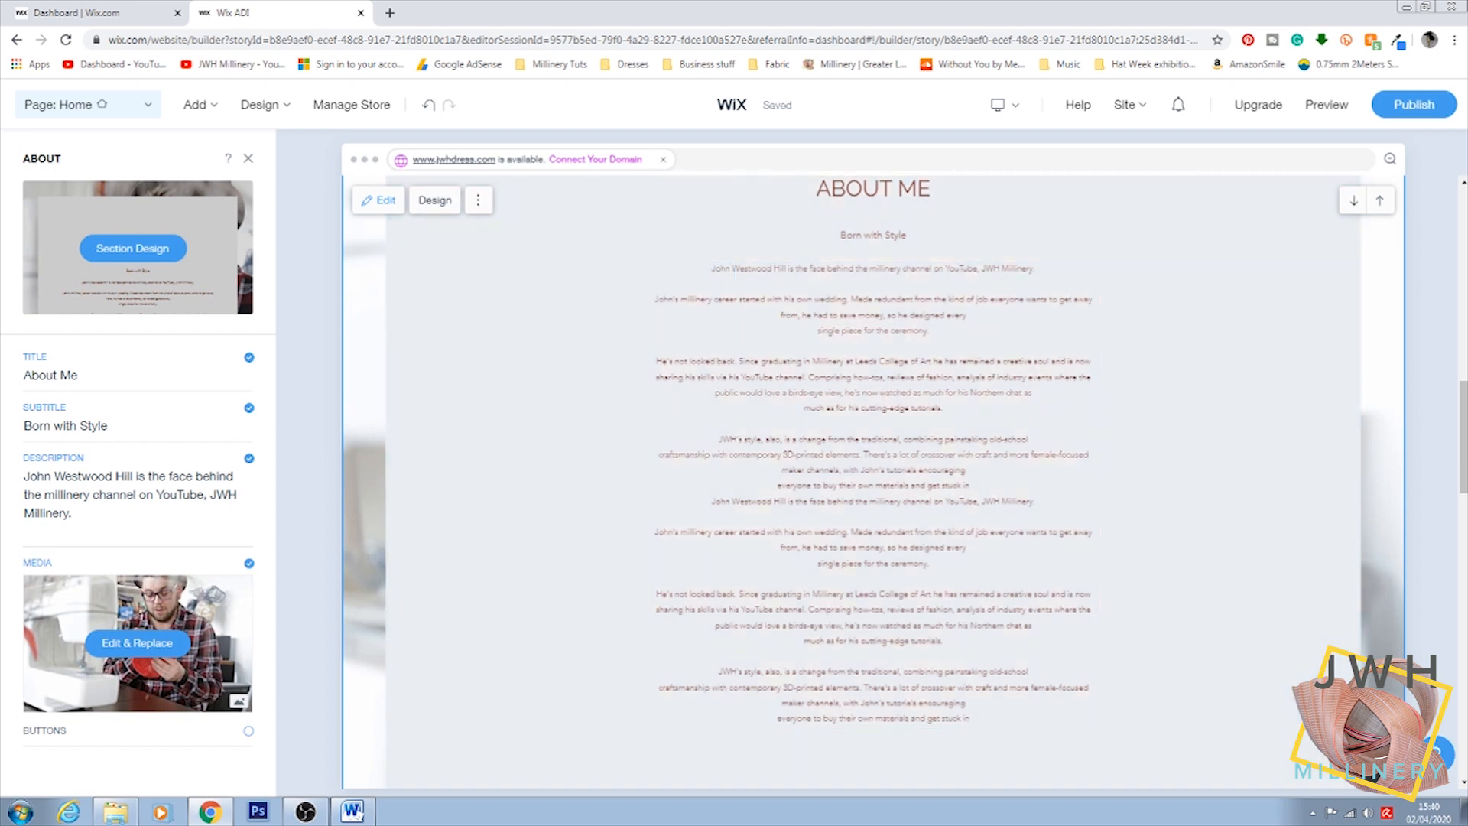
mouse_move(1463, 436)
mouse_down()
mouse_move(1463, 524)
mouse_move(1463, 461)
mouse_up()
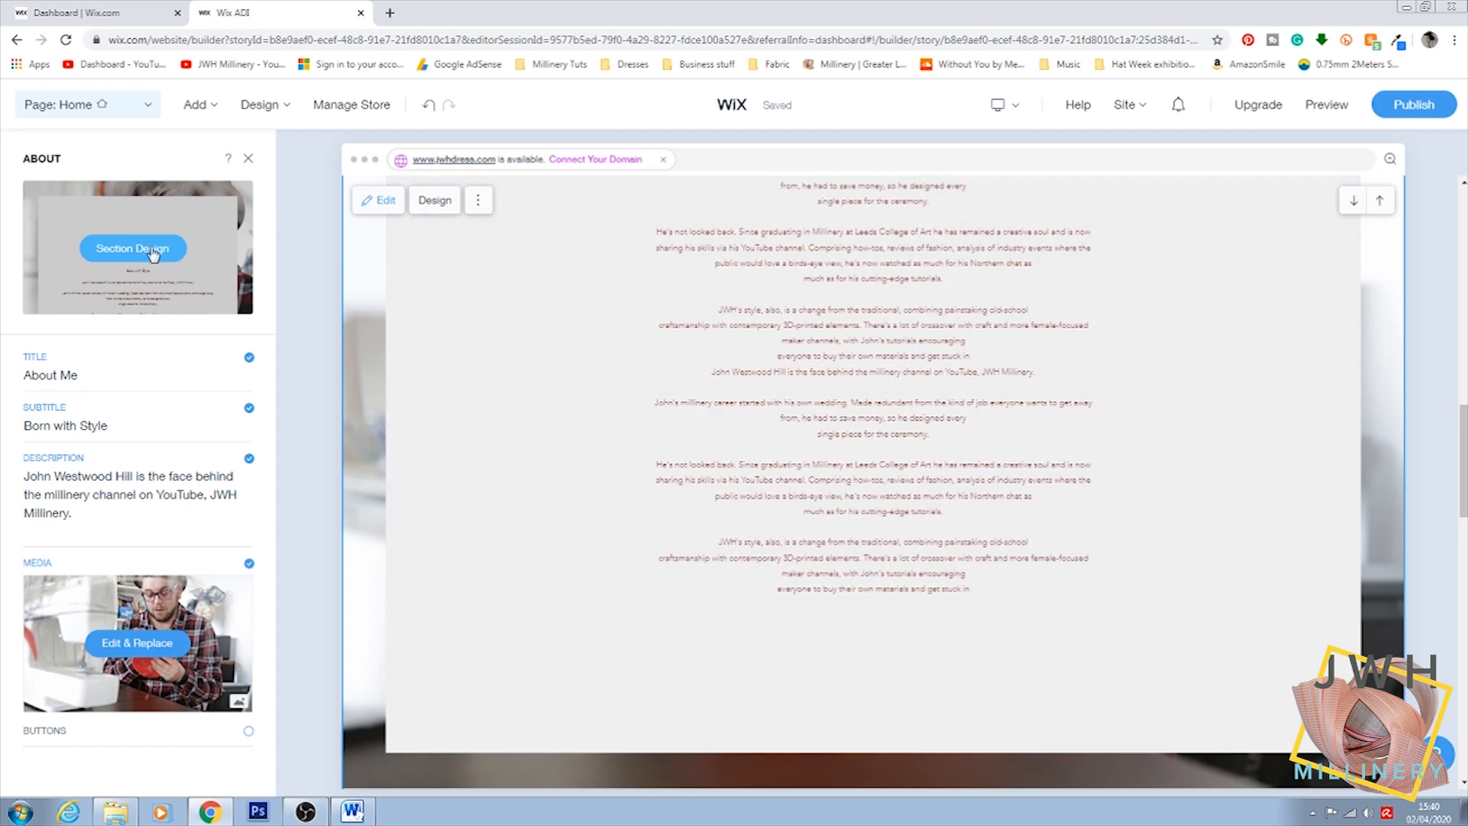
click(146, 248)
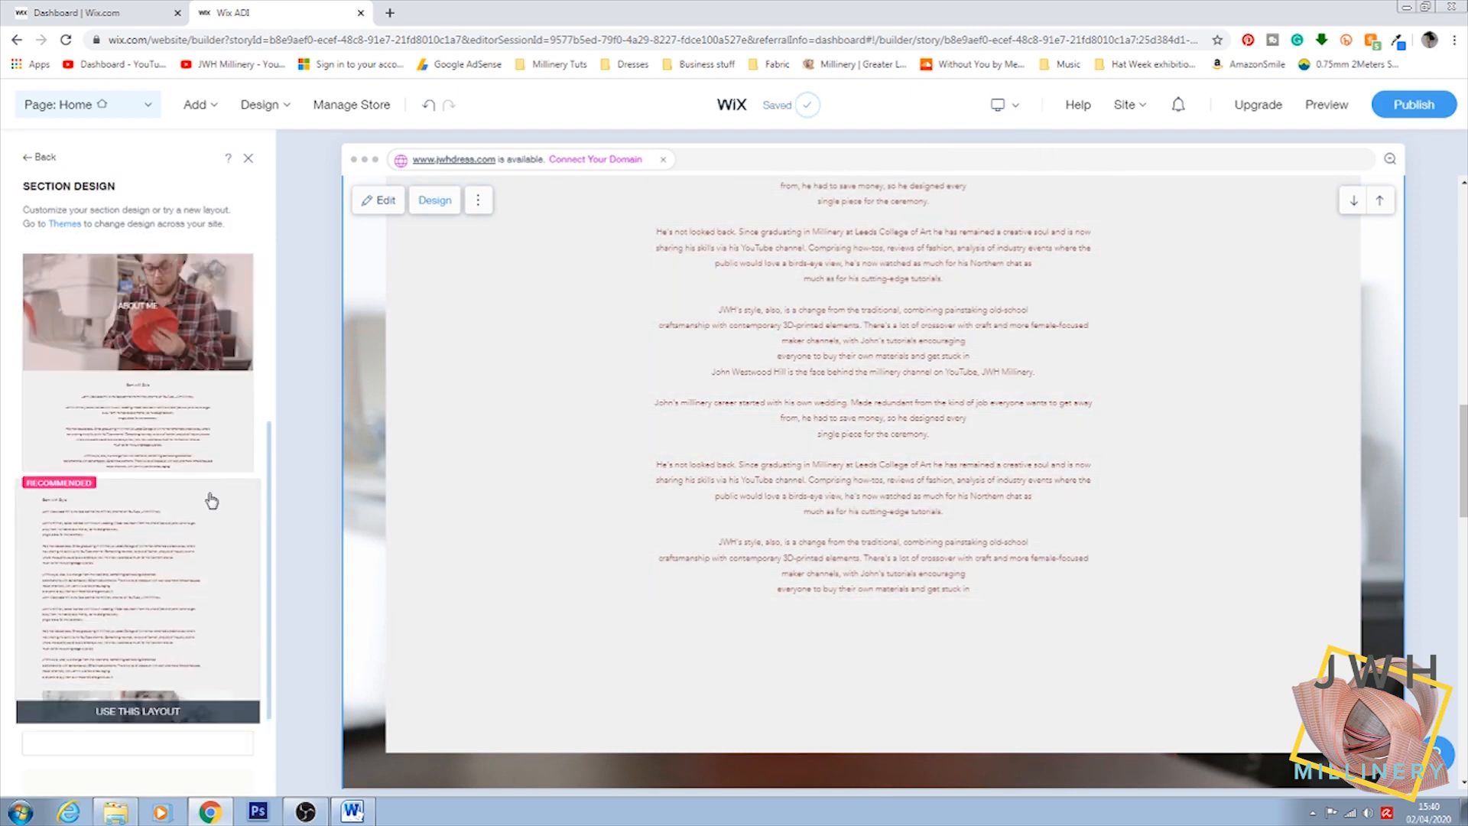
scroll(211, 500, down, 3)
scroll(170, 520, down, 8)
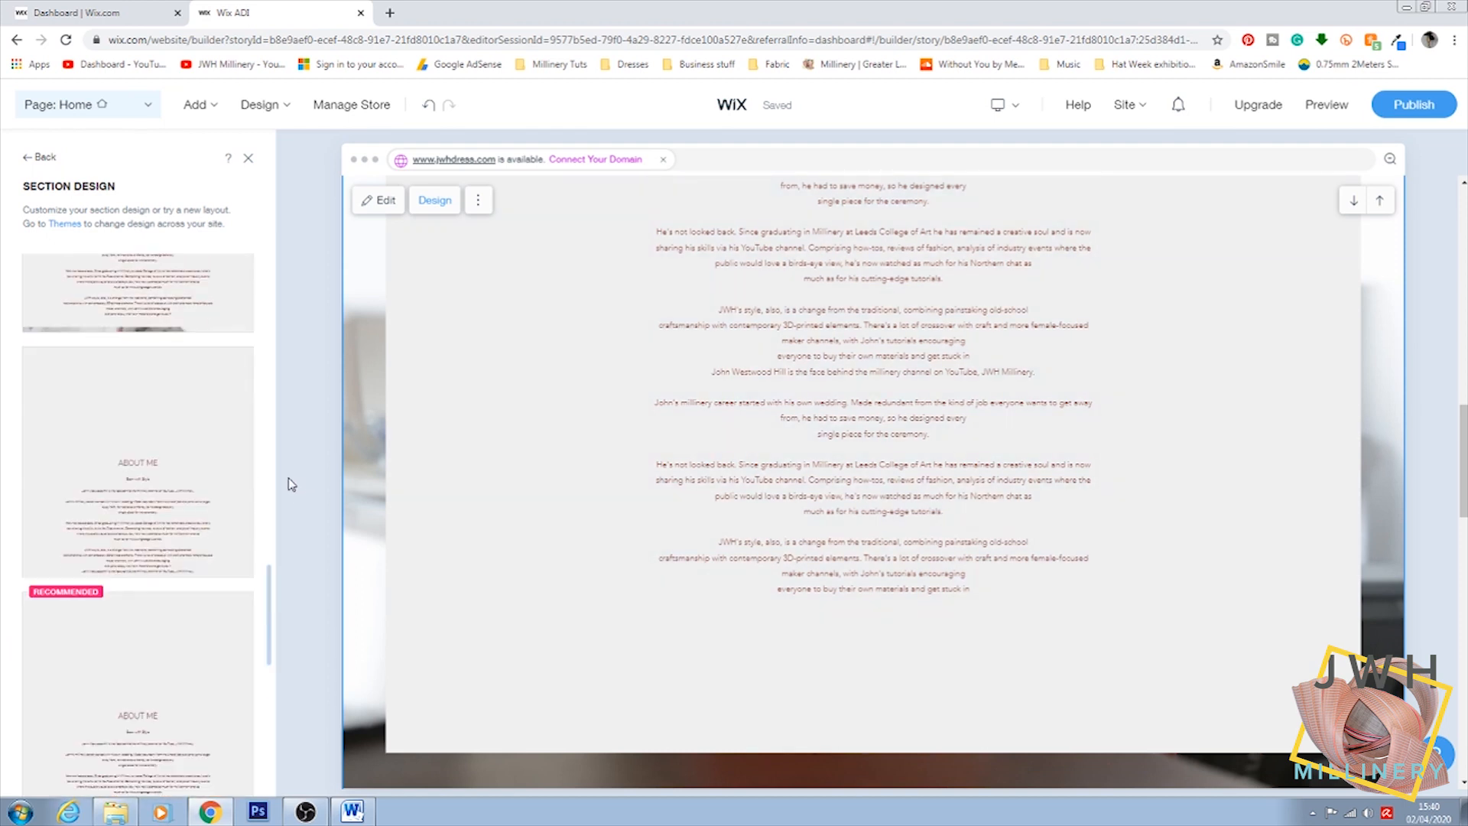
scroll(309, 497, down, 6)
scroll(194, 562, down, 5)
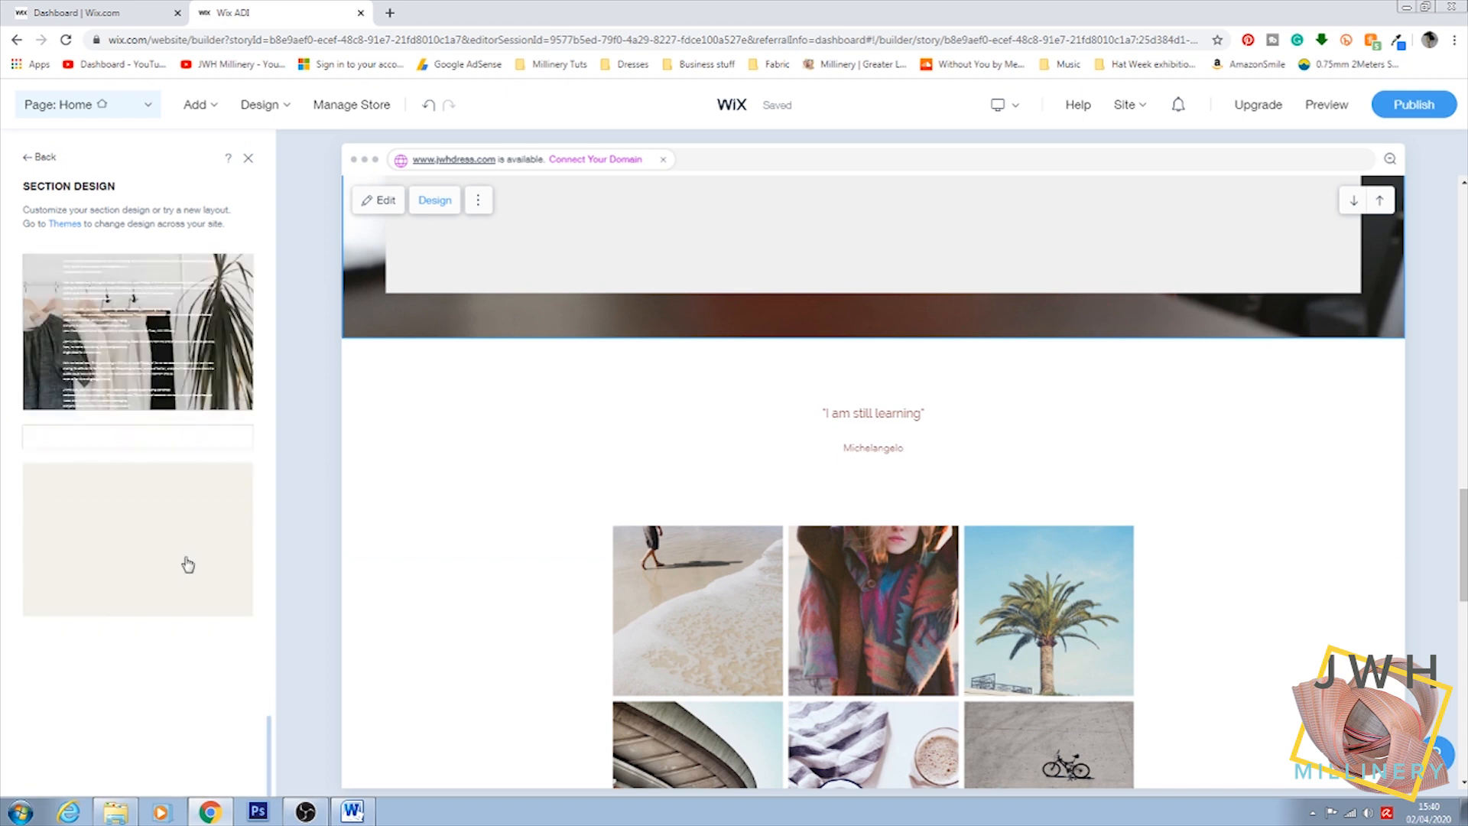
scroll(200, 563, down, 3)
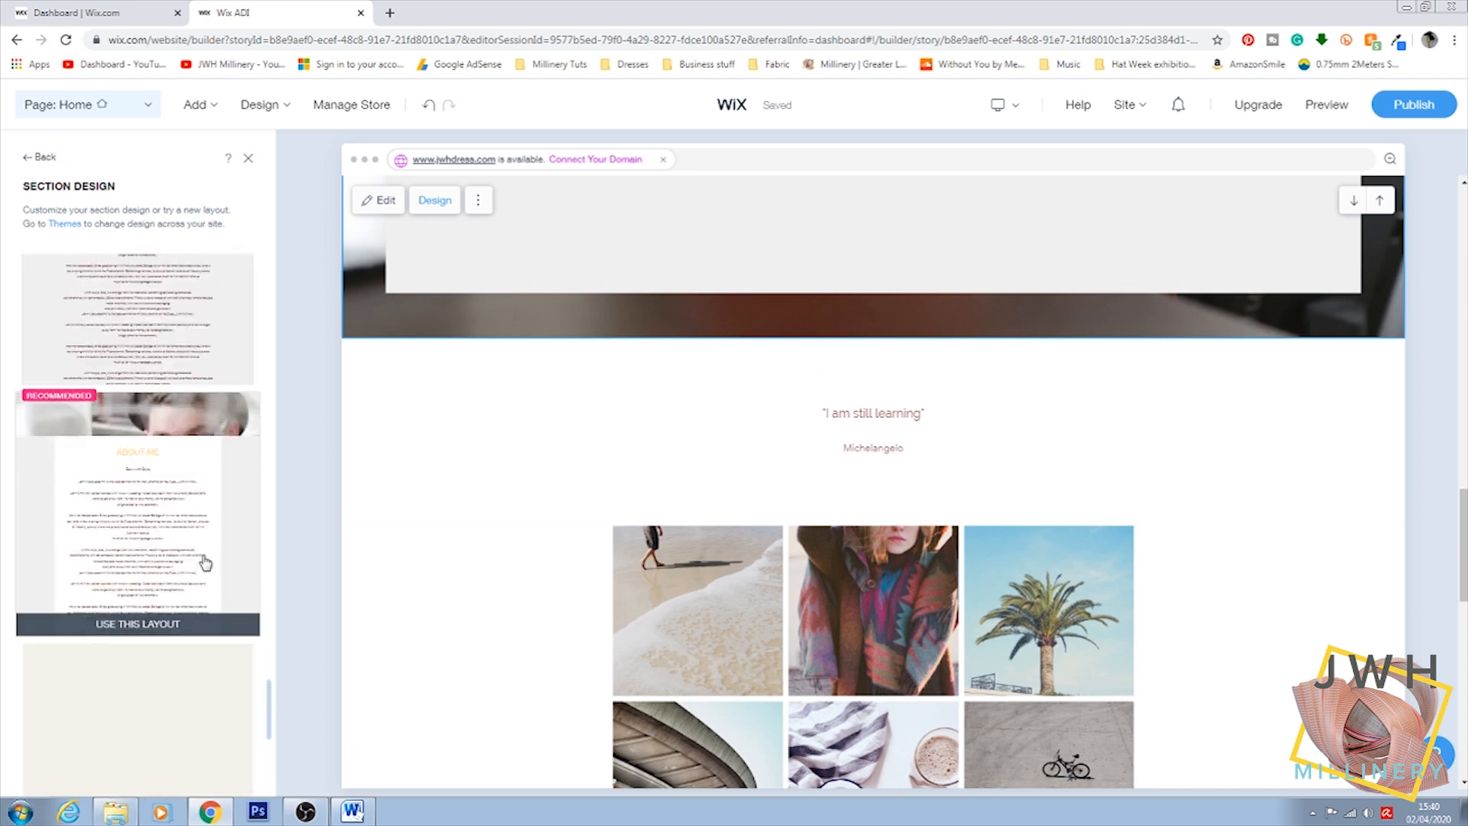
drag(258, 697, 273, 269)
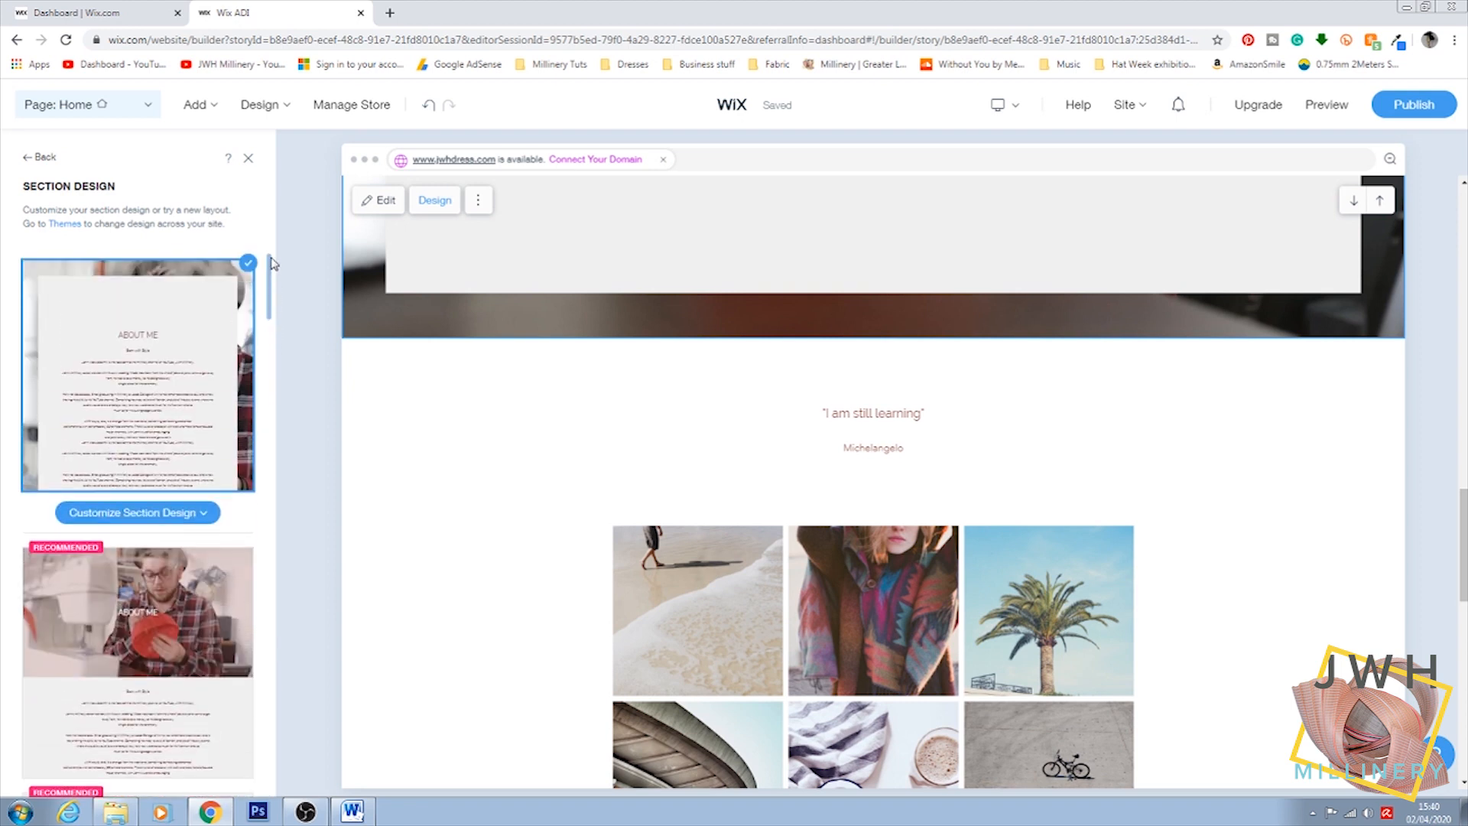
scroll(681, 318, up, 5)
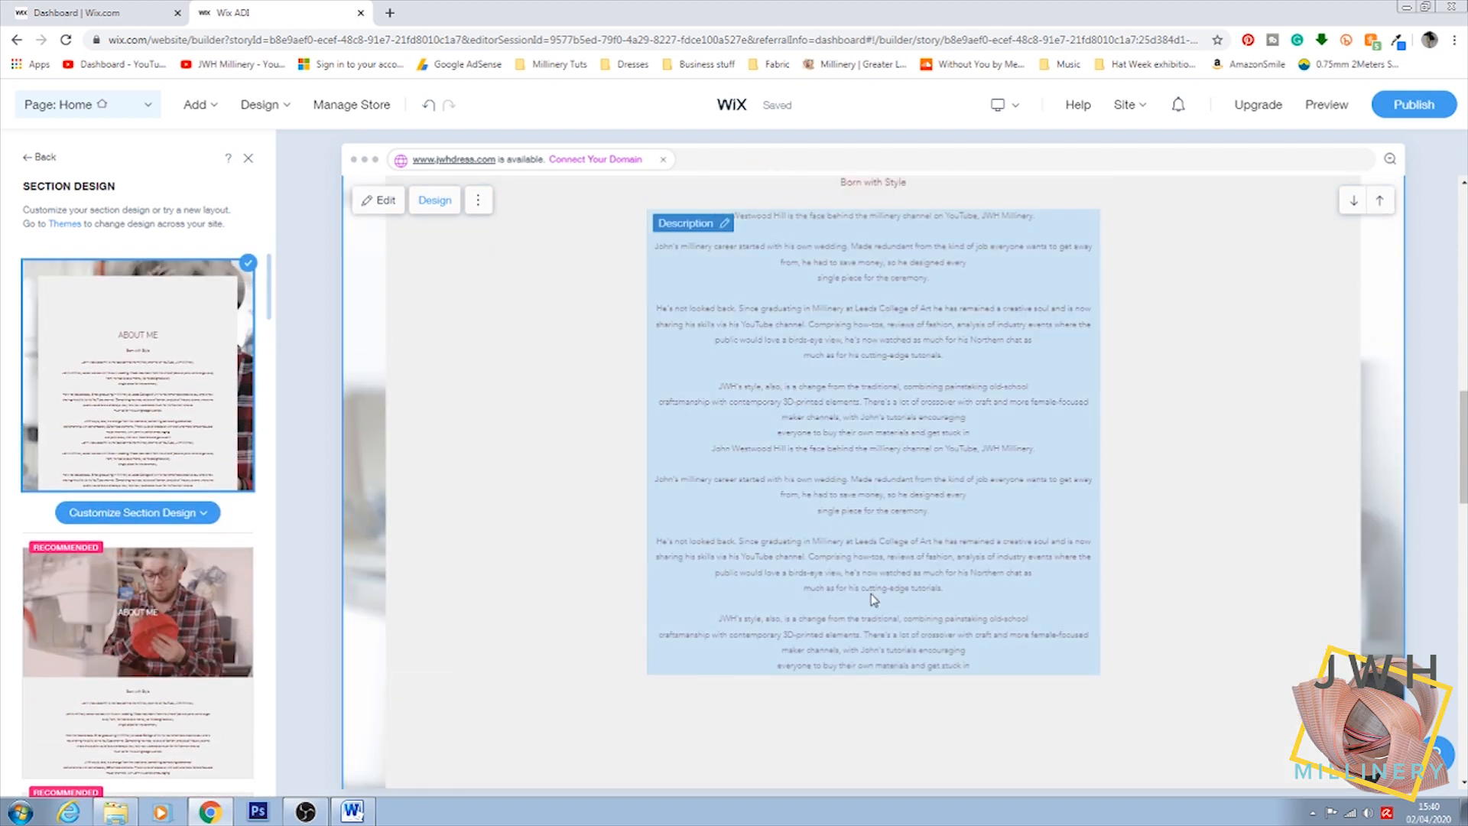
Step: Check the About Me section's description field and look through its layout options once more
click(874, 602)
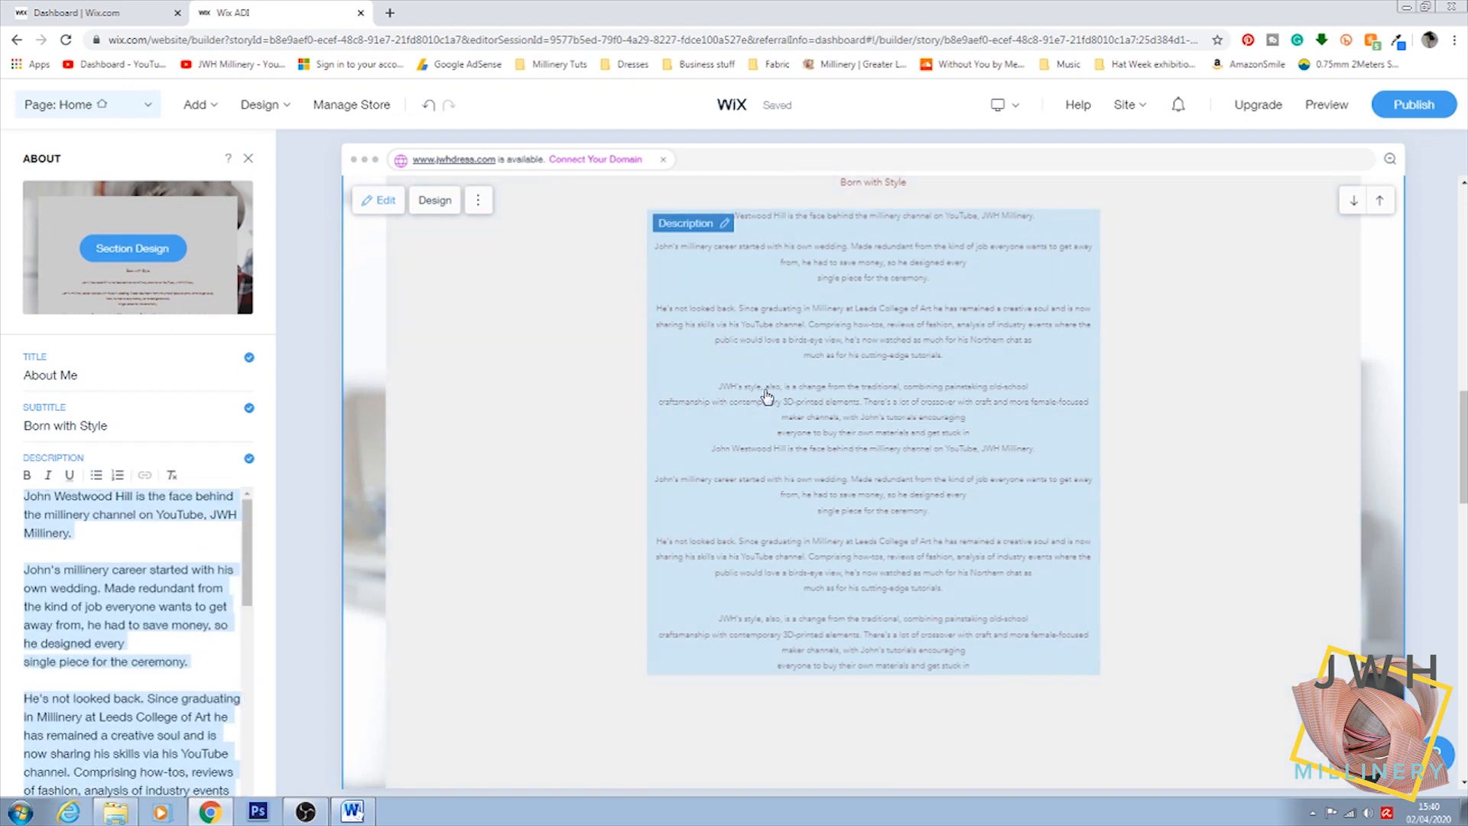
scroll(864, 402, up, 2)
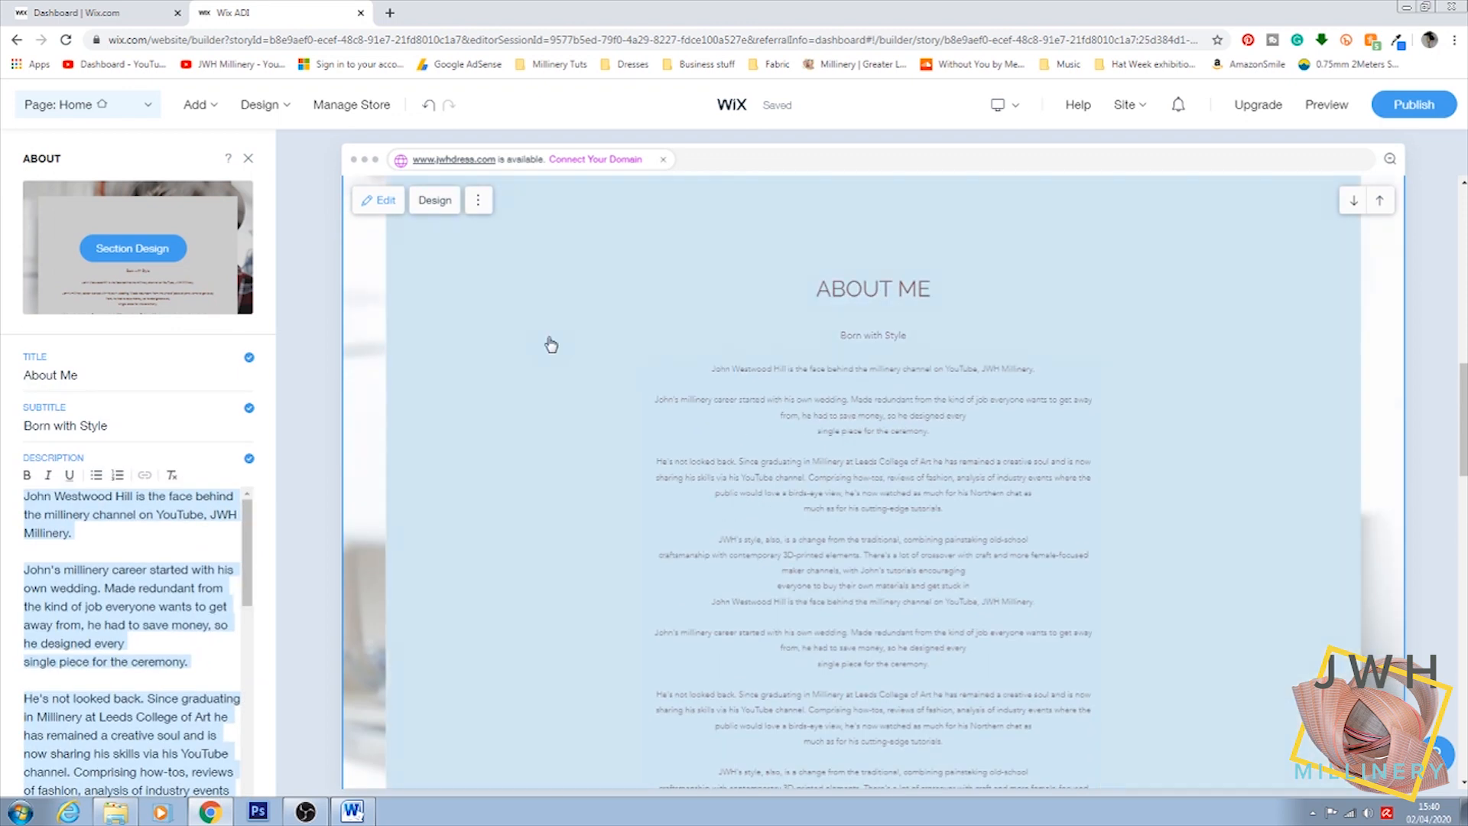
click(551, 341)
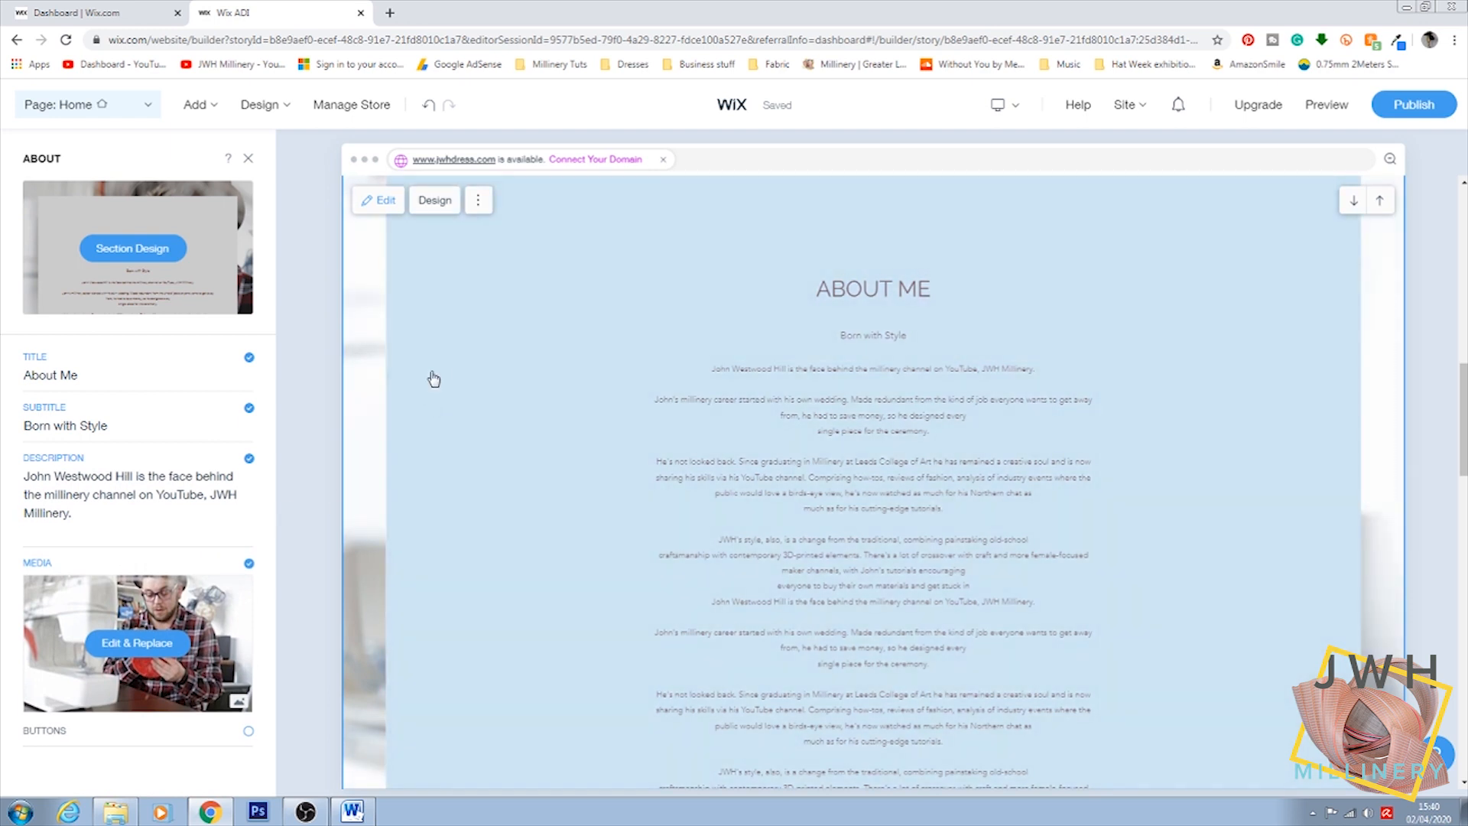
click(433, 200)
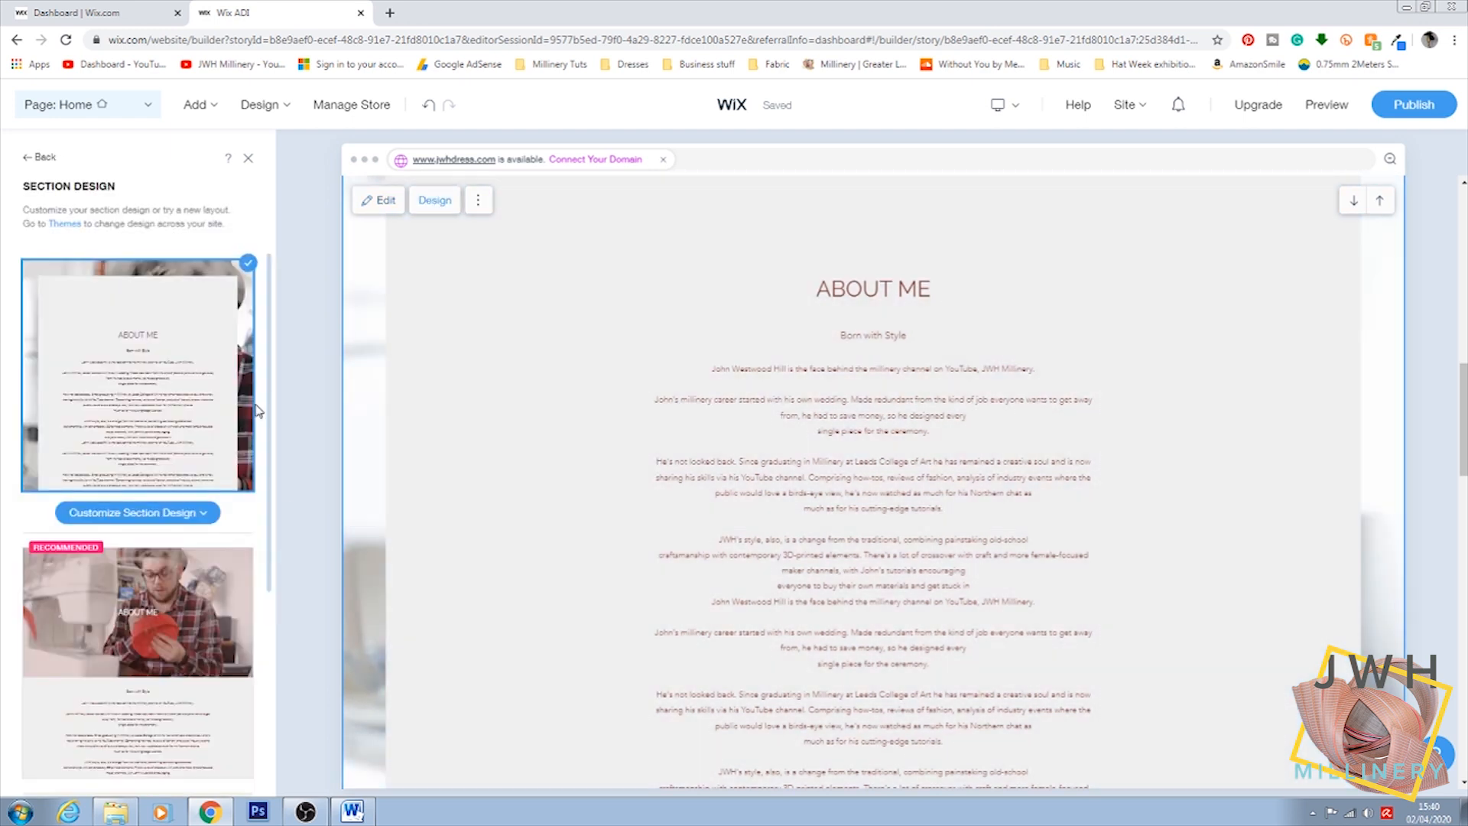
scroll(233, 432, down, 1)
scroll(221, 447, down, 5)
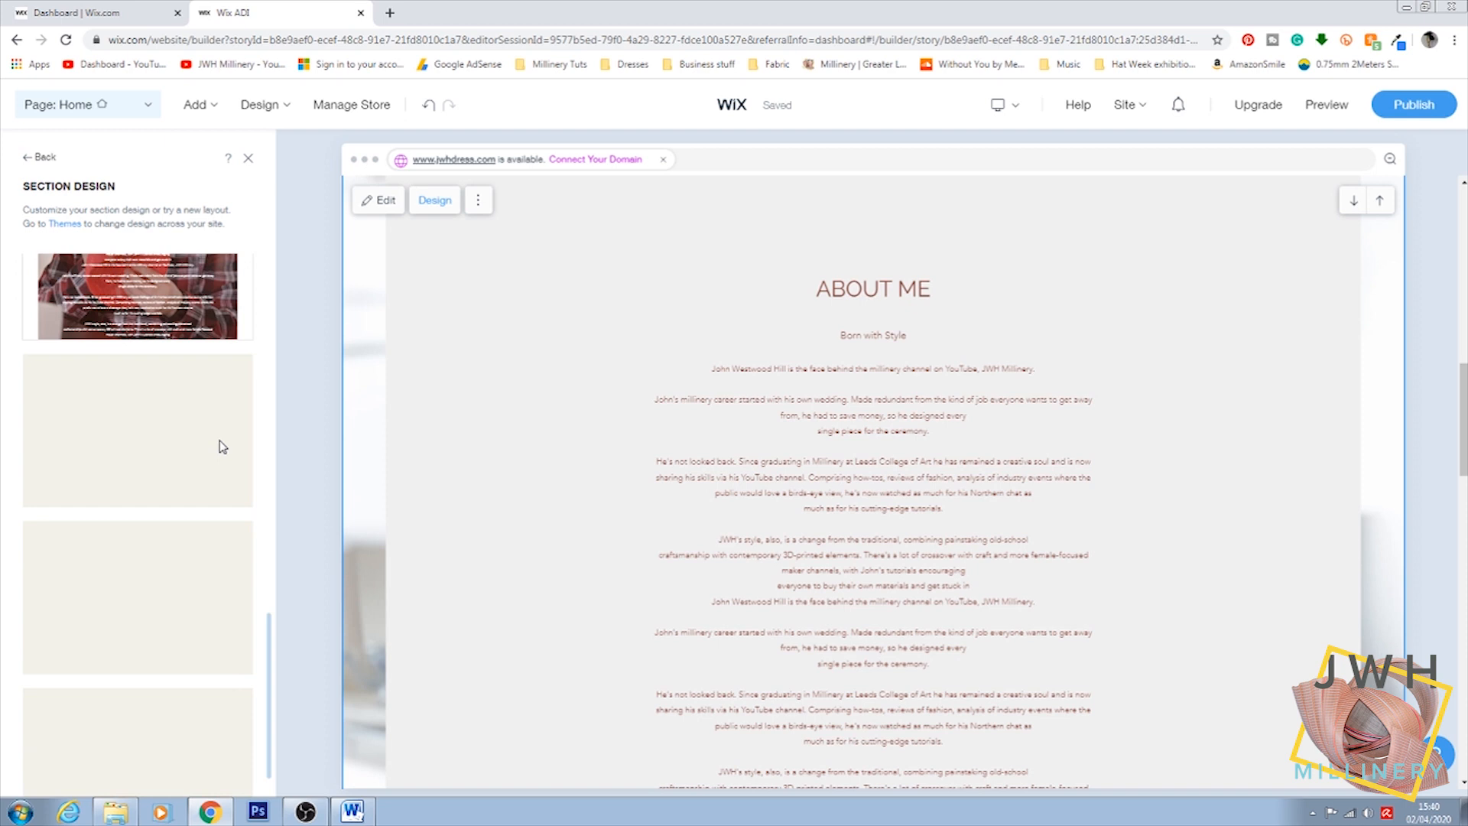
click(380, 201)
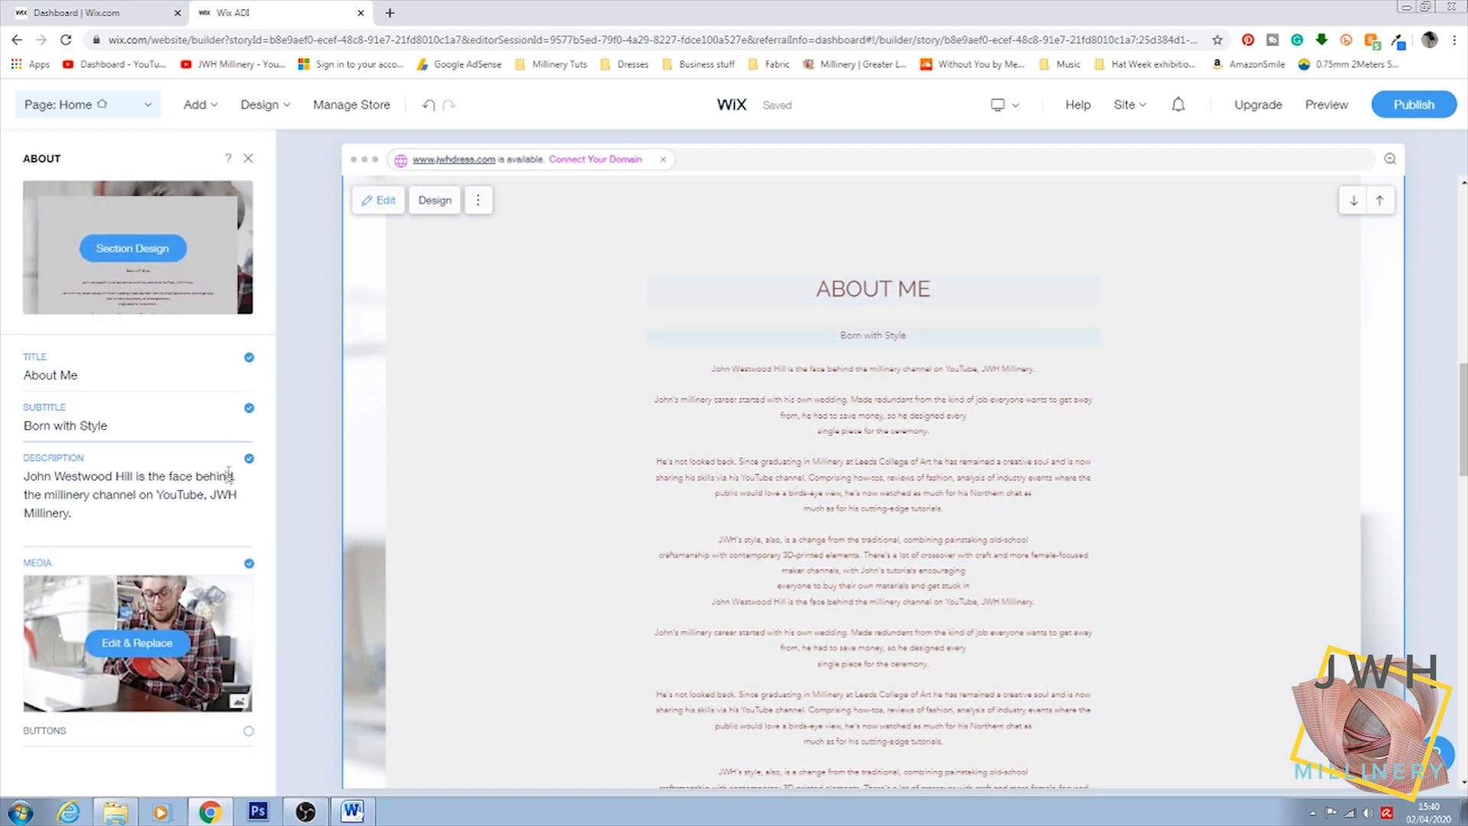
Step: Replace the Welcome section's gallery with the single image IMG_2598.jpg from the site files
scroll(562, 498, down, 10)
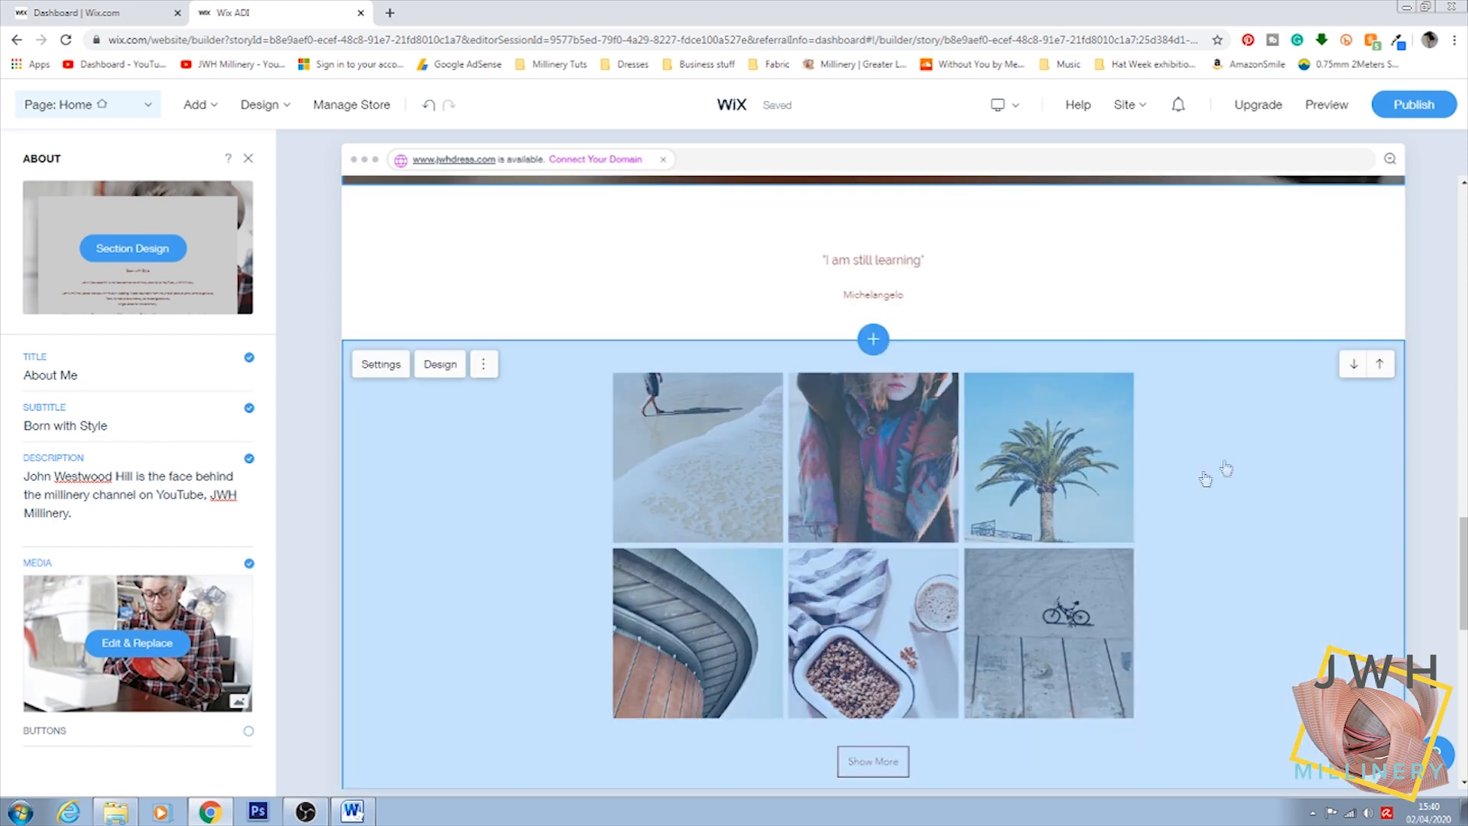
scroll(1196, 482, up, 10)
scroll(1182, 360, up, 8)
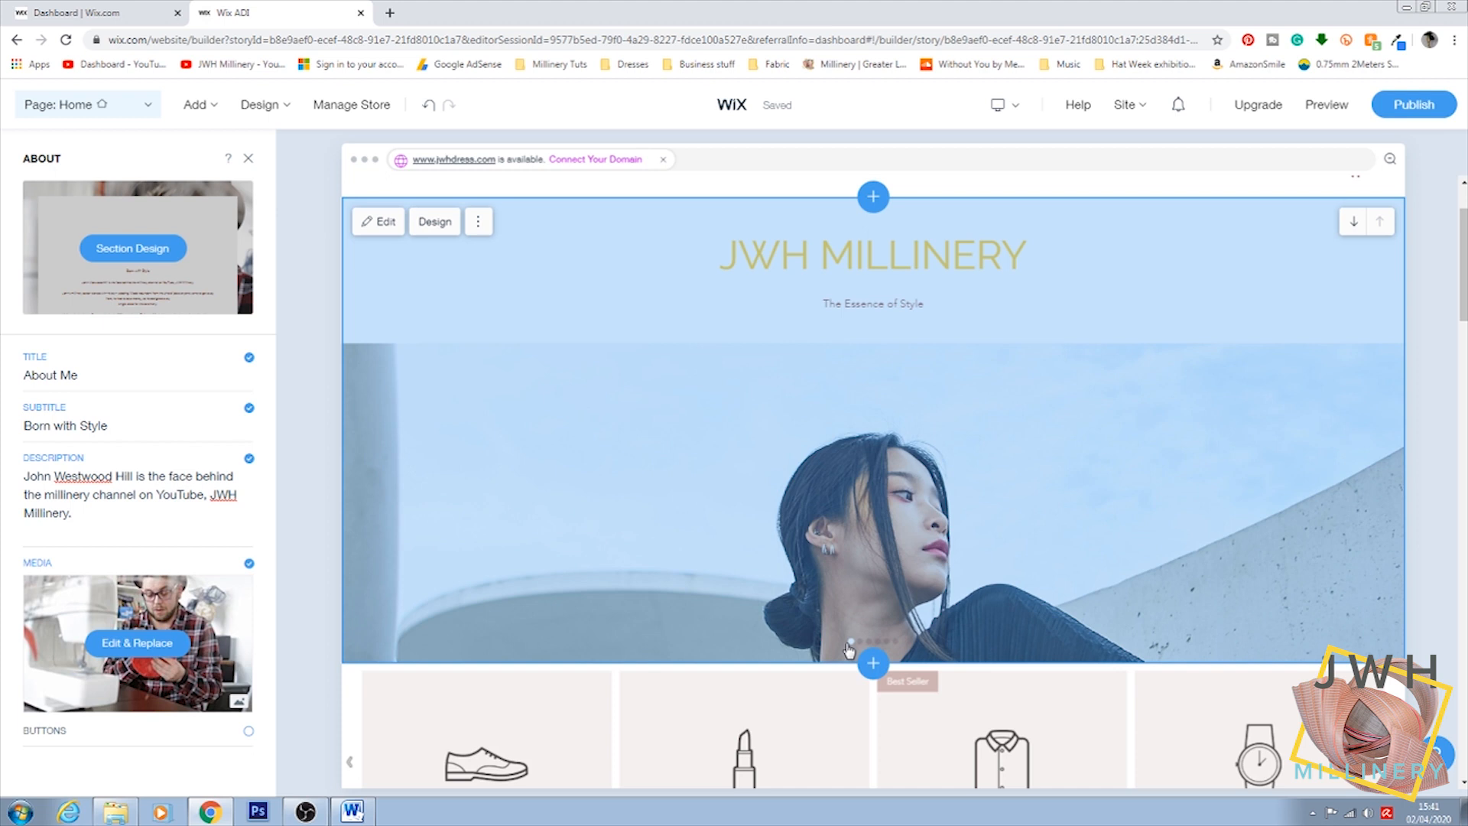
scroll(673, 528, up, 1)
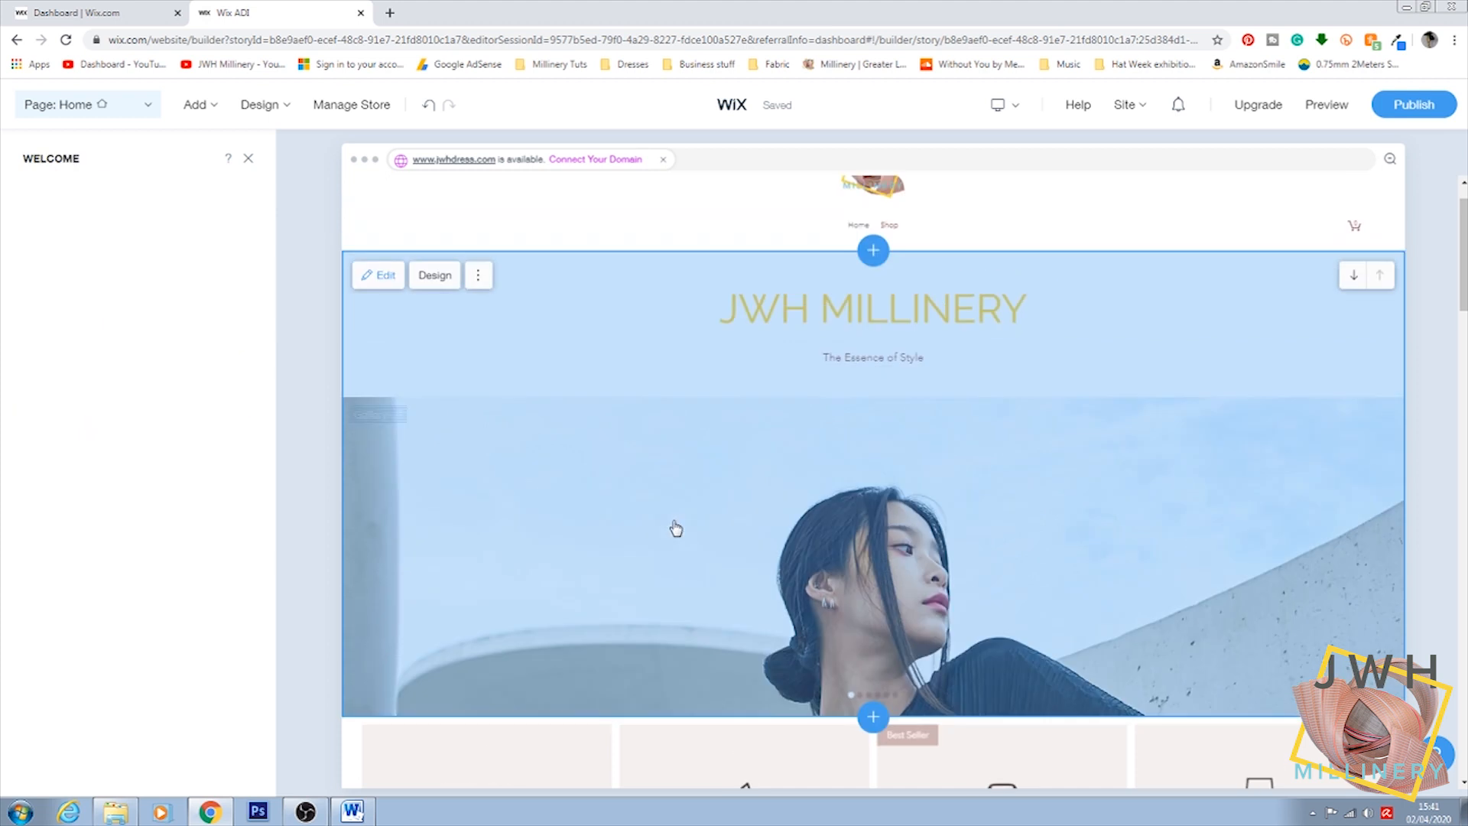
click(677, 501)
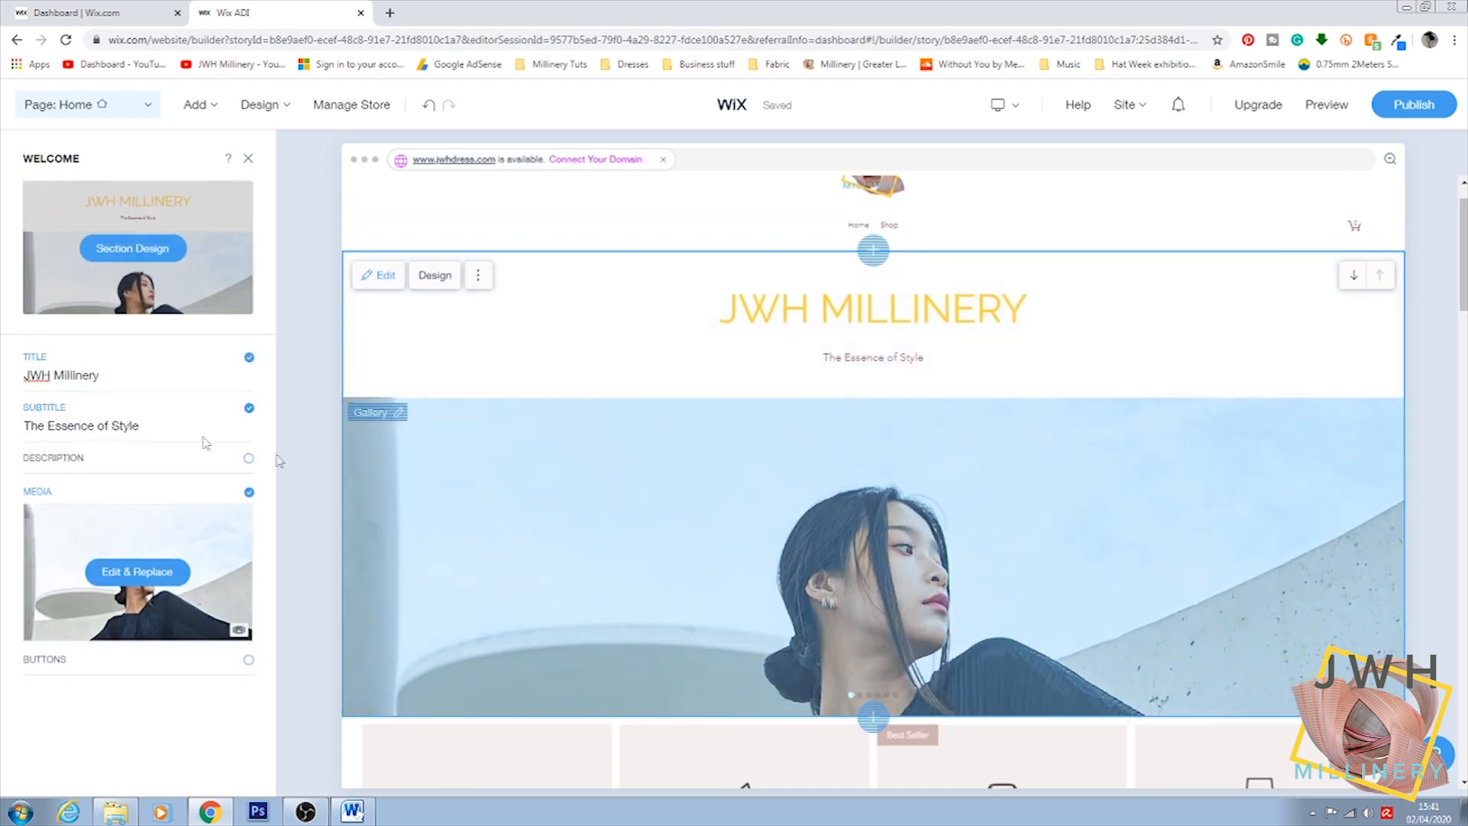
click(72, 391)
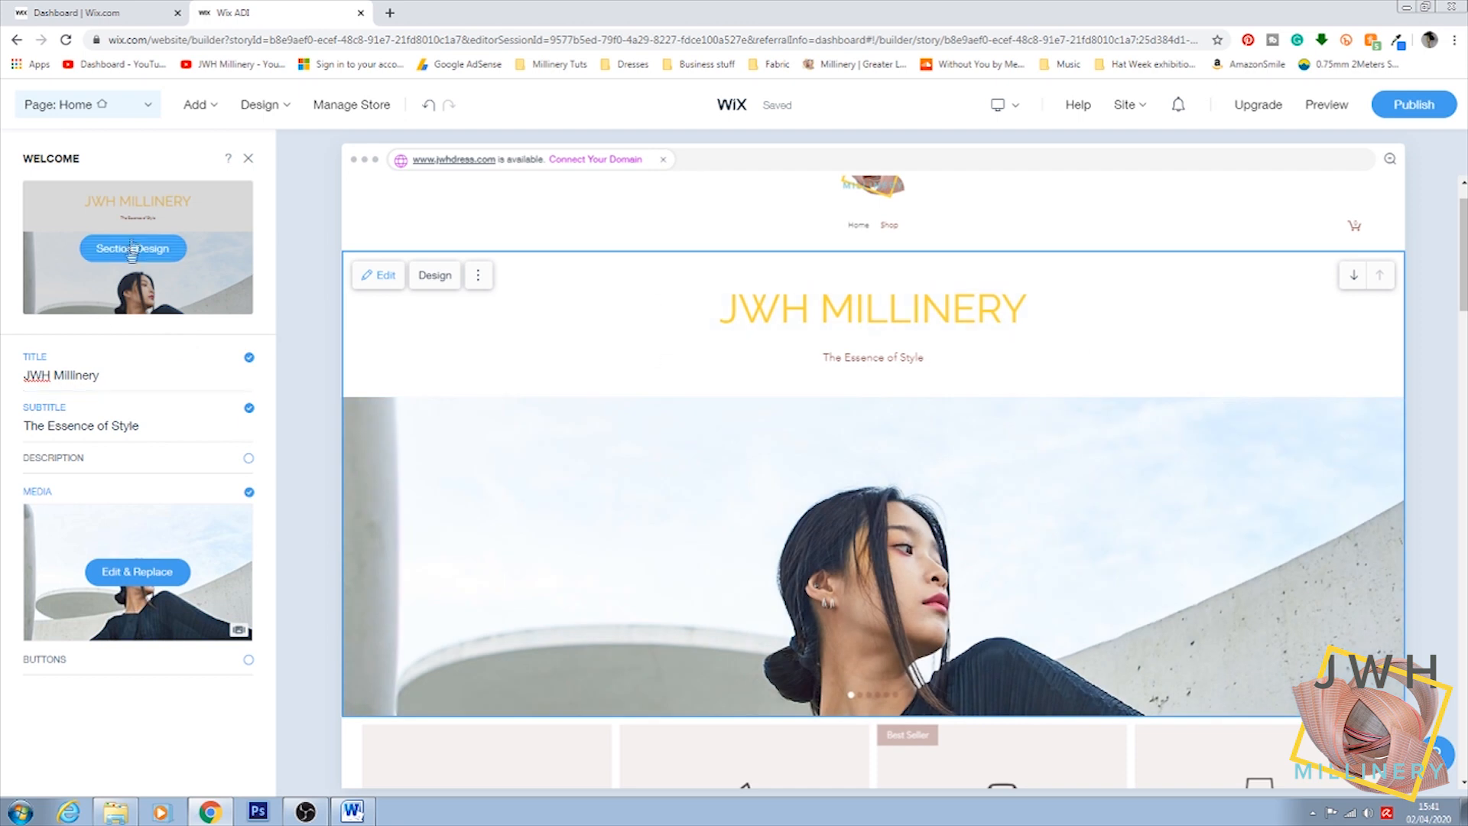
click(153, 584)
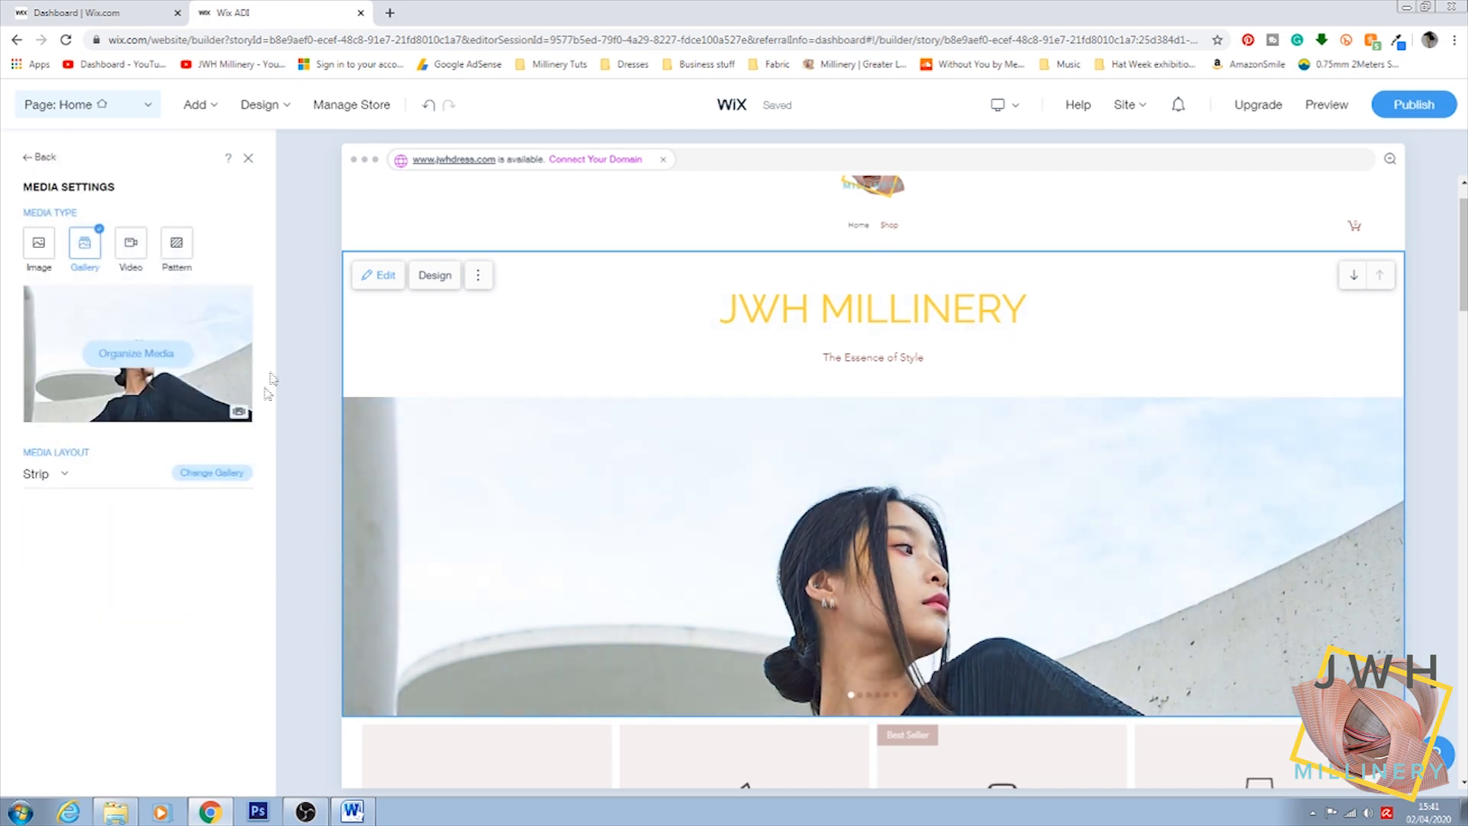
click(39, 248)
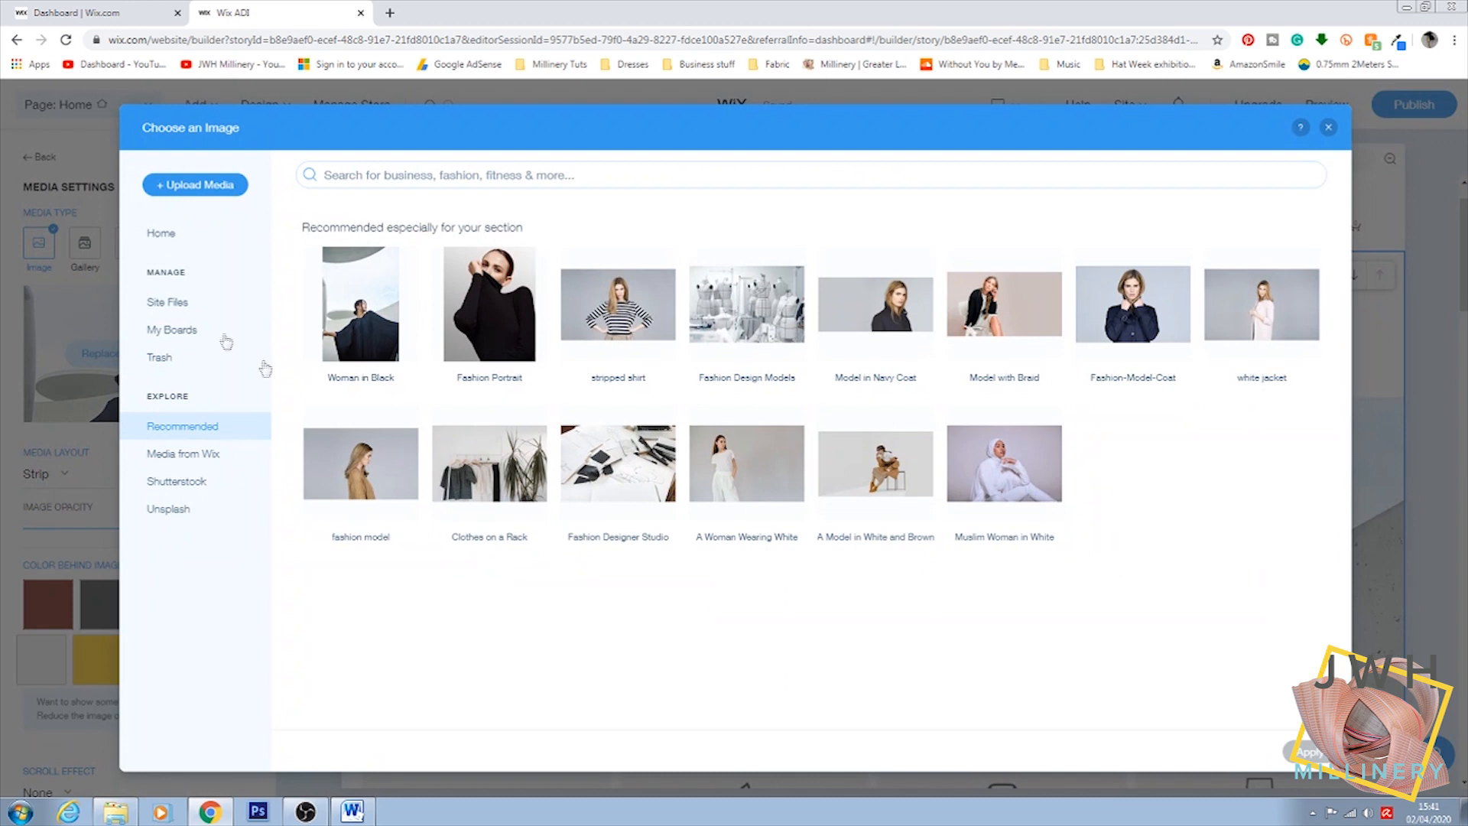
click(184, 304)
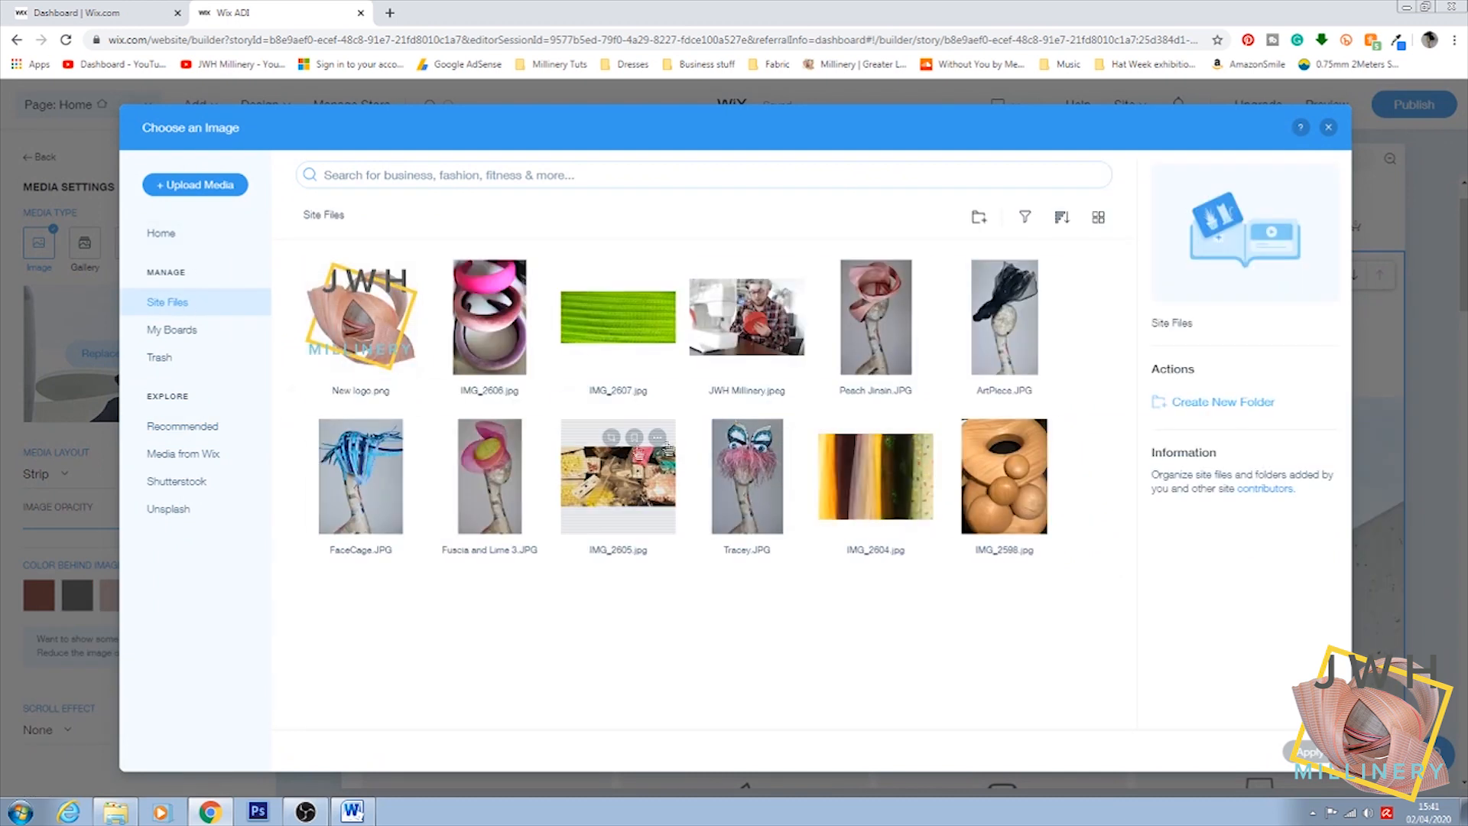
click(1017, 489)
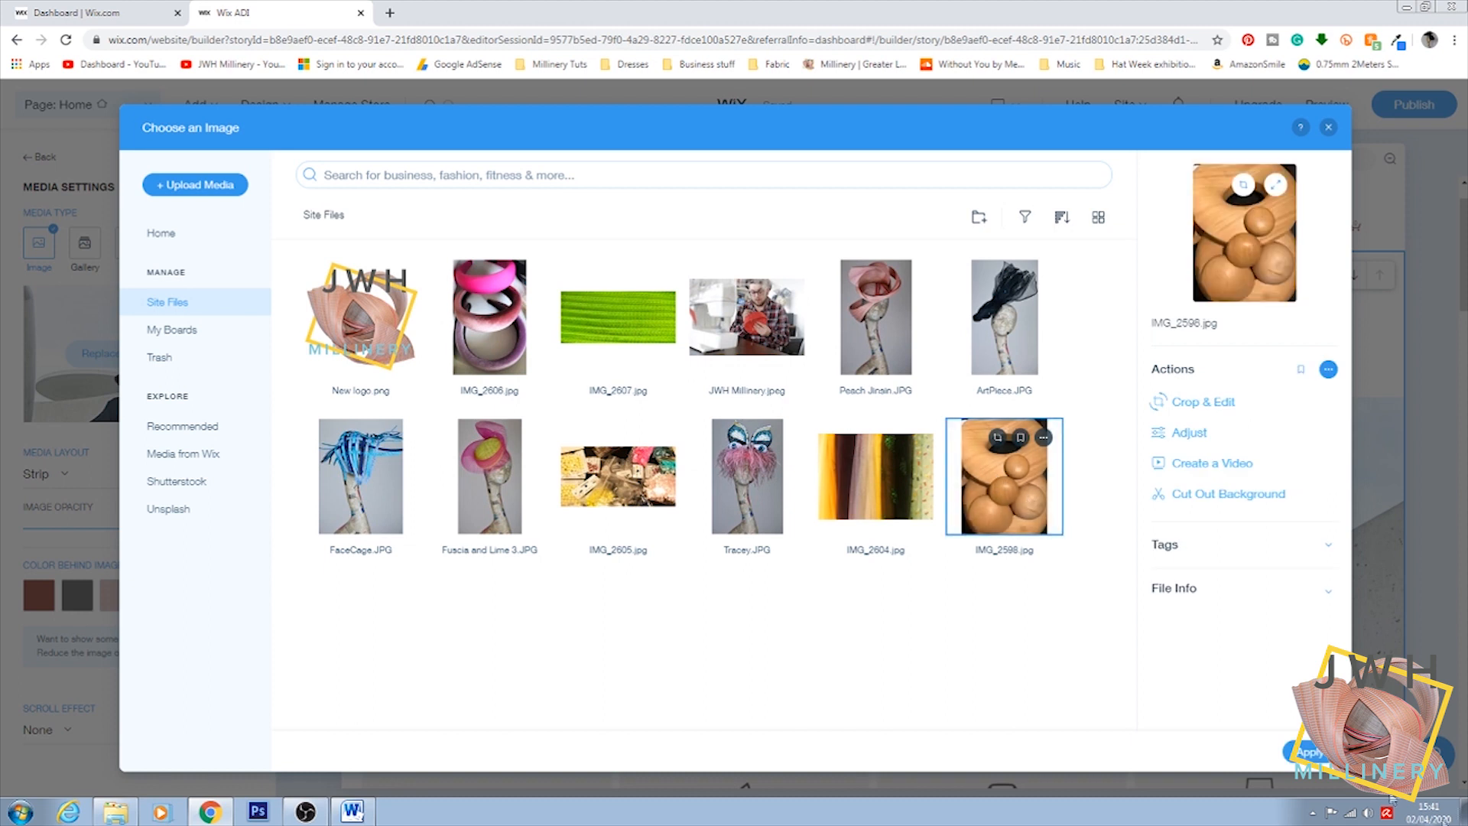
click(1311, 755)
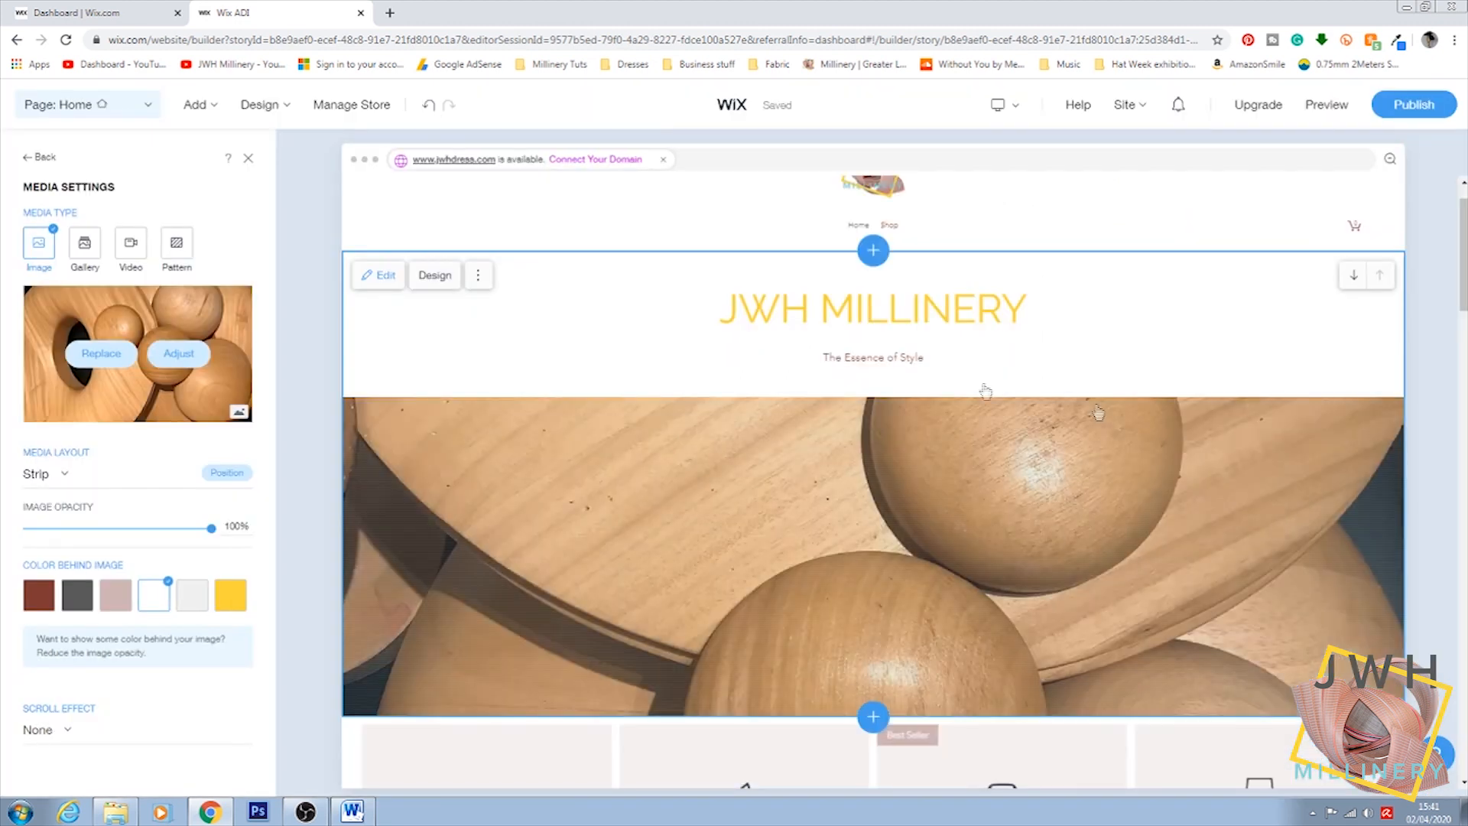
Step: Inspect the wooden-block image in the Welcome section and open its adjustment options
scroll(1236, 531, down, 4)
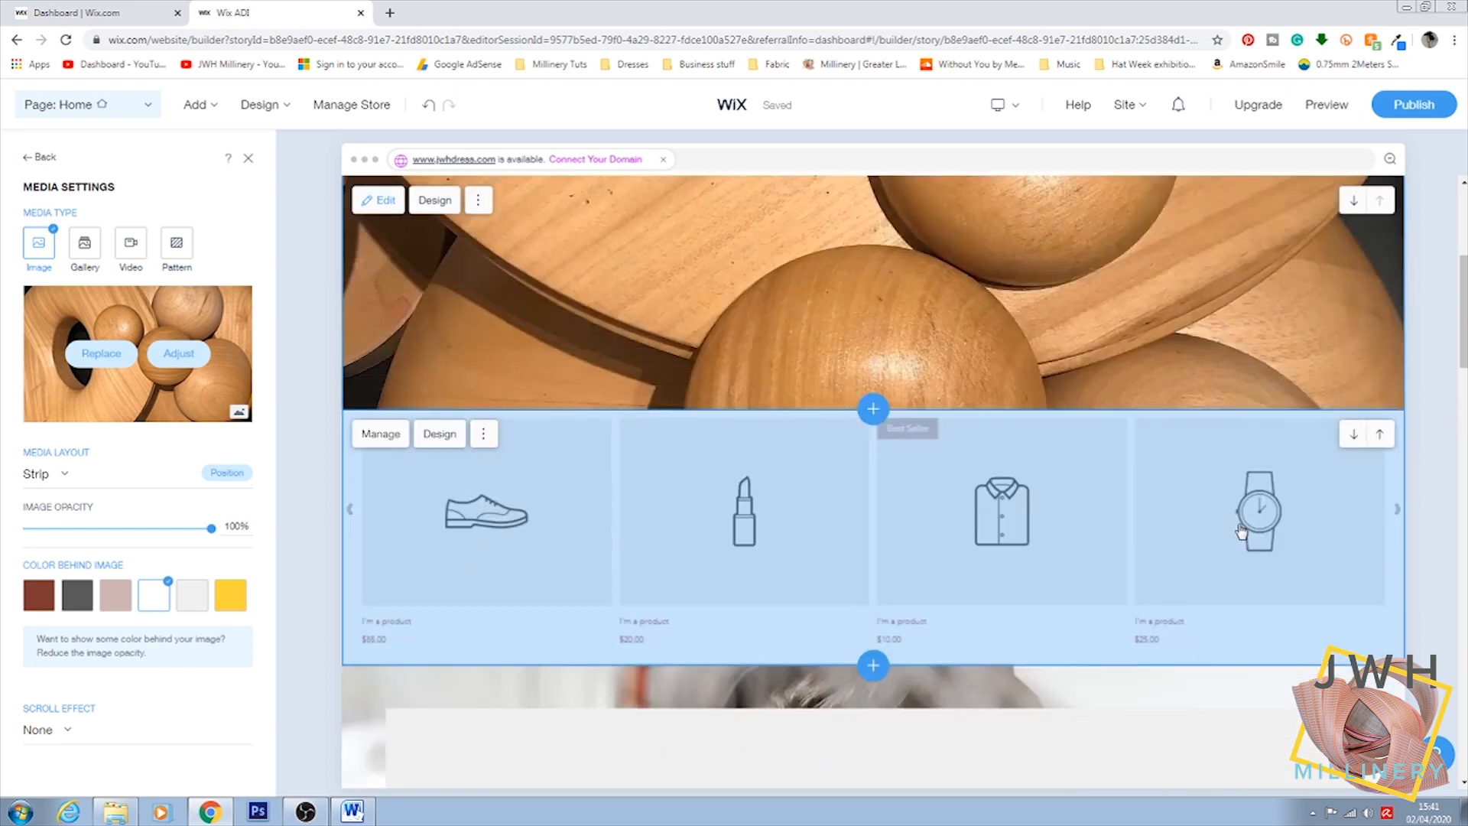
scroll(1064, 403, up, 2)
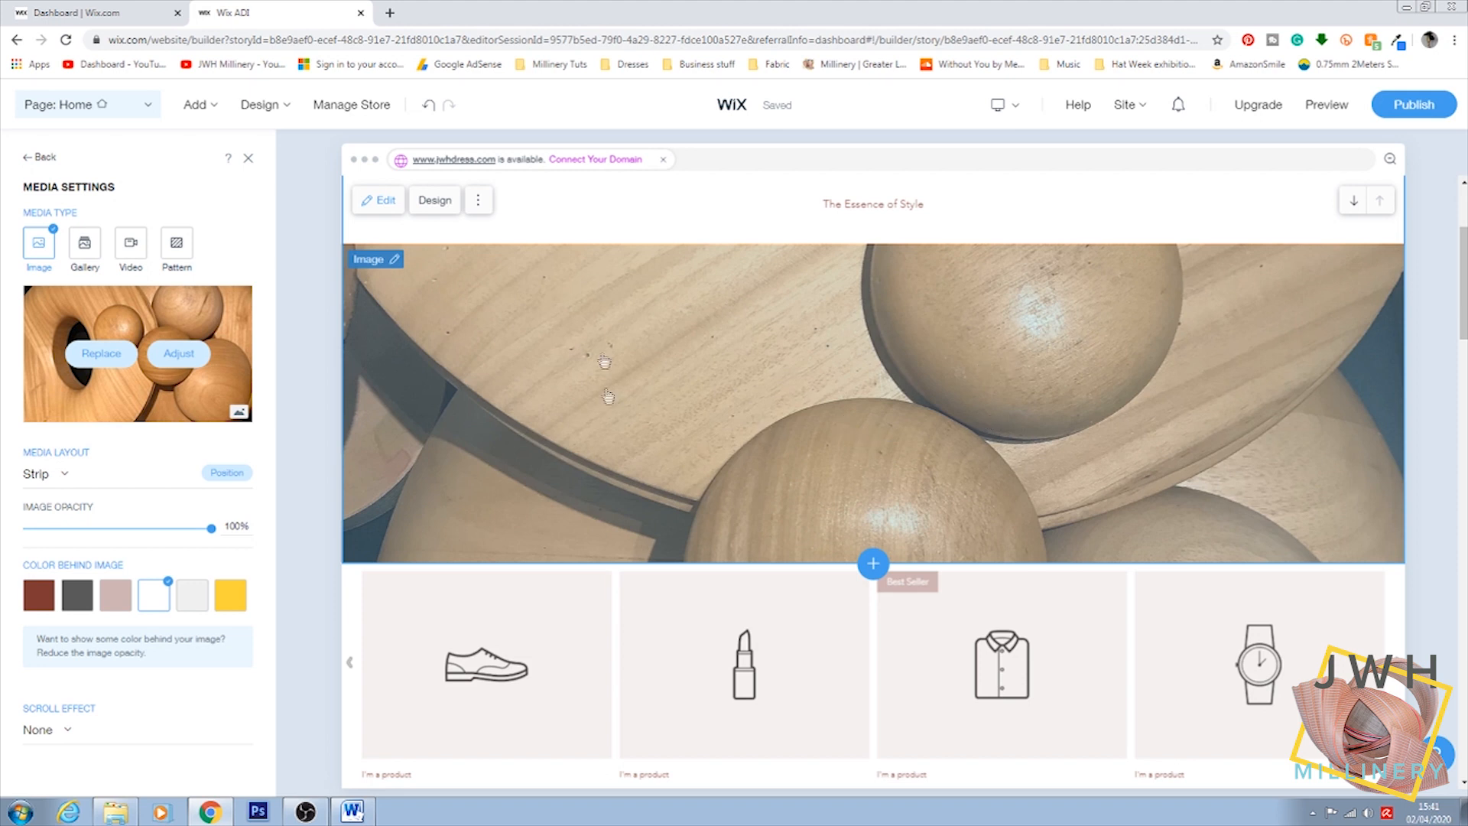
click(365, 261)
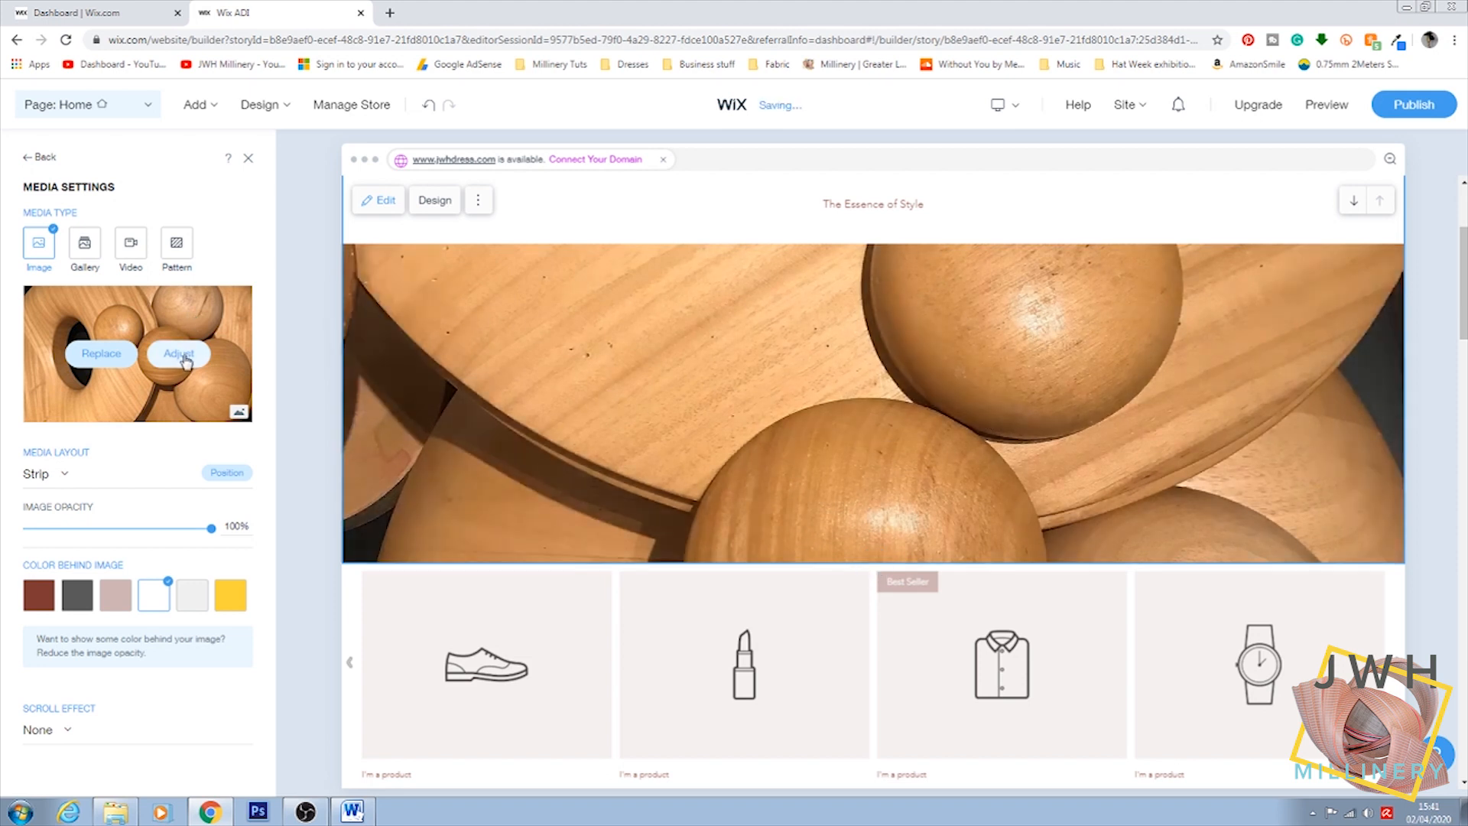
click(187, 361)
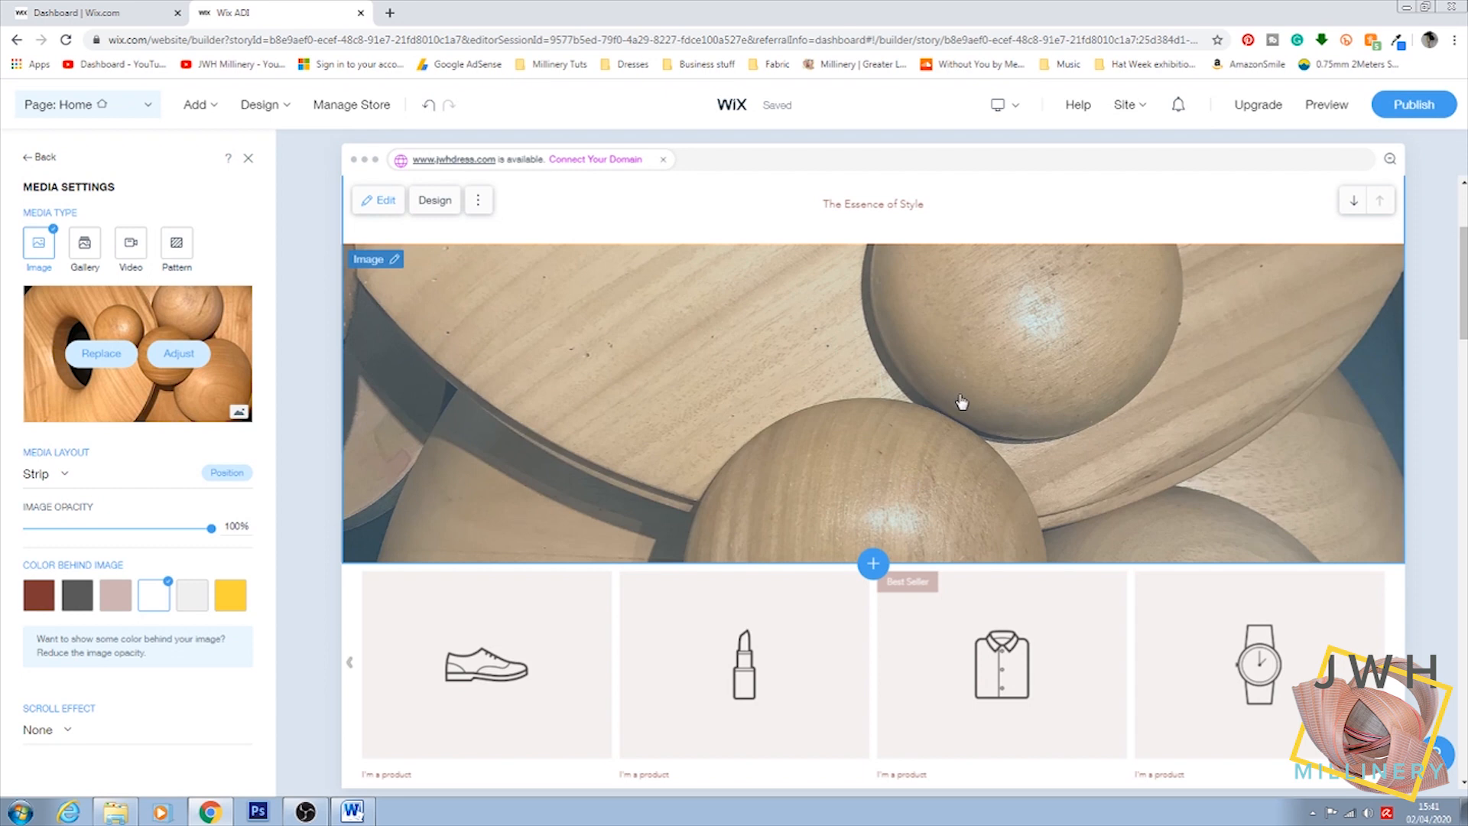
Step: Open the settings of the Instagram feed section below the Michelangelo quote
scroll(873, 615, down, 10)
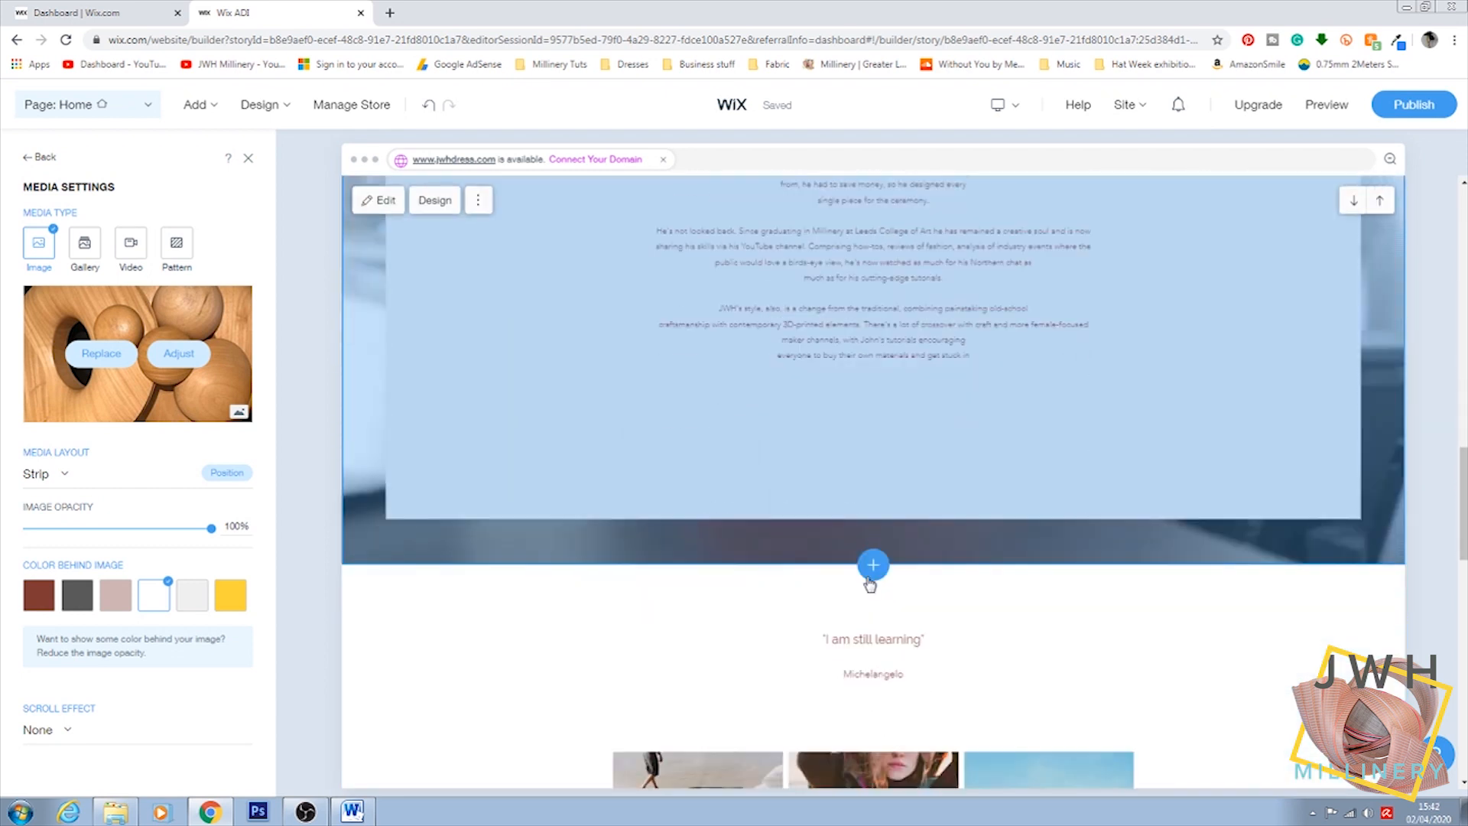
scroll(870, 585, down, 8)
scroll(757, 403, up, 3)
click(490, 445)
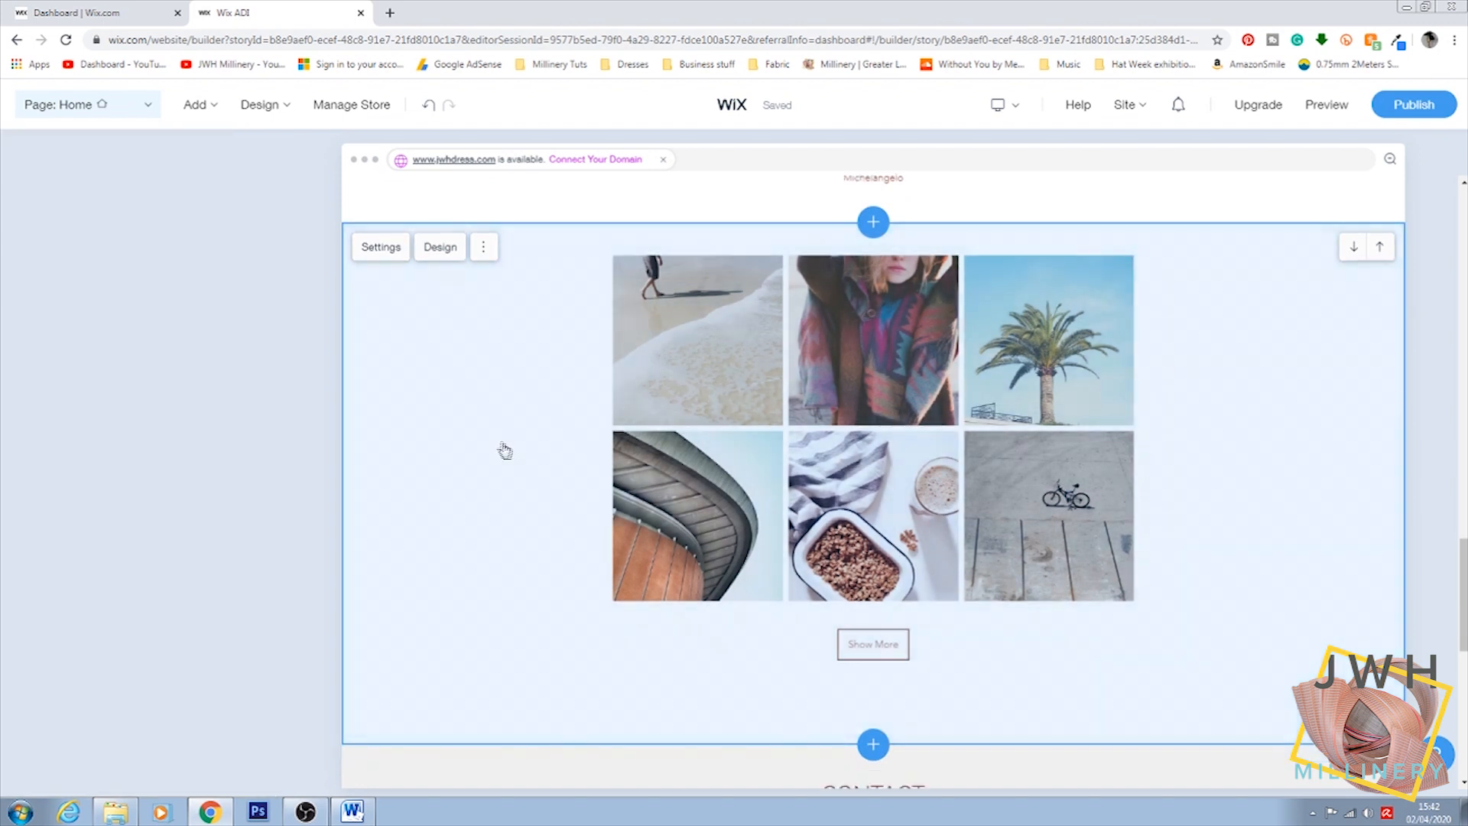
click(379, 265)
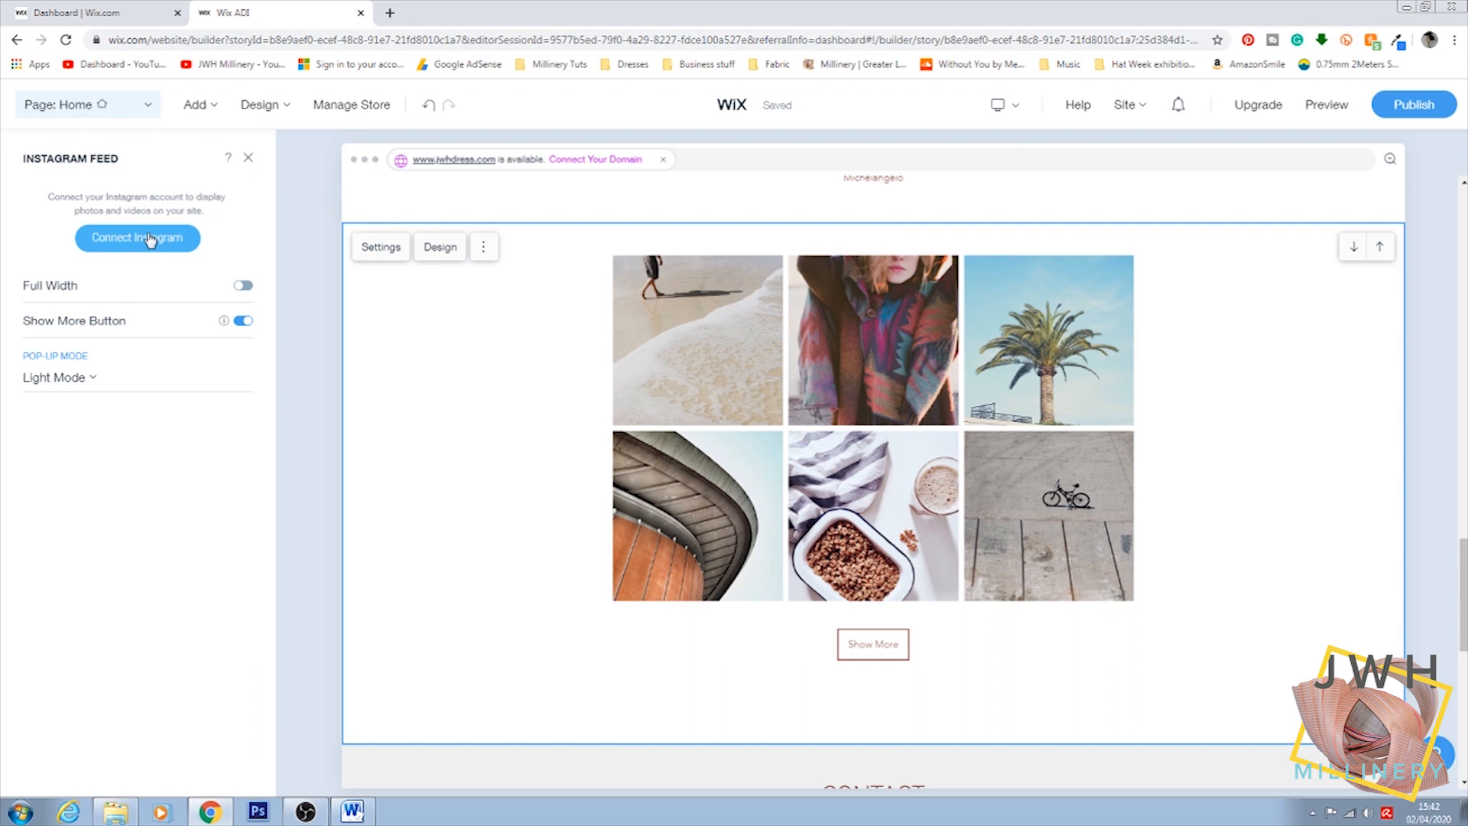
Step: Try the Full Width option on the Instagram feed and turn it back off
click(242, 287)
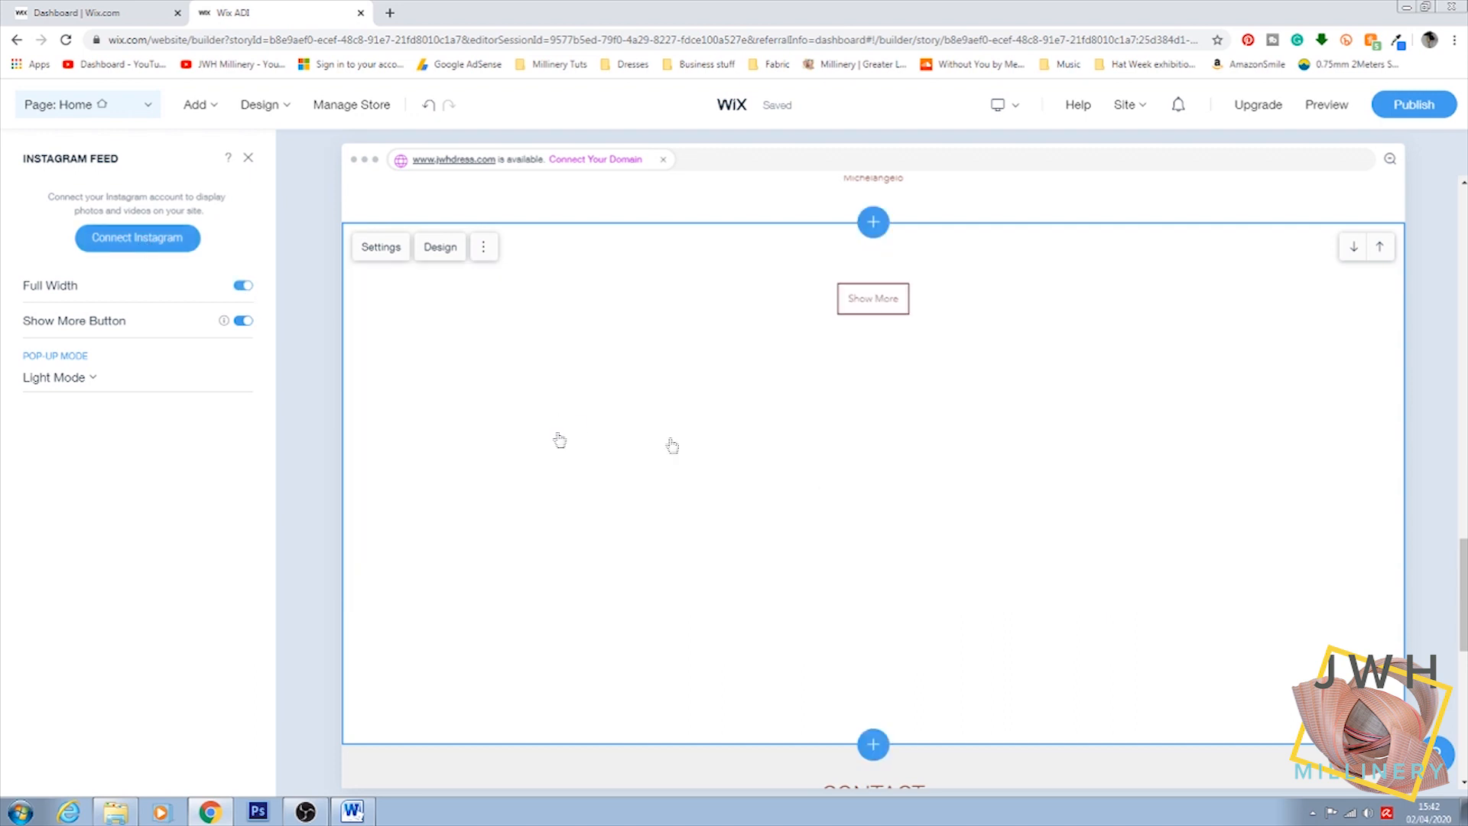
scroll(664, 388, down, 6)
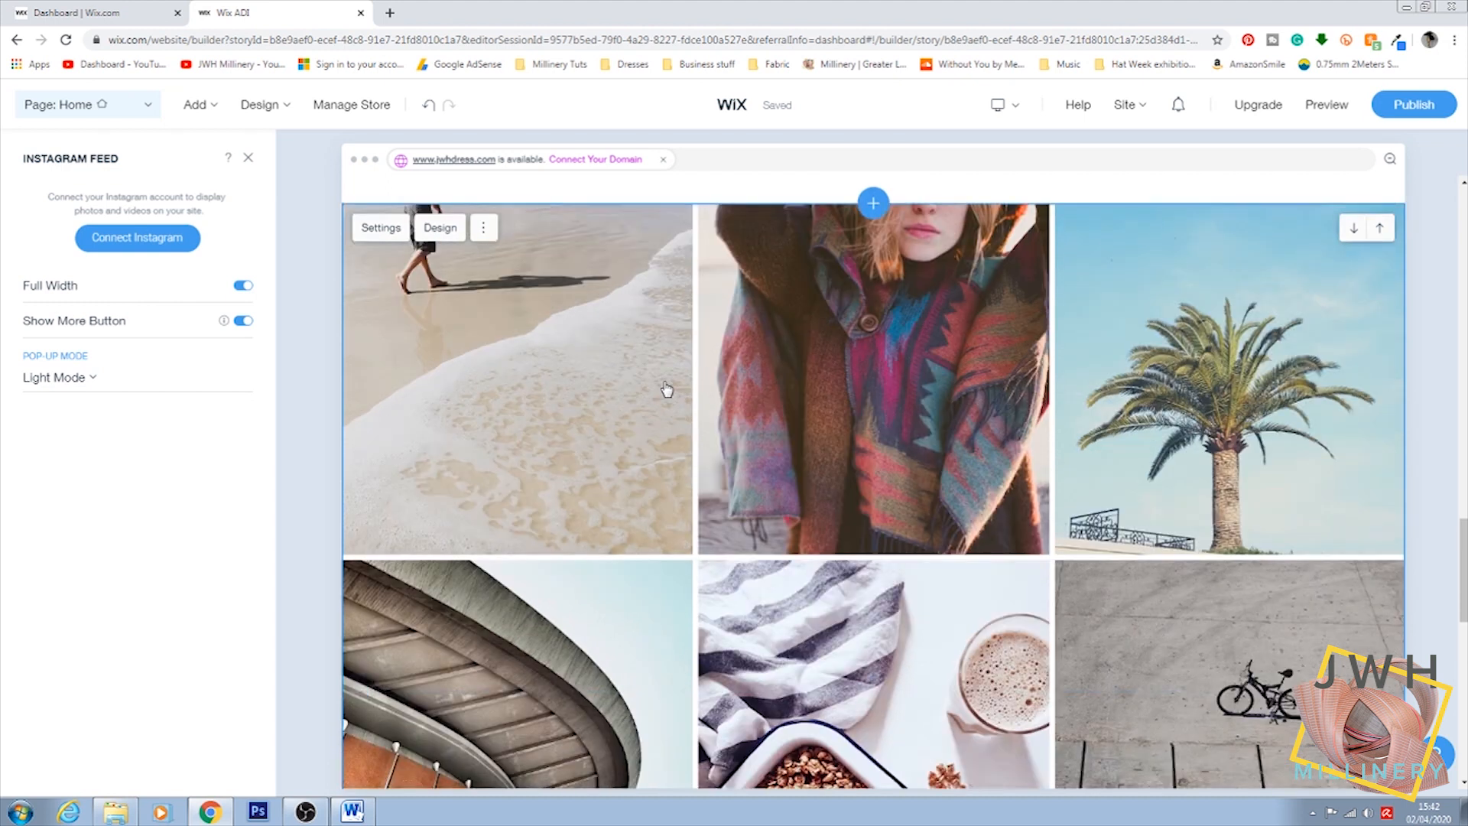
scroll(665, 388, up, 2)
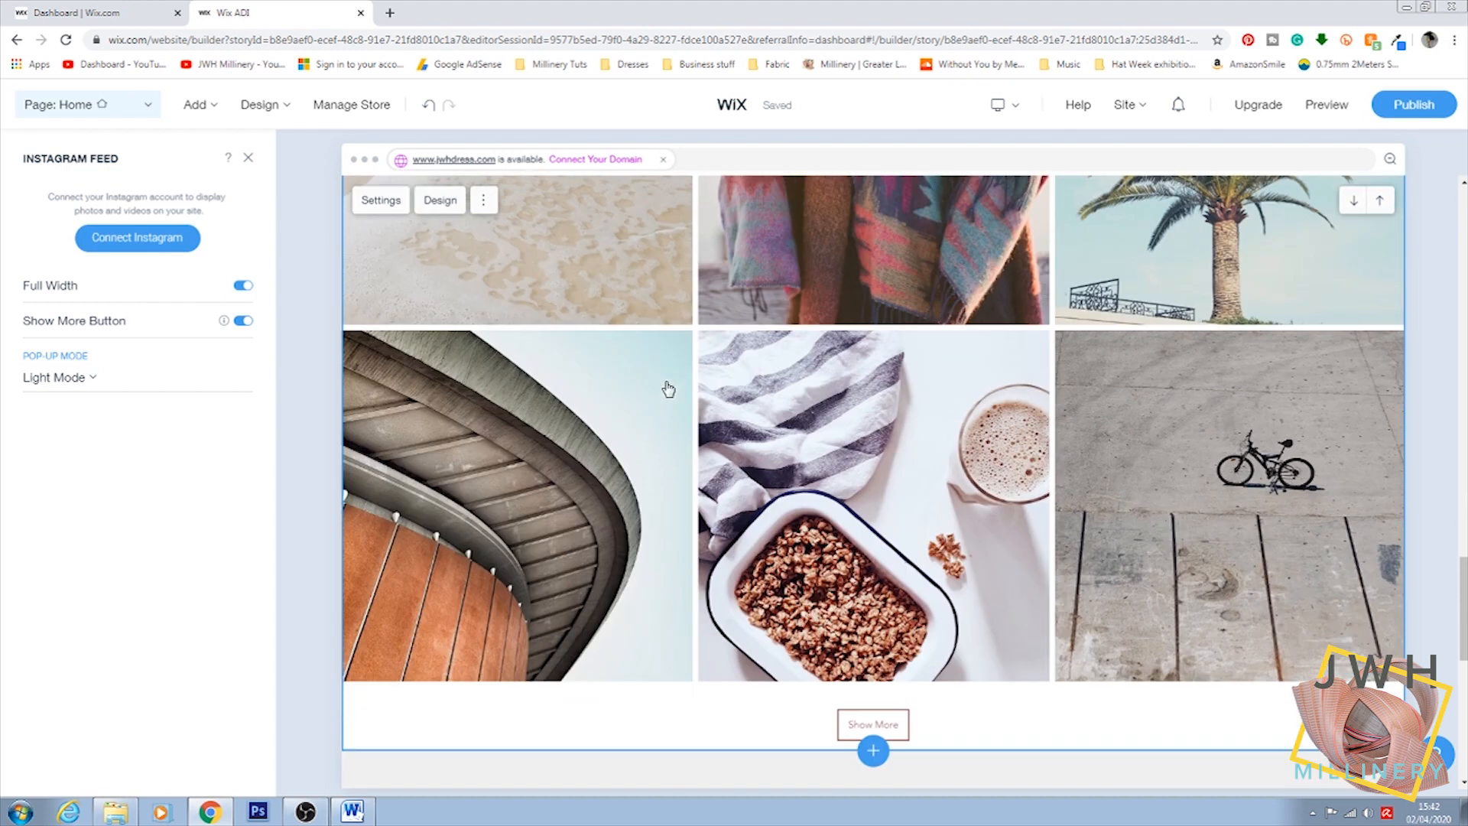
click(242, 288)
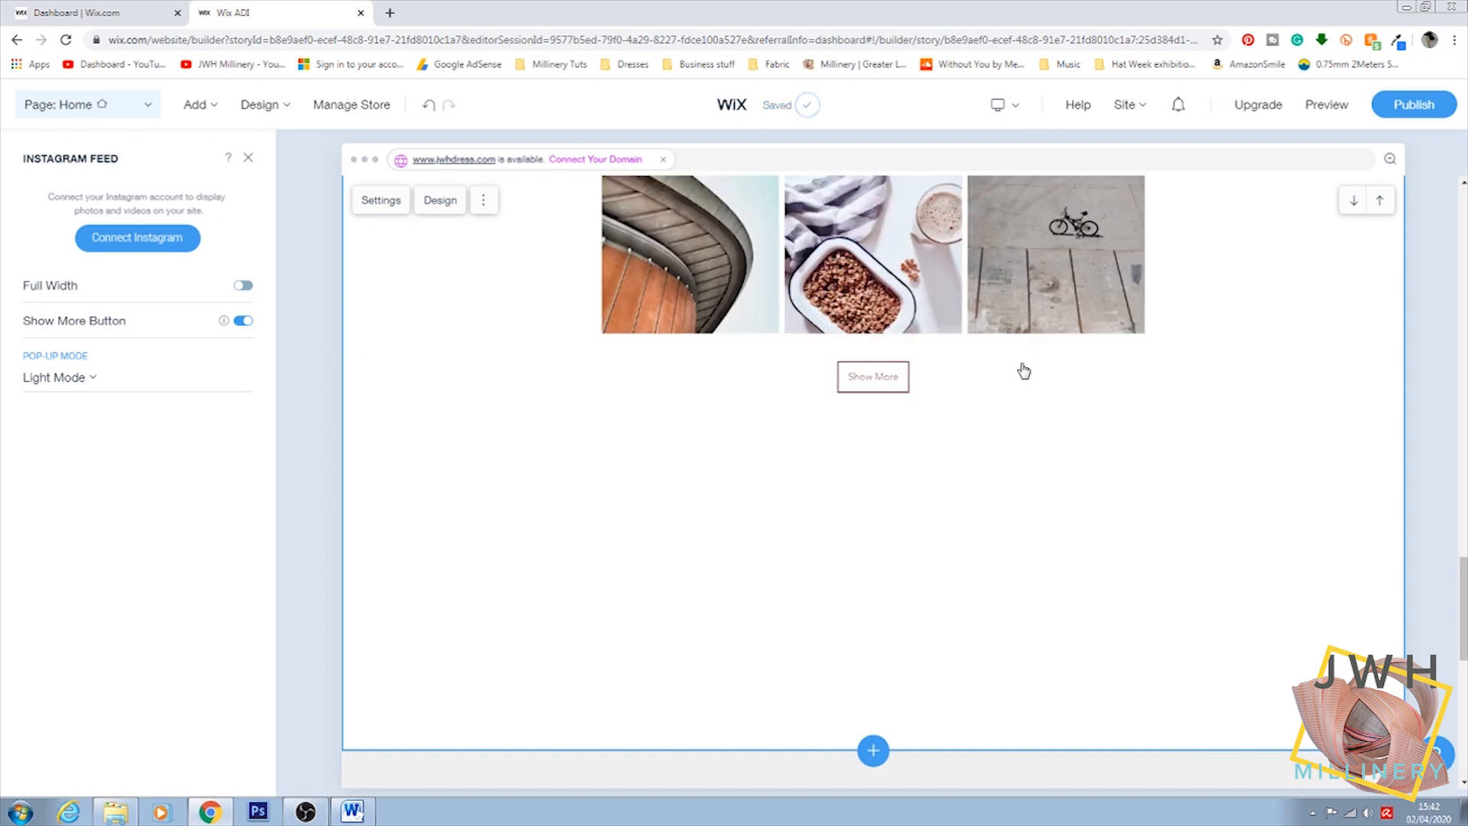
Step: Open the content settings of the Contact section below the Instagram feed
scroll(1022, 370, up, 5)
scroll(1028, 364, down, 7)
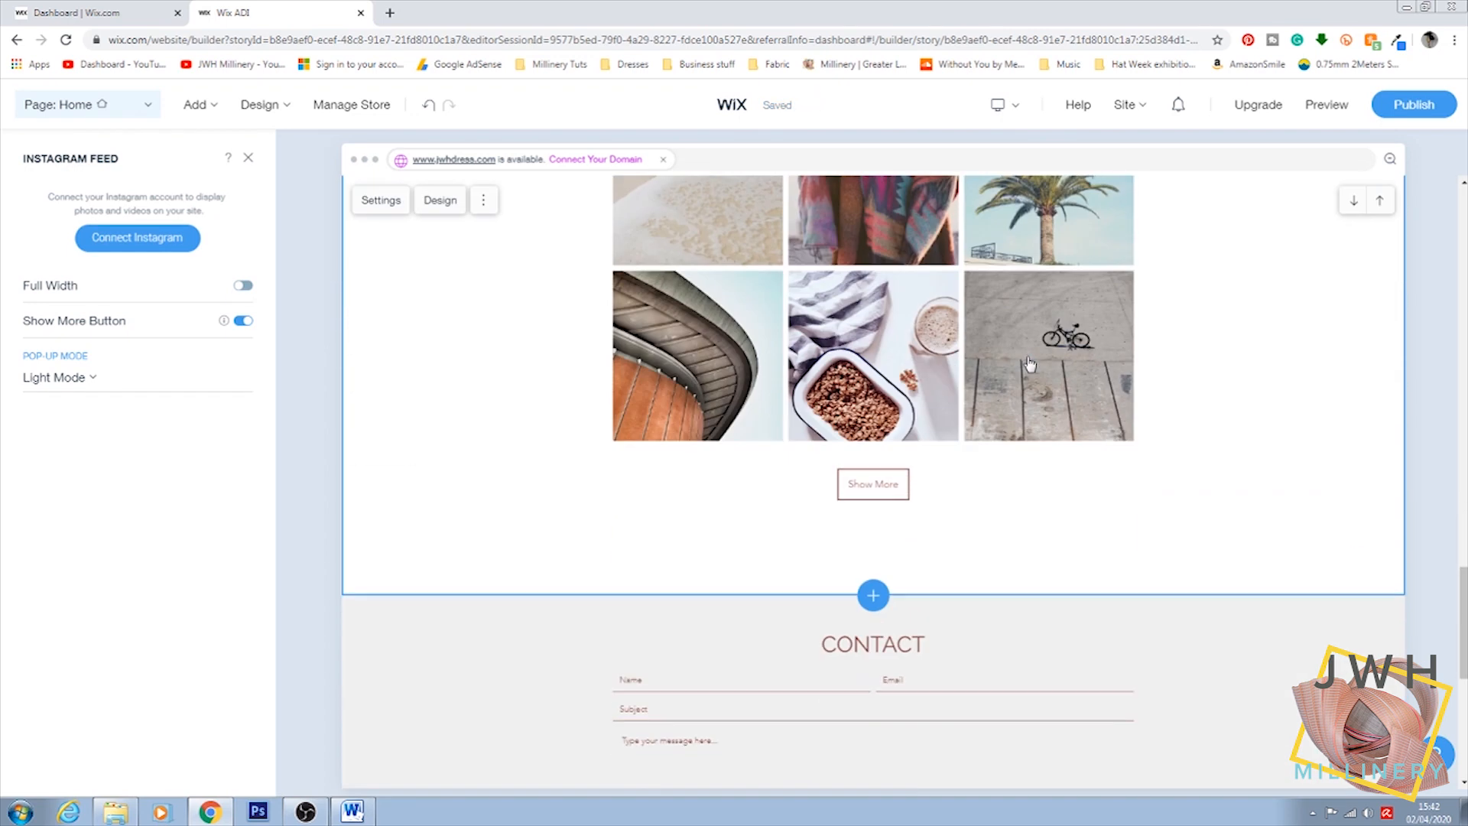
click(466, 333)
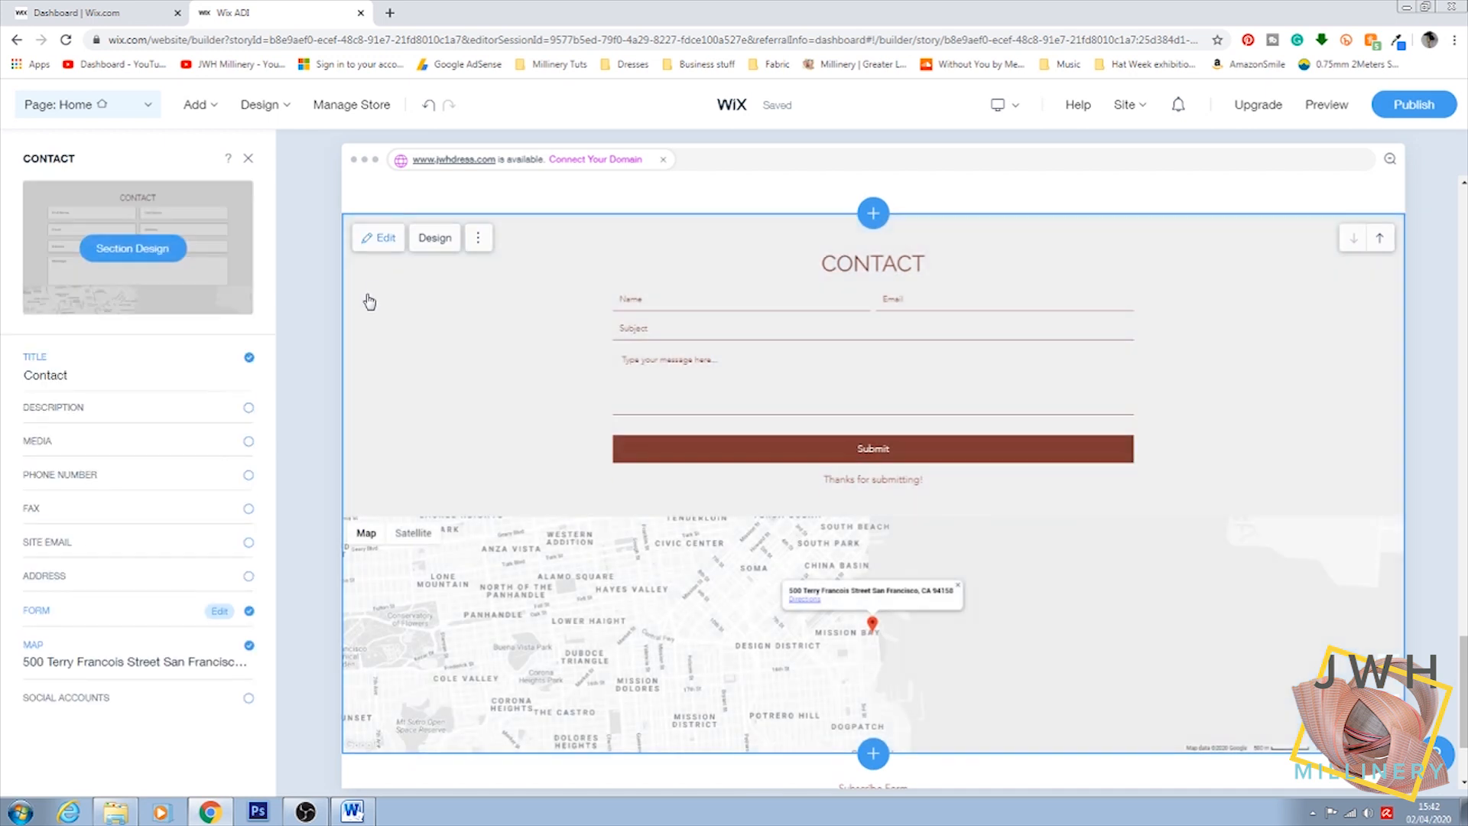
Step: Try showing the Description and the Media in the Contact section, hiding each one again
click(249, 409)
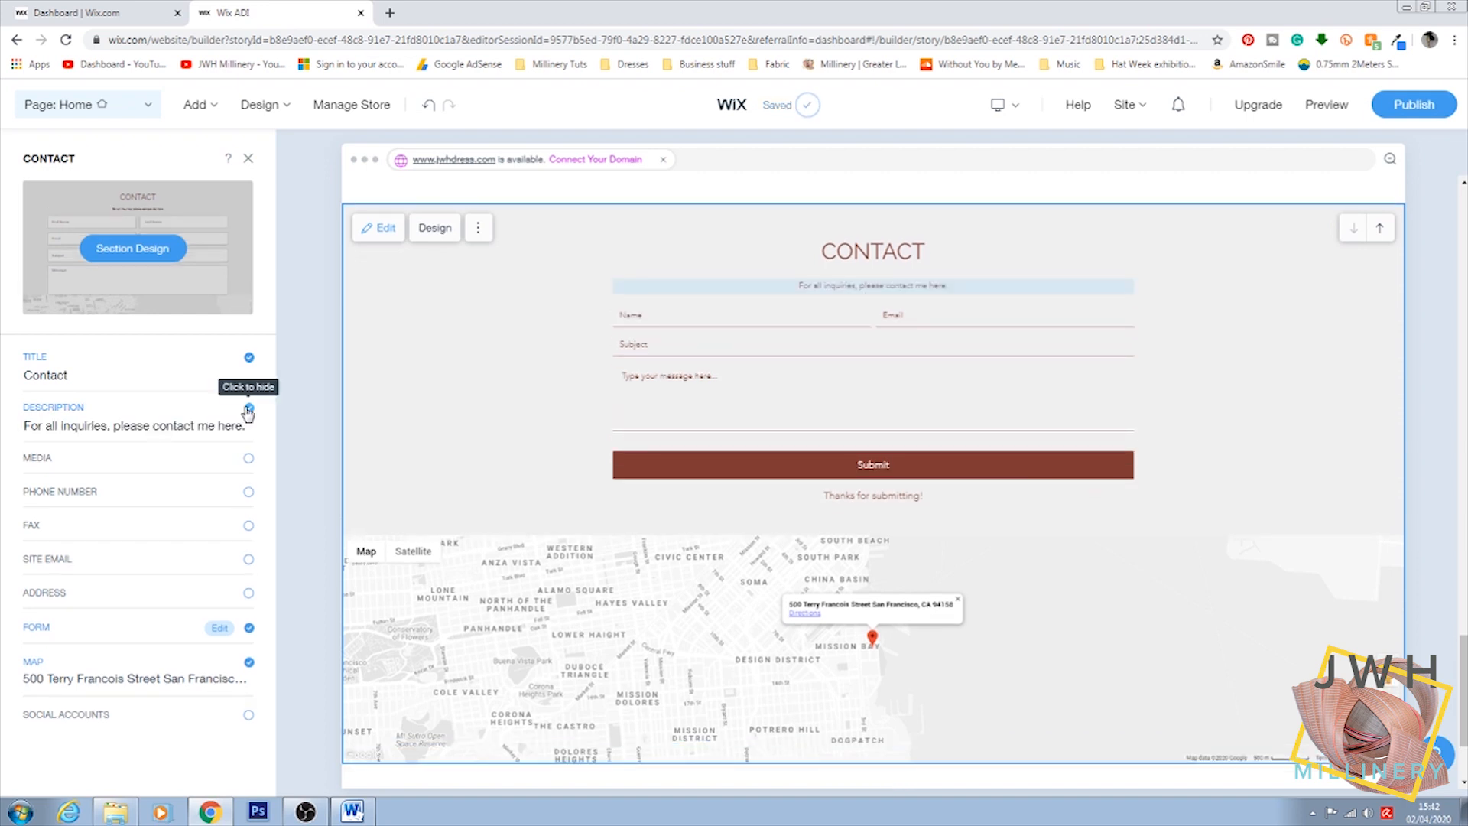
click(248, 411)
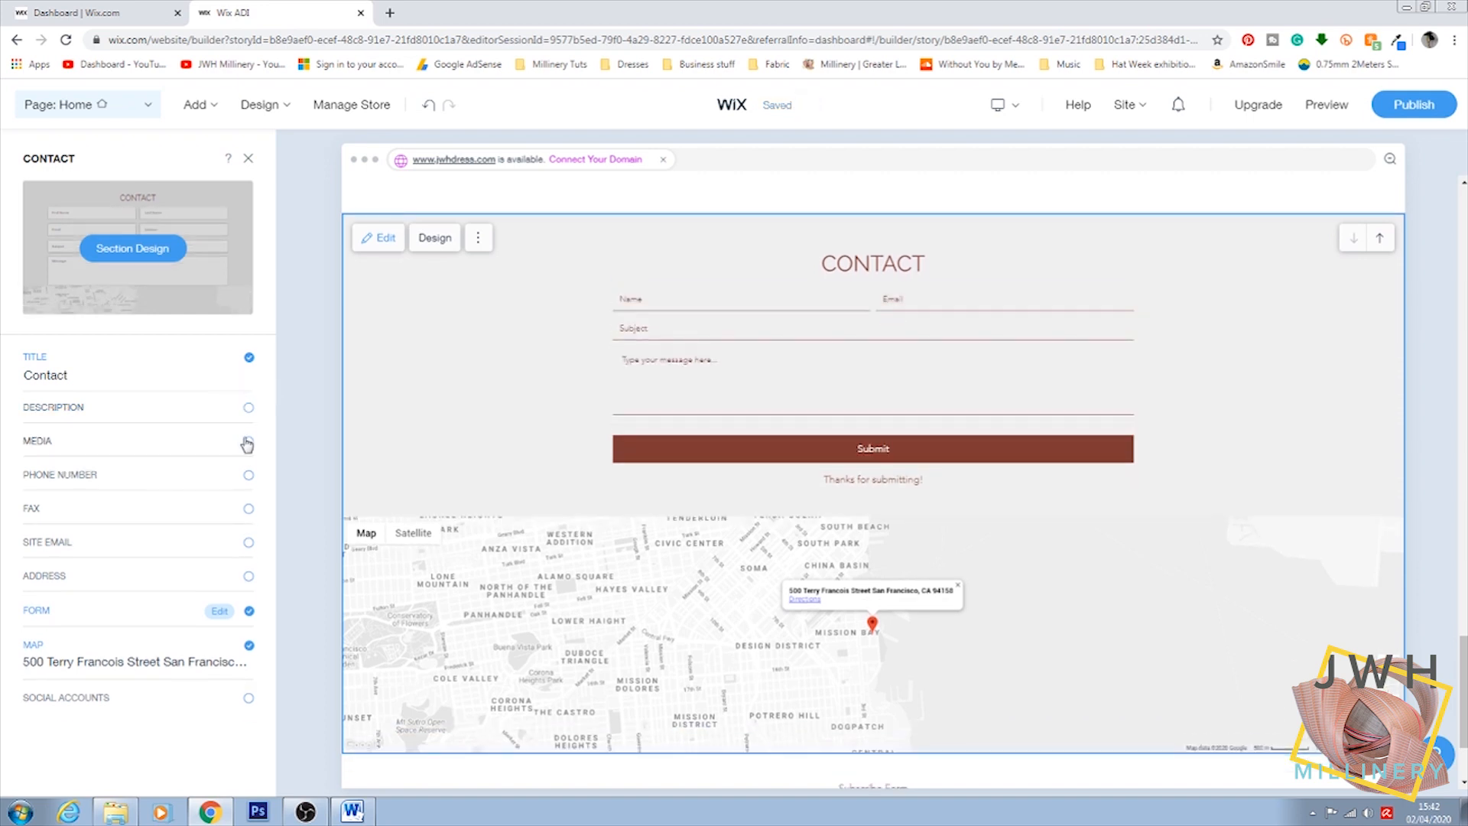
click(248, 443)
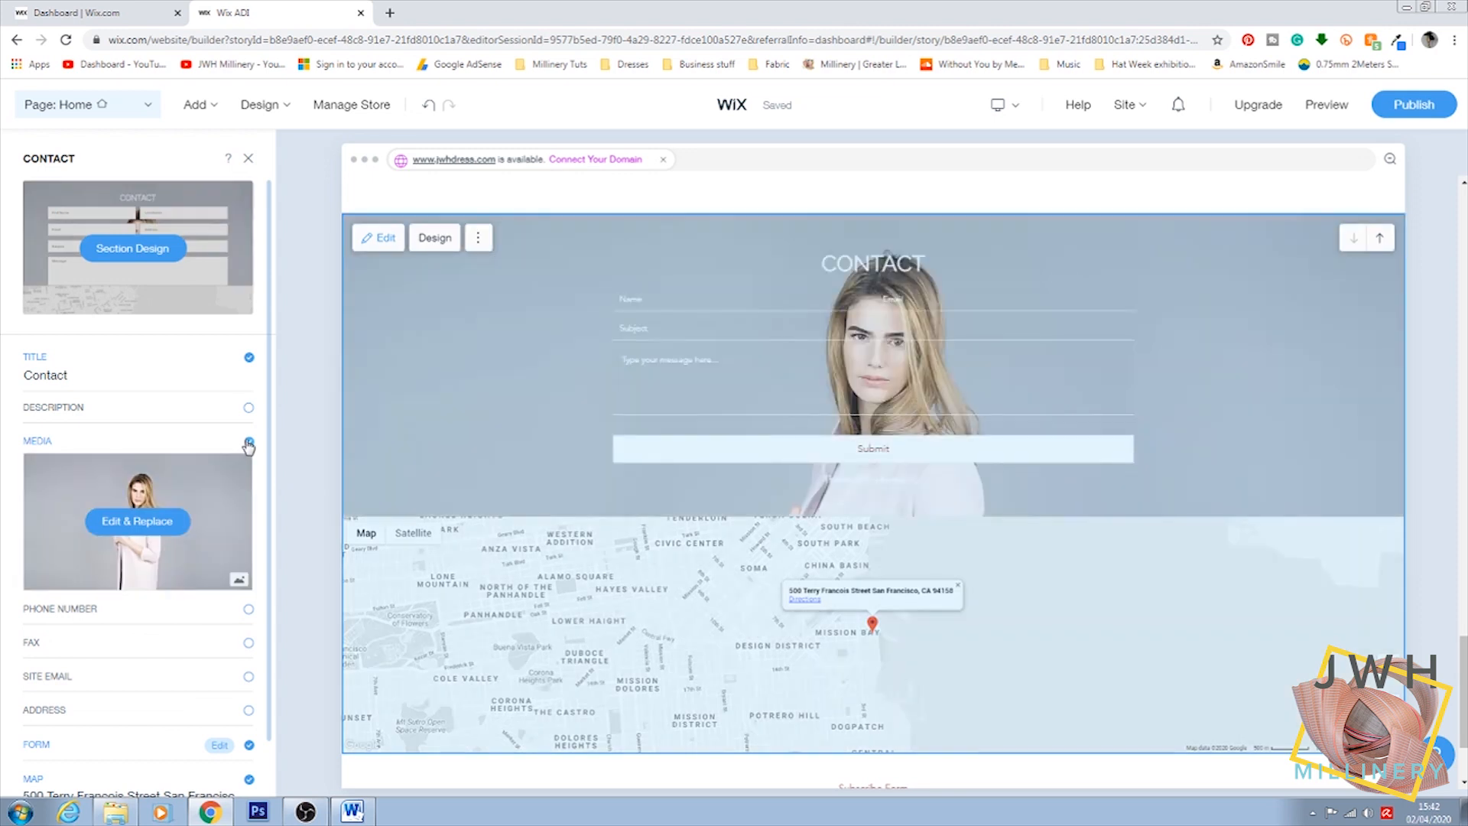
click(249, 443)
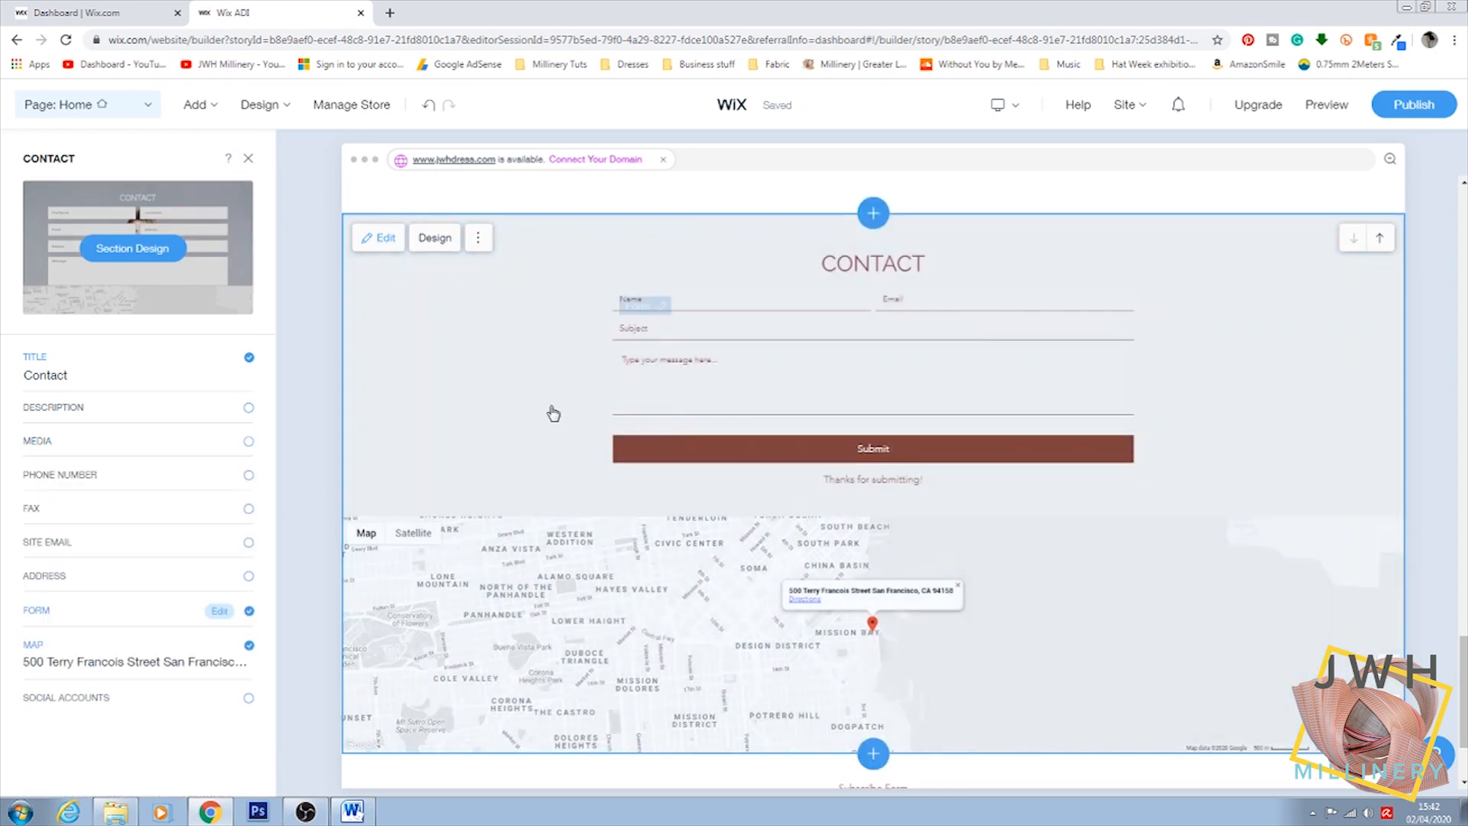
Step: Show the social accounts in the Contact section, open the Facebook link for editing and close the section's settings
click(248, 698)
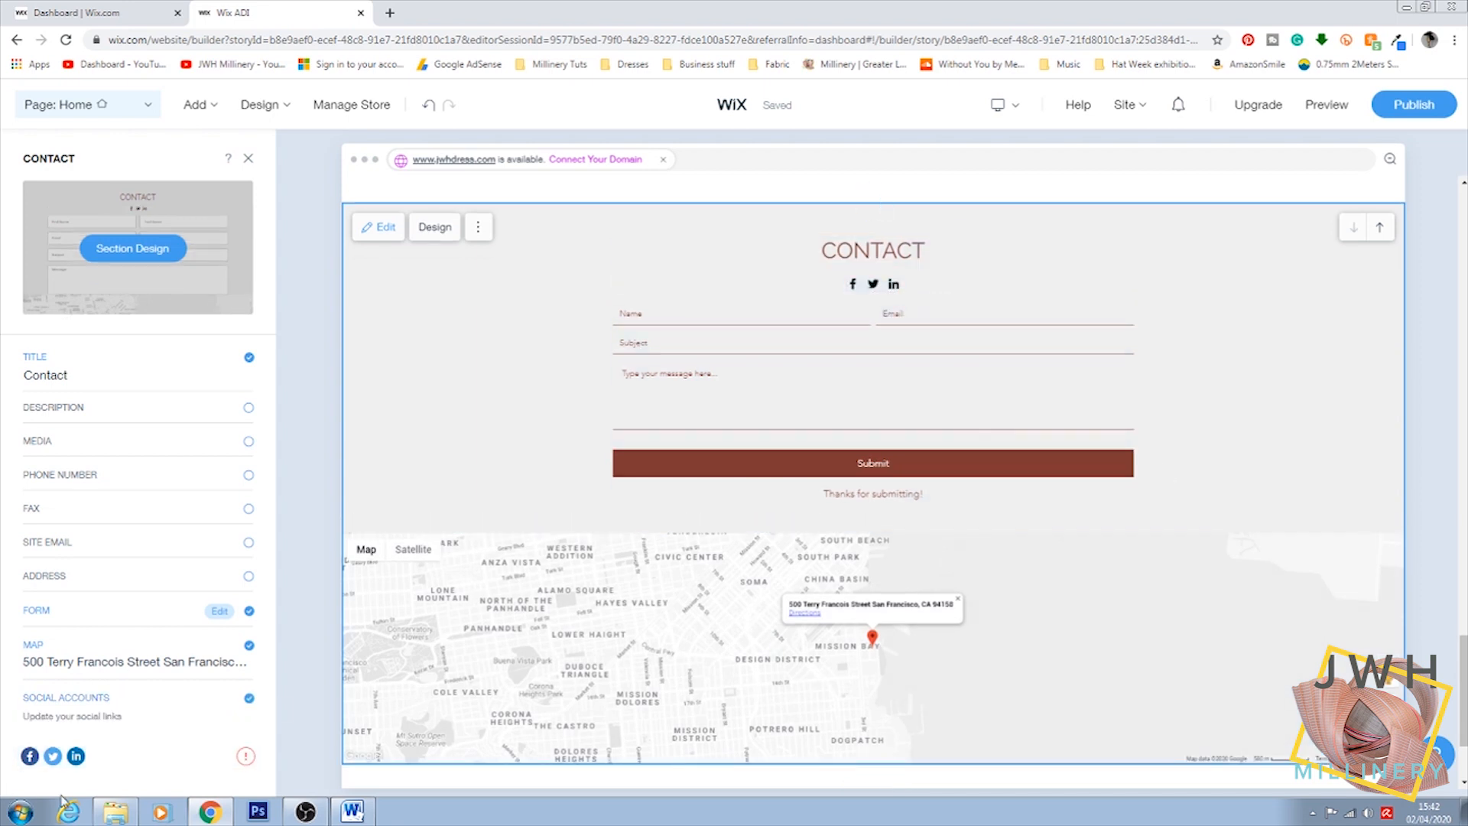
click(79, 762)
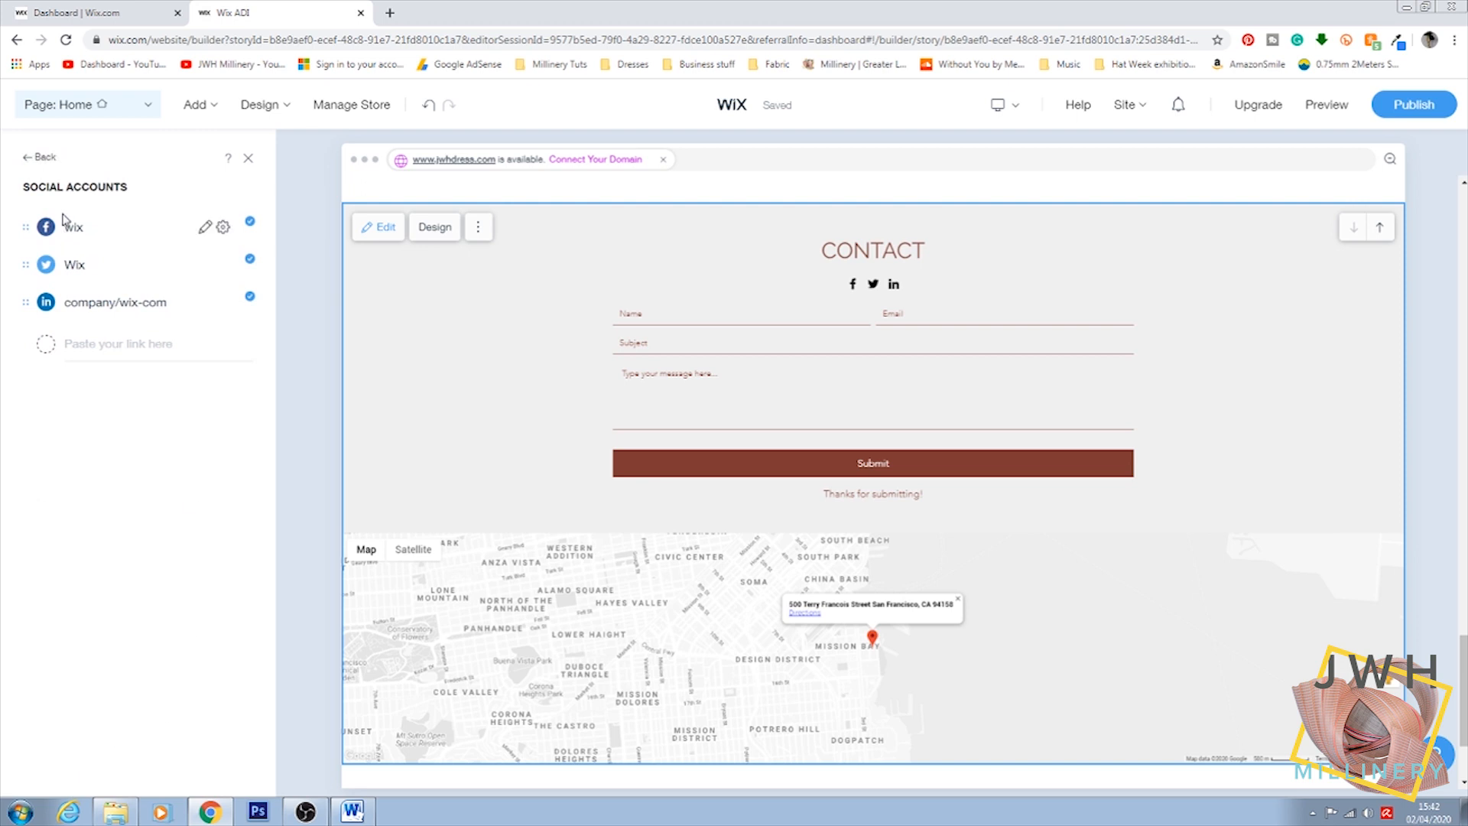
click(206, 226)
triple_click(109, 237)
click(71, 214)
click(251, 161)
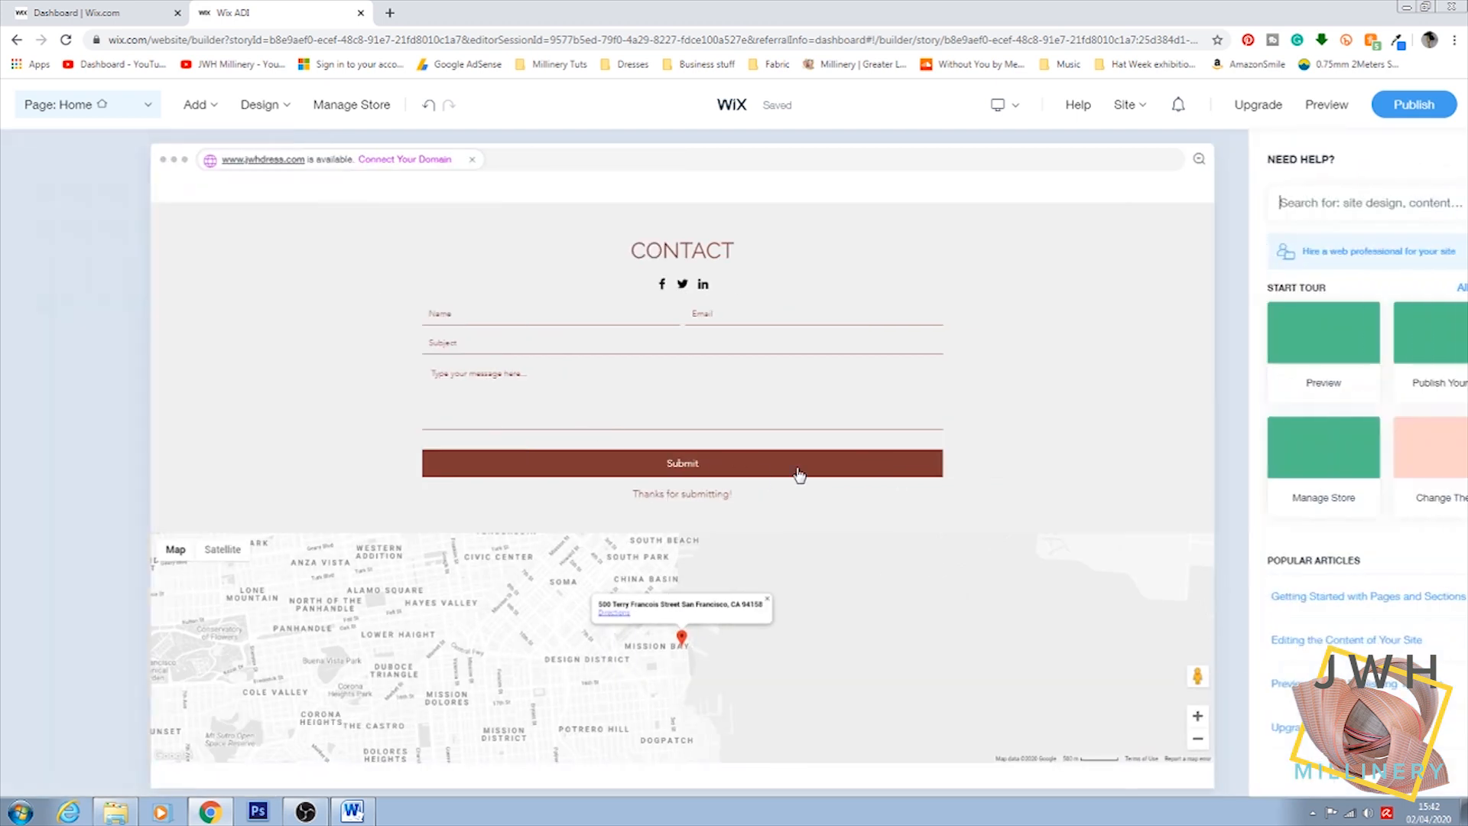
Step: Review the homepage from the JWH Millinery header through the product gallery and About Me down to the Contact section
scroll(847, 475, up, 8)
scroll(850, 475, up, 5)
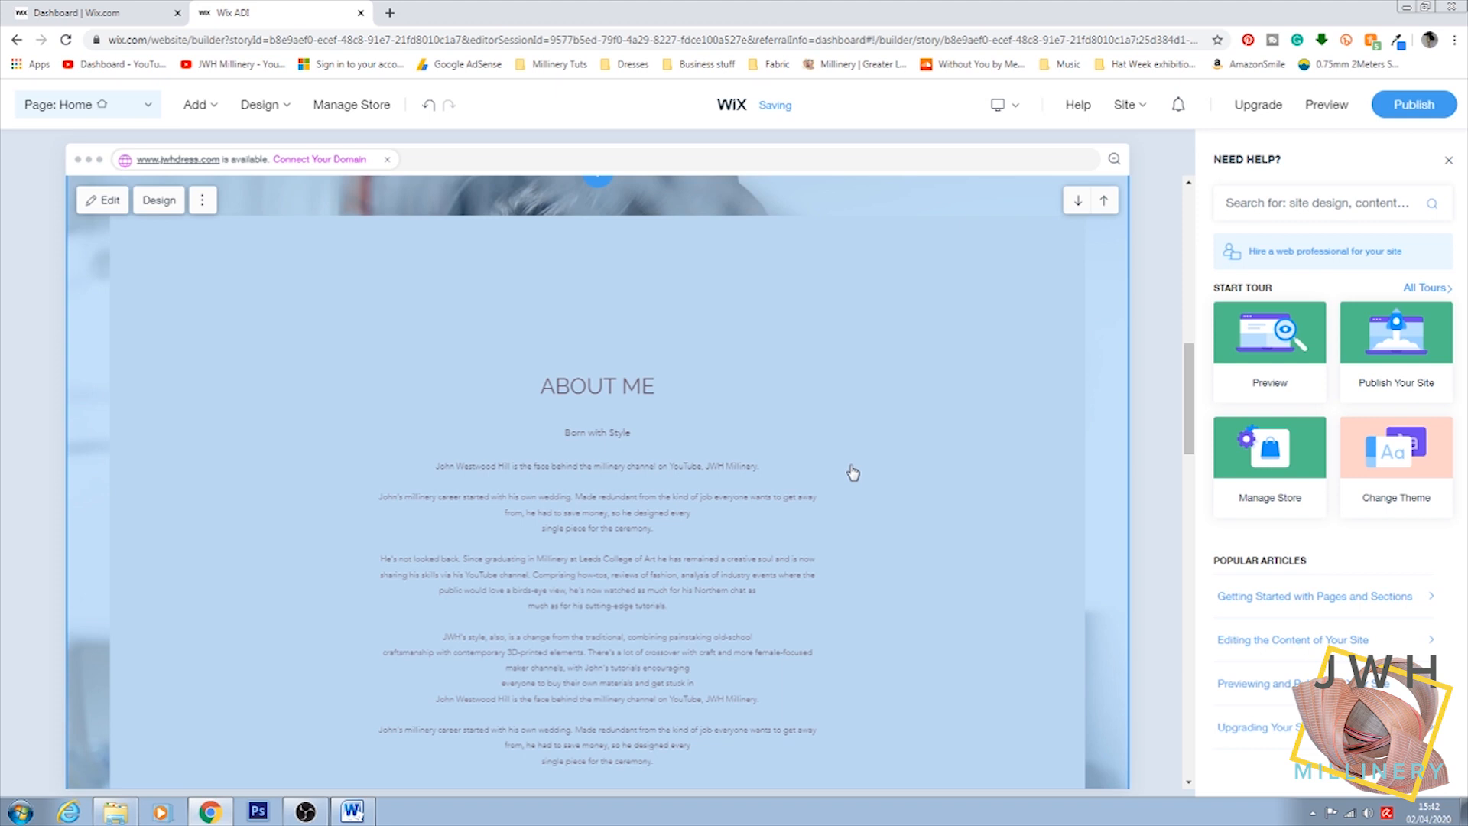
scroll(856, 469, up, 5)
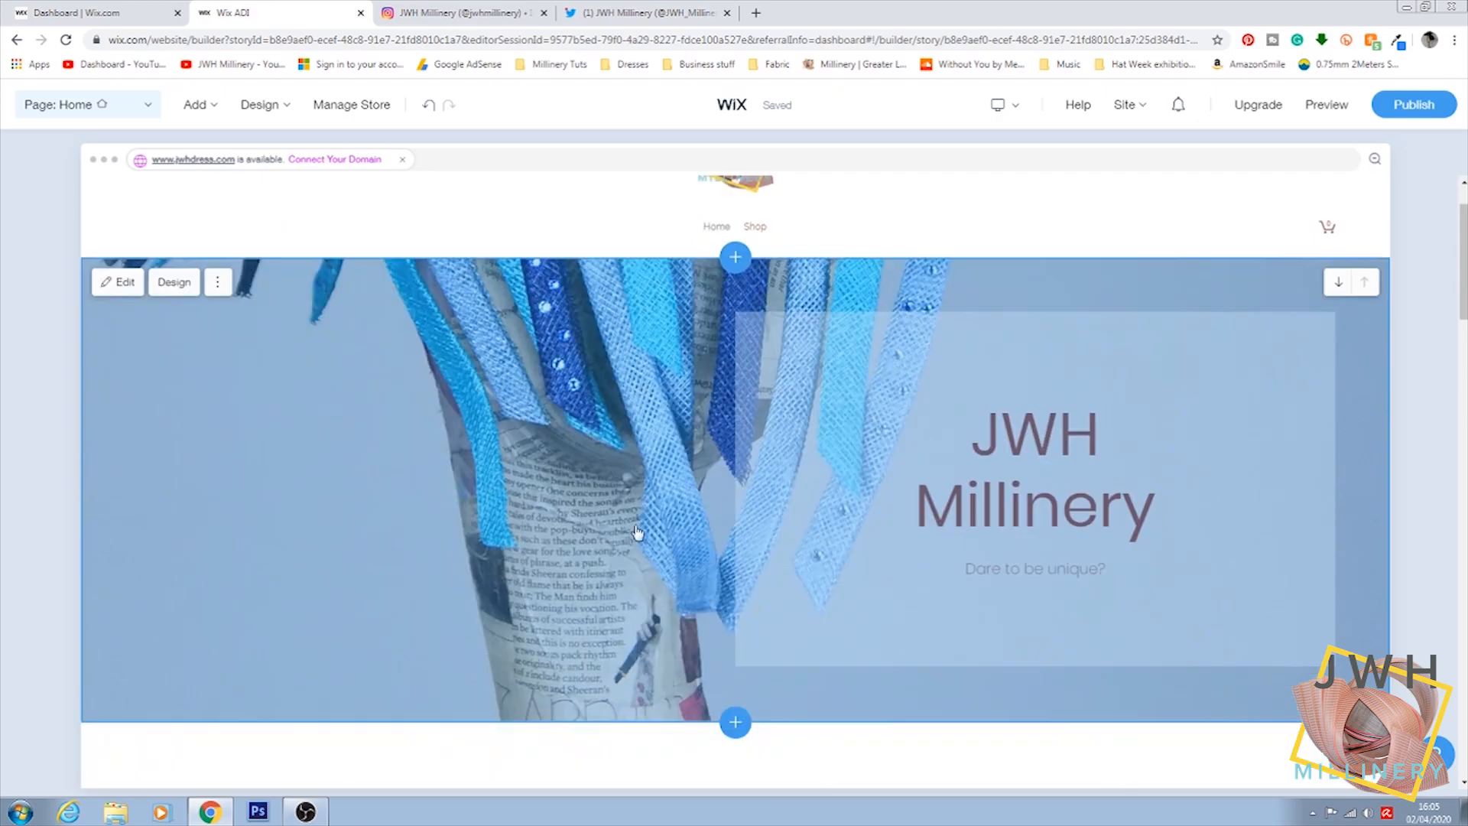
scroll(642, 532, down, 5)
scroll(642, 531, down, 10)
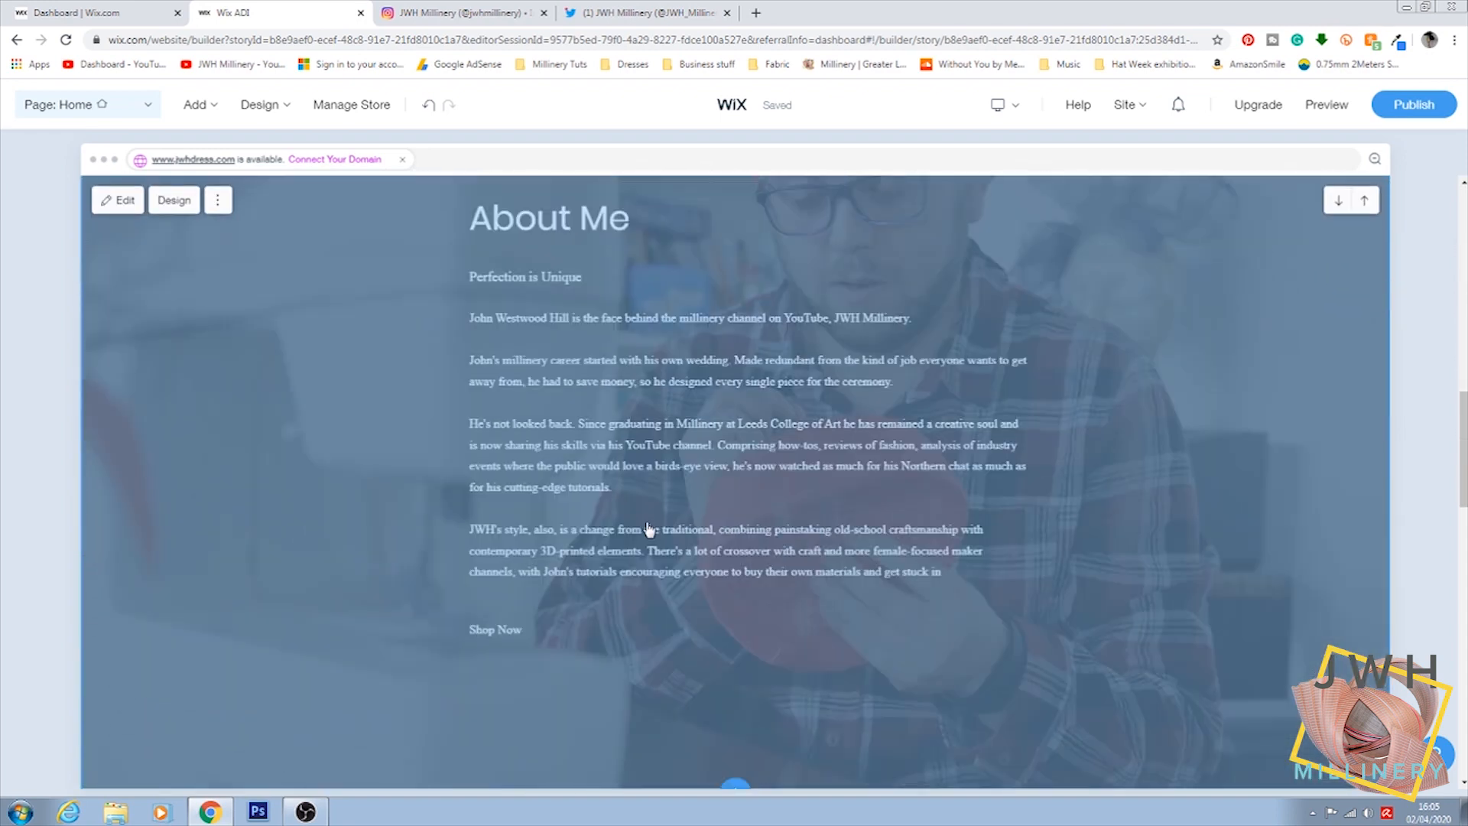
scroll(646, 532, up, 4)
scroll(649, 527, up, 10)
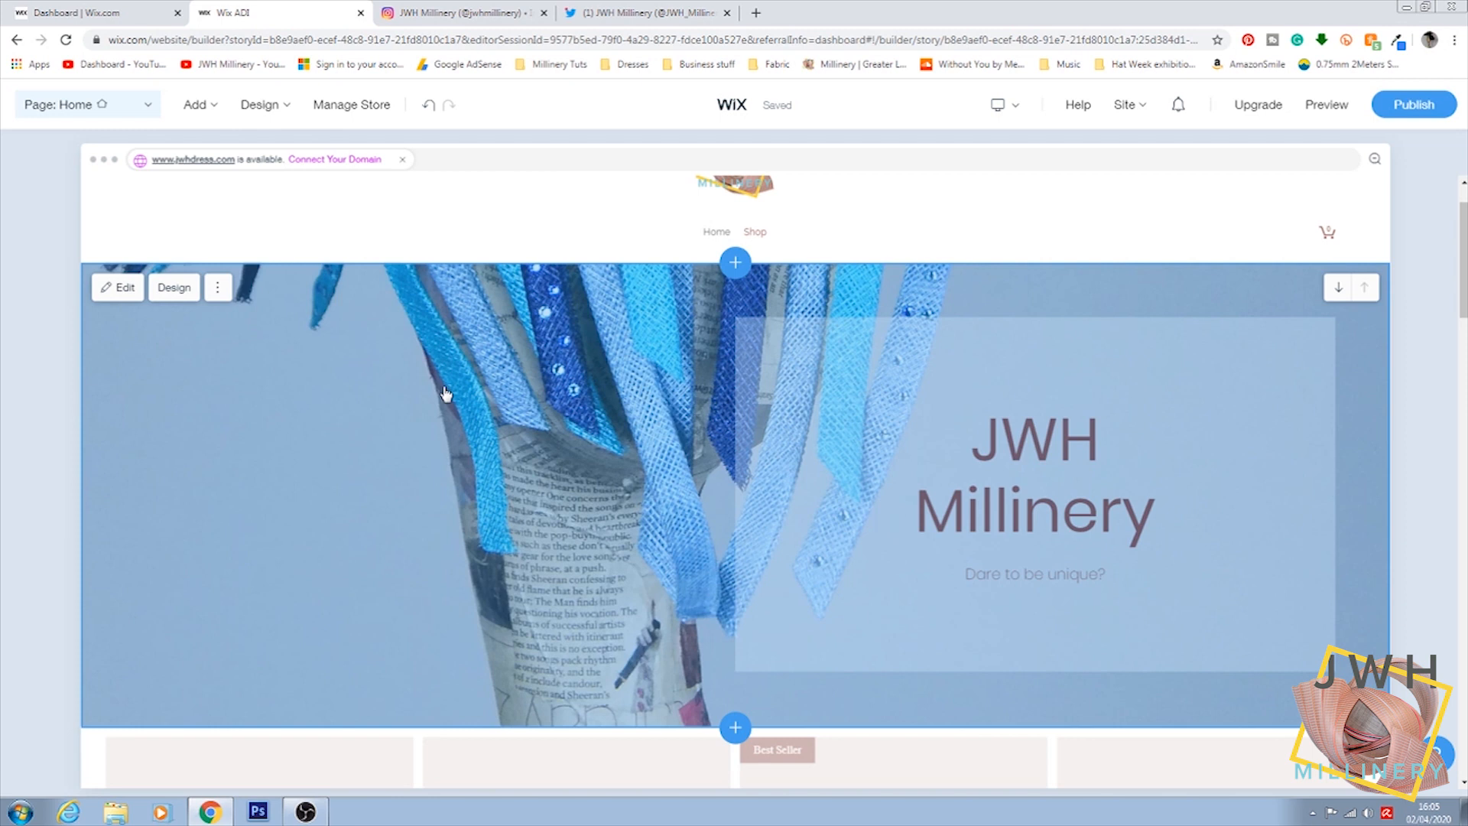
scroll(588, 497, down, 8)
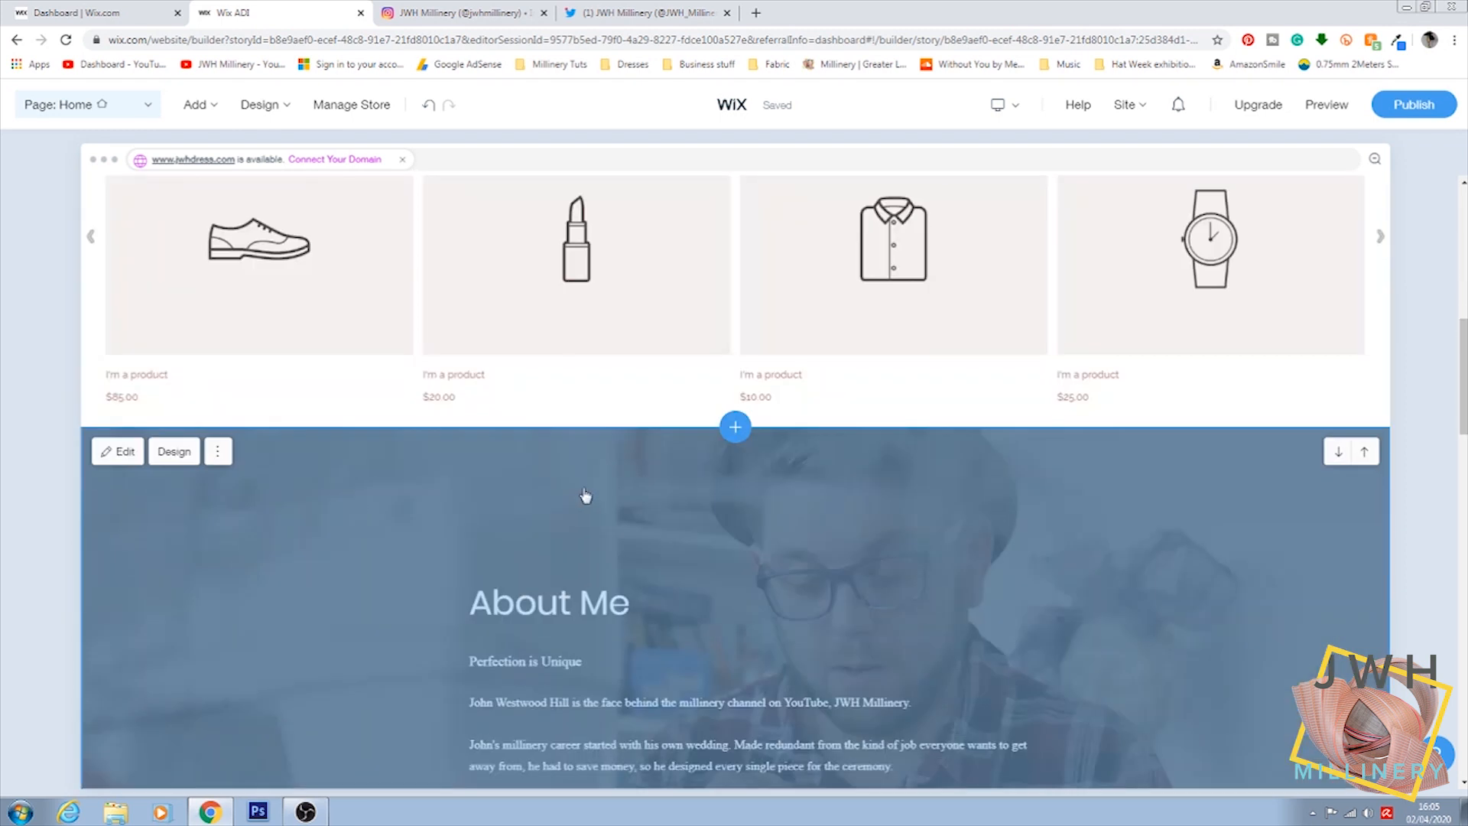
scroll(901, 502, down, 3)
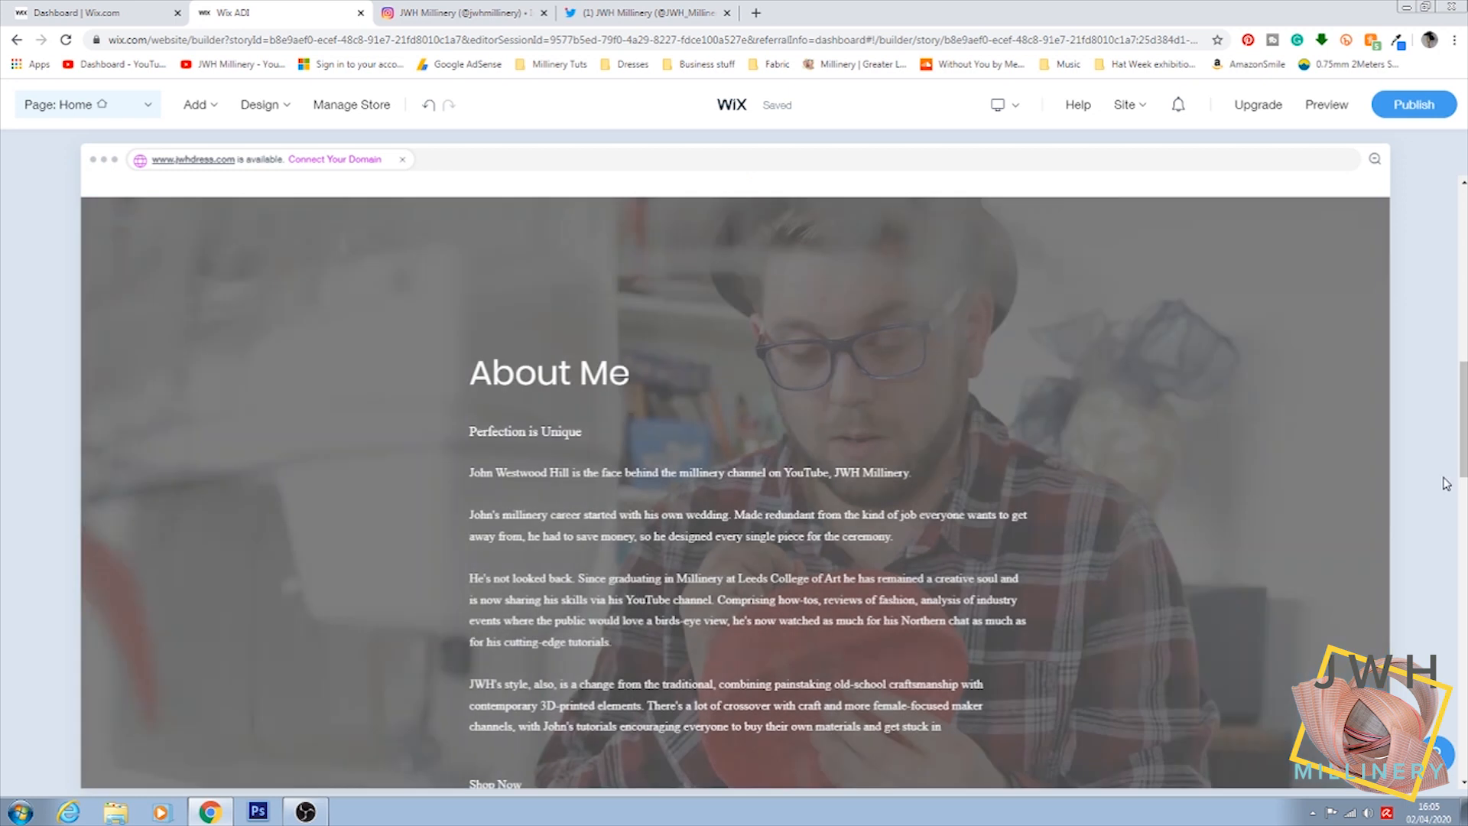
scroll(1450, 492, down, 8)
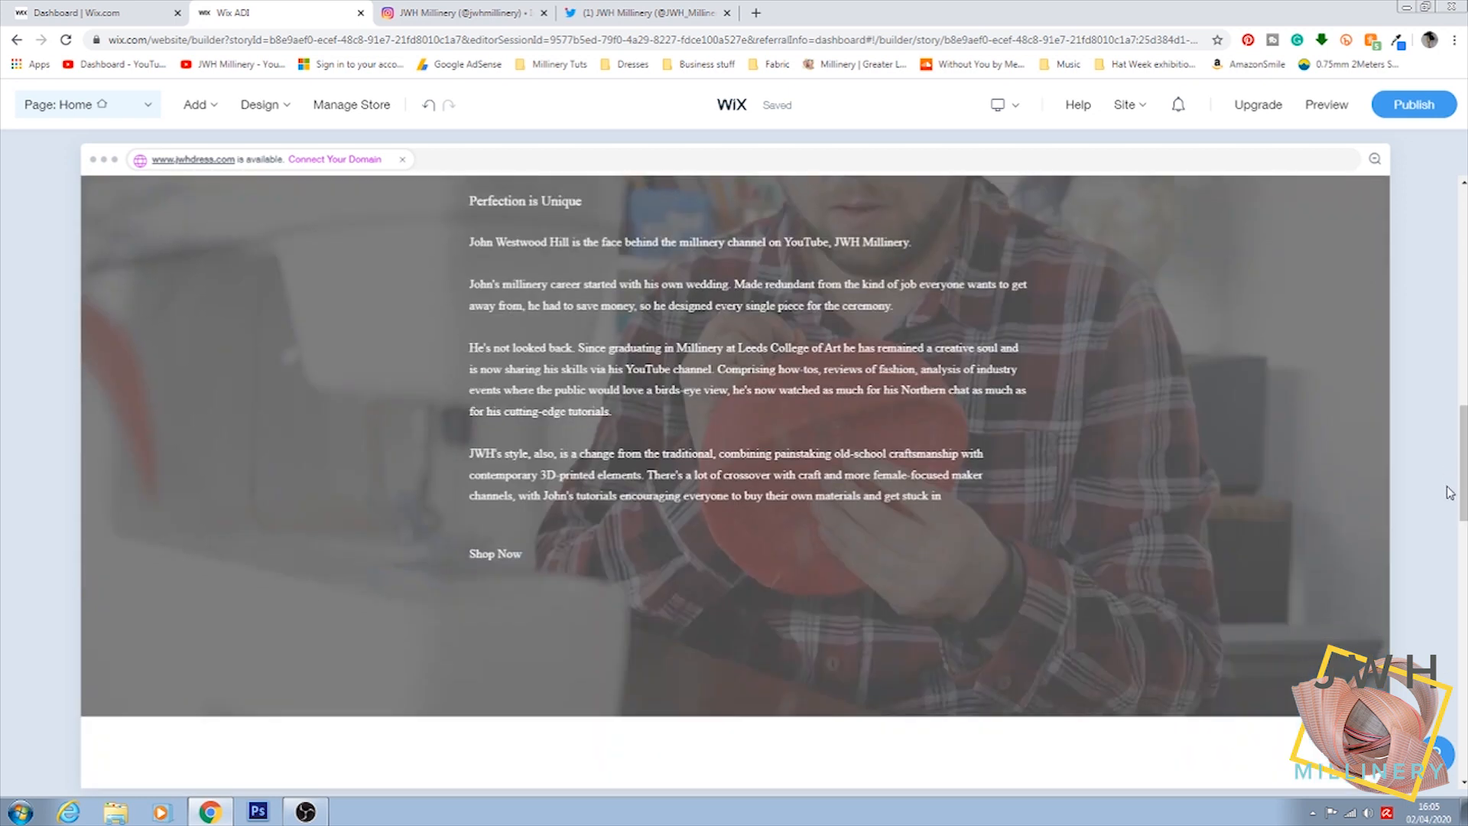
scroll(1275, 504, down, 6)
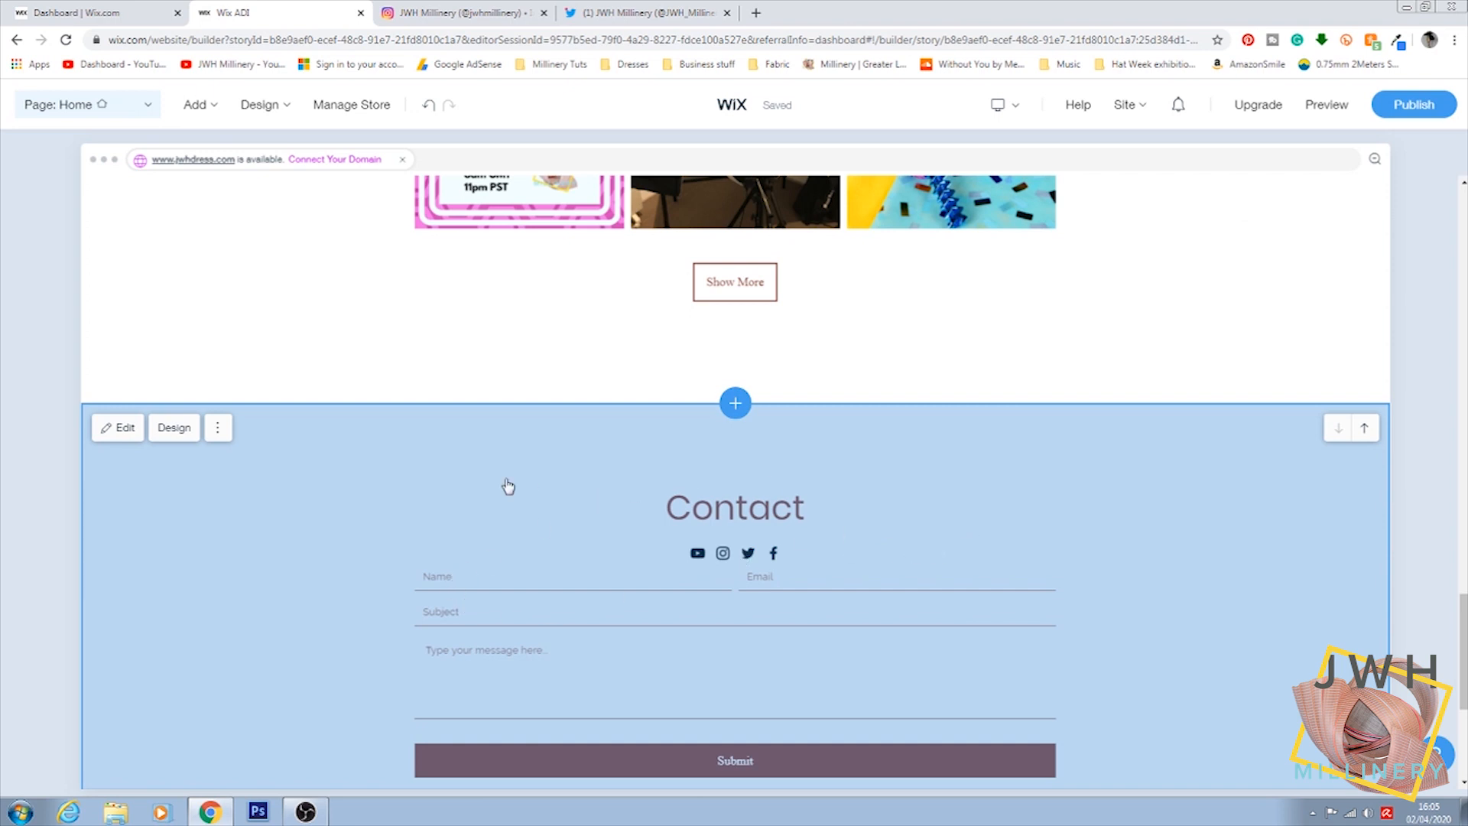
scroll(569, 549, down, 3)
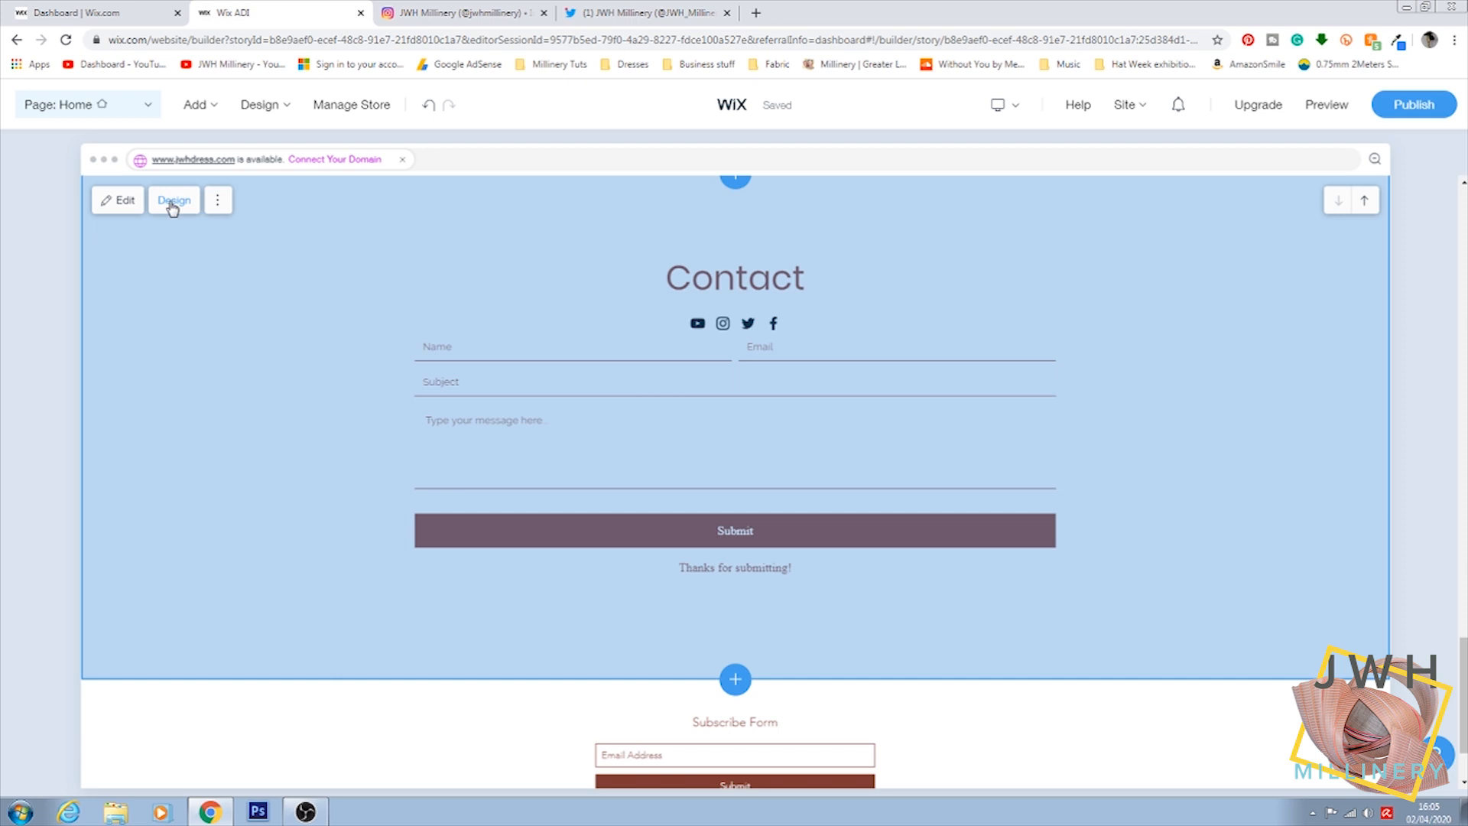
click(175, 201)
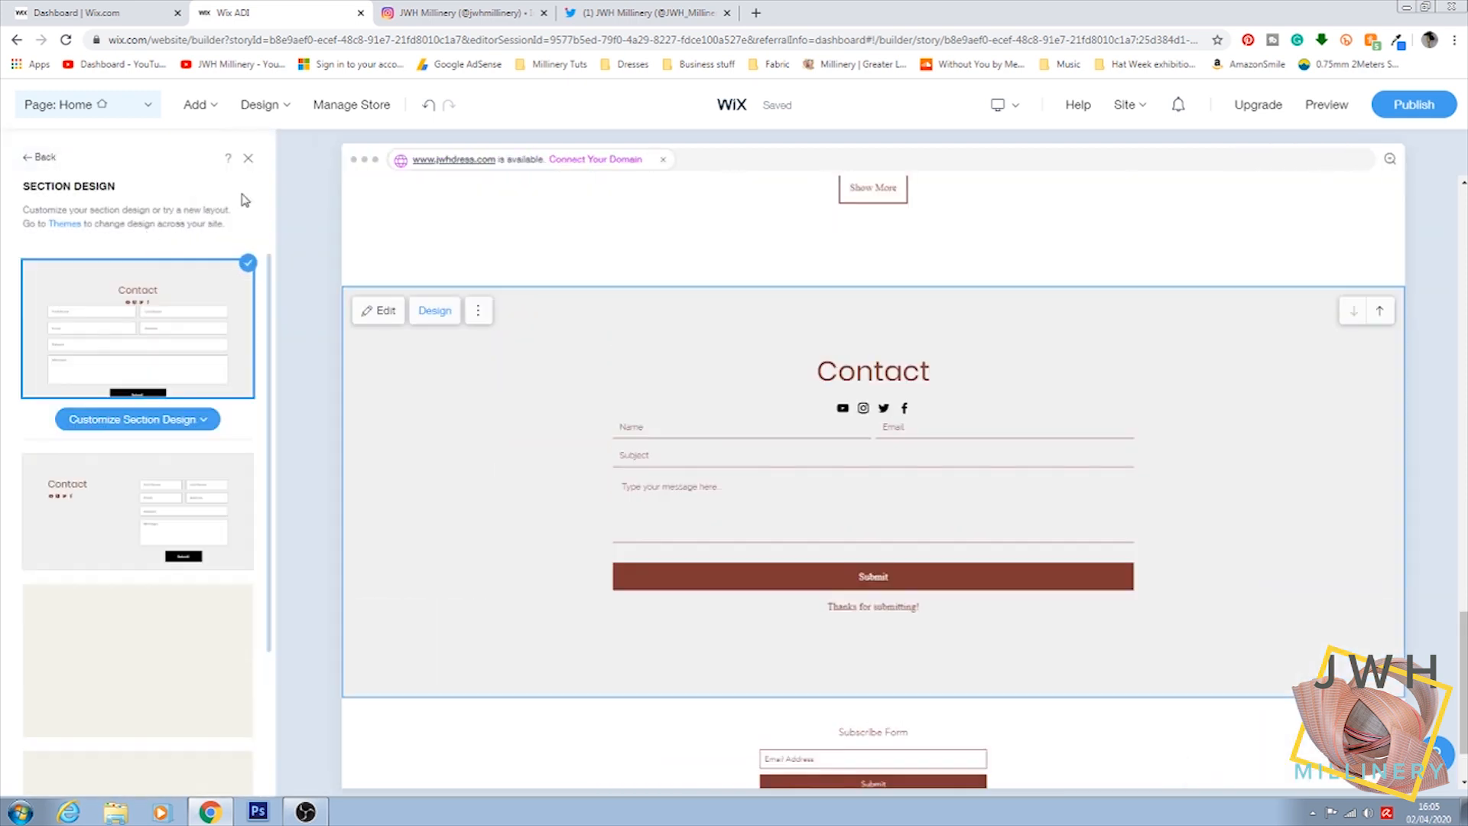
click(250, 160)
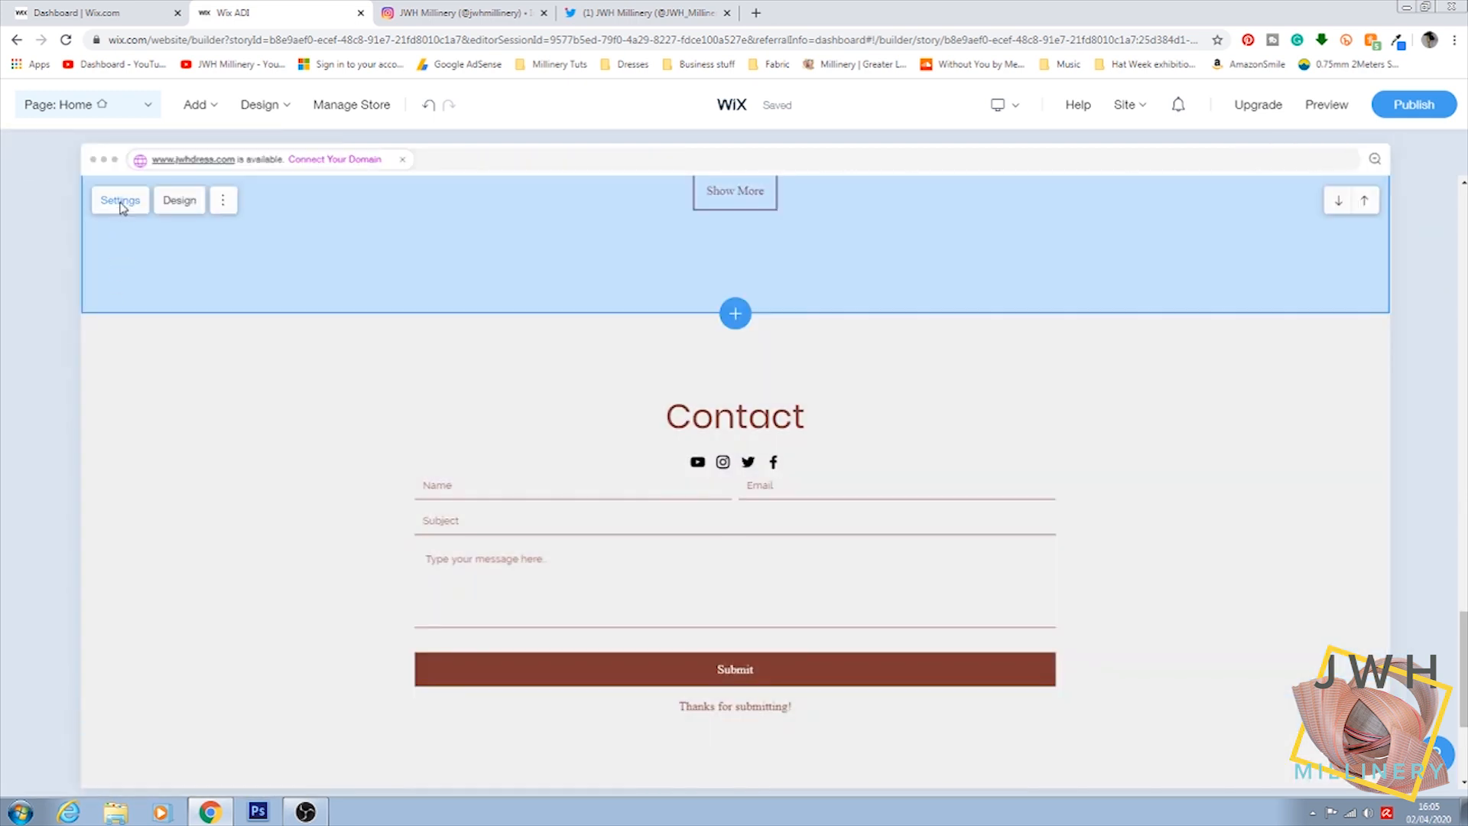
click(120, 203)
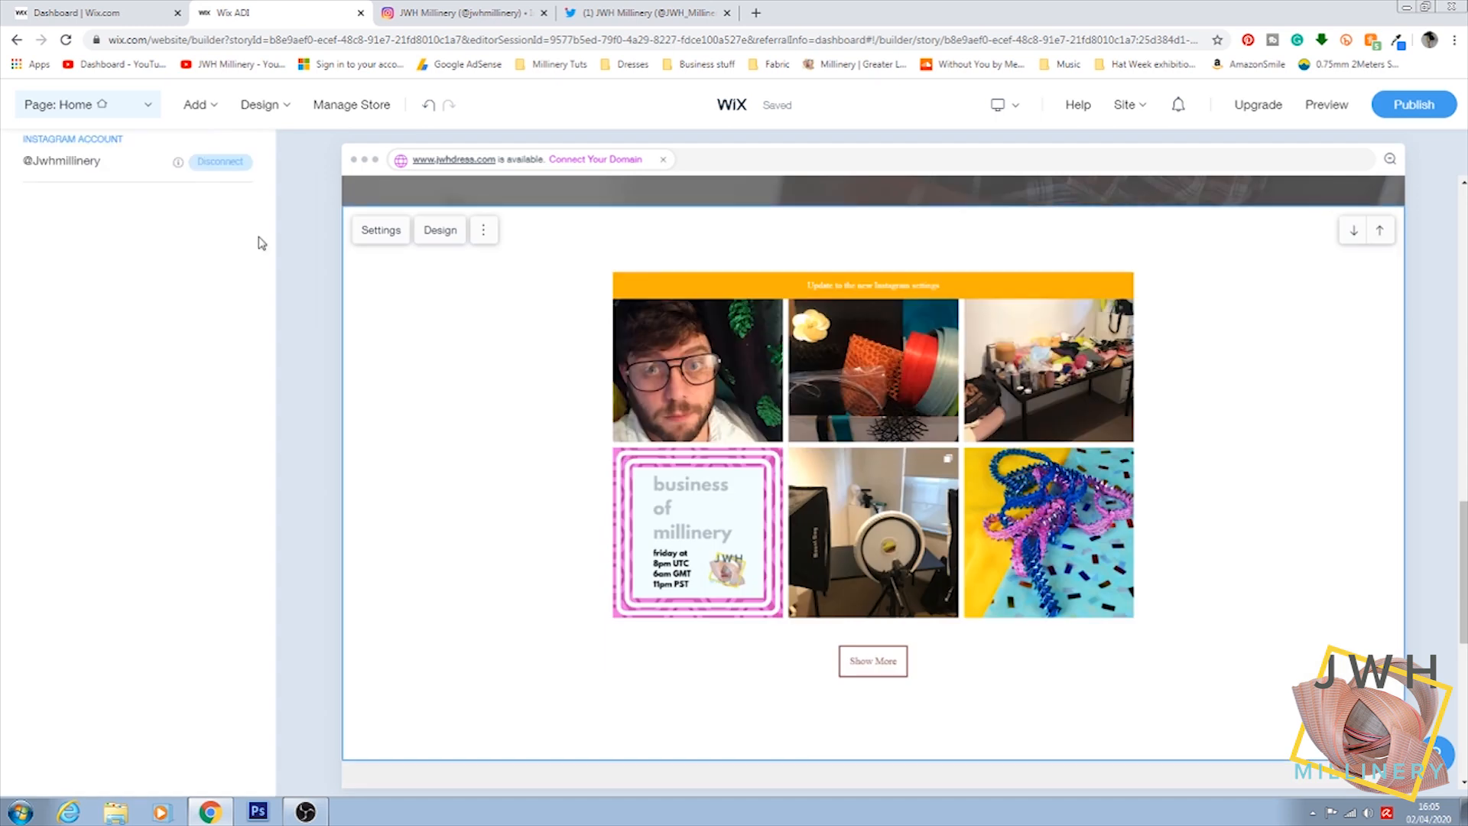
click(260, 104)
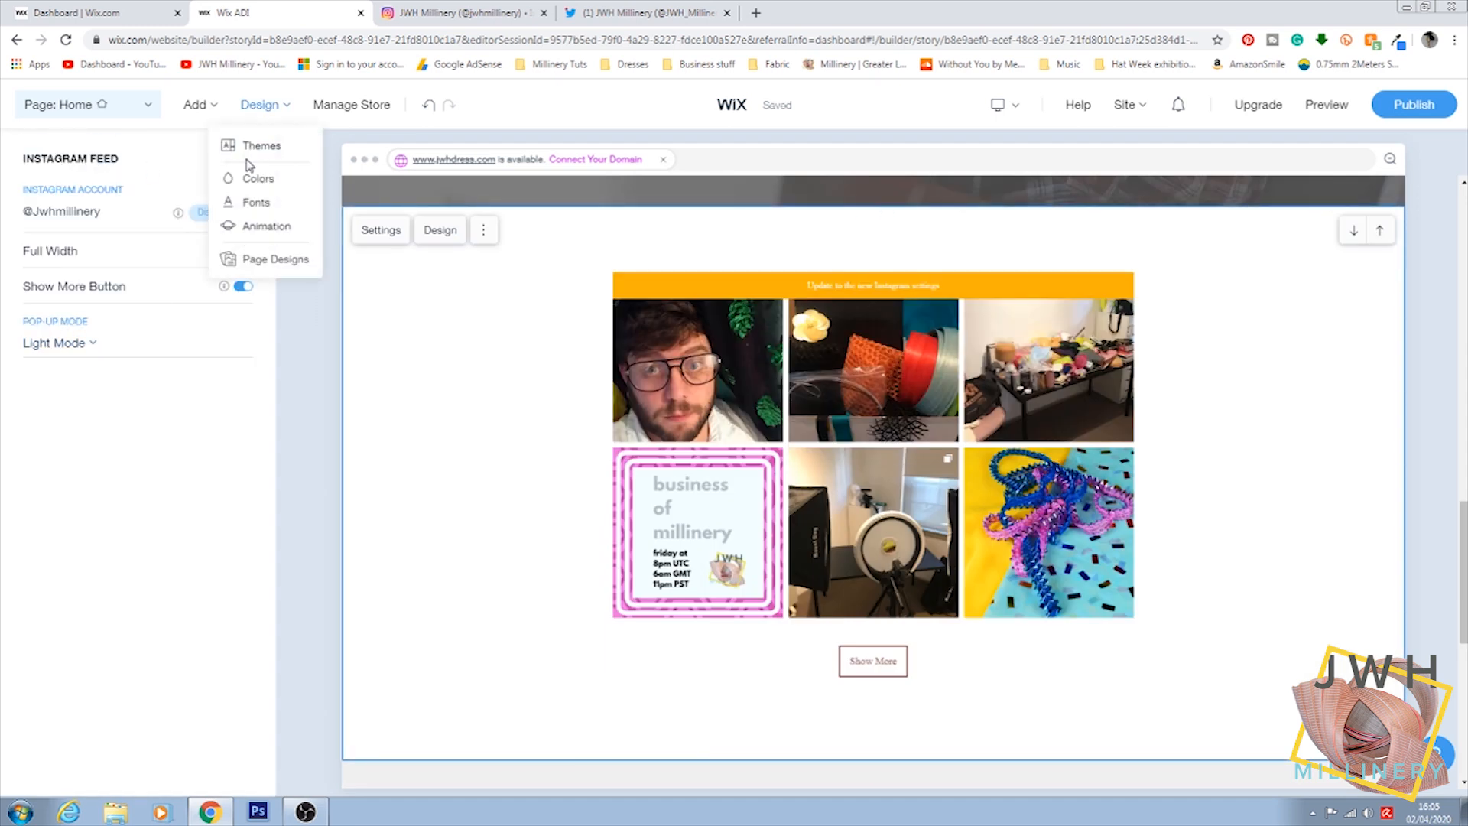
click(248, 158)
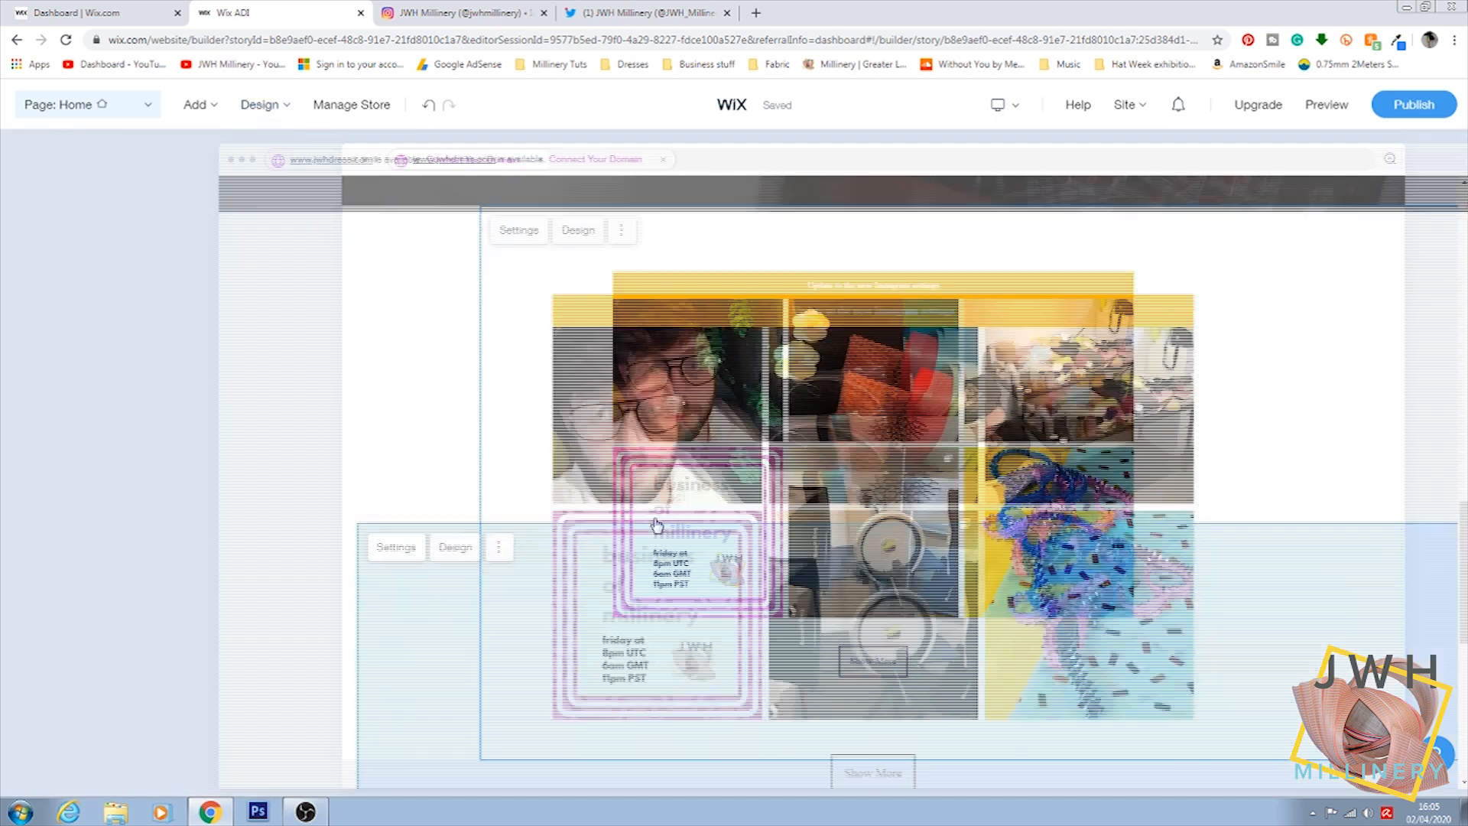
scroll(612, 535, down, 10)
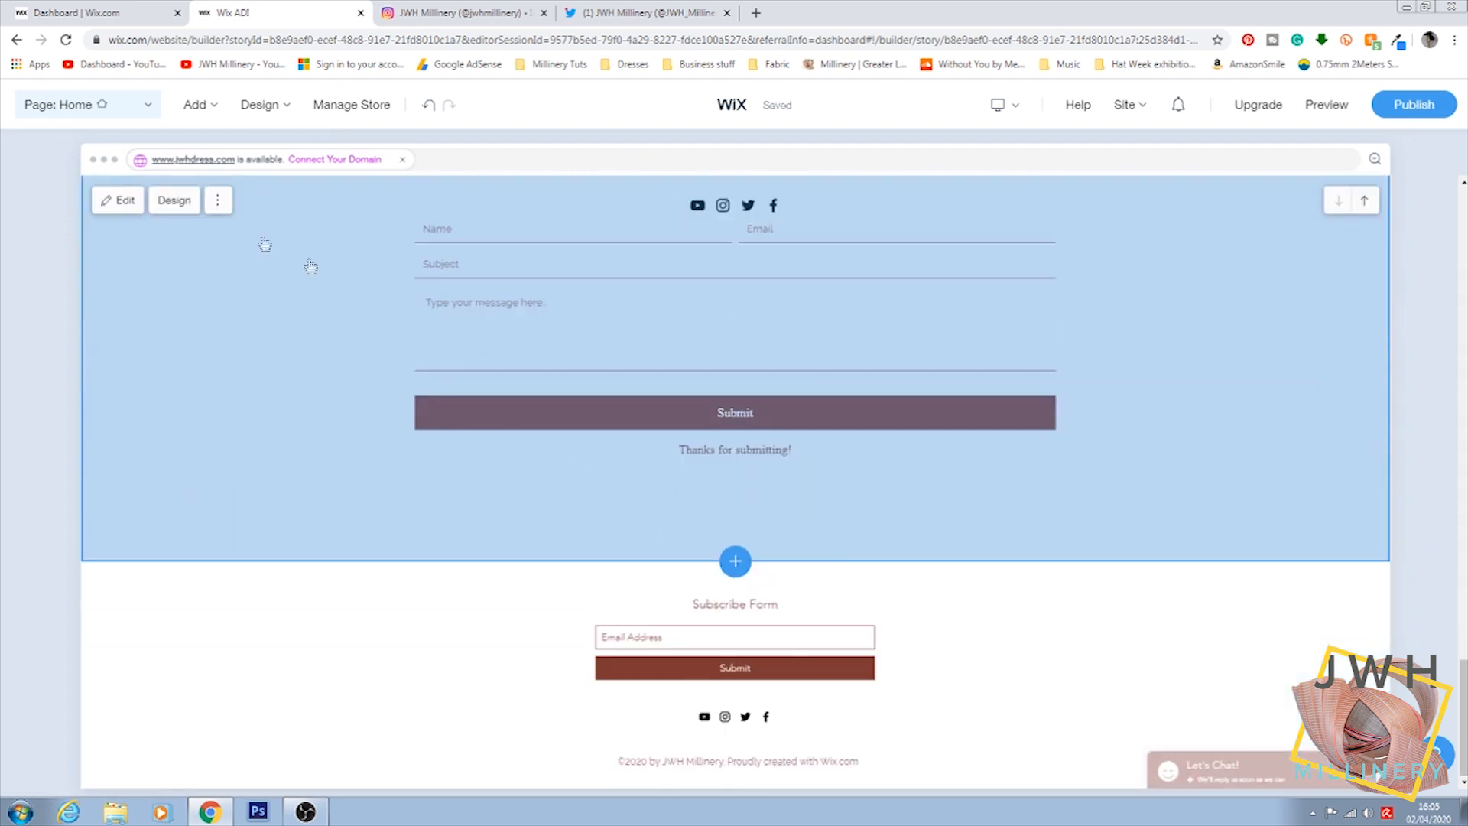
Step: Create a submissions table for the Contact section's form in its form settings, then close the section's settings
click(125, 202)
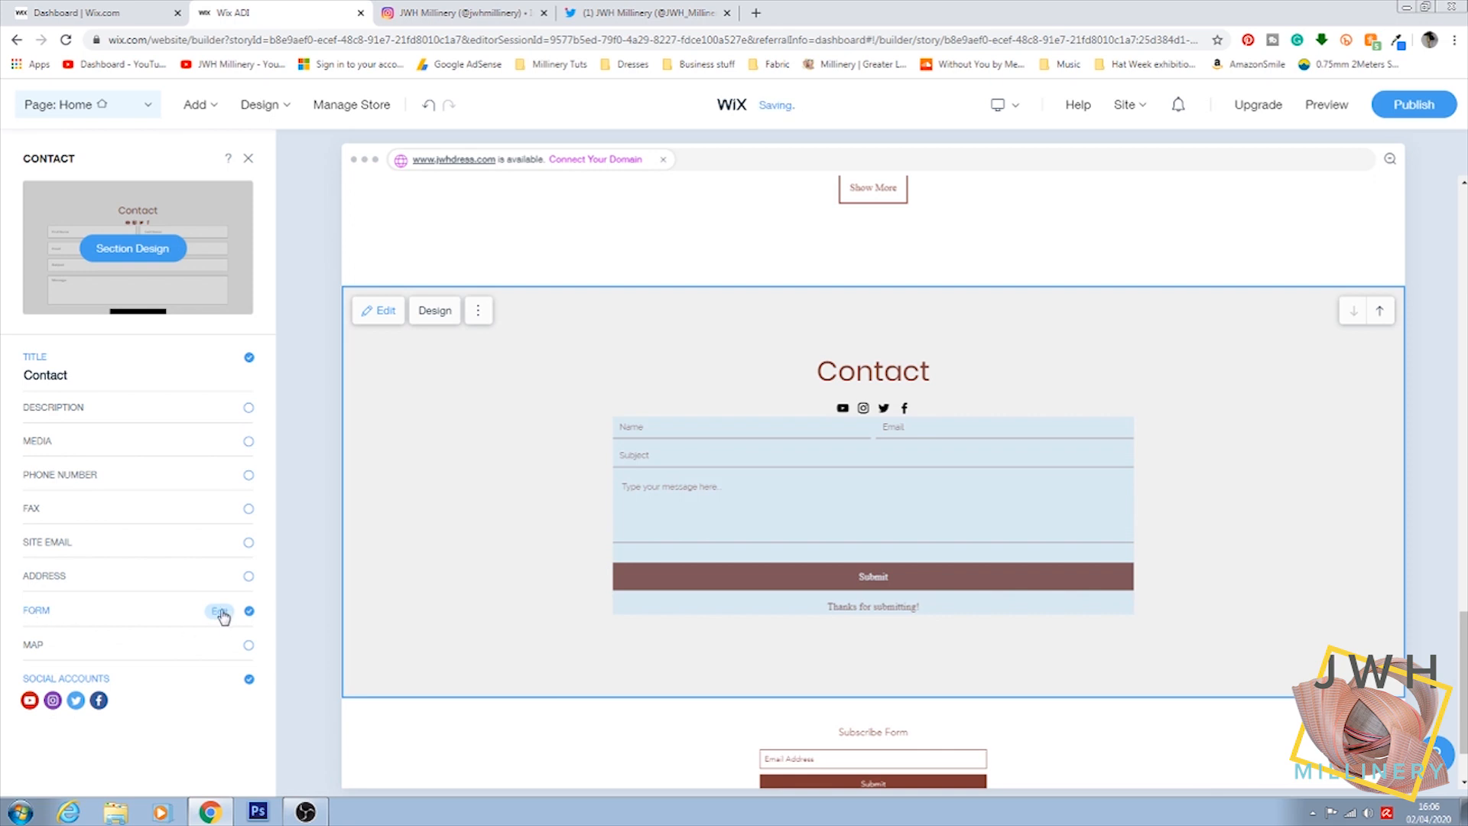
click(221, 613)
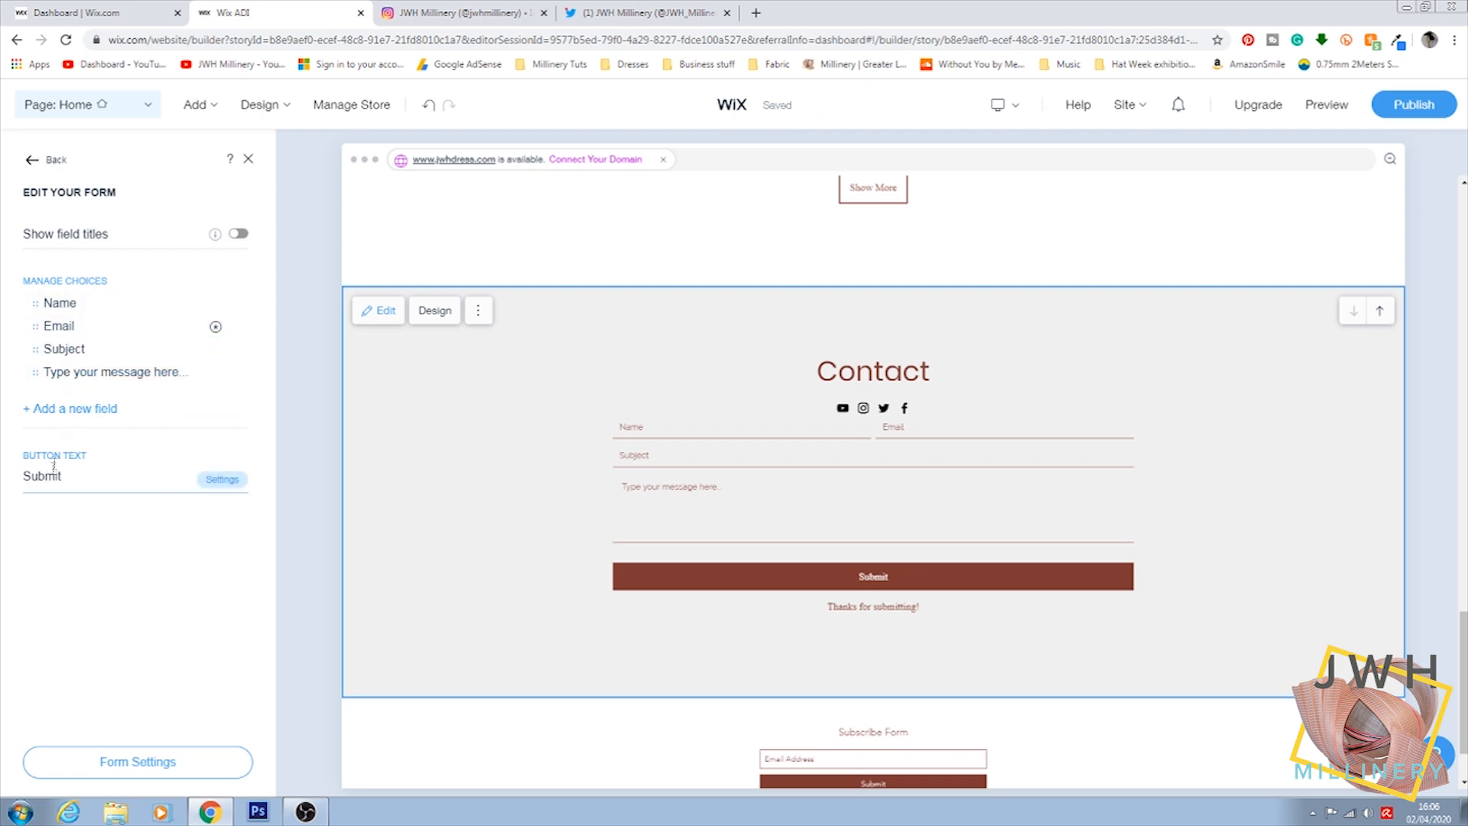
click(129, 771)
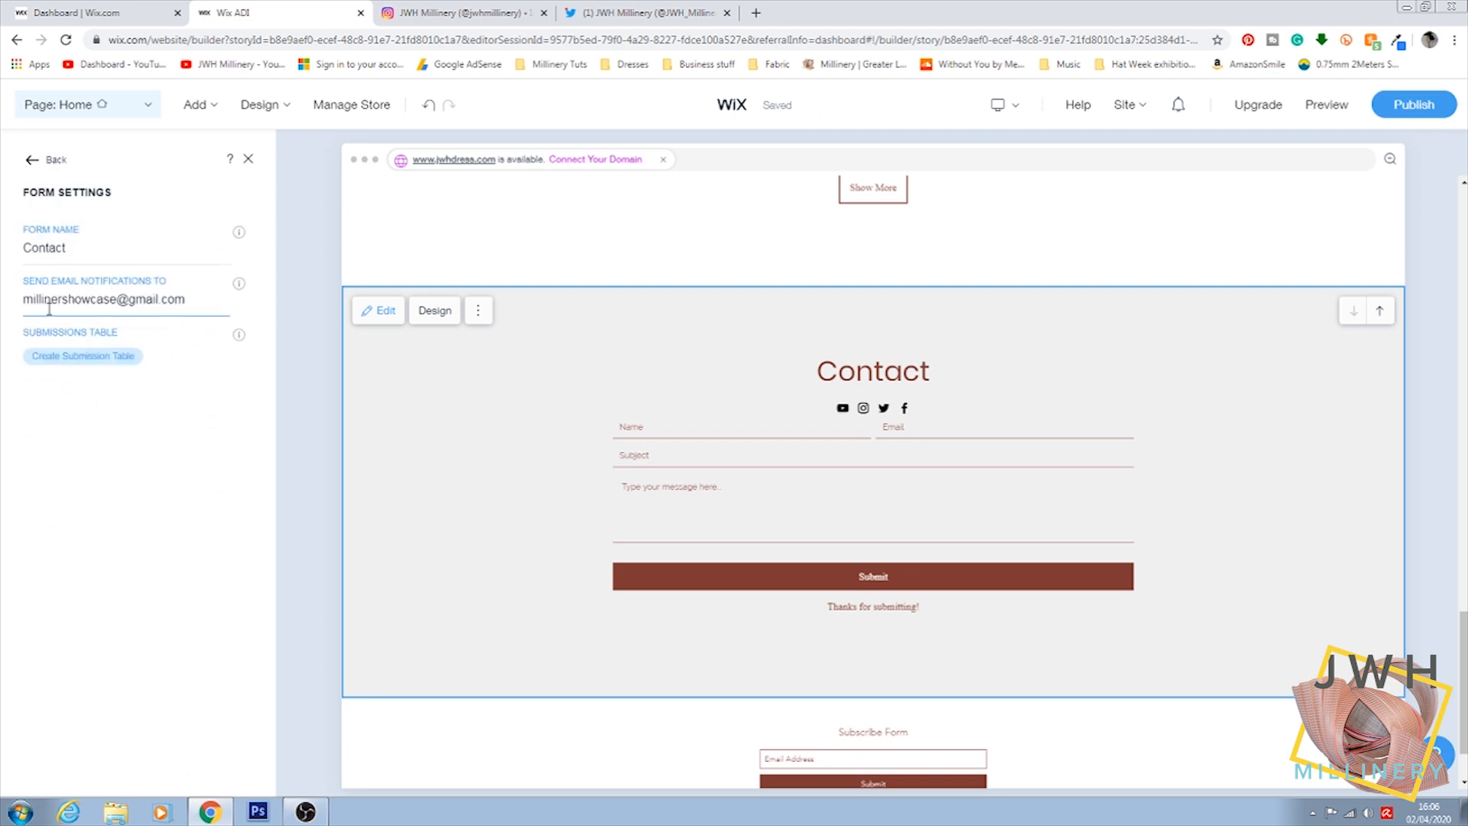
click(76, 369)
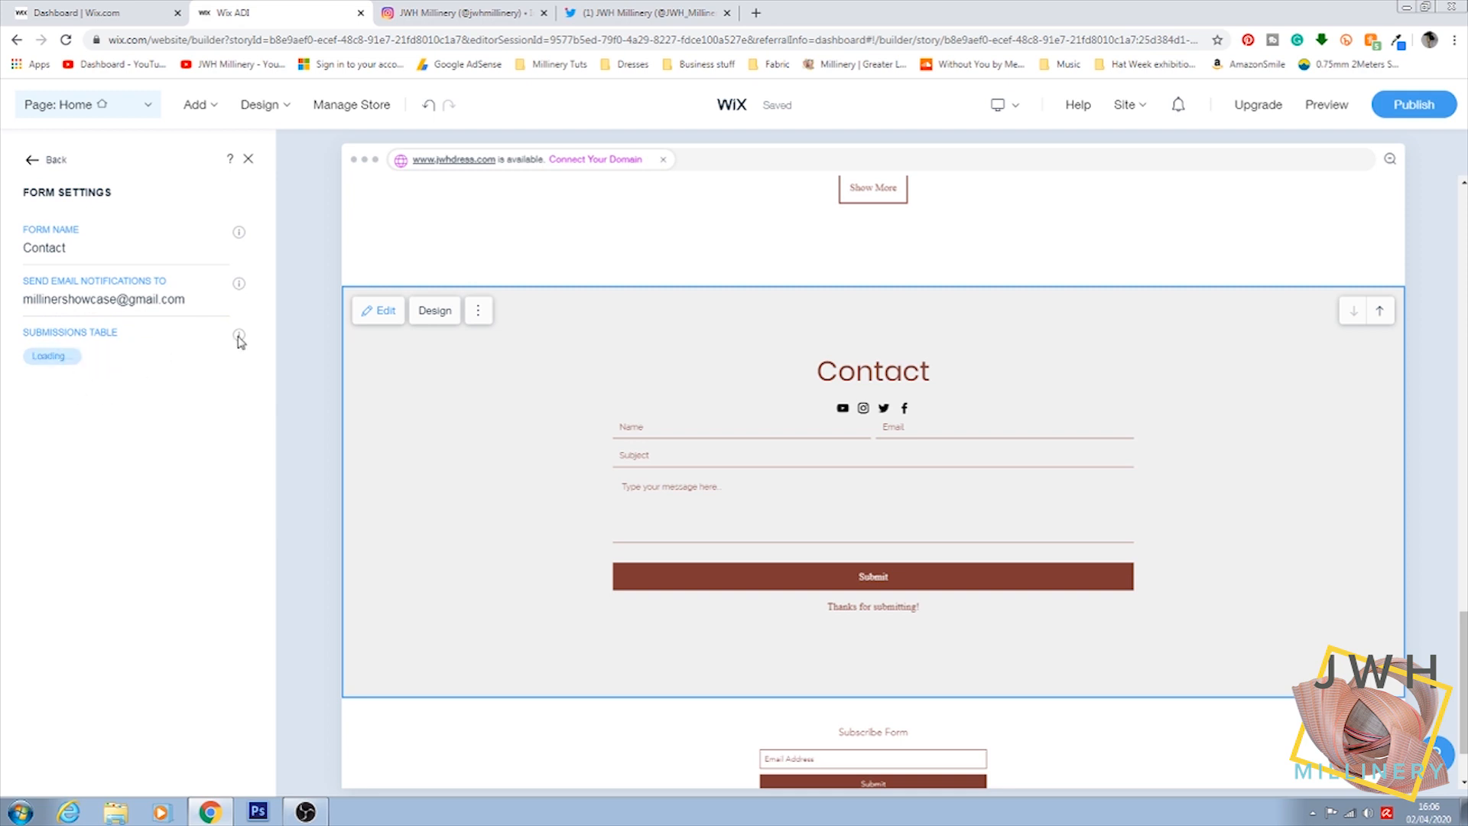
mouse_move(239, 341)
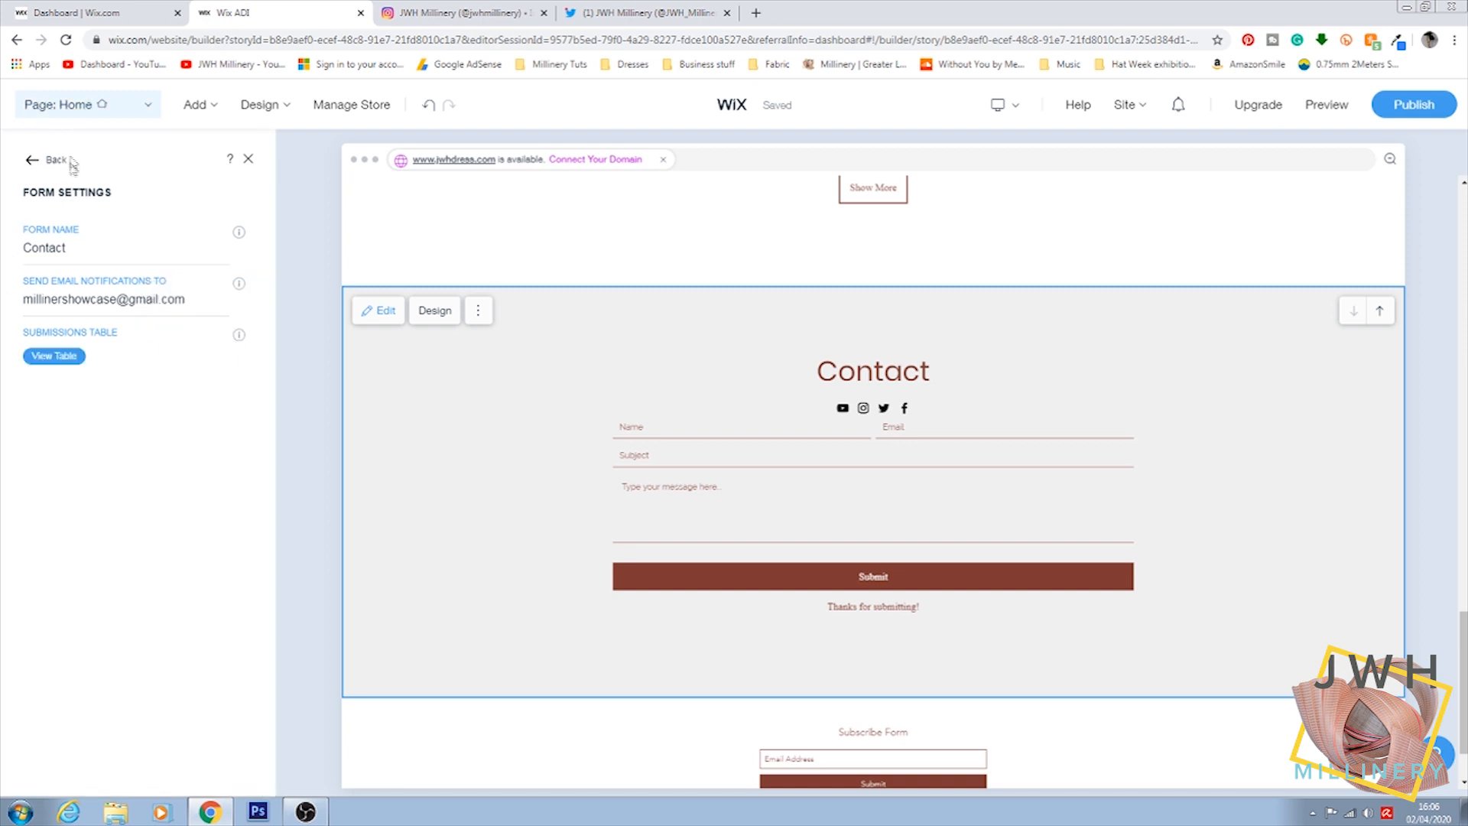
click(33, 161)
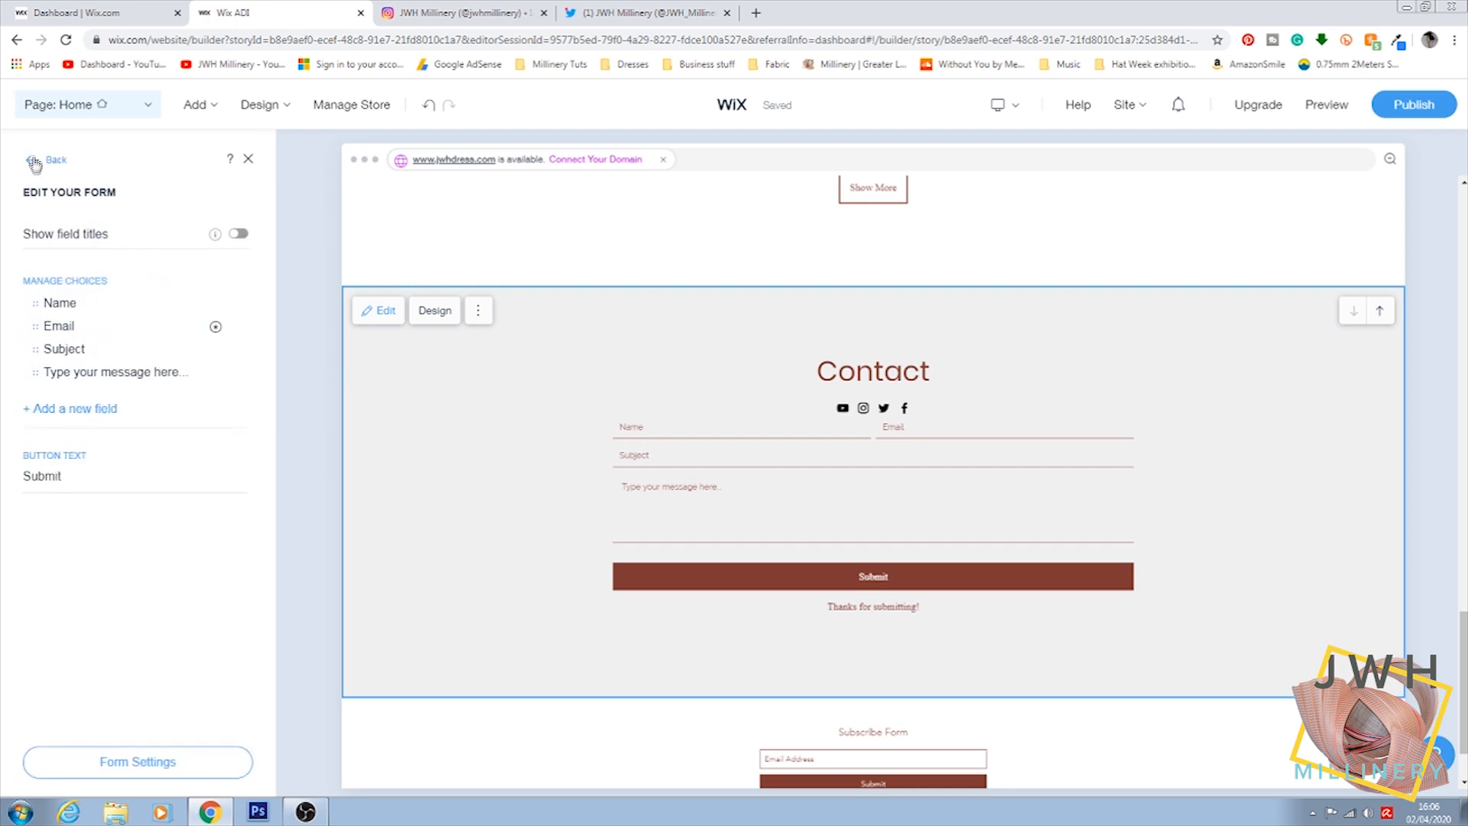
click(34, 162)
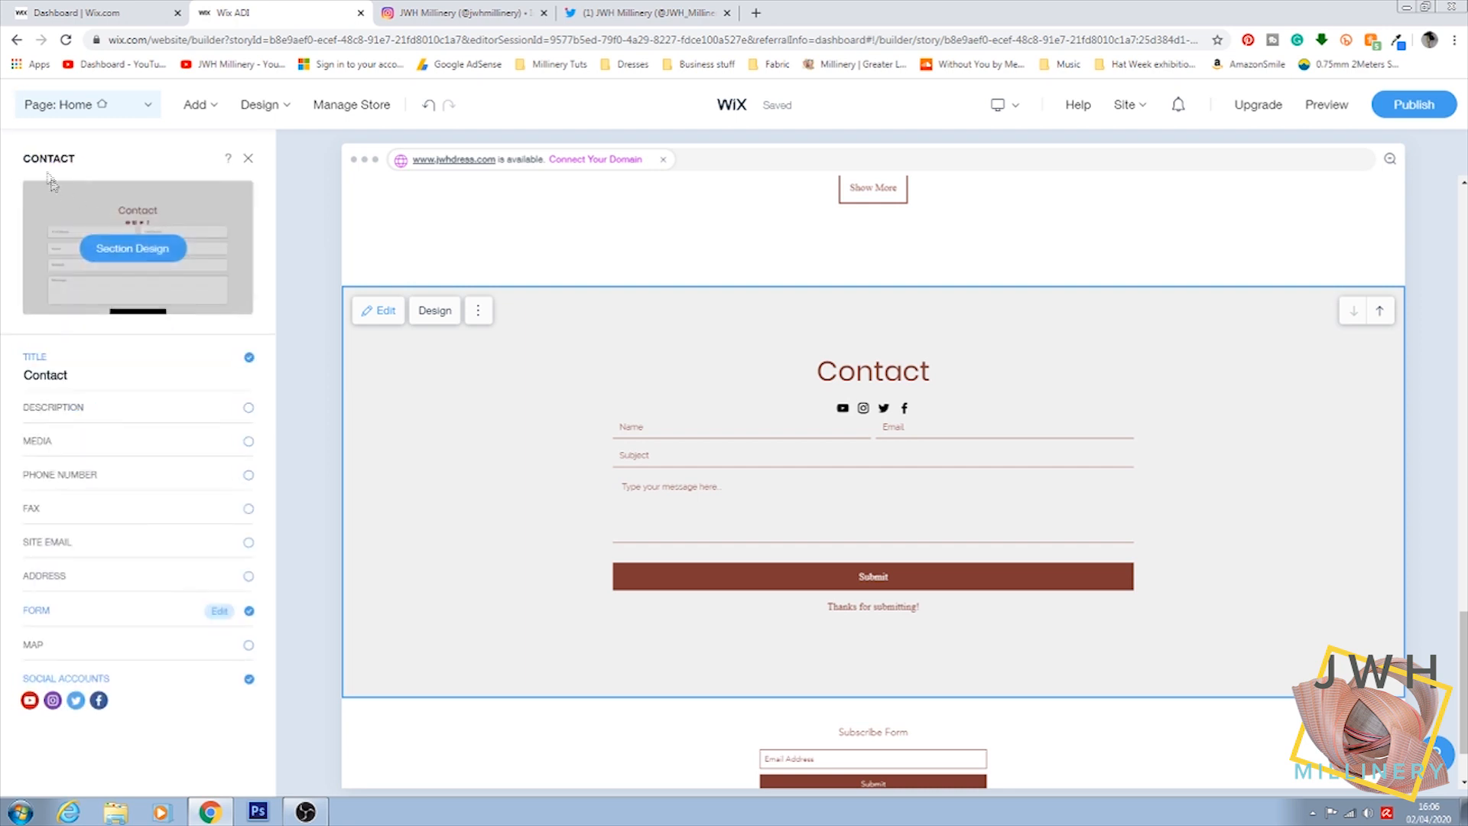
click(248, 160)
Step: Open store management from the homepage's product gallery and display the list of store products
scroll(692, 390, up, 10)
scroll(680, 378, up, 5)
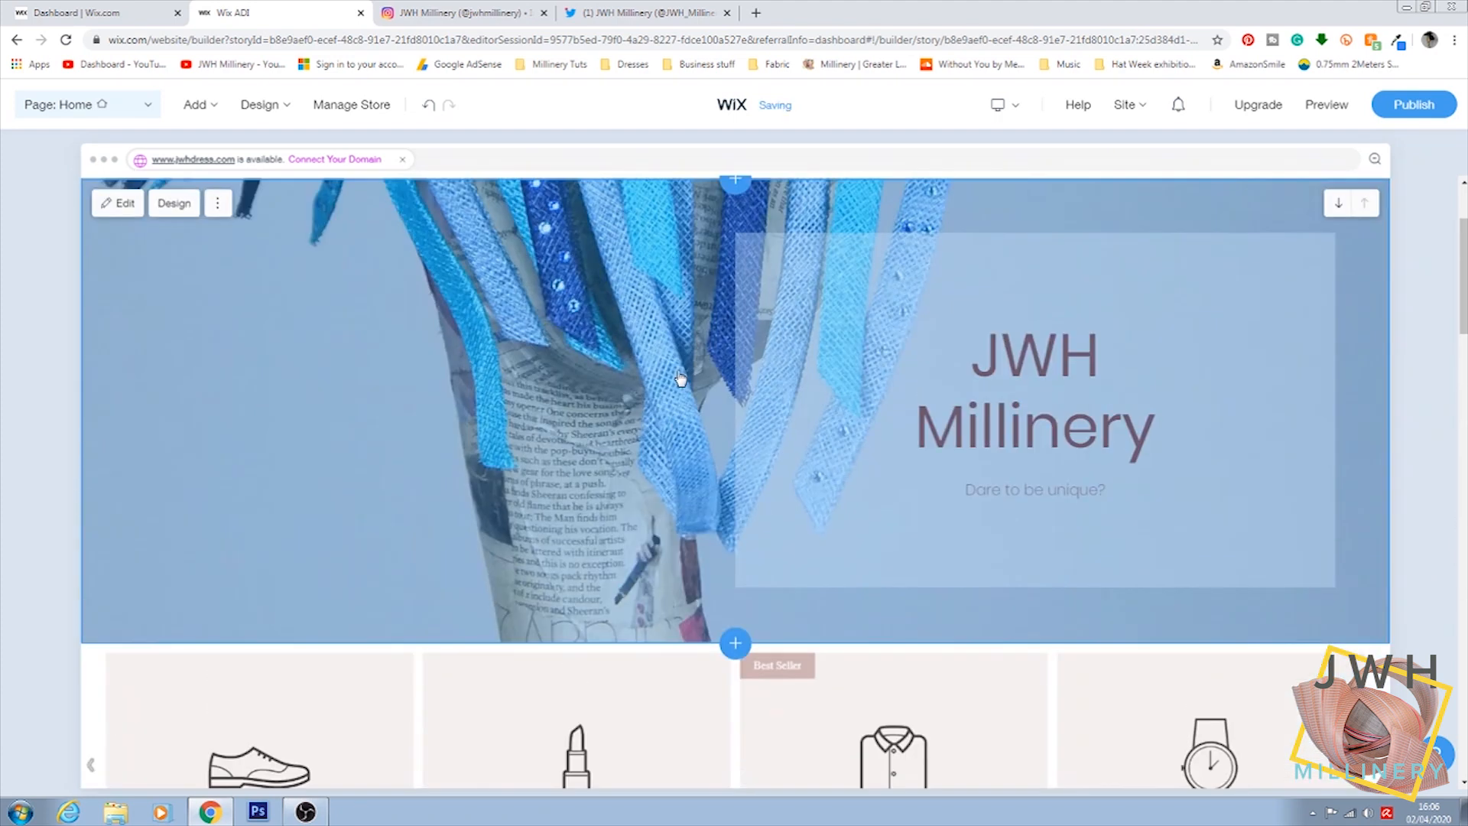
scroll(672, 382, down, 2)
mouse_move(938, 466)
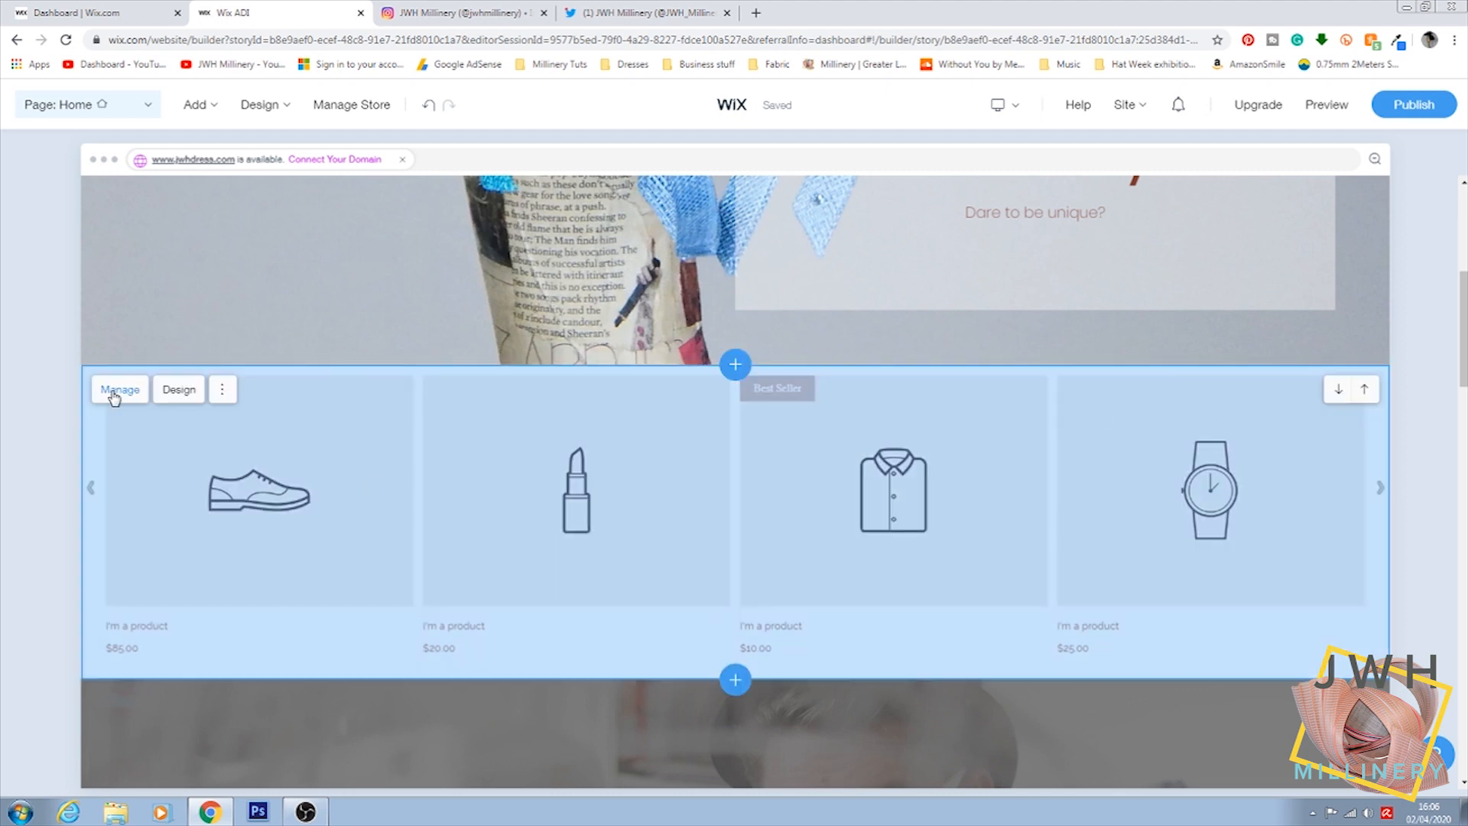
click(119, 391)
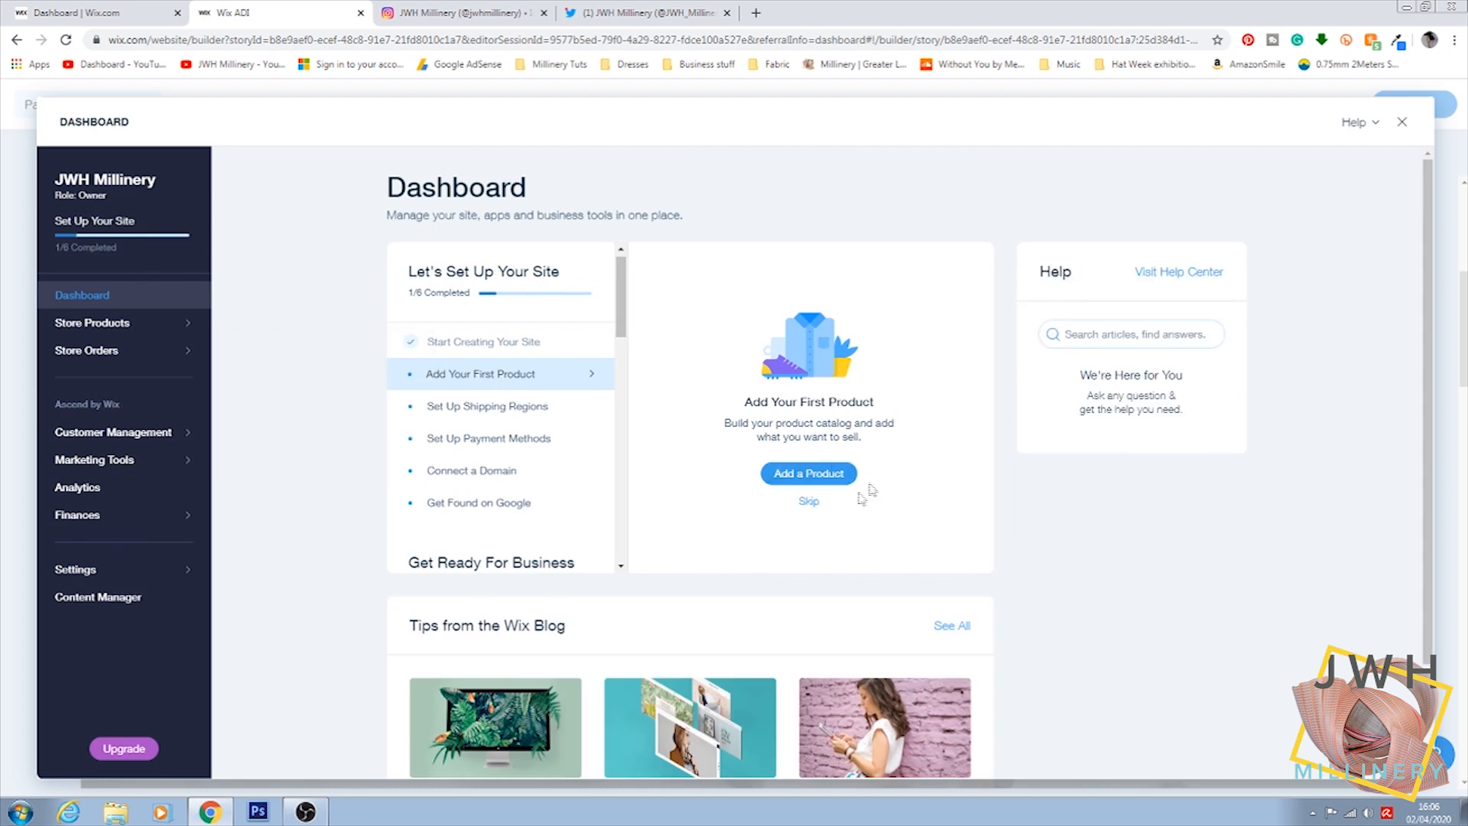
click(143, 325)
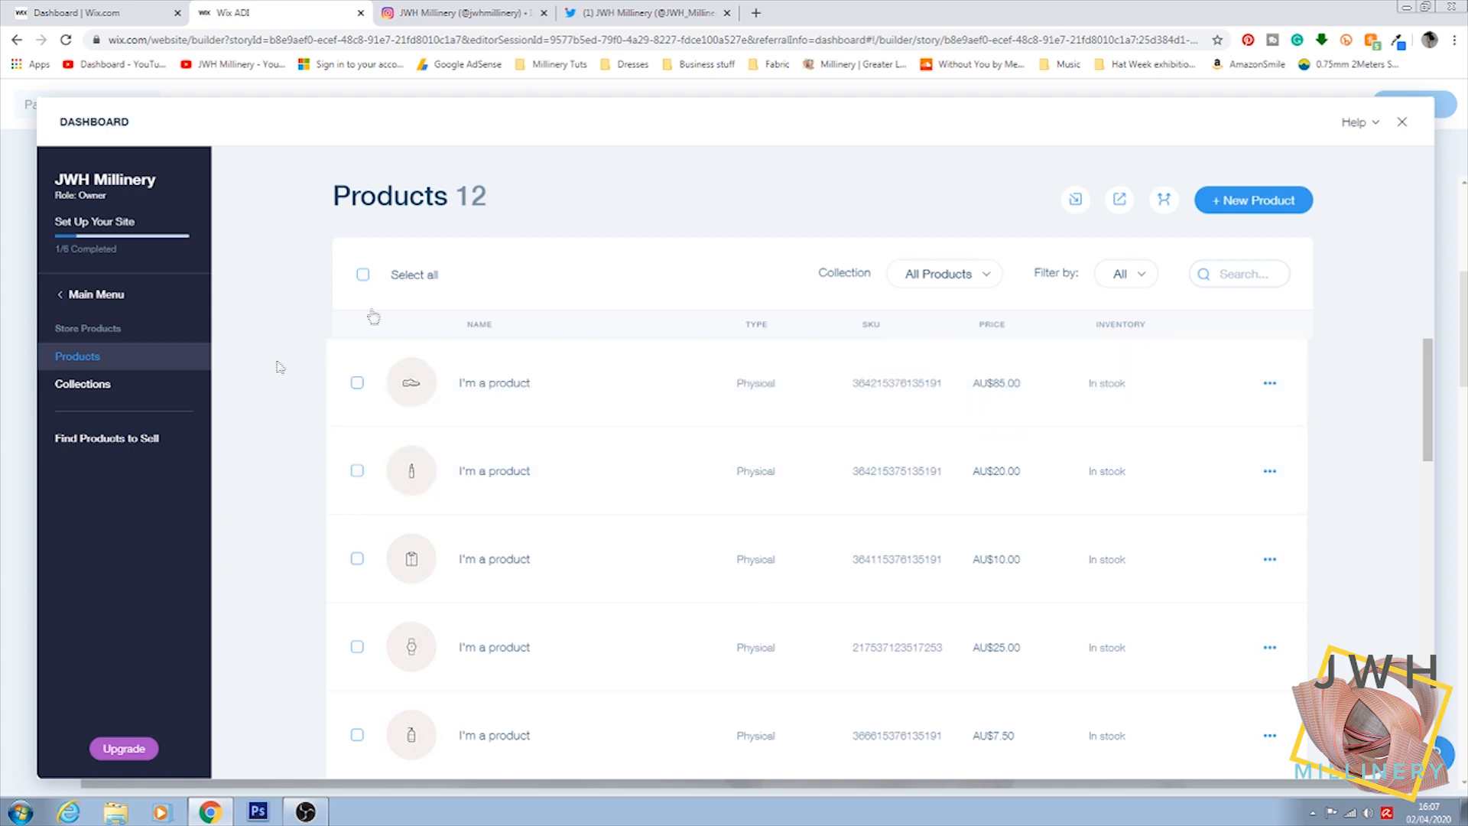
Step: Delete all the sample products from the store's product list
scroll(497, 443, down, 5)
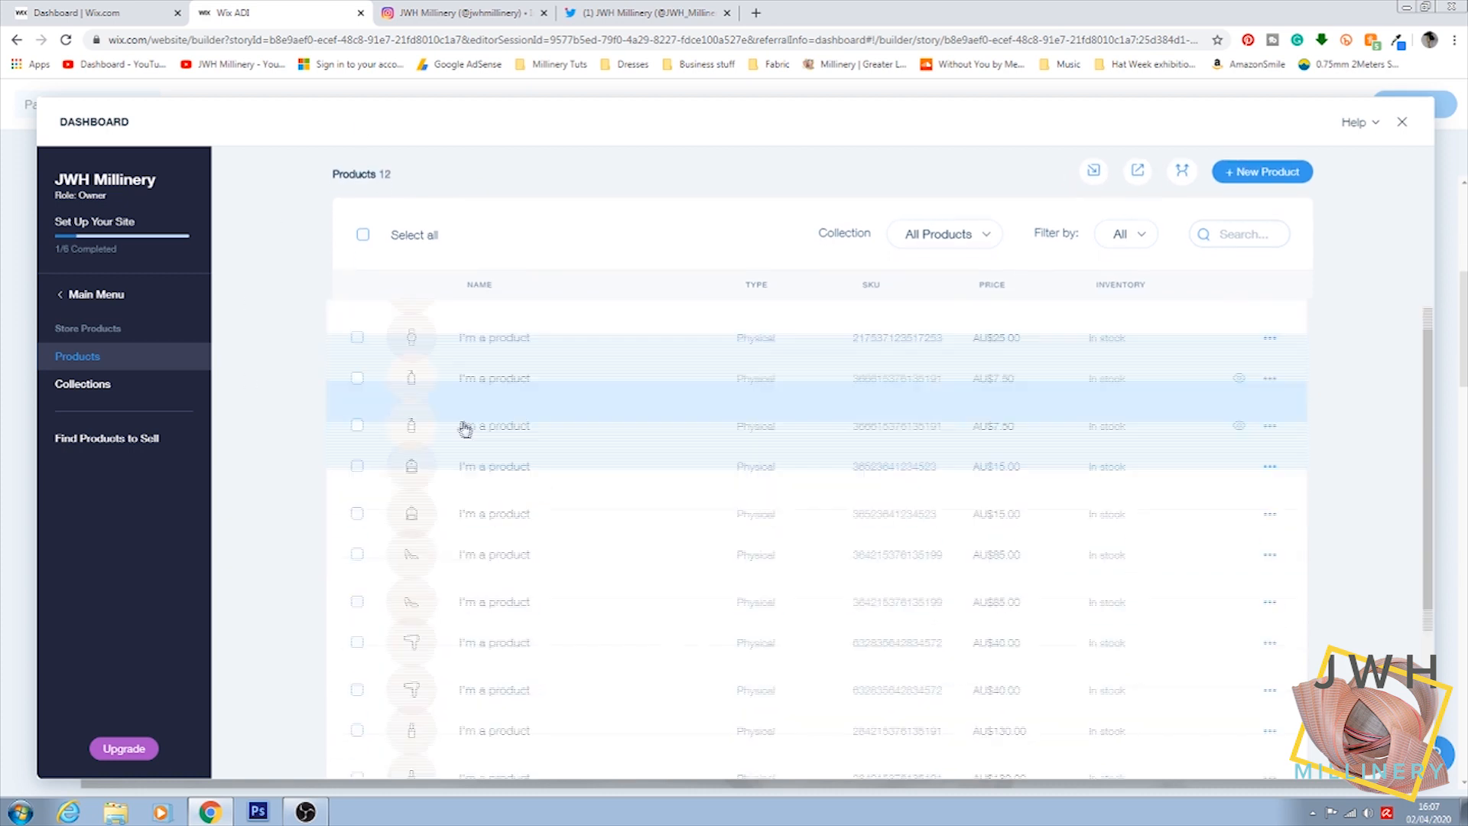
scroll(481, 450, up, 5)
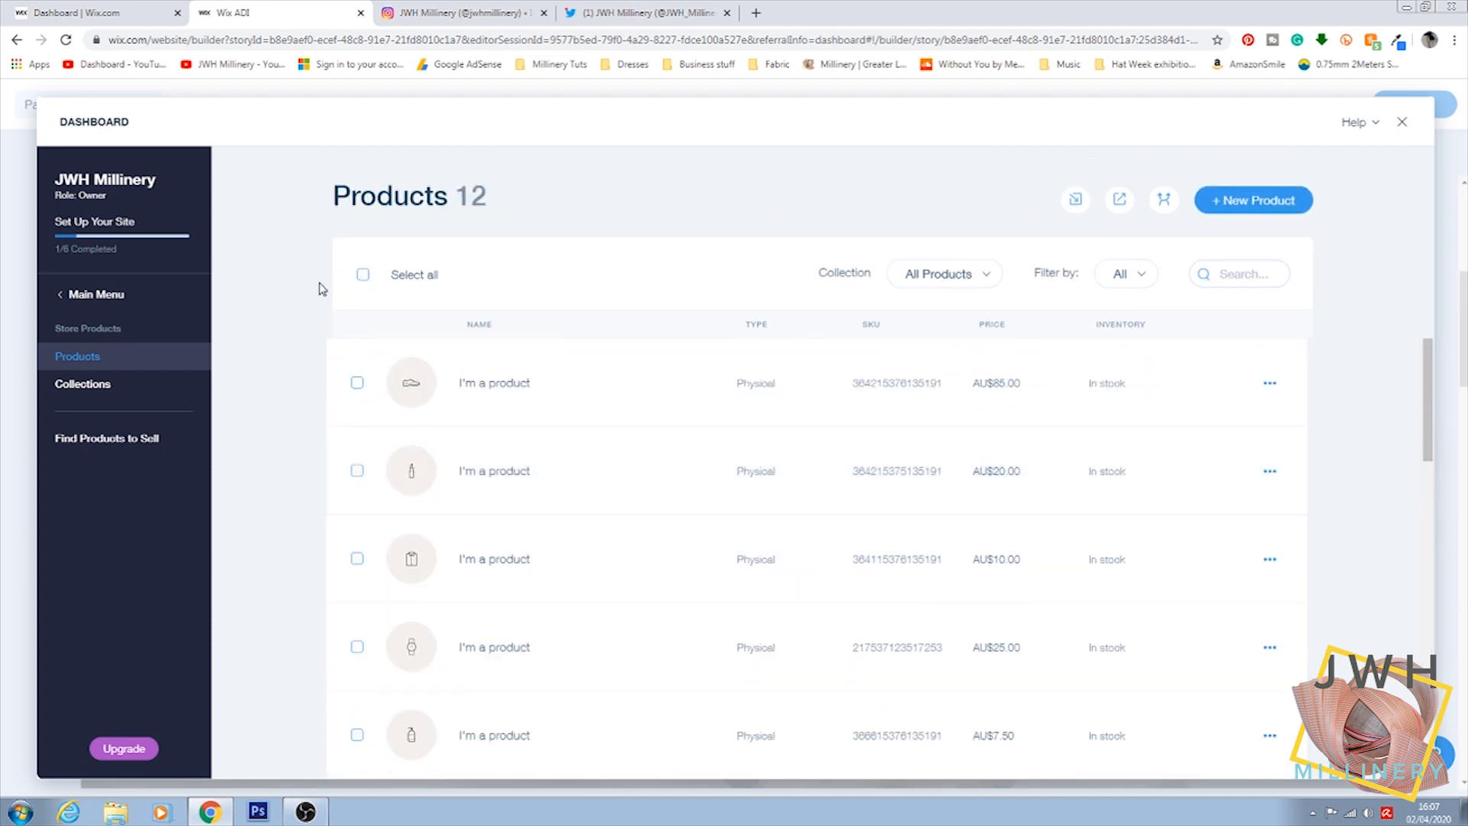
click(364, 275)
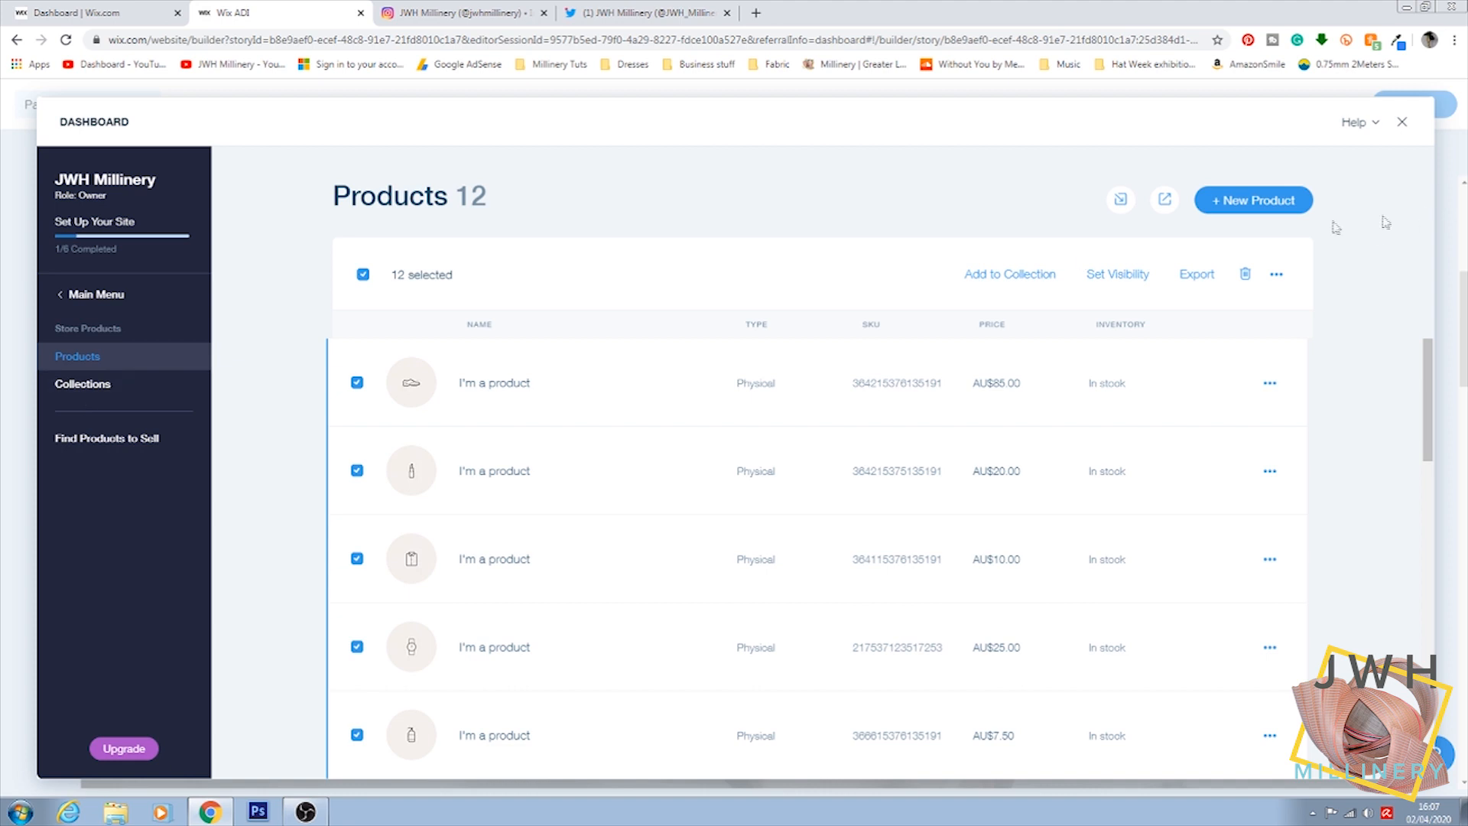
click(1244, 274)
click(917, 505)
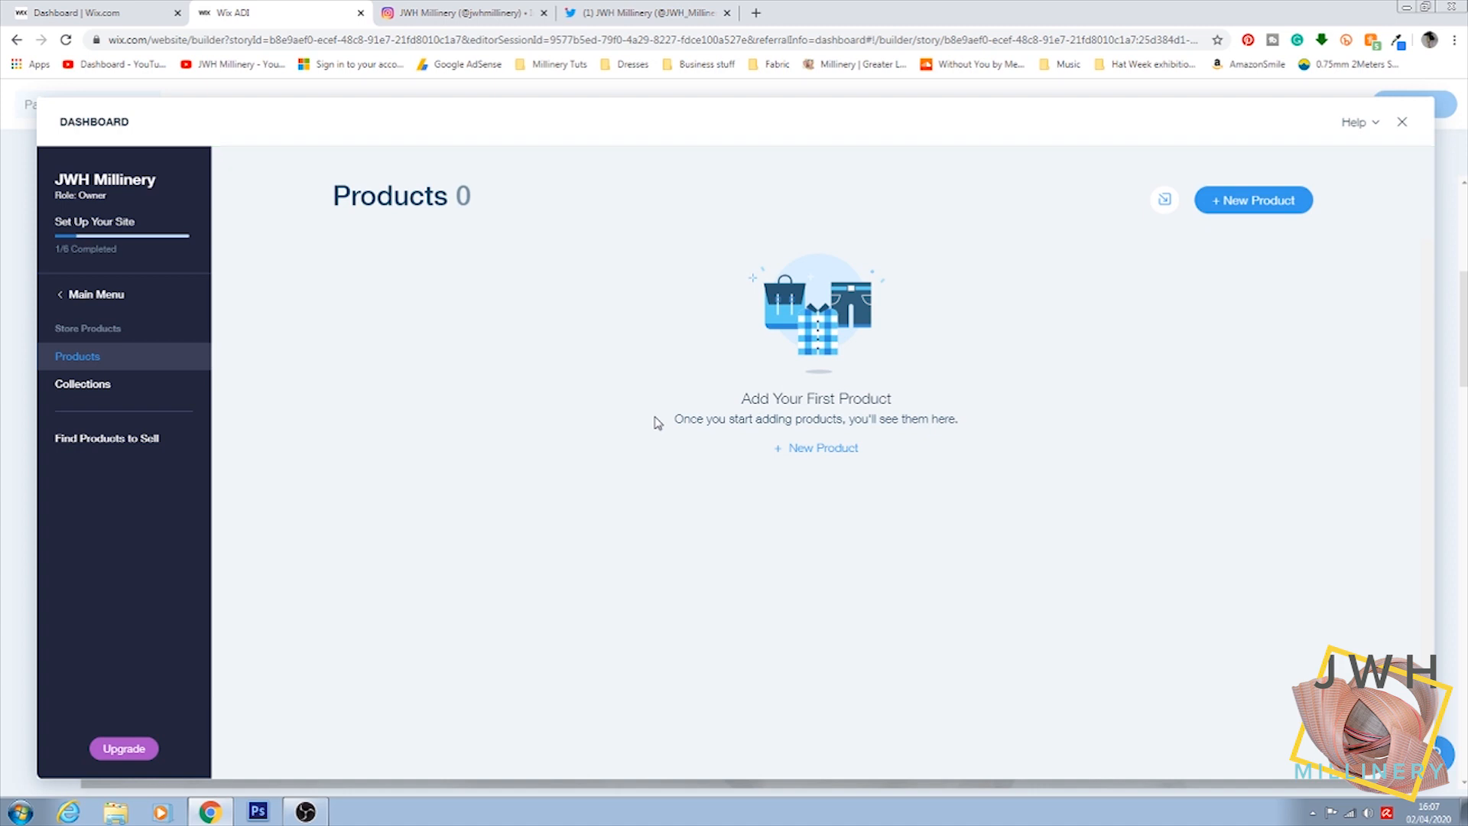
Step: Create a new physical product and add Peach Jinsin.JPG from the site files as its image
click(837, 449)
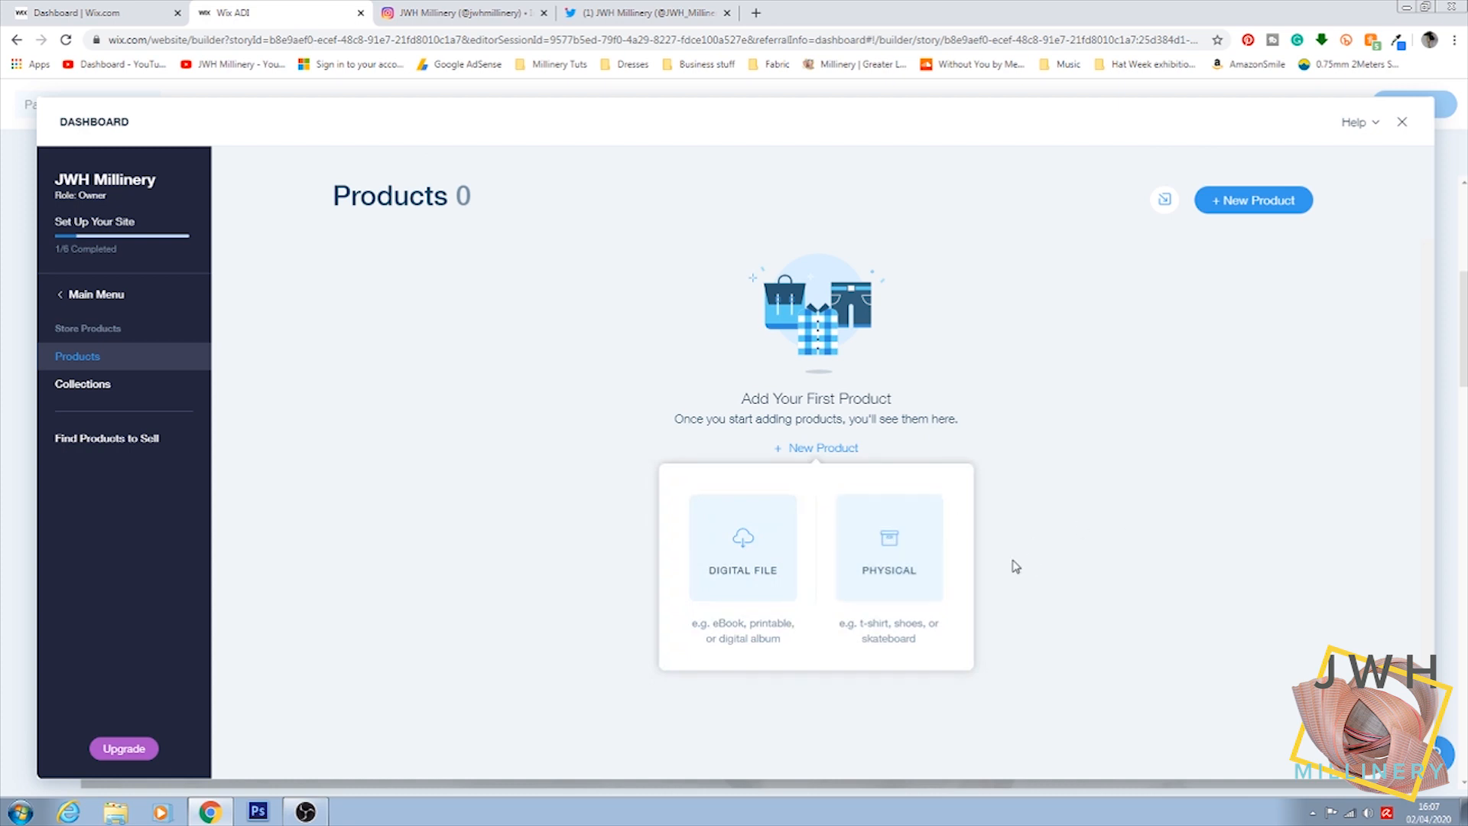
click(934, 625)
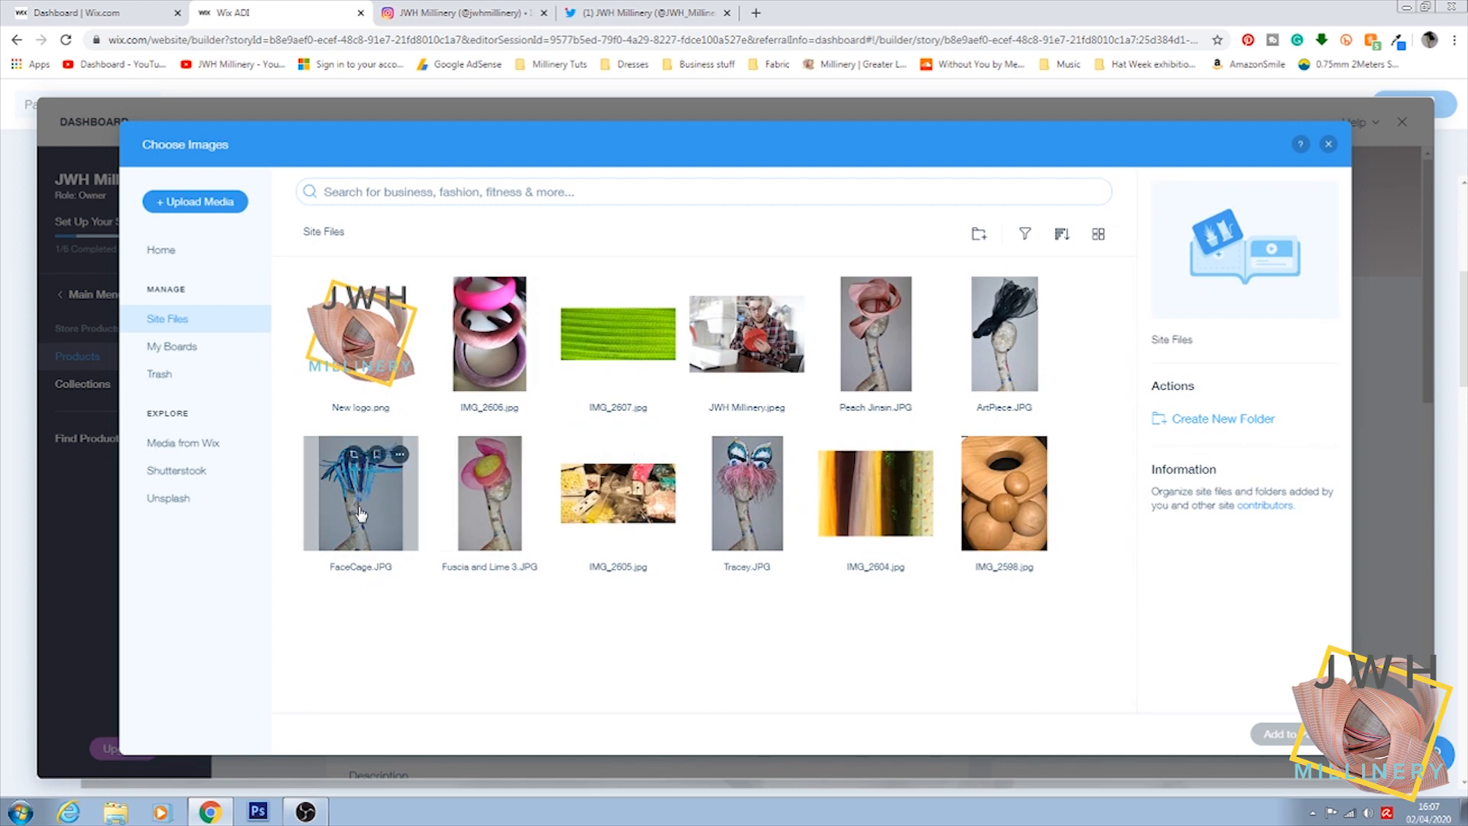
click(871, 379)
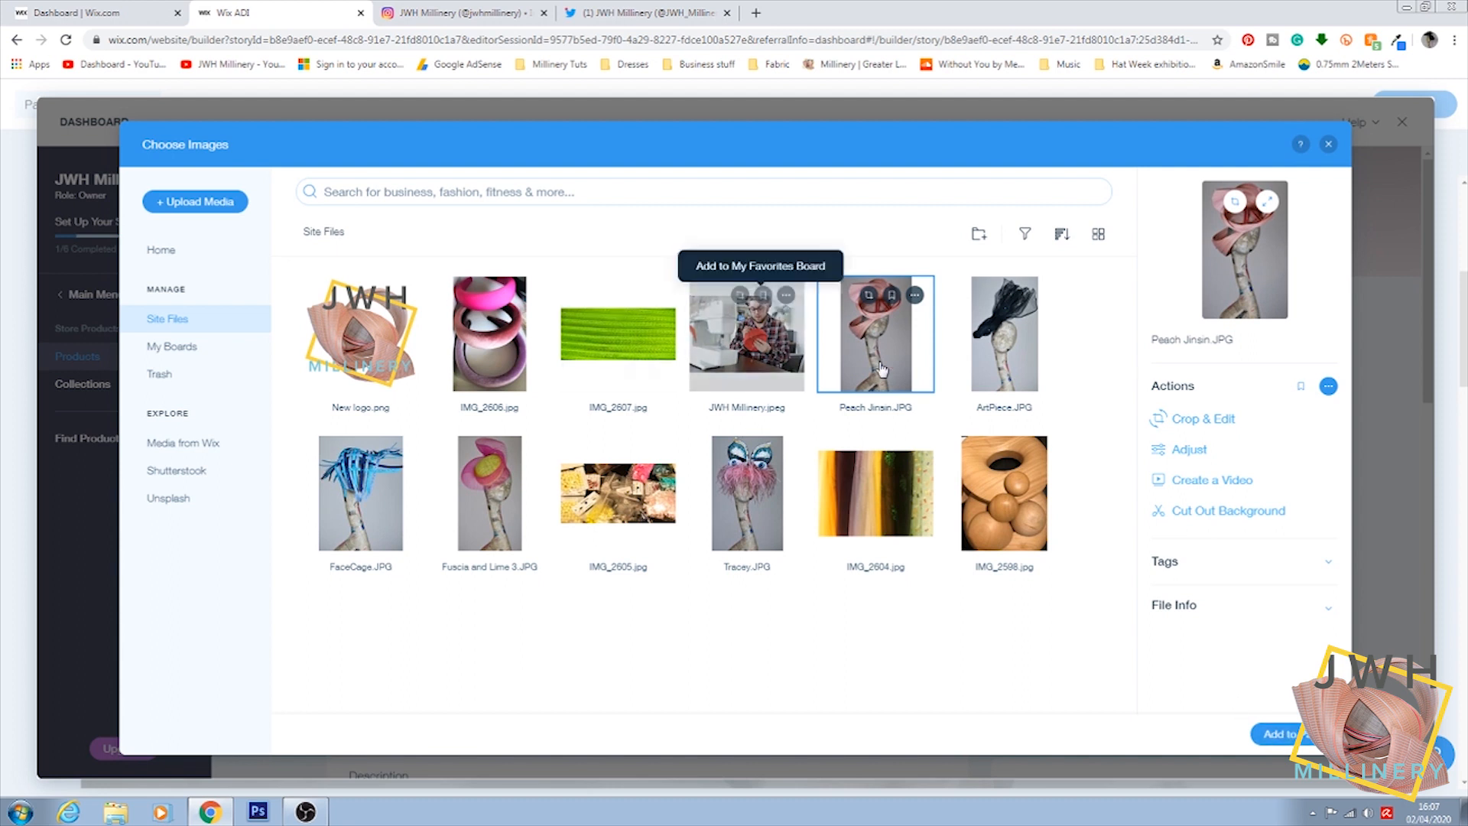
click(1284, 734)
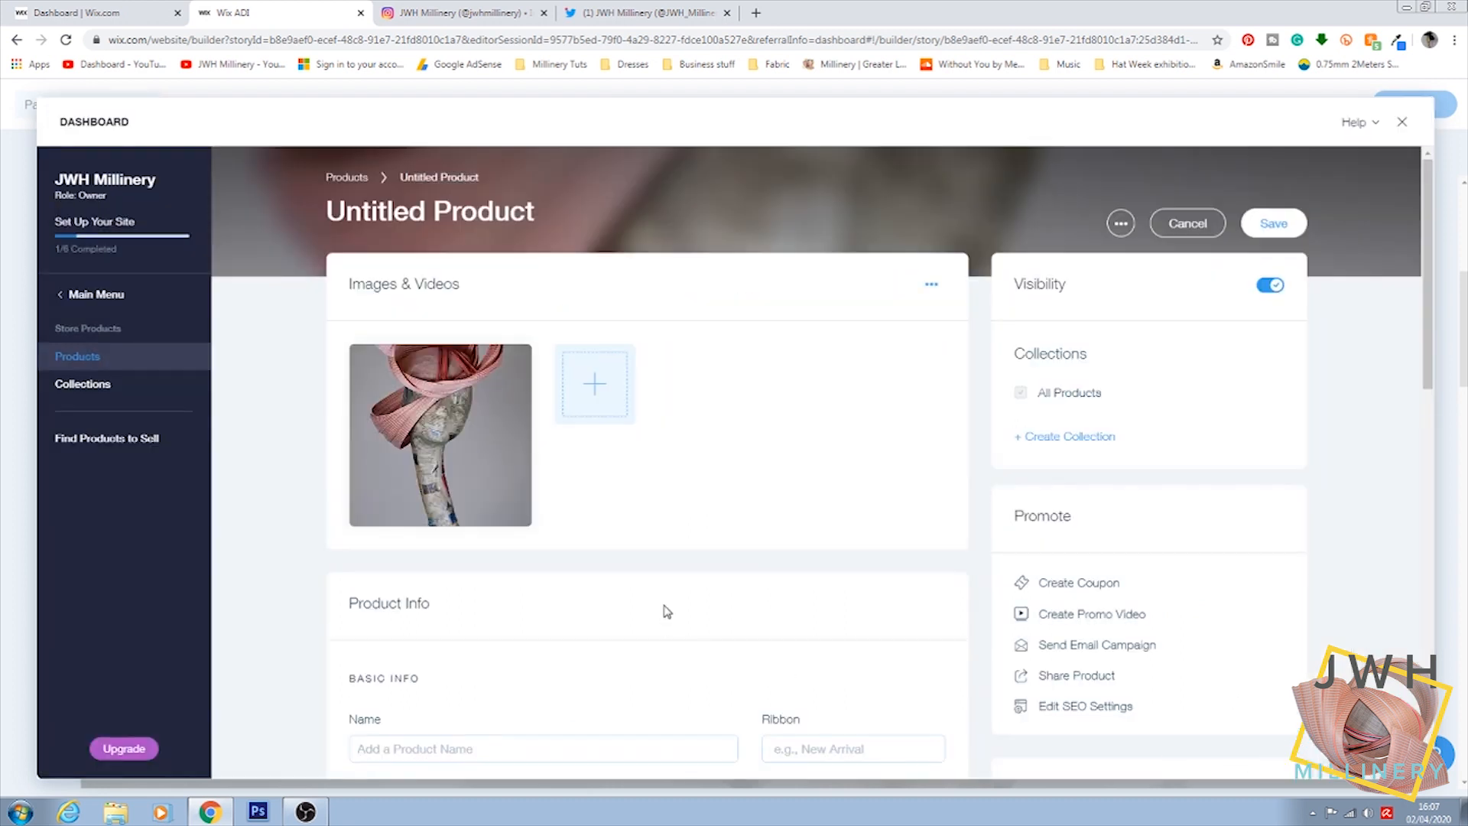
Step: Name the product Peach Jinsin Turban and set its price to AU$ 250
scroll(688, 479, down, 3)
click(402, 509)
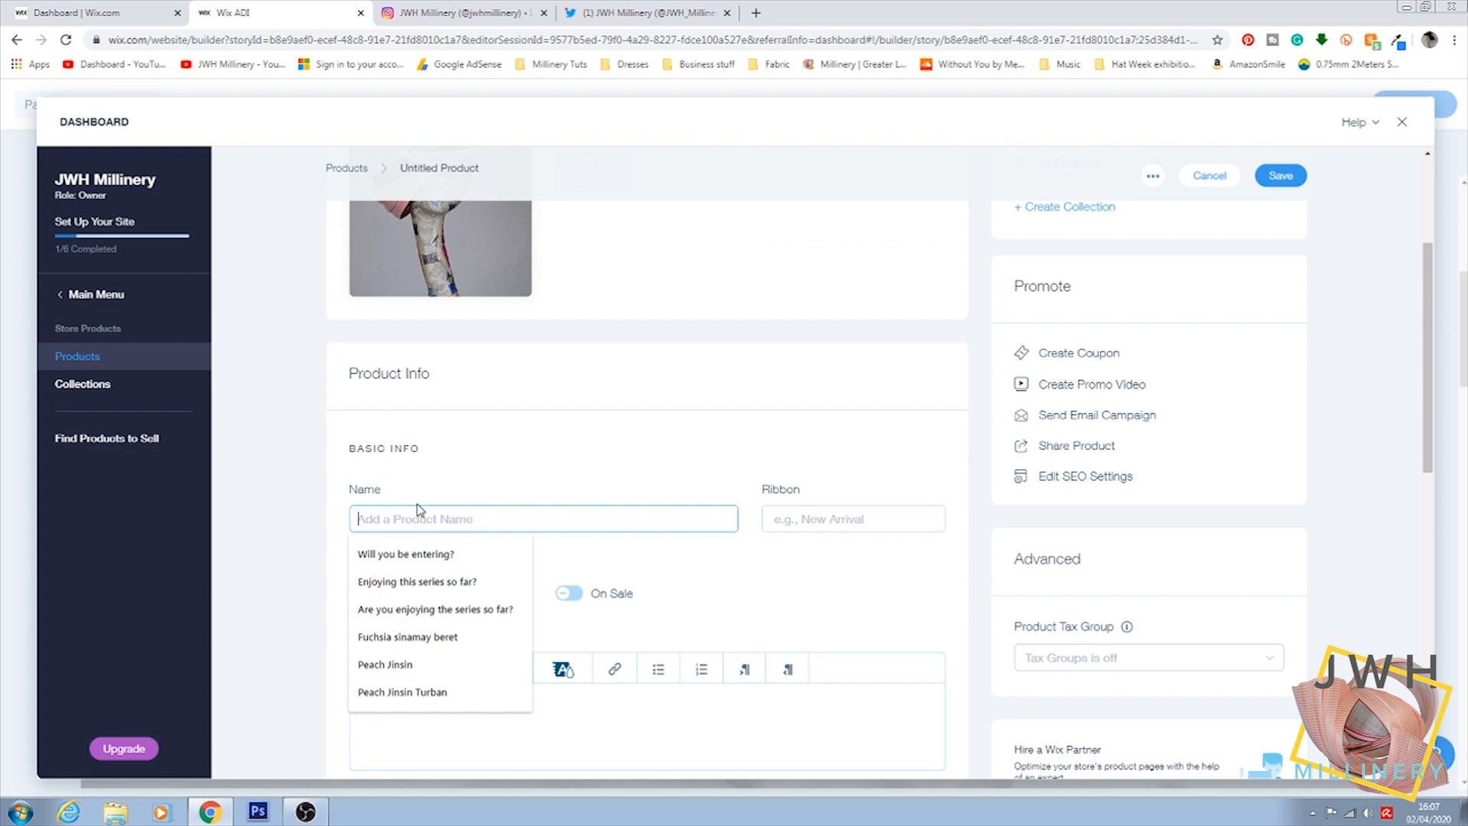
text(Peeacch)
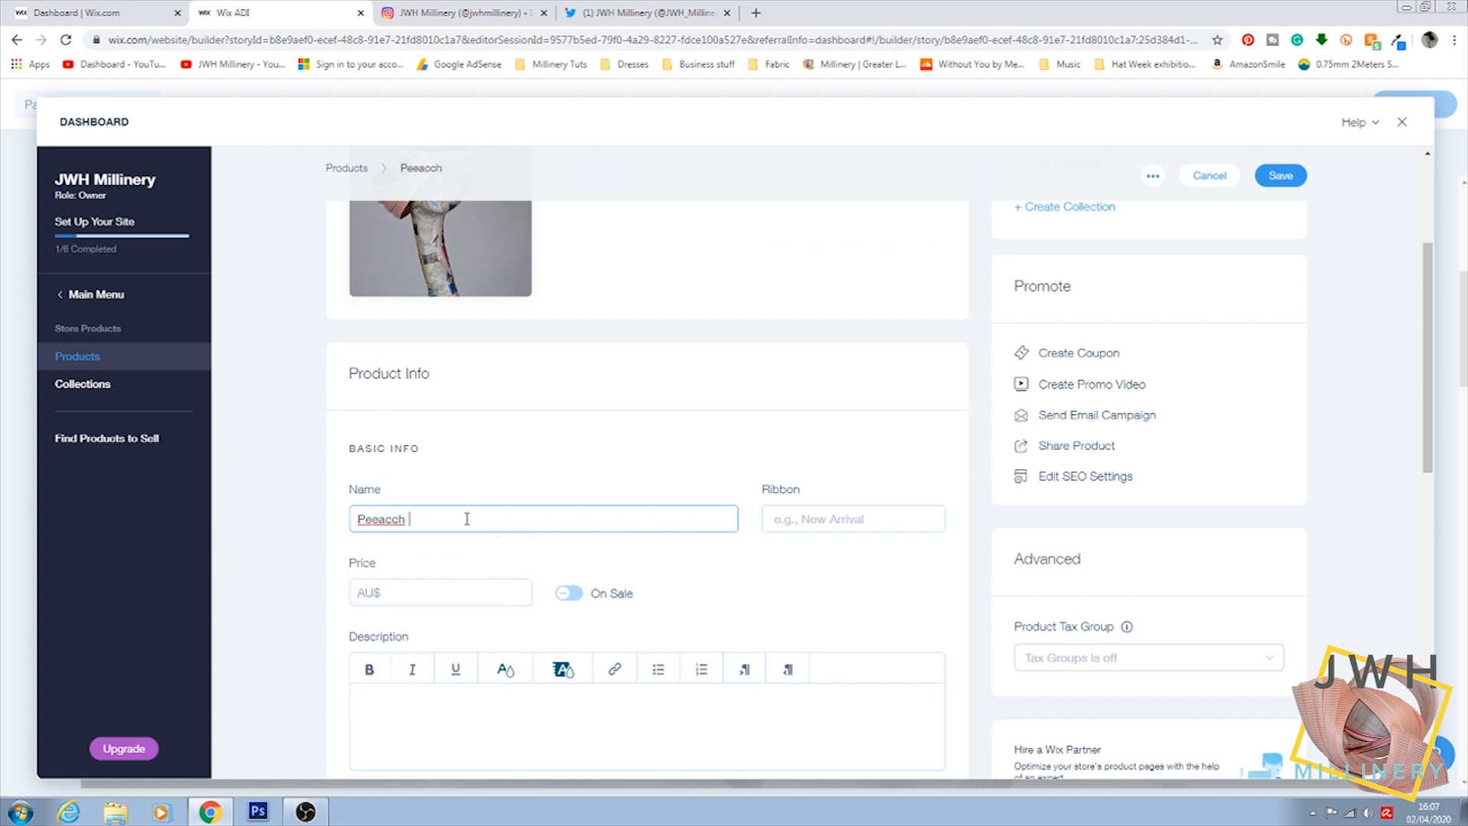
key(BackSpace)
key(BackSpace)
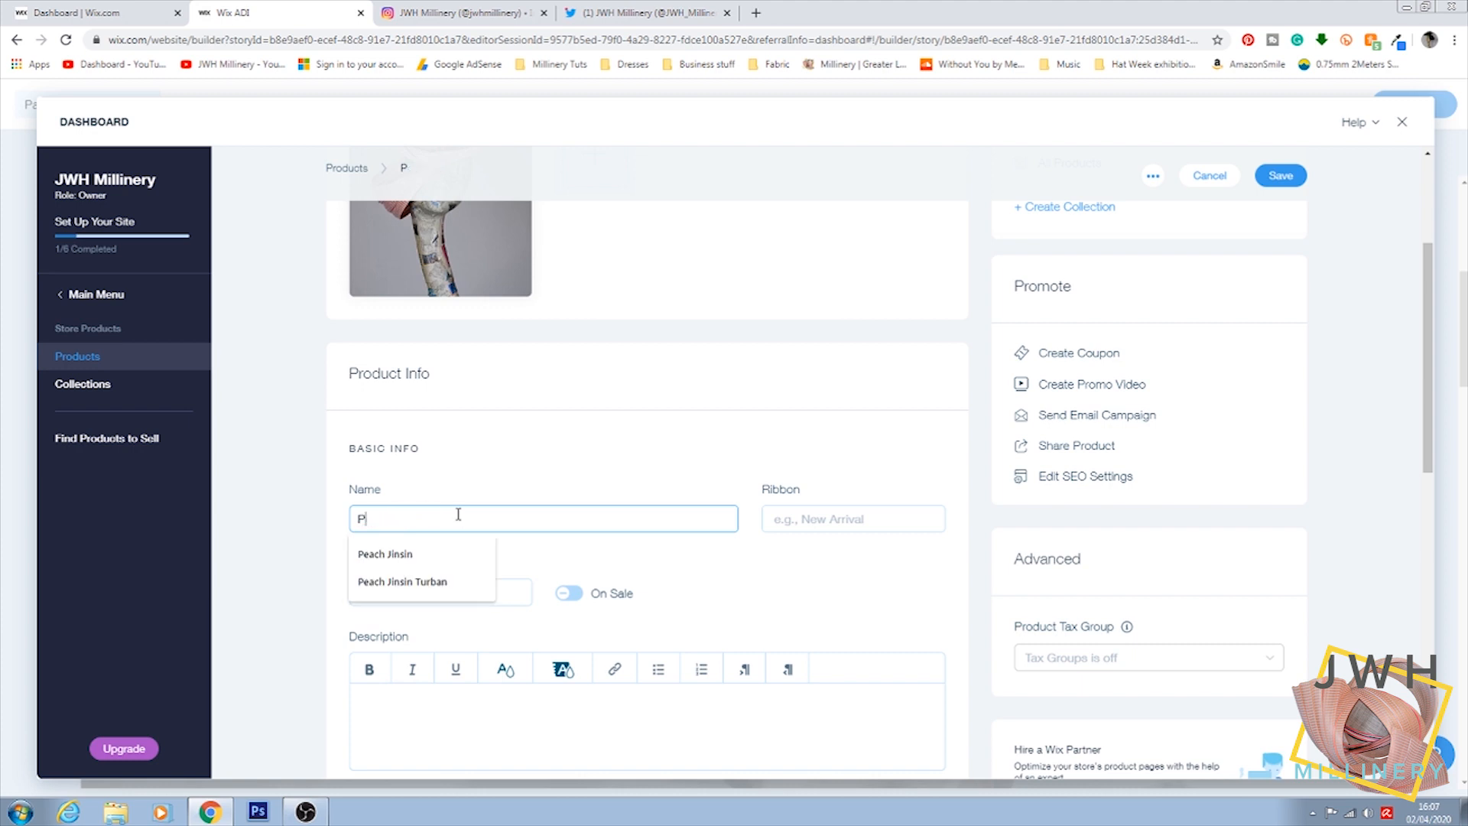
key(BackSpace)
click(443, 520)
click(421, 690)
click(409, 600)
click(377, 599)
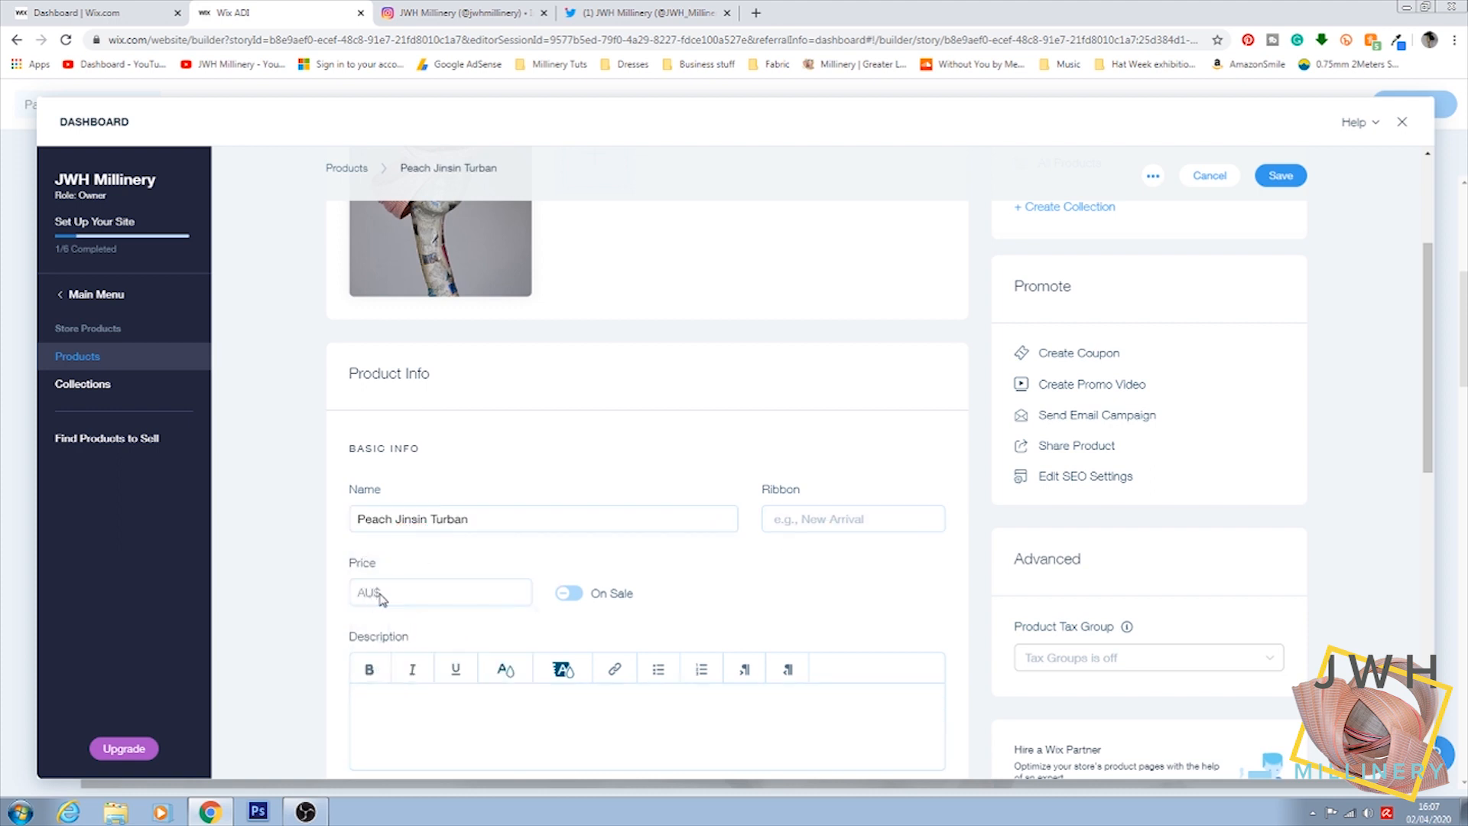
click(419, 596)
click(455, 628)
Step: Enter the product description "This is a peach Jinsin Turban"
click(533, 691)
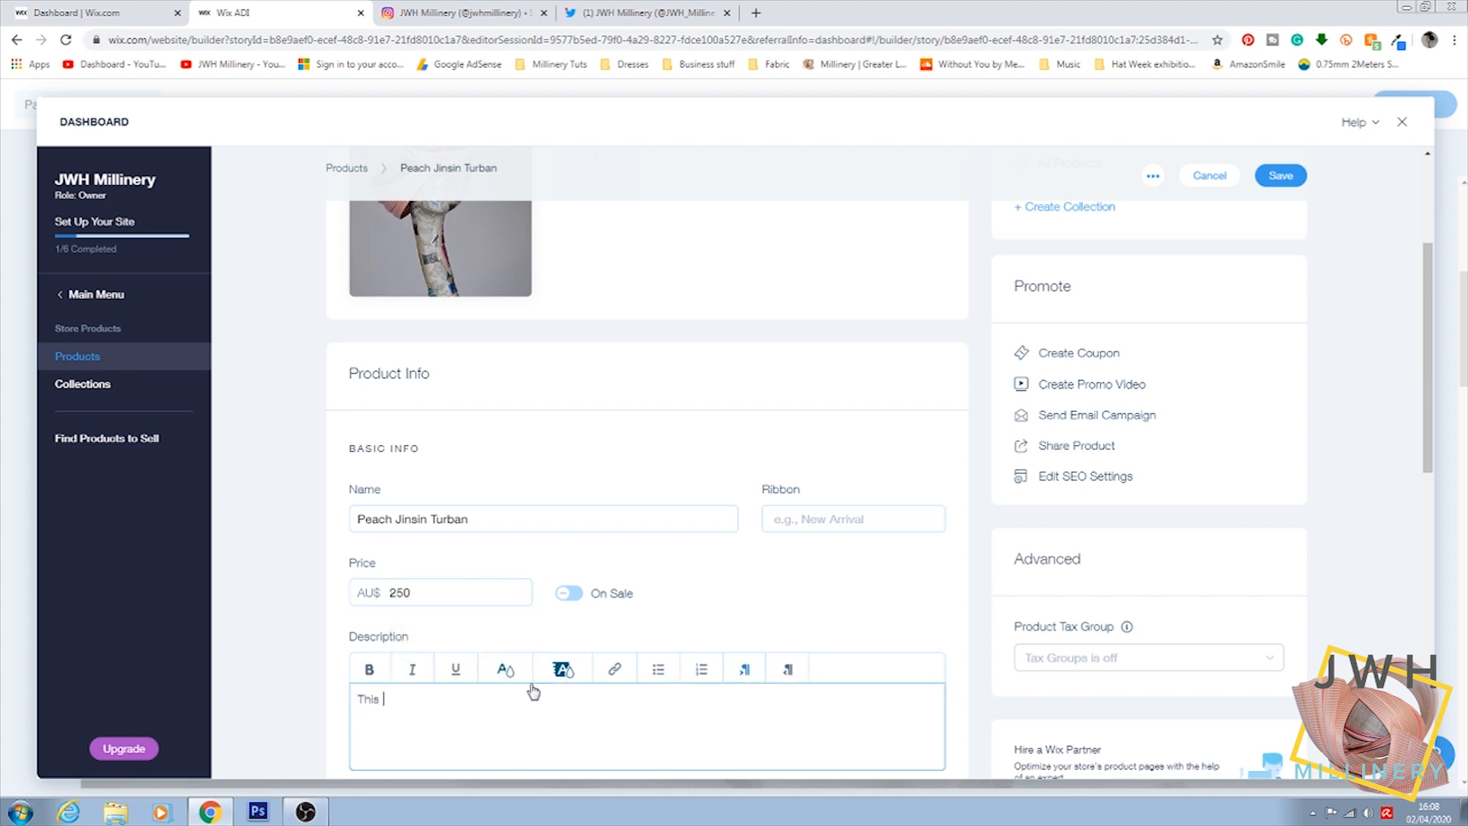
text(This s is a peach Jinsin Turbaan)
scroll(623, 709, down, 3)
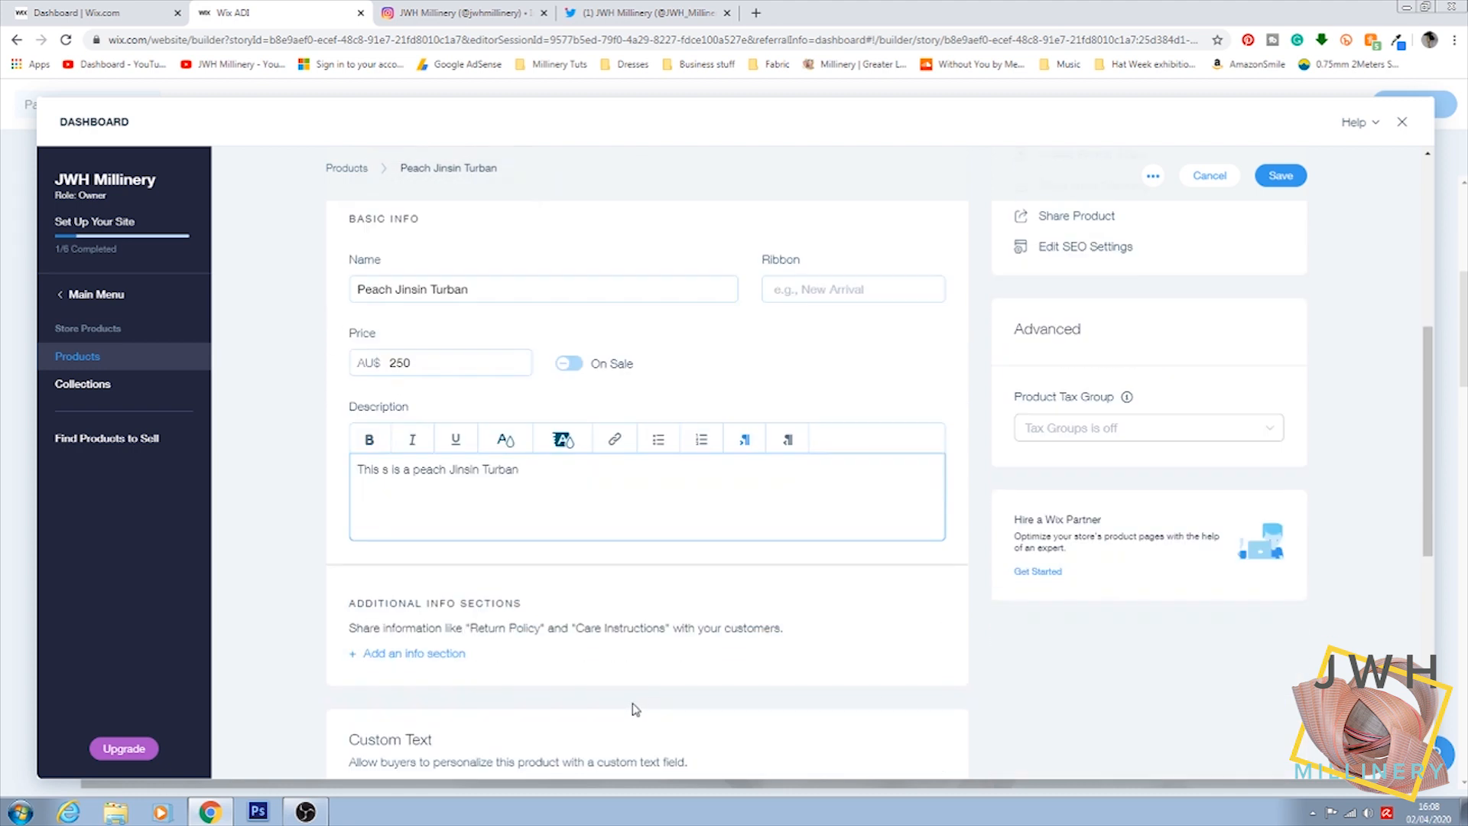
click(385, 473)
key(BackSpace)
key(BackSpace)
Step: Try a blue text colour and an orange highlight on the product's description text
drag(534, 474, 356, 469)
click(505, 439)
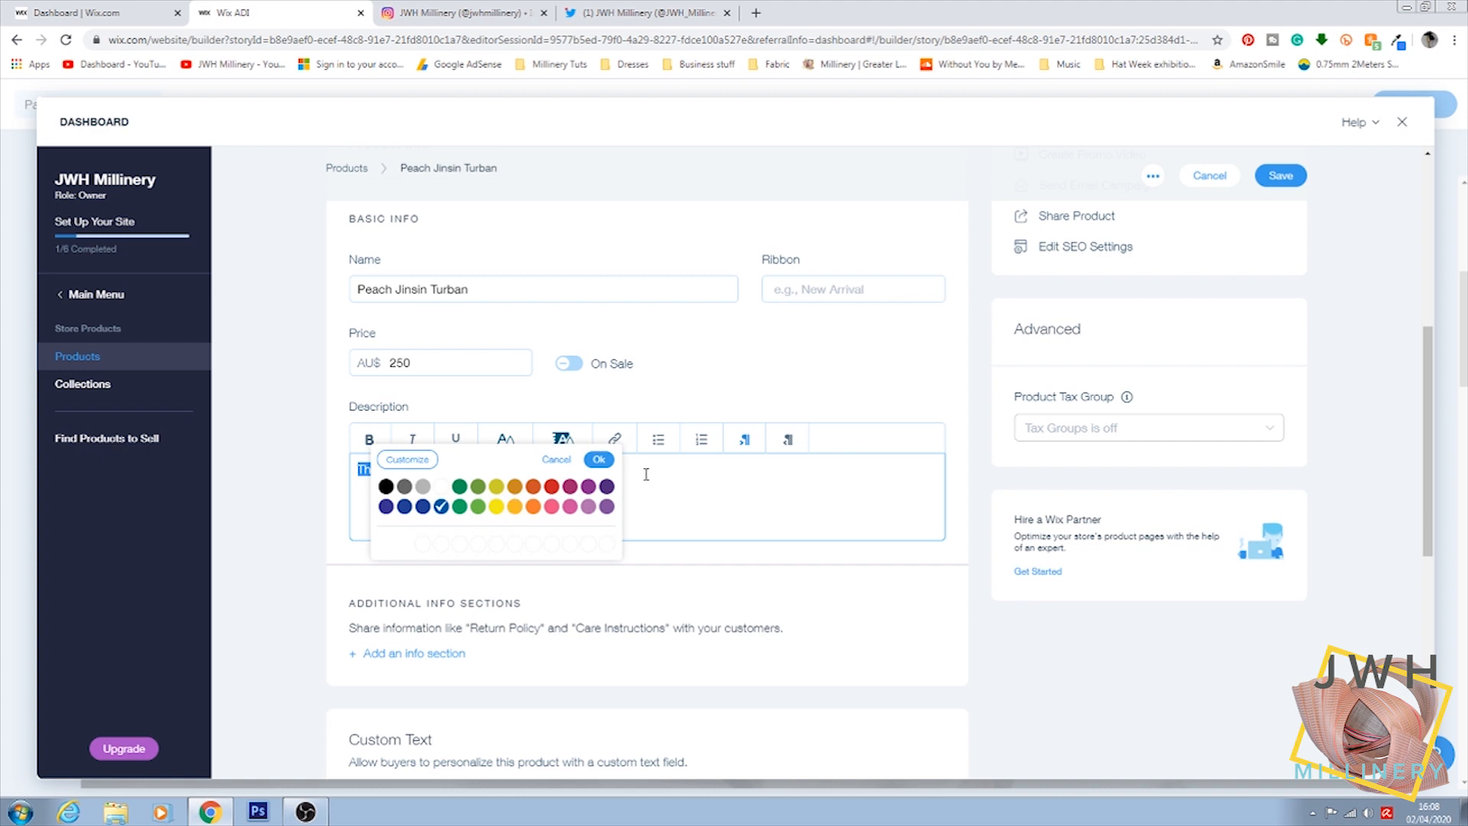
click(597, 459)
click(562, 439)
click(572, 486)
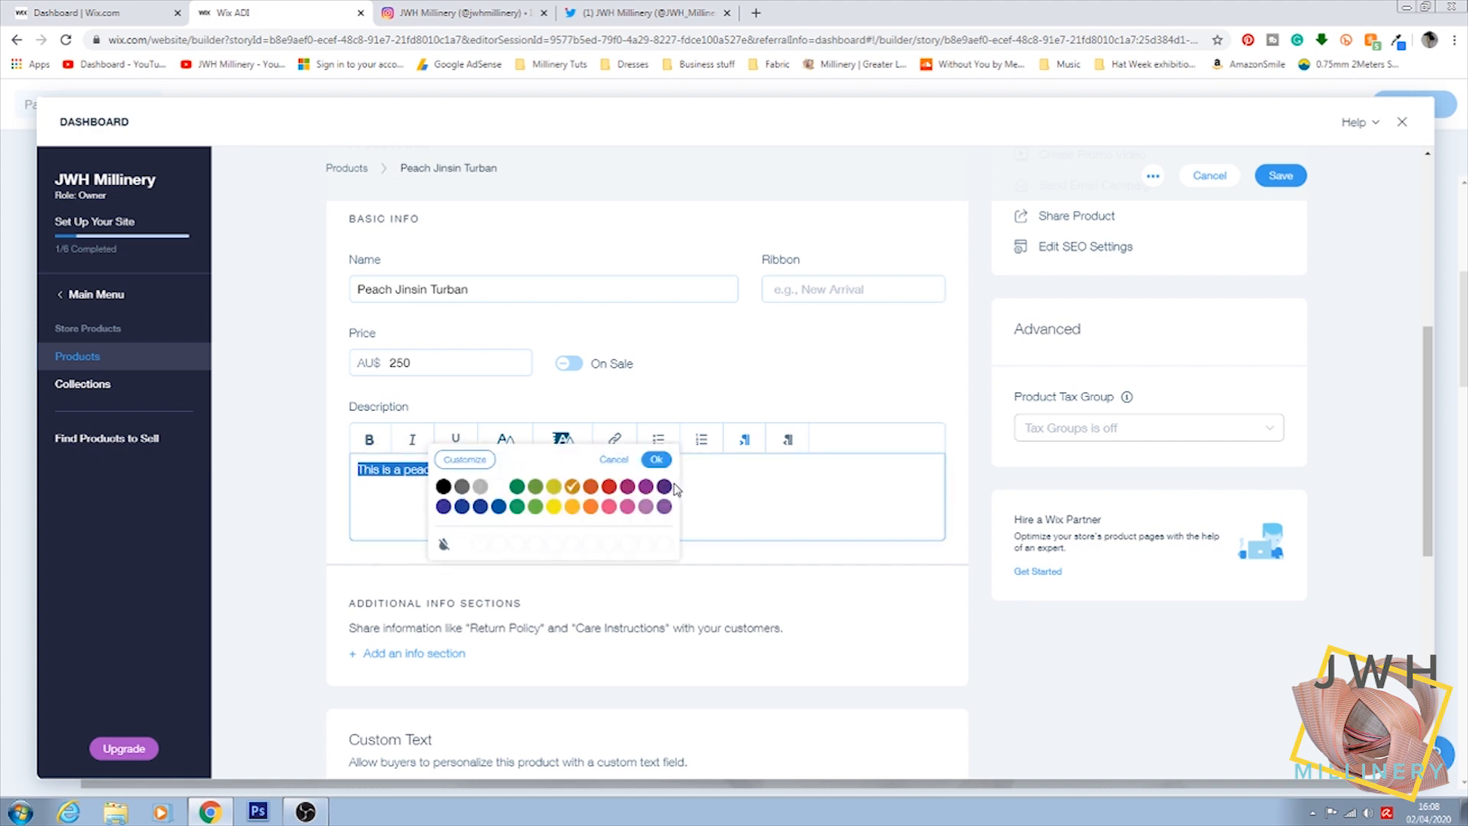
click(694, 482)
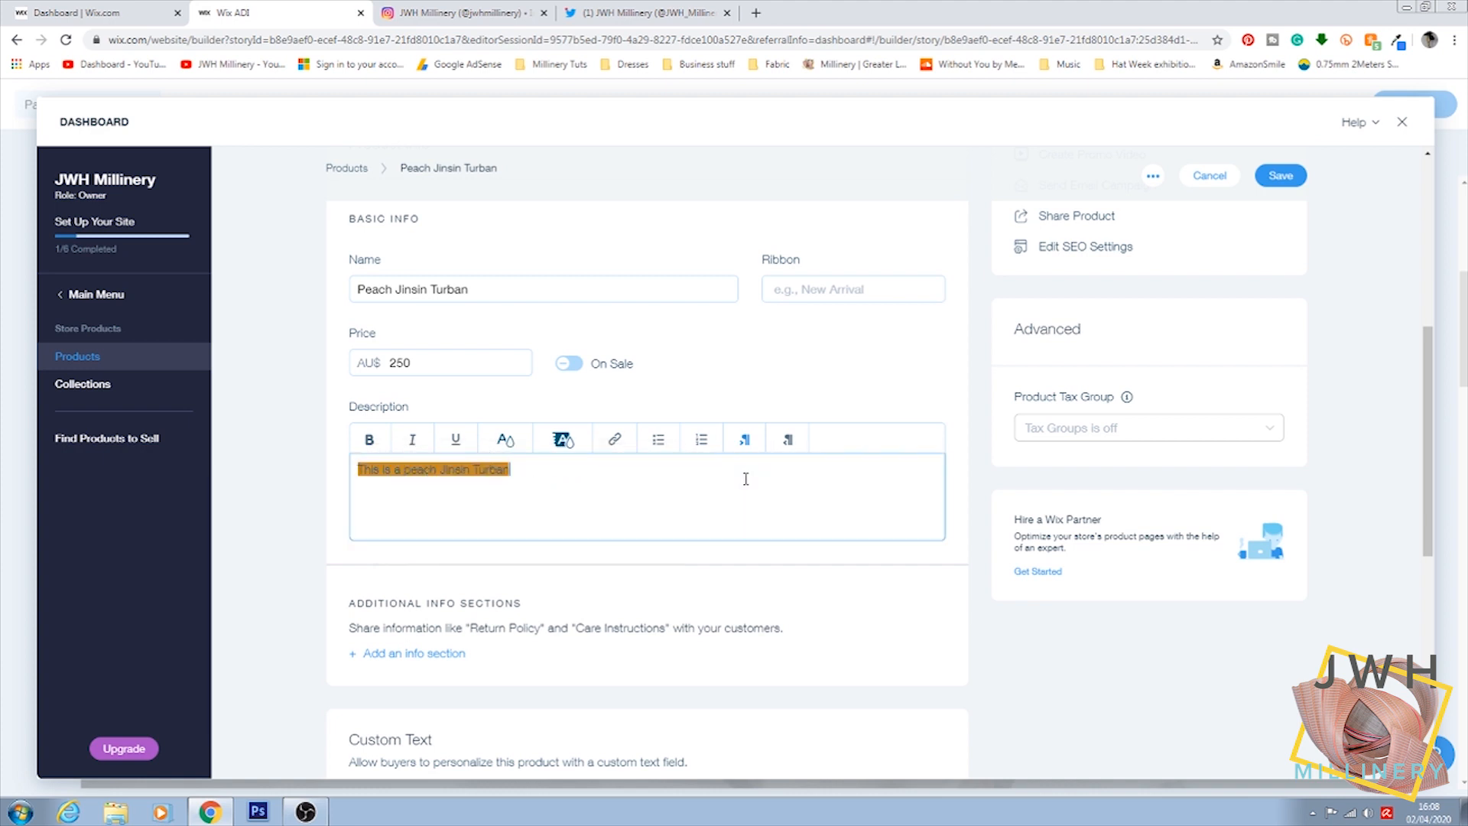
Step: Set the description text colour to black and clear its highlight colour
drag(543, 476, 353, 468)
click(505, 439)
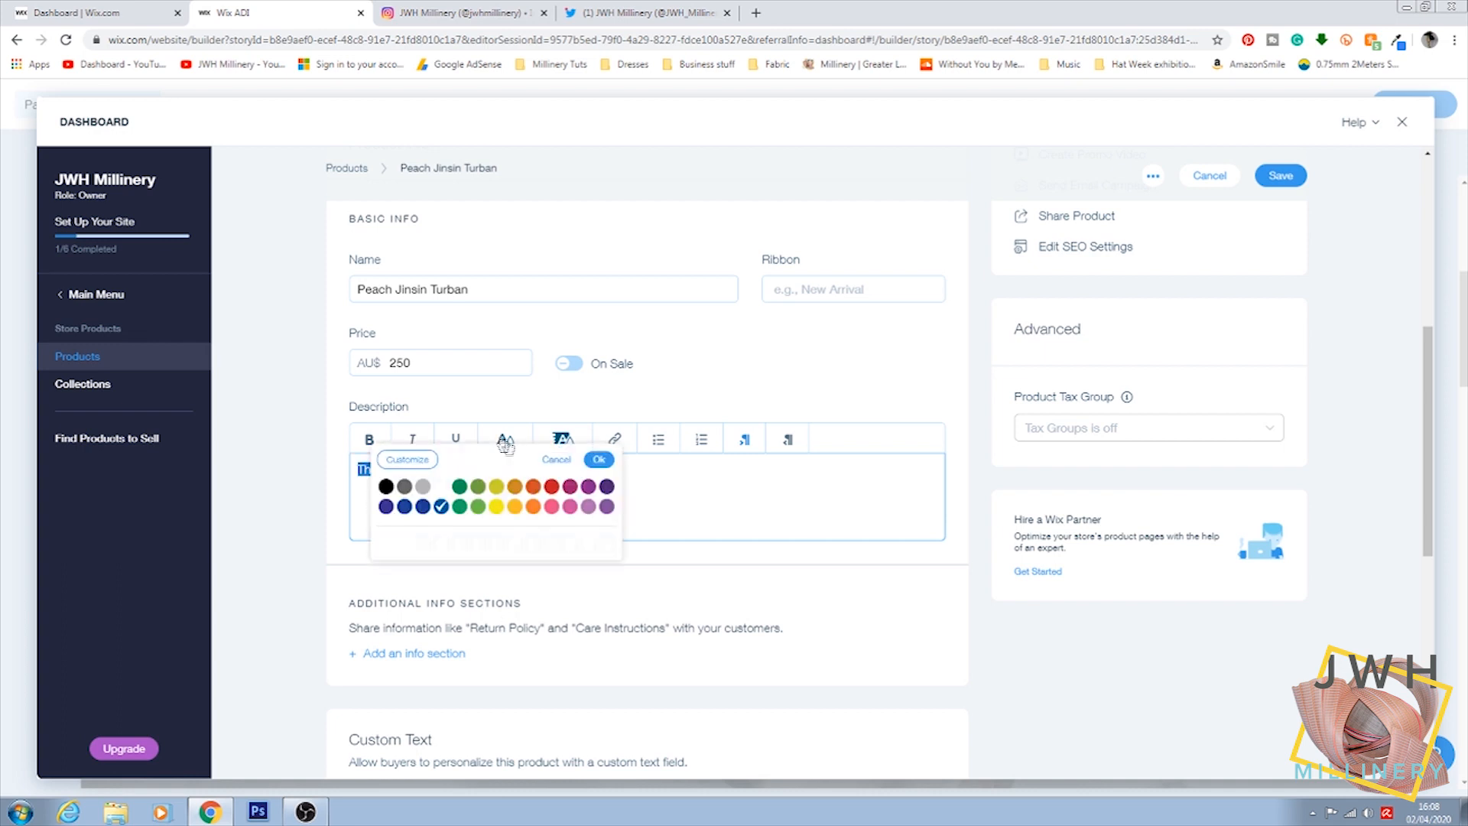
click(386, 486)
click(599, 459)
click(564, 441)
click(500, 486)
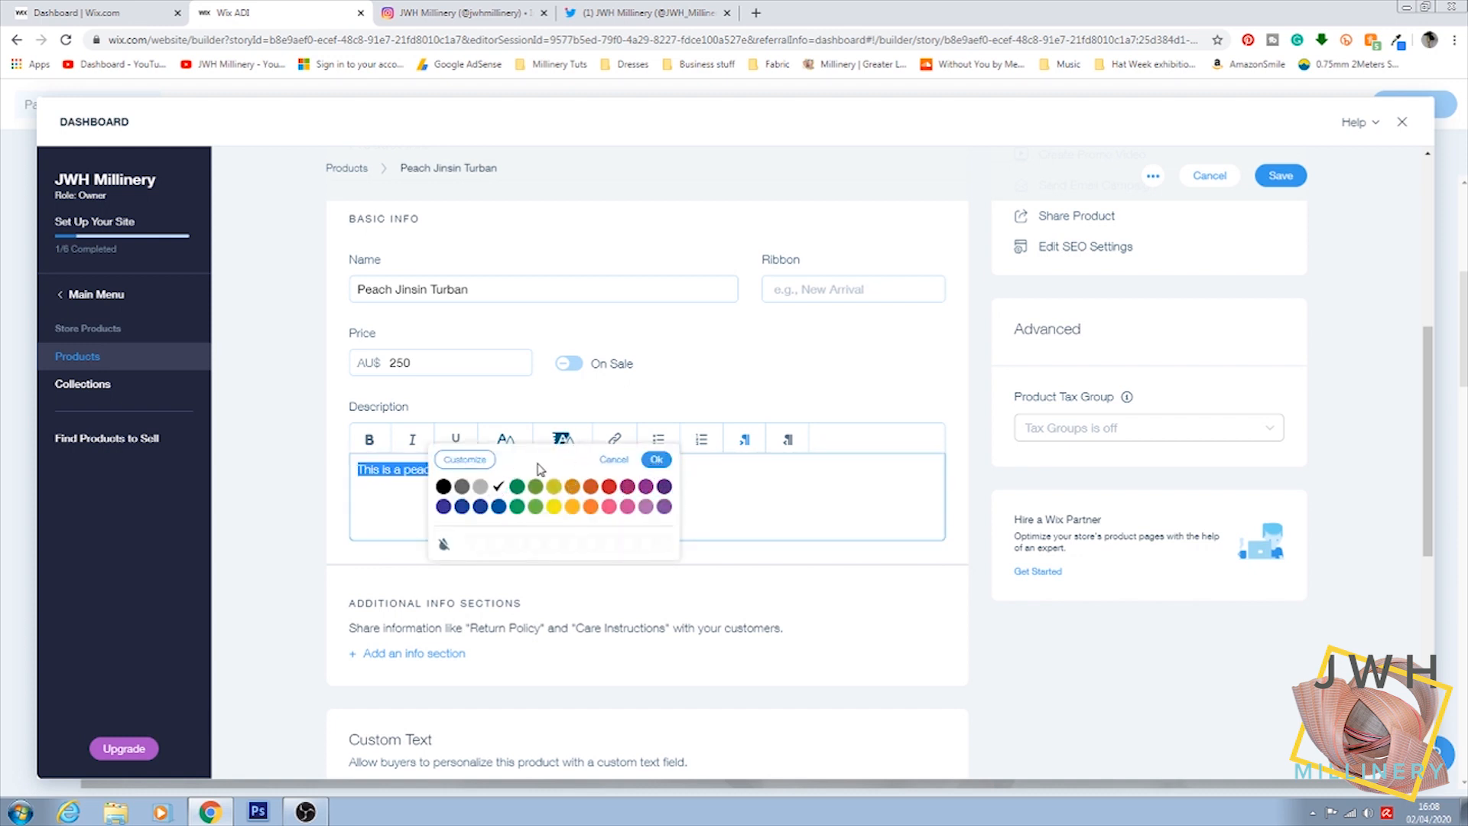
click(443, 544)
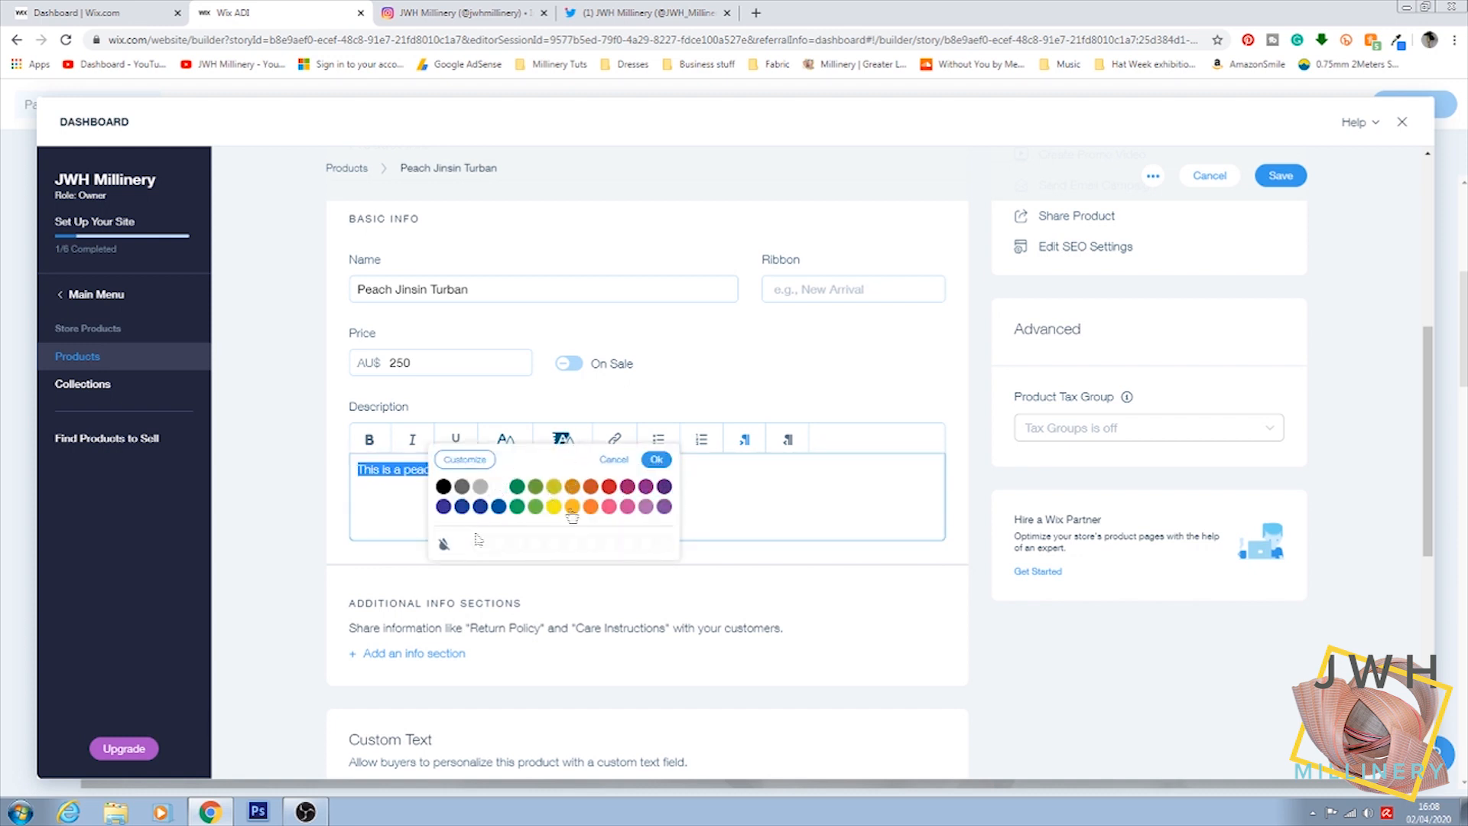
click(656, 459)
Step: Add an info section titled Return Policy with the description "No Returns" to the product
scroll(487, 595, down, 1)
scroll(487, 595, down, 2)
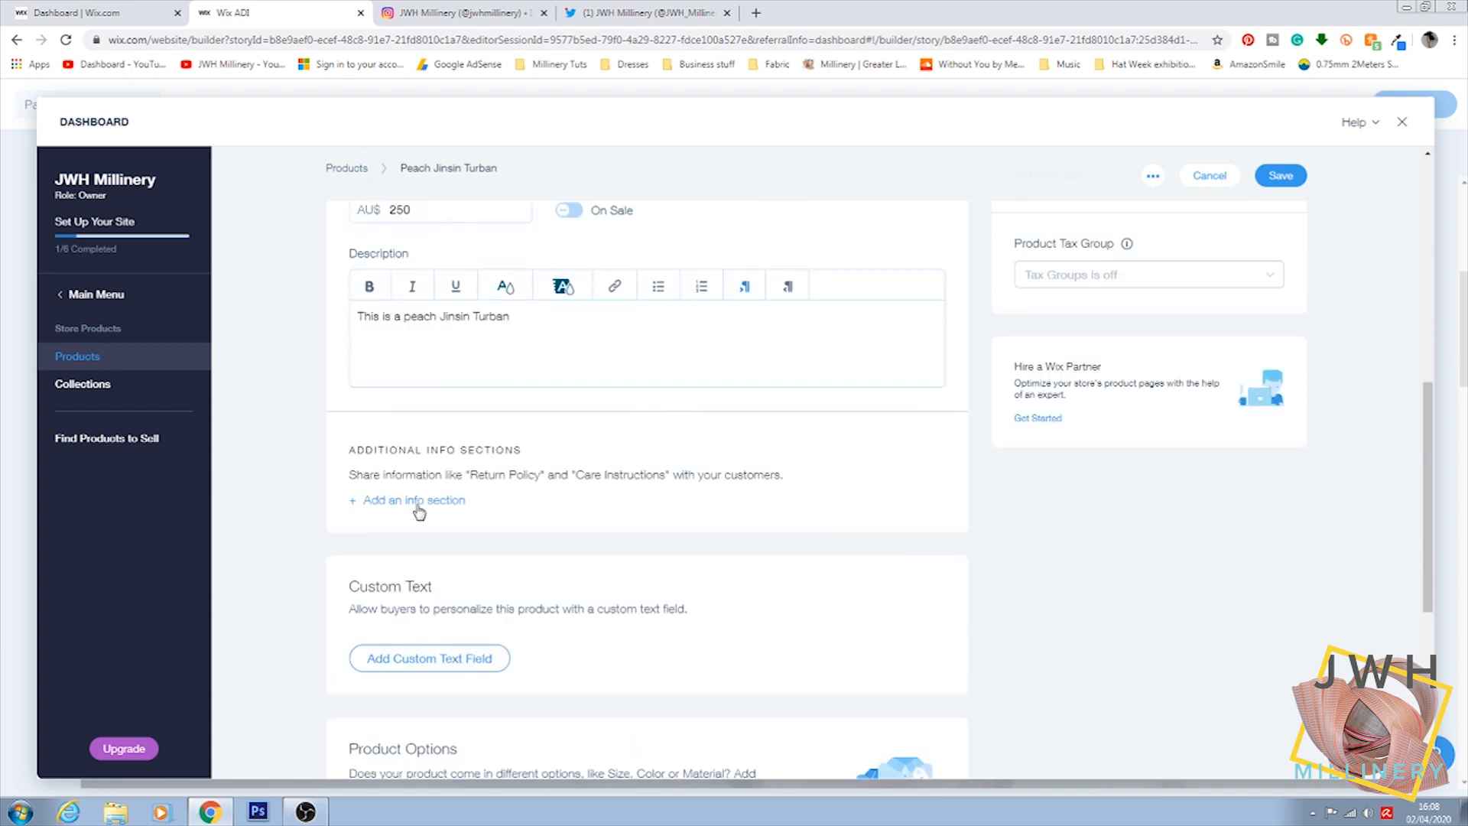
click(463, 501)
text(R)
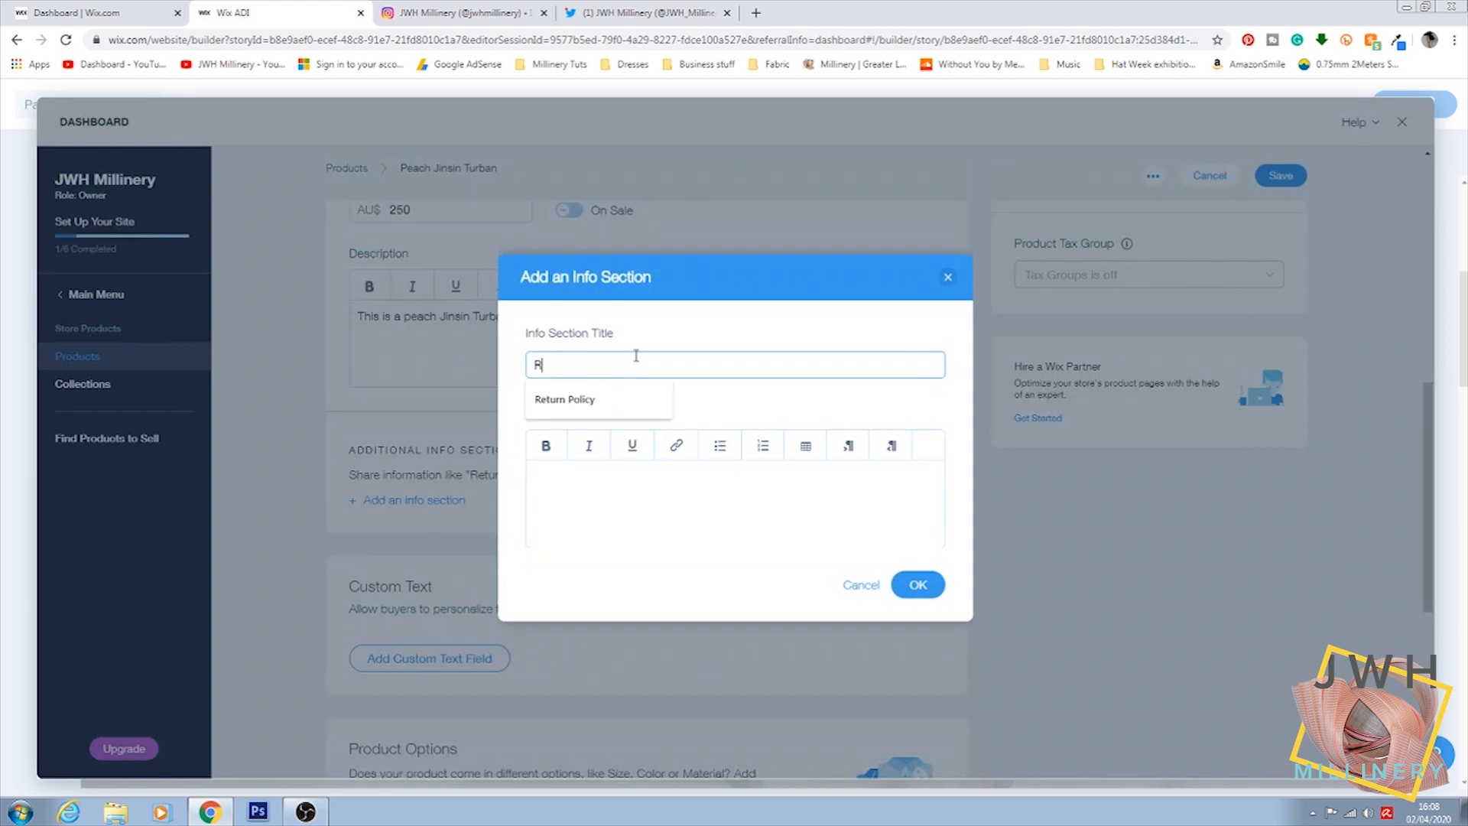
text(eturn Policy)
key(Tab)
text(No)
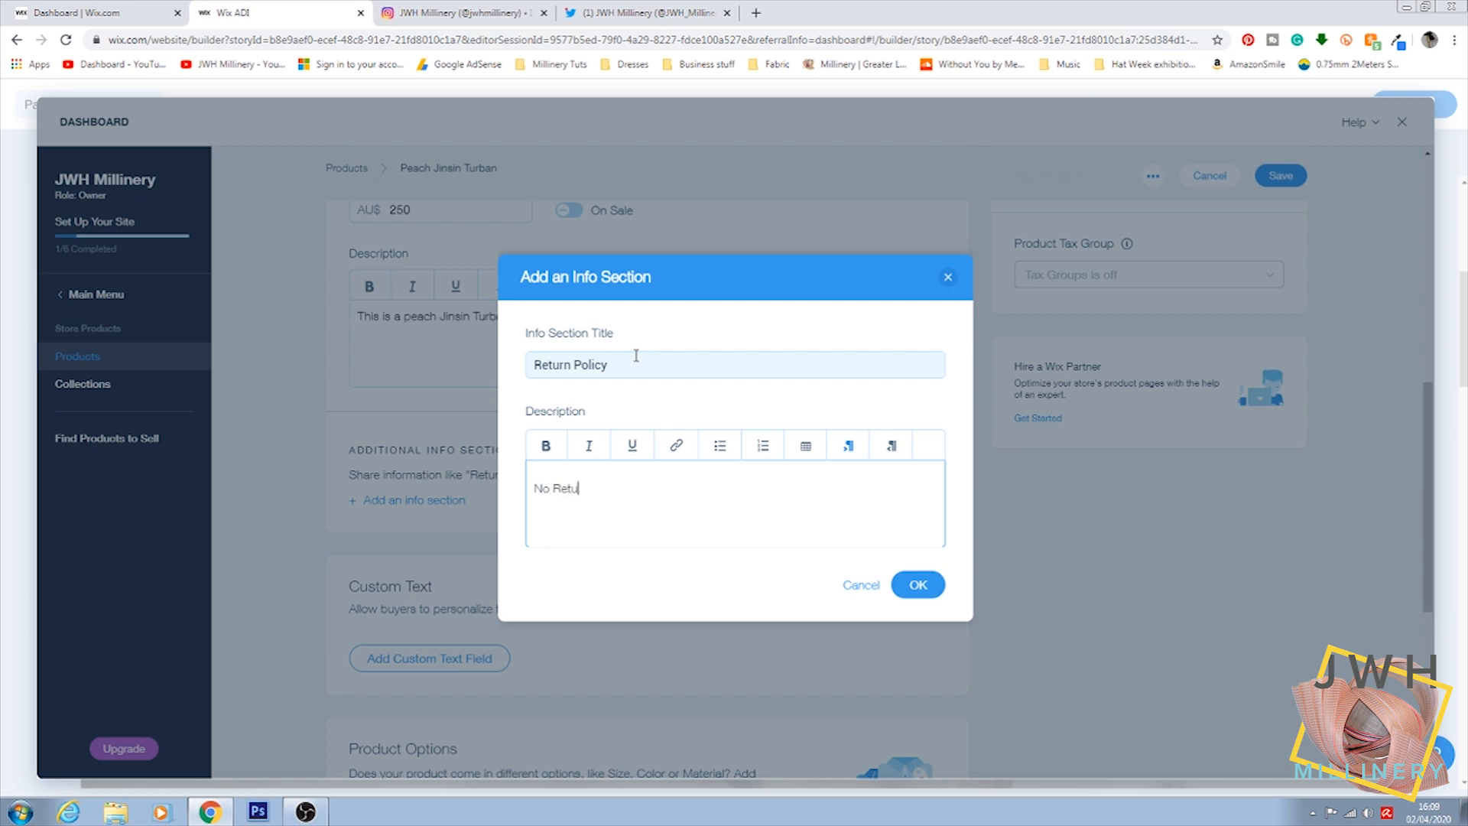
click(916, 584)
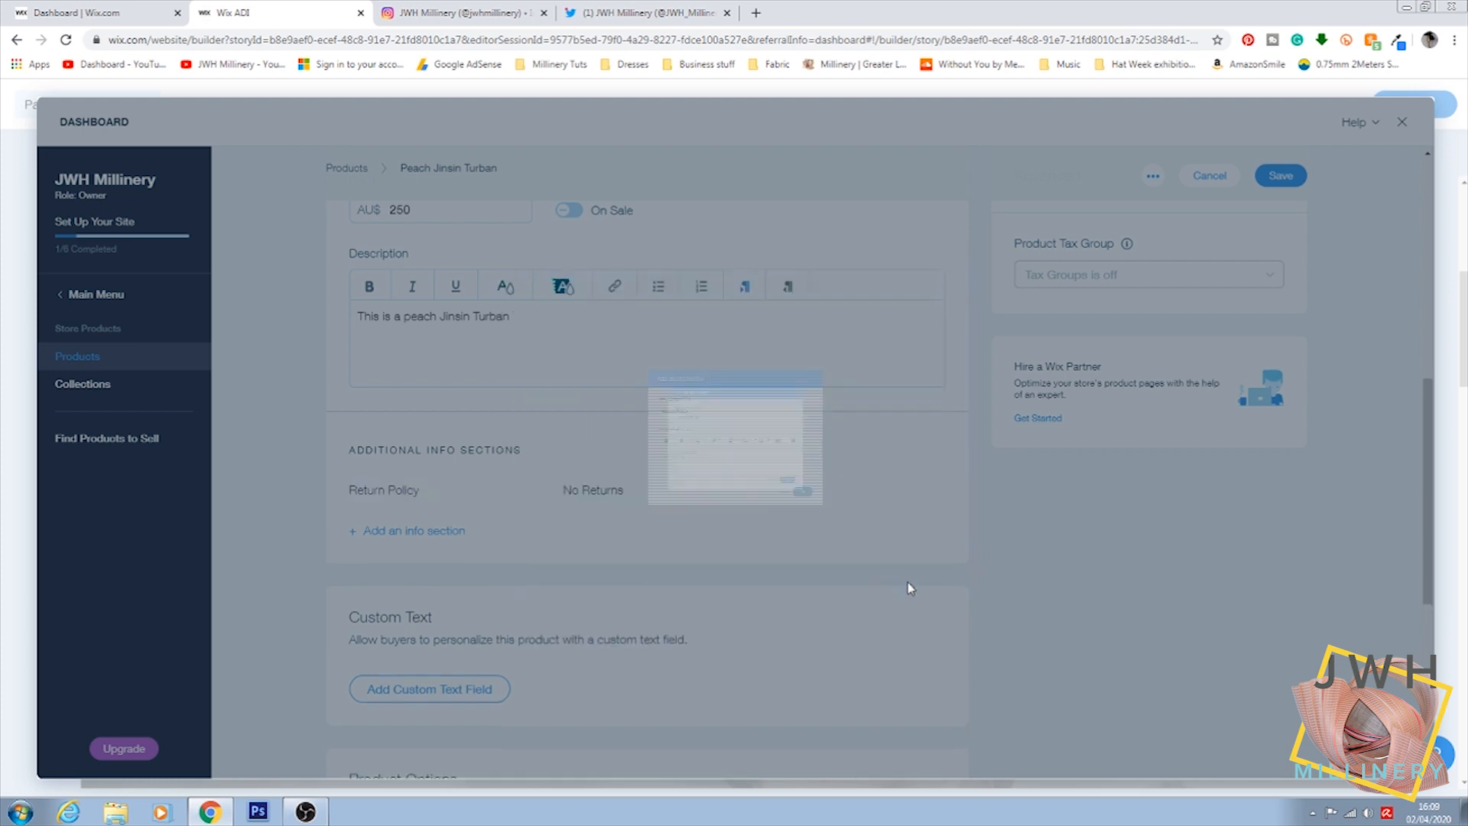
Step: Add the line "This can be made in other colours - just ask!" below the first line of the product description
scroll(789, 583, down, 4)
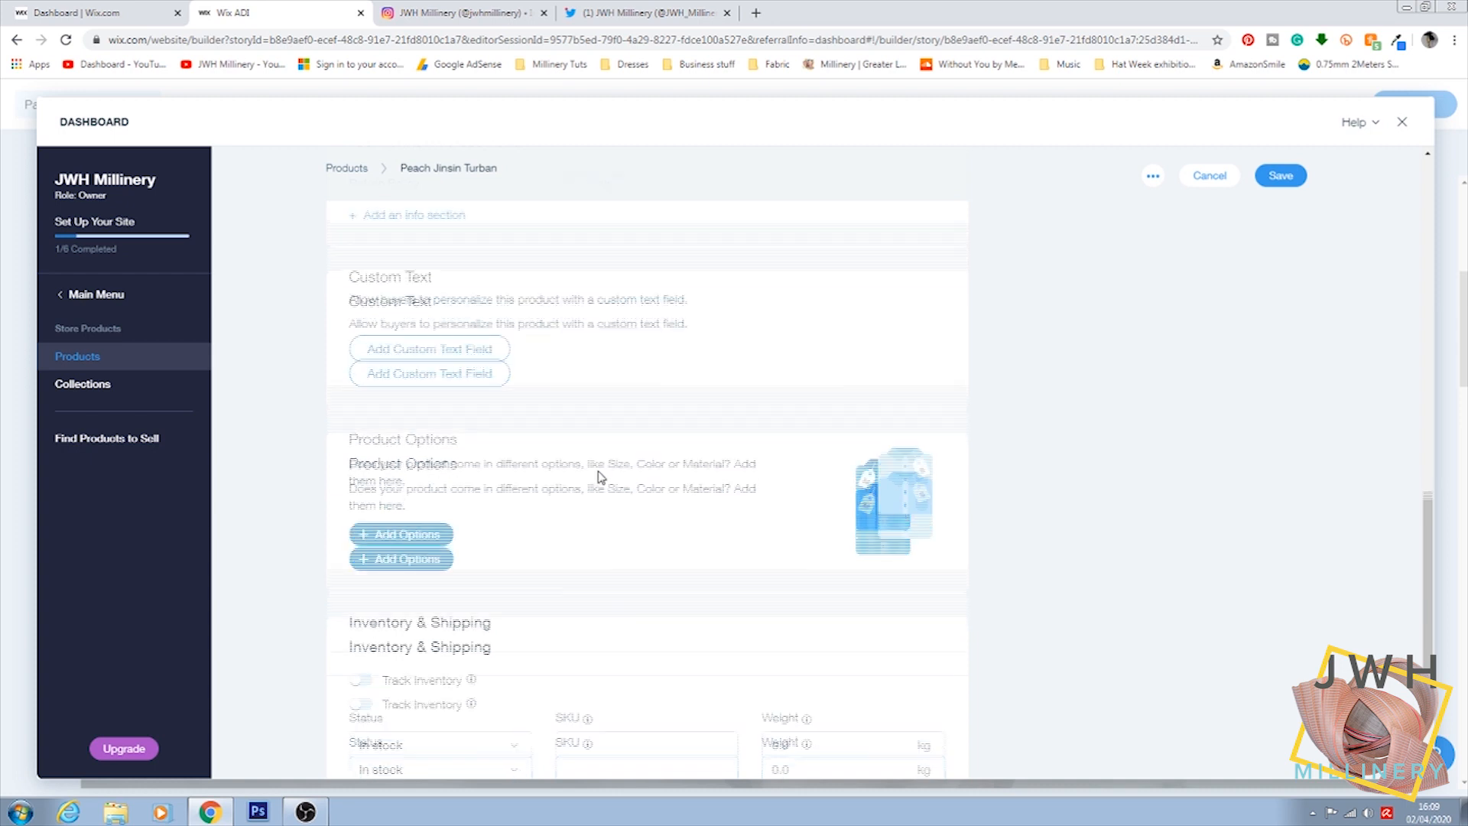
scroll(600, 478, down, 2)
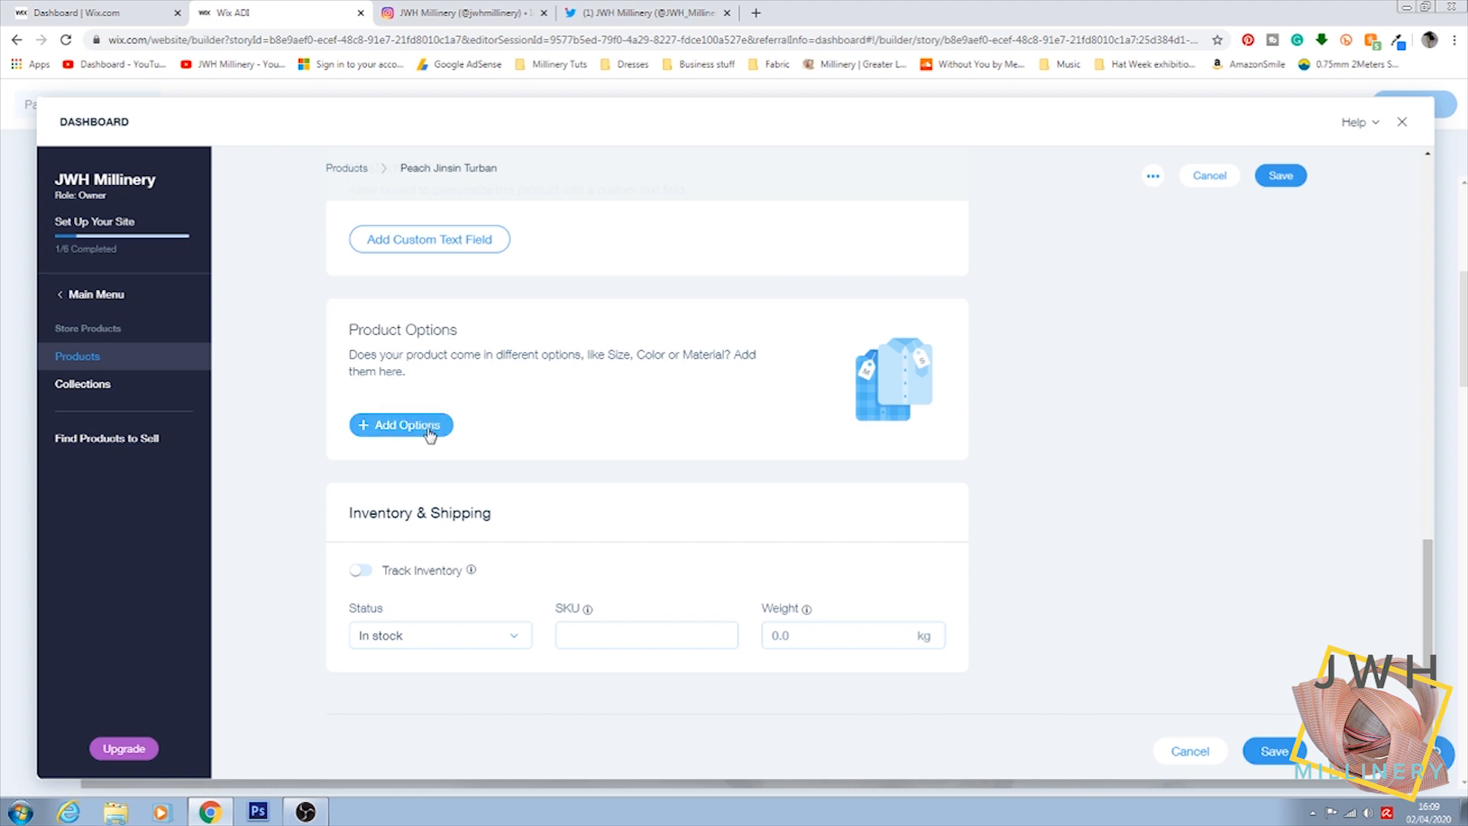
scroll(508, 403, up, 7)
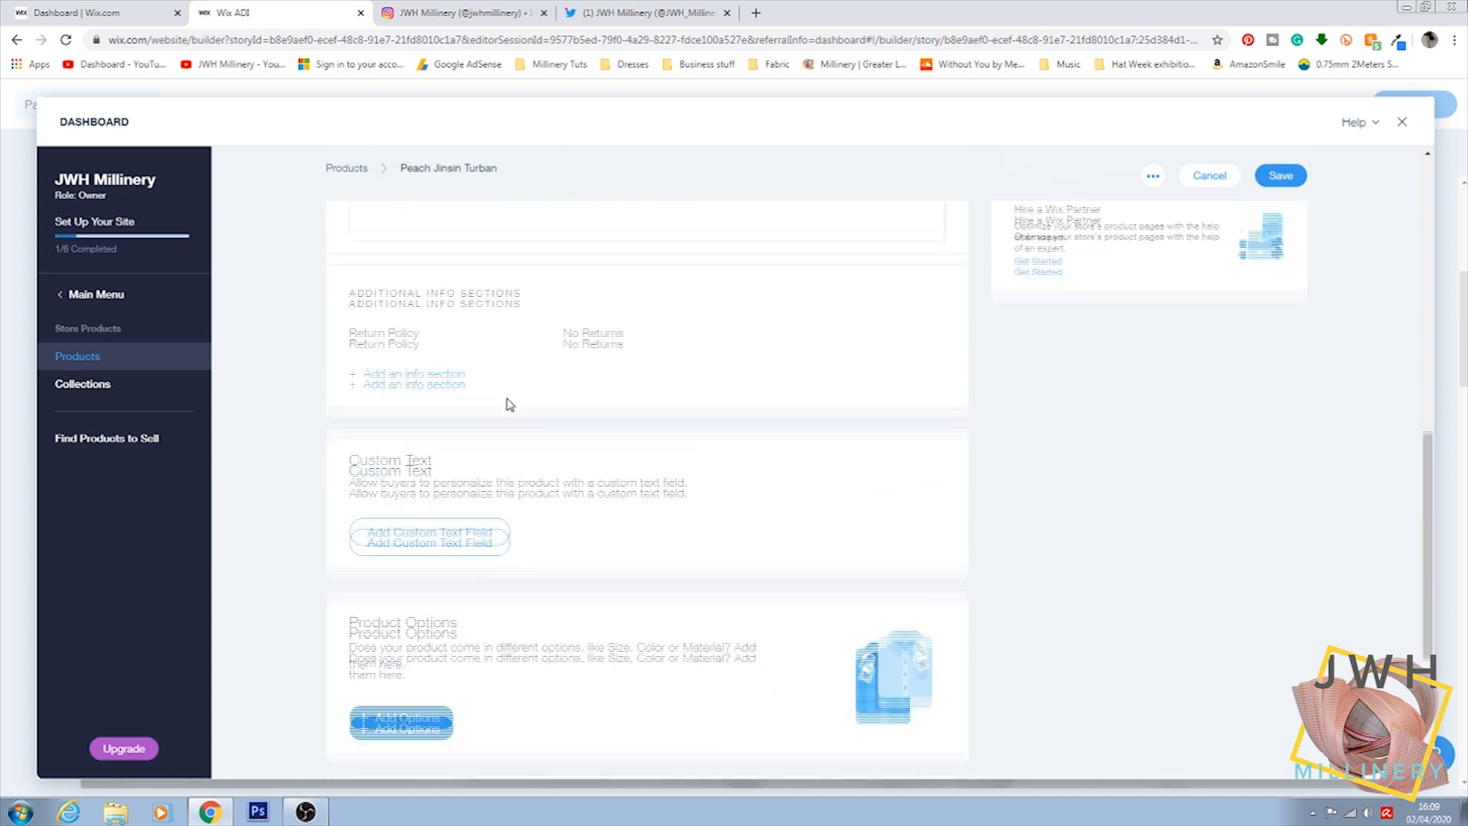
click(529, 406)
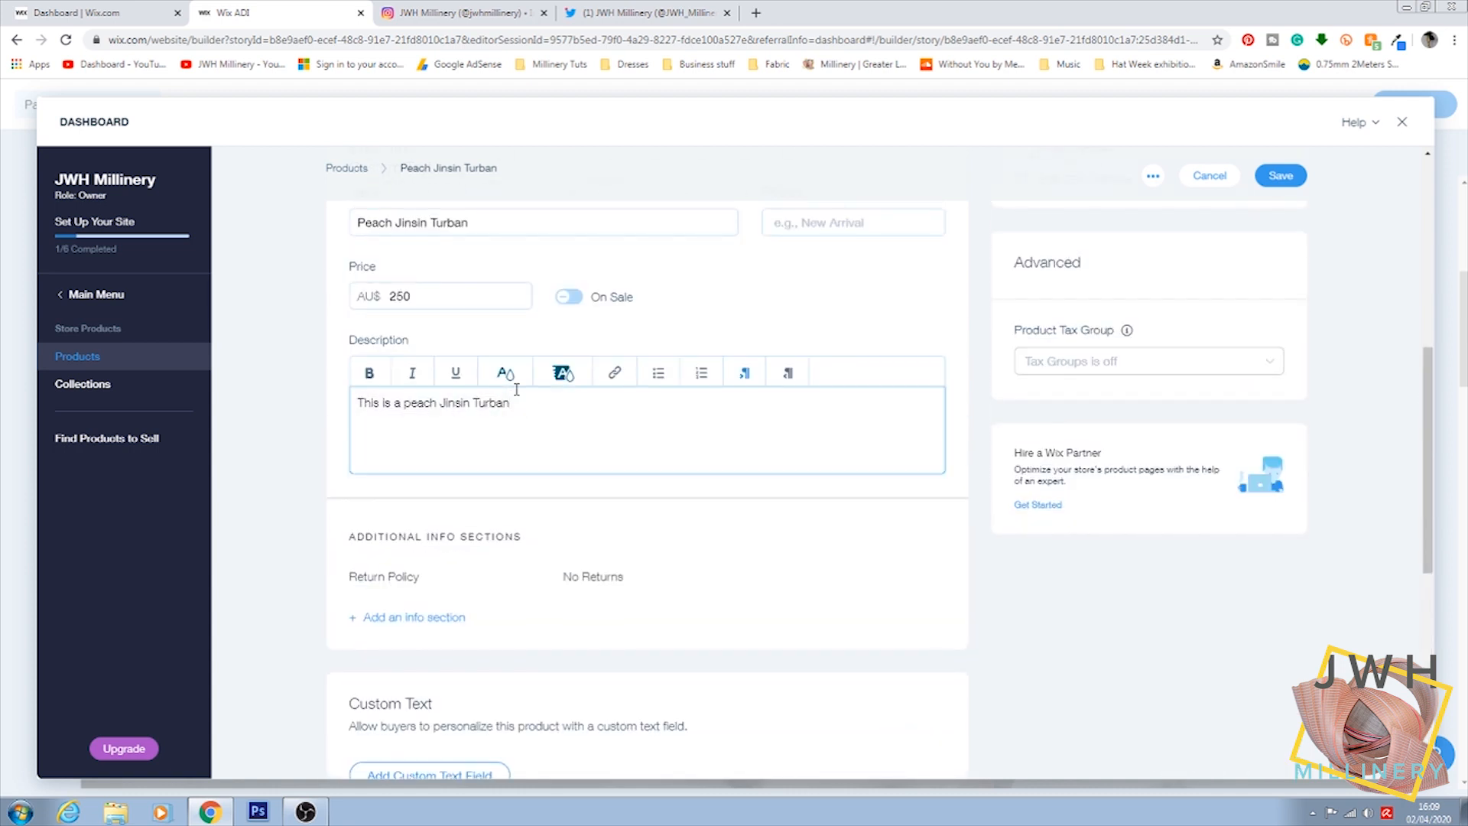
text(This can be made in otherr co)
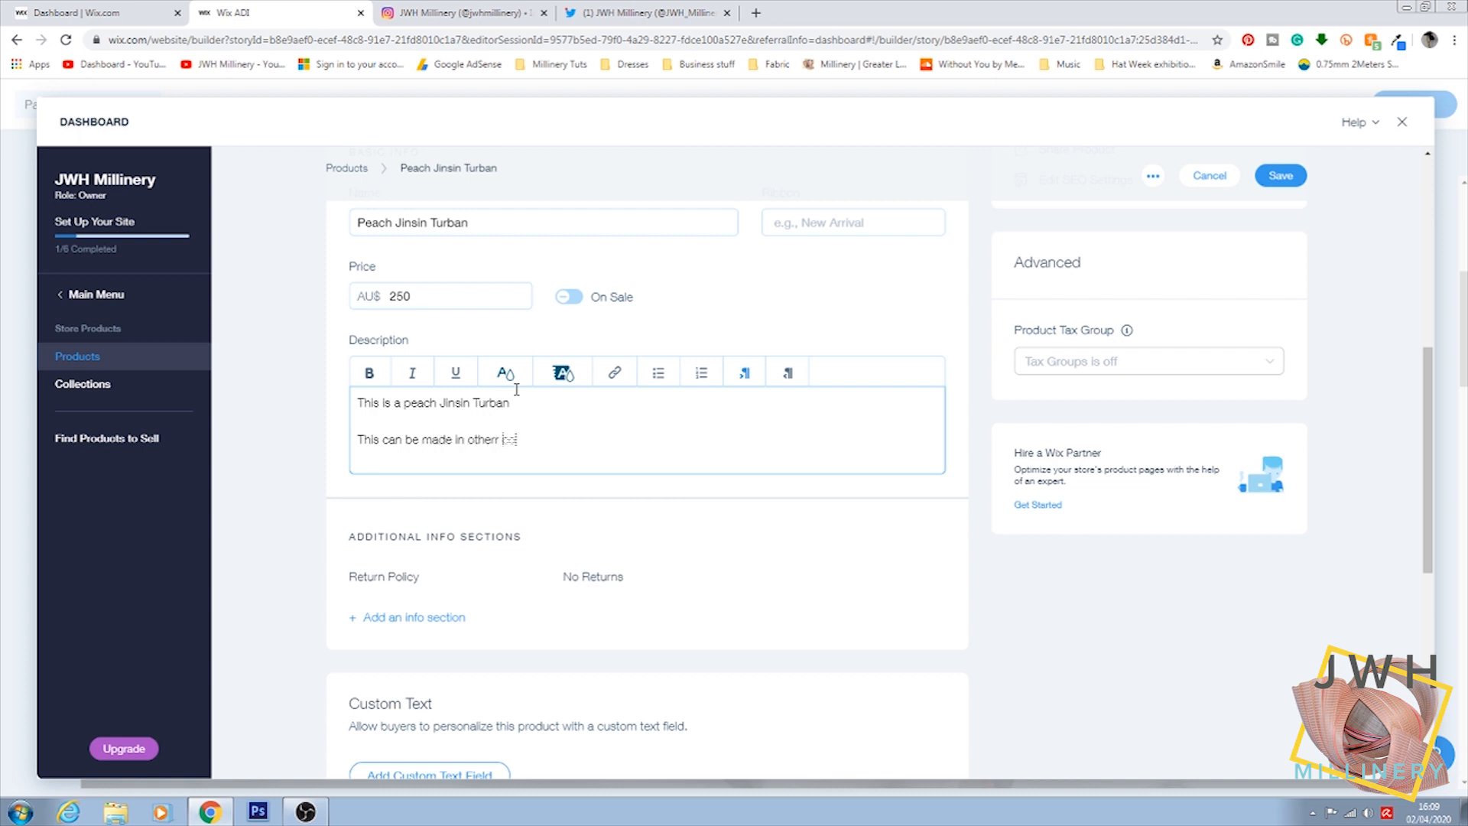
text(lours - just ask!)
Step: Turn on inventory tracking for the product with an inventory of 2 and the SKU Peach, leaving the weight empty
scroll(573, 520, down, 7)
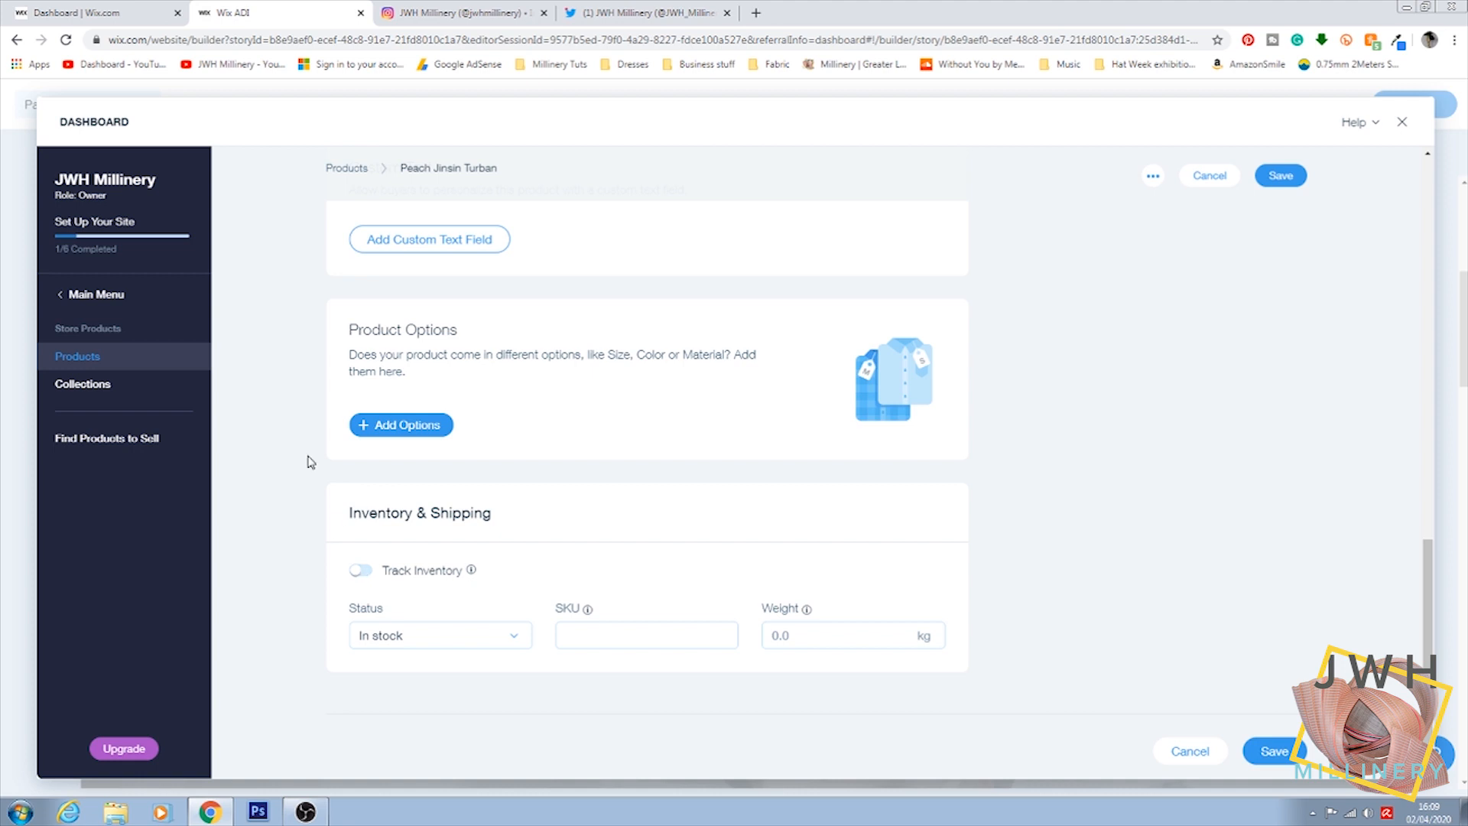
click(354, 573)
click(442, 634)
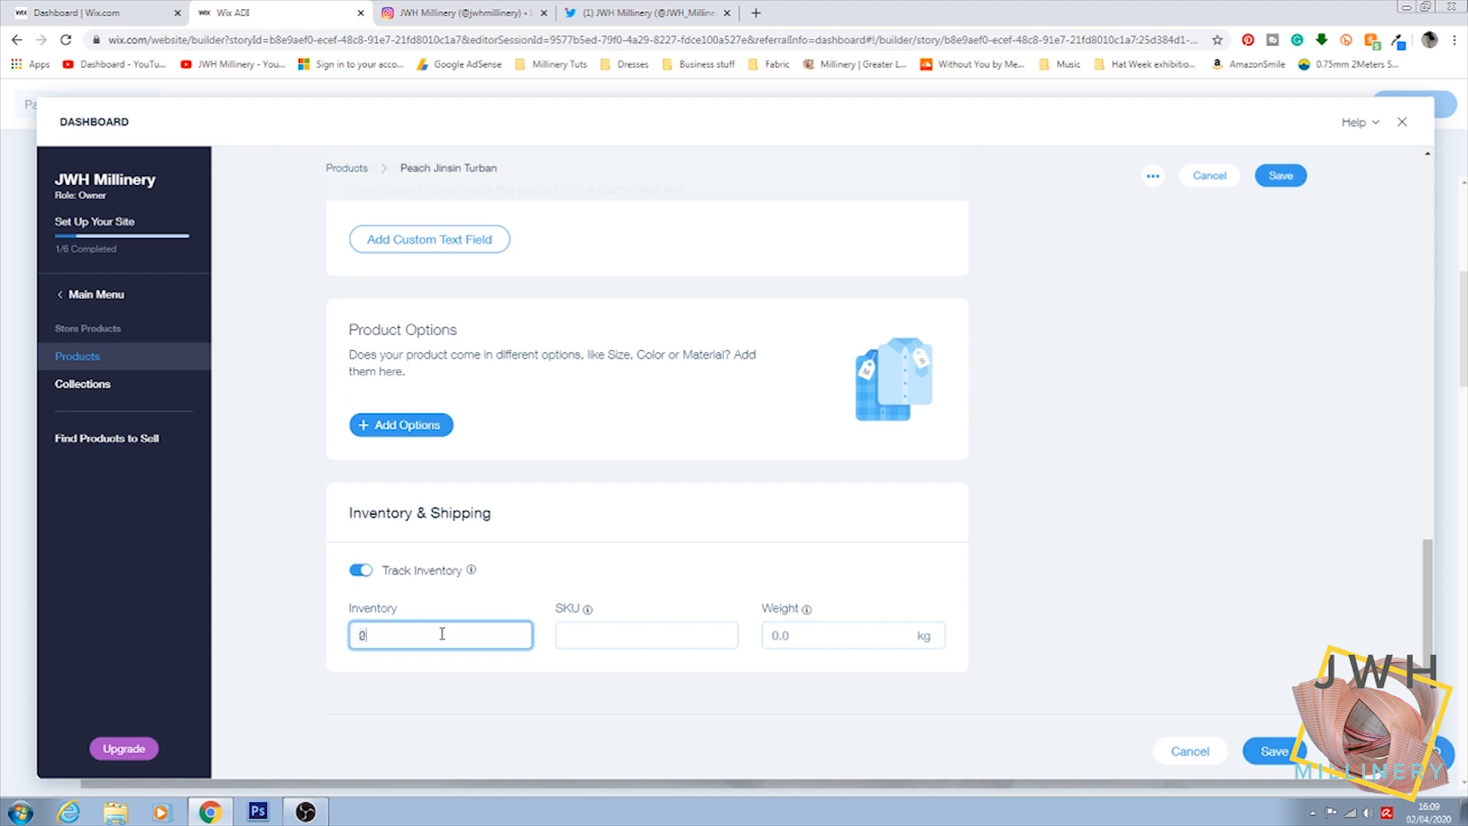
click(626, 629)
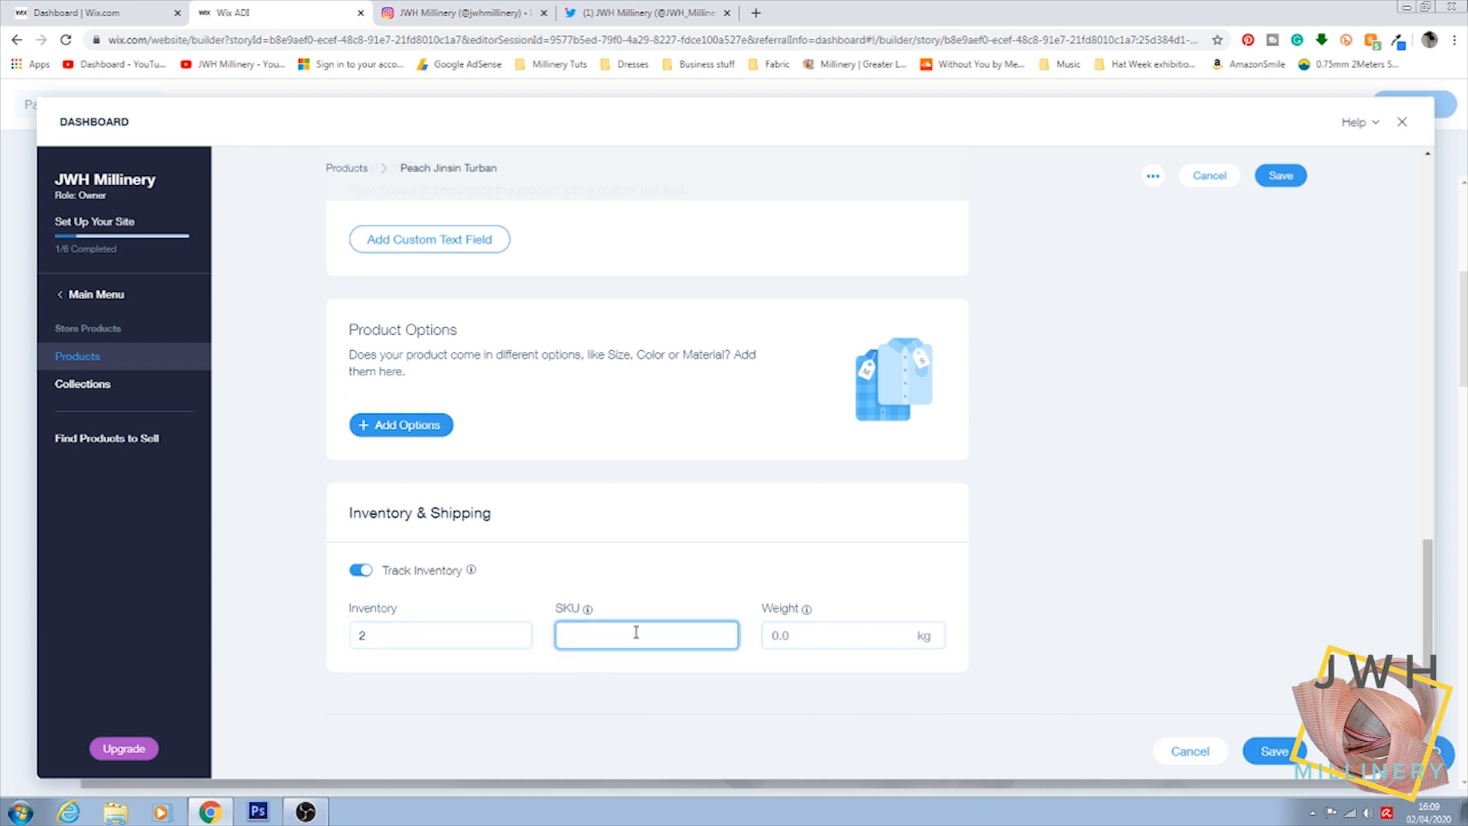
text(Peaaaach)
key(BackSpace)
key(BackSpace)
key(BackSpace)
mouse_move(807, 610)
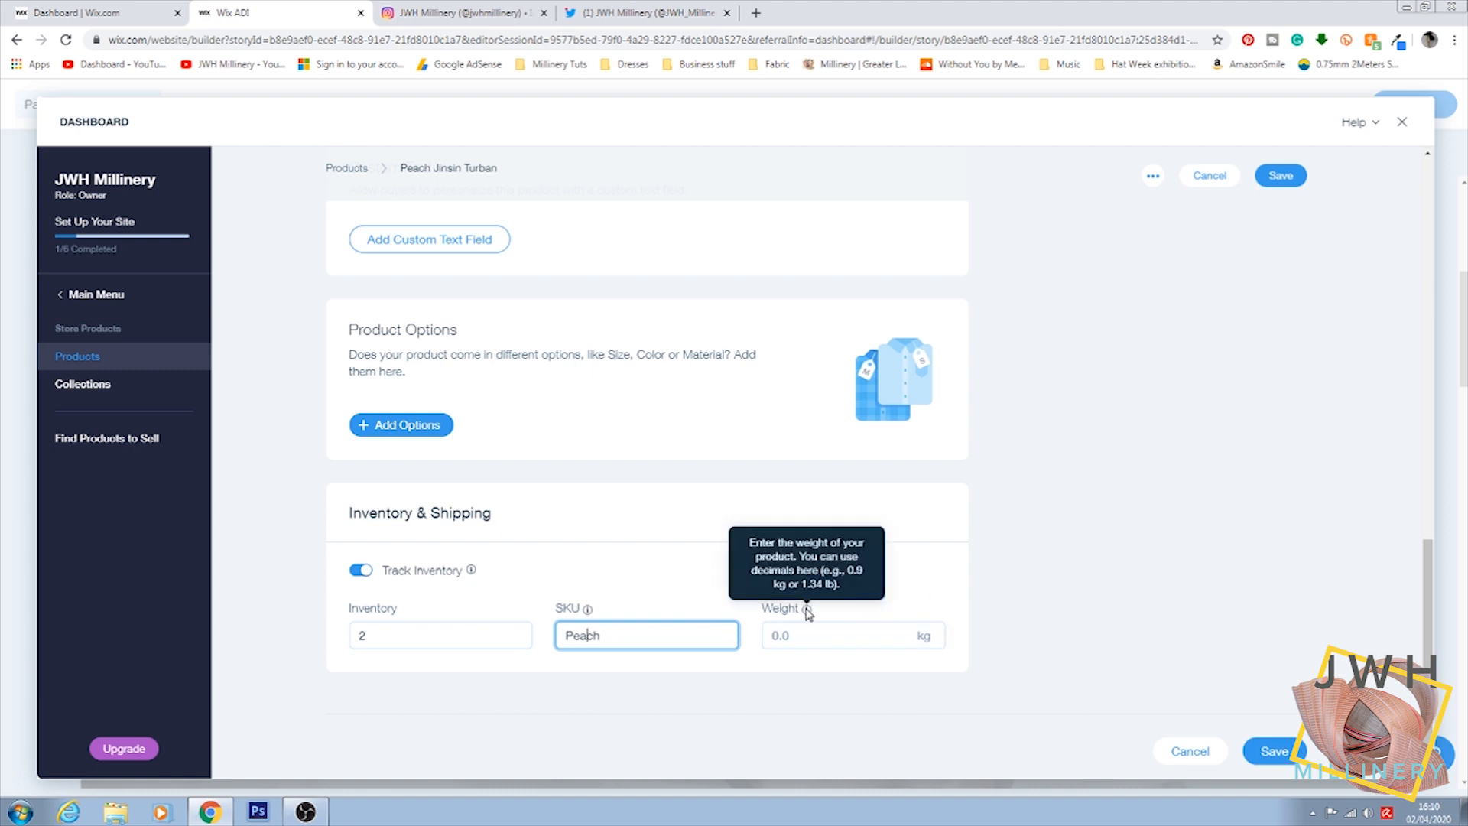
click(826, 625)
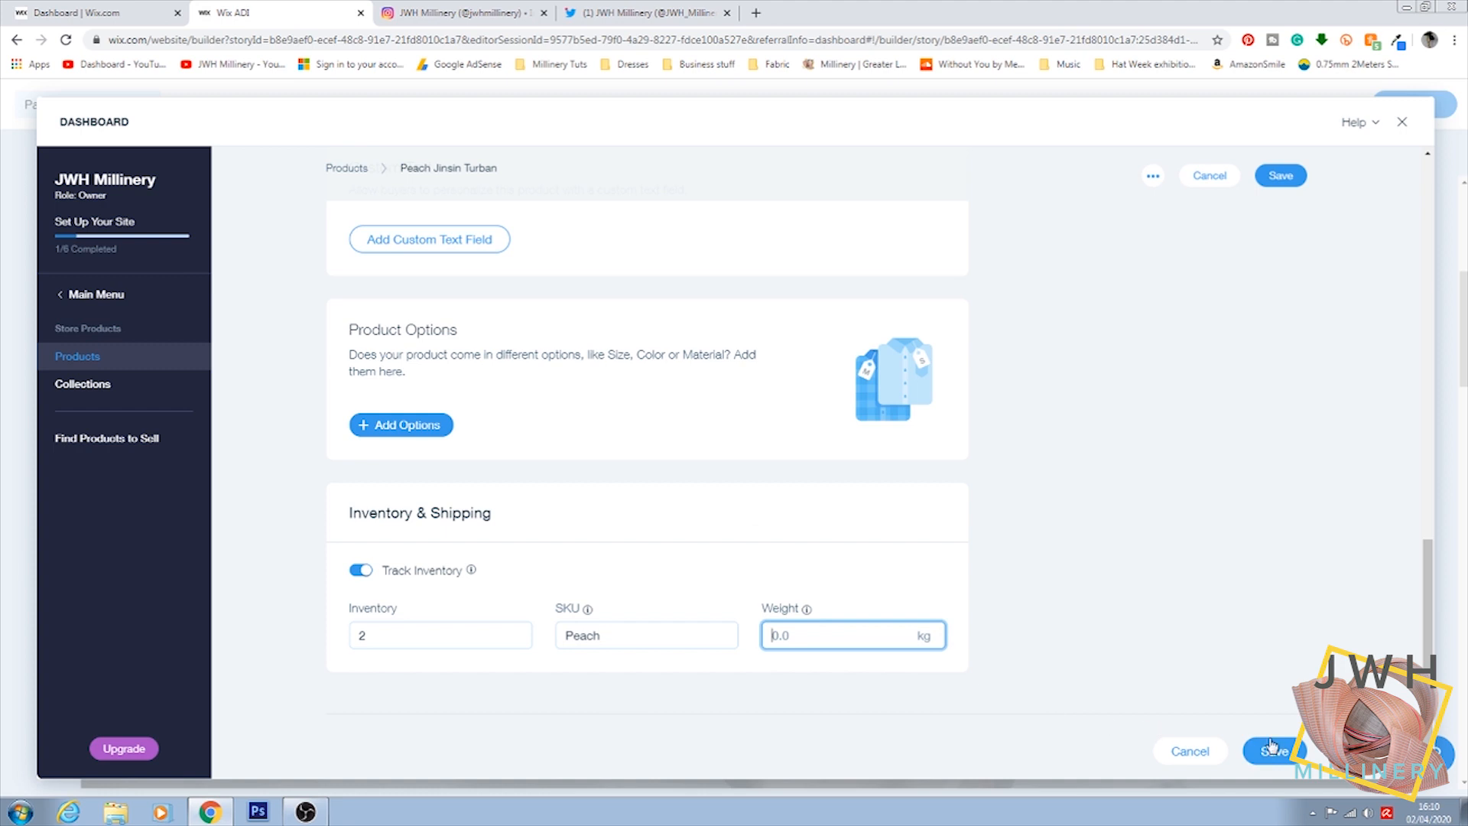
scroll(1071, 484, up, 15)
scroll(986, 500, down, 15)
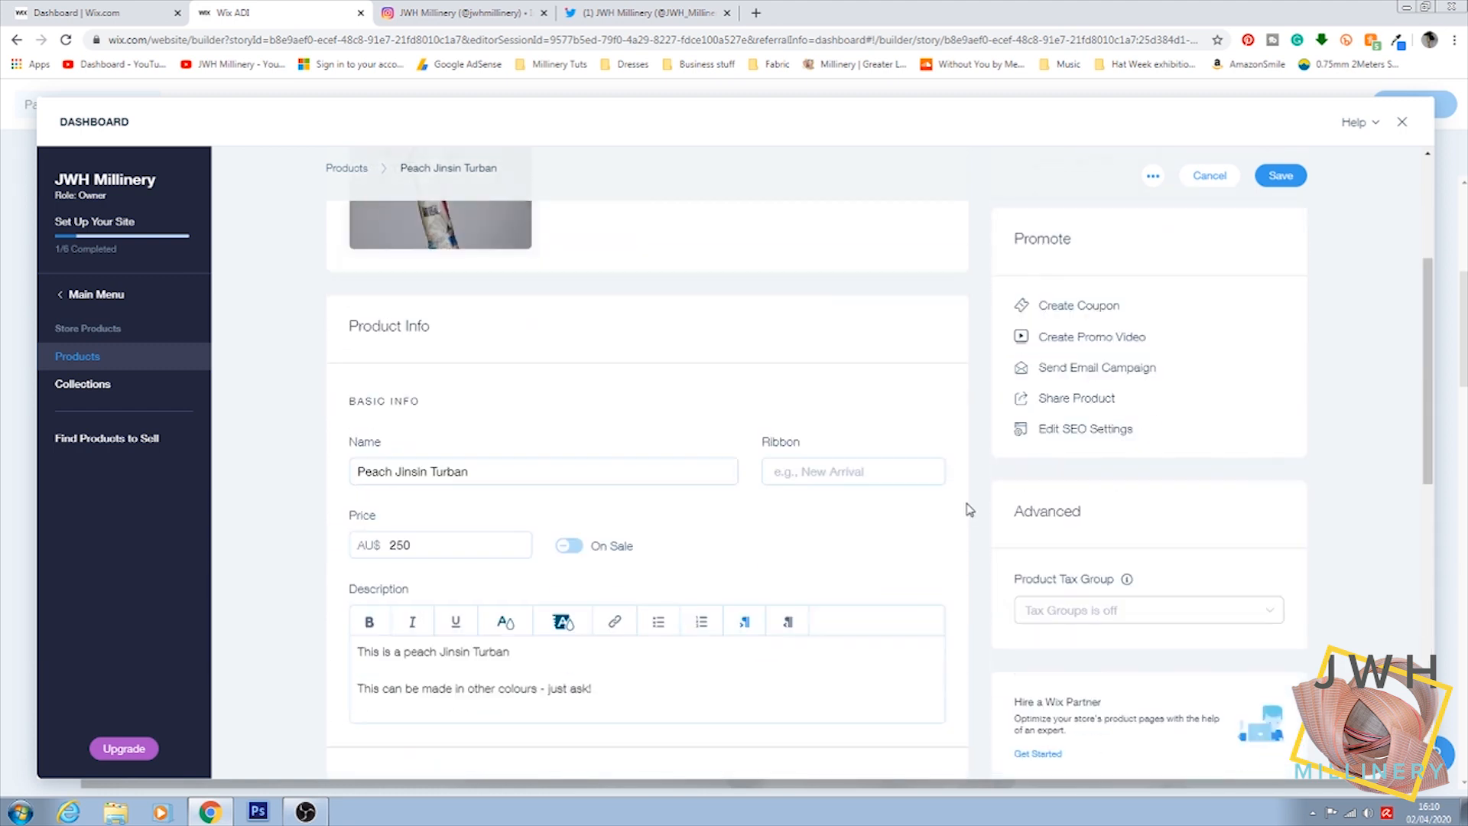
Step: Save the Peach Jinsin Turban product and dismiss the shipping regions setup suggestion
click(1275, 752)
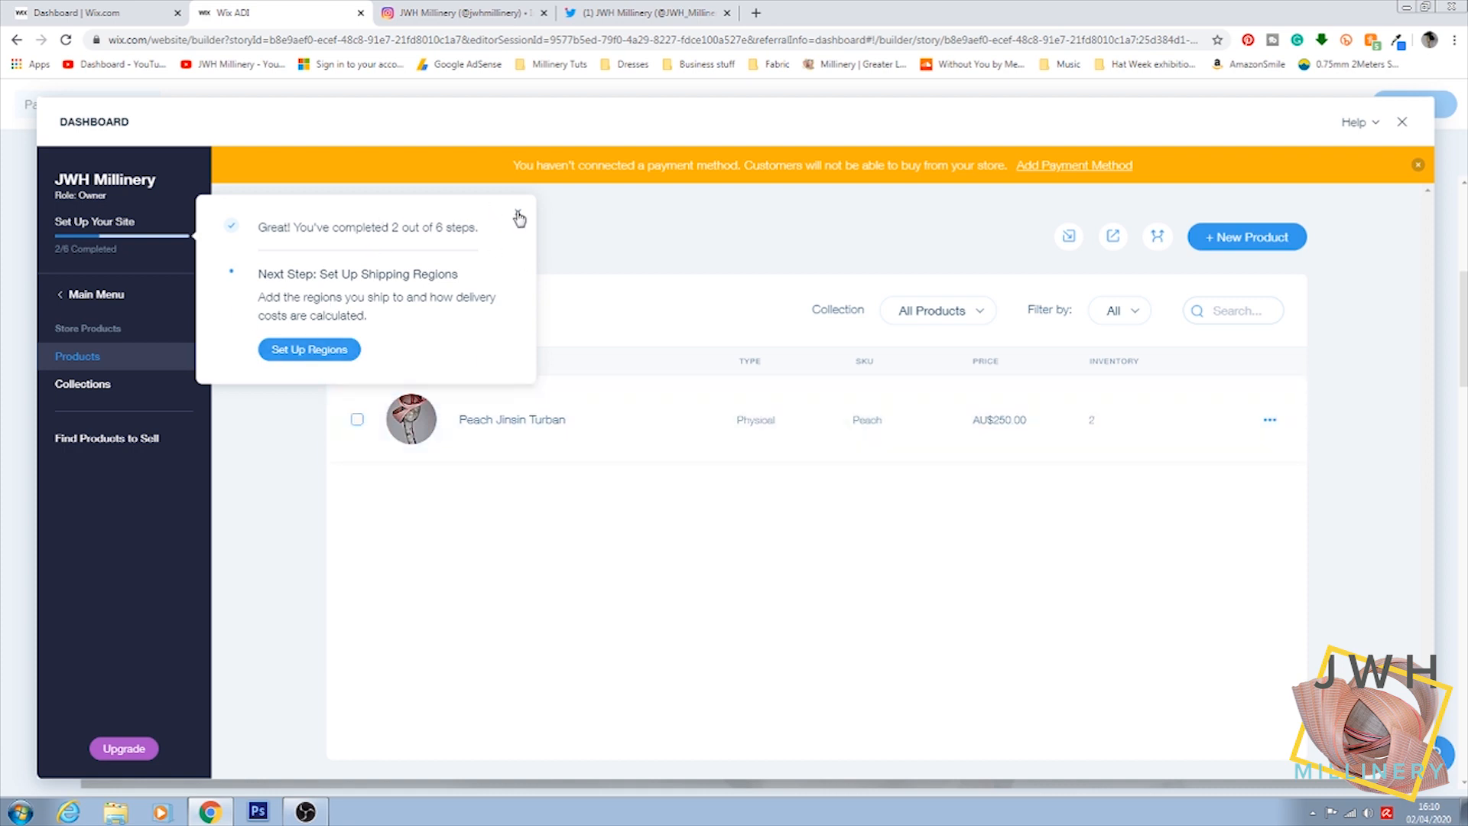
click(517, 215)
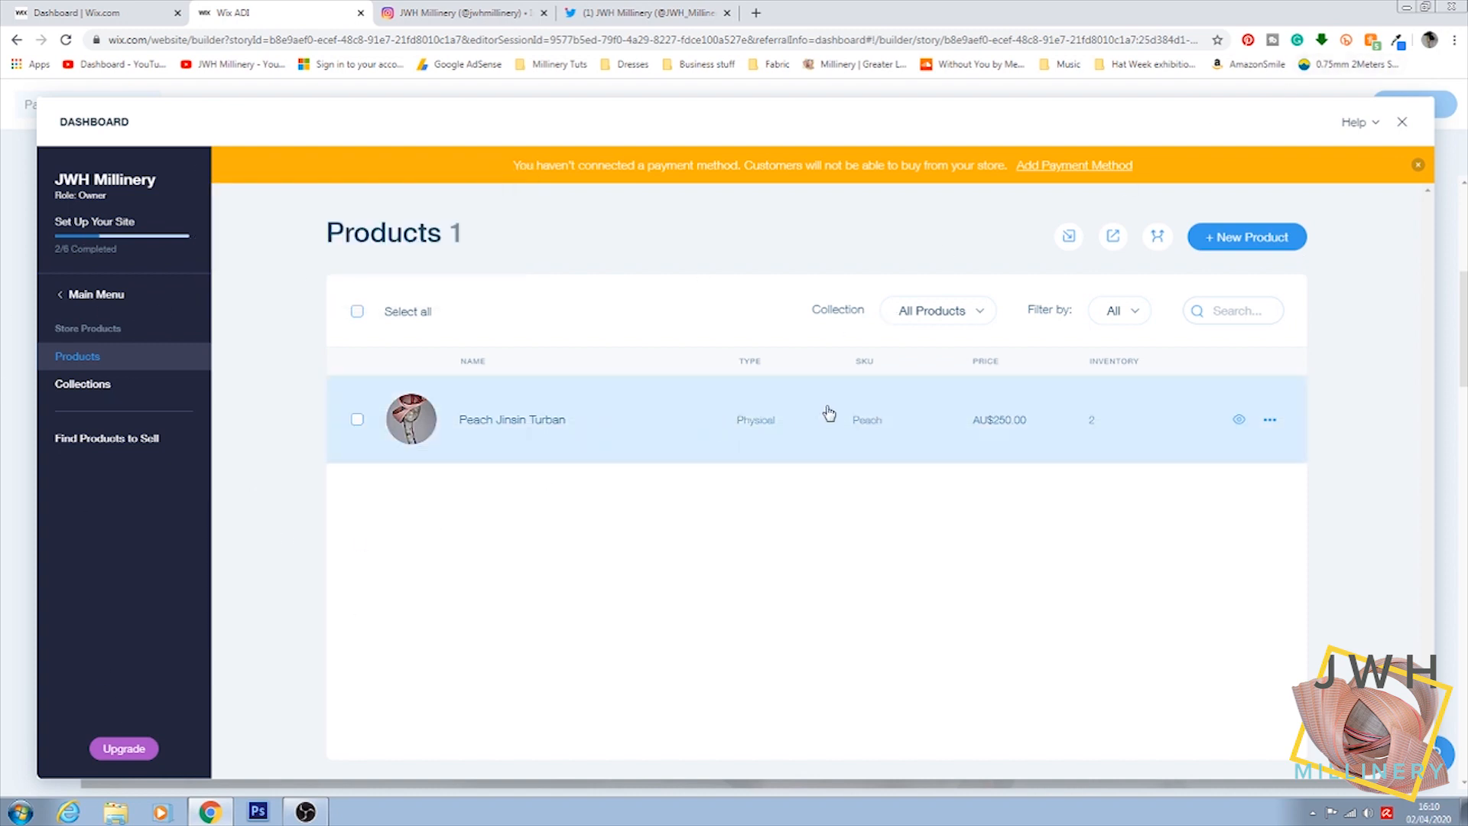
click(584, 420)
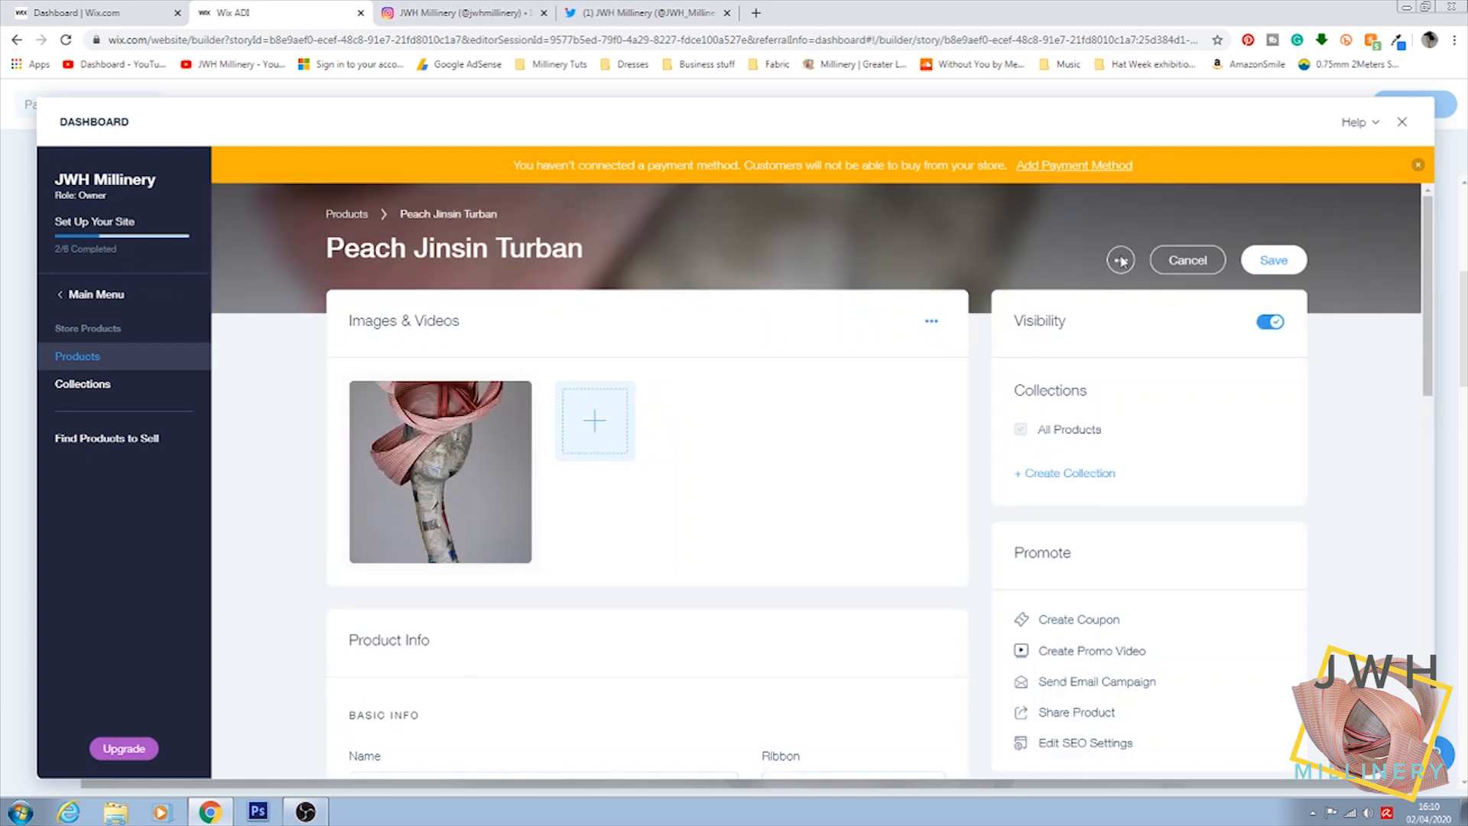
click(1184, 260)
right_click(656, 444)
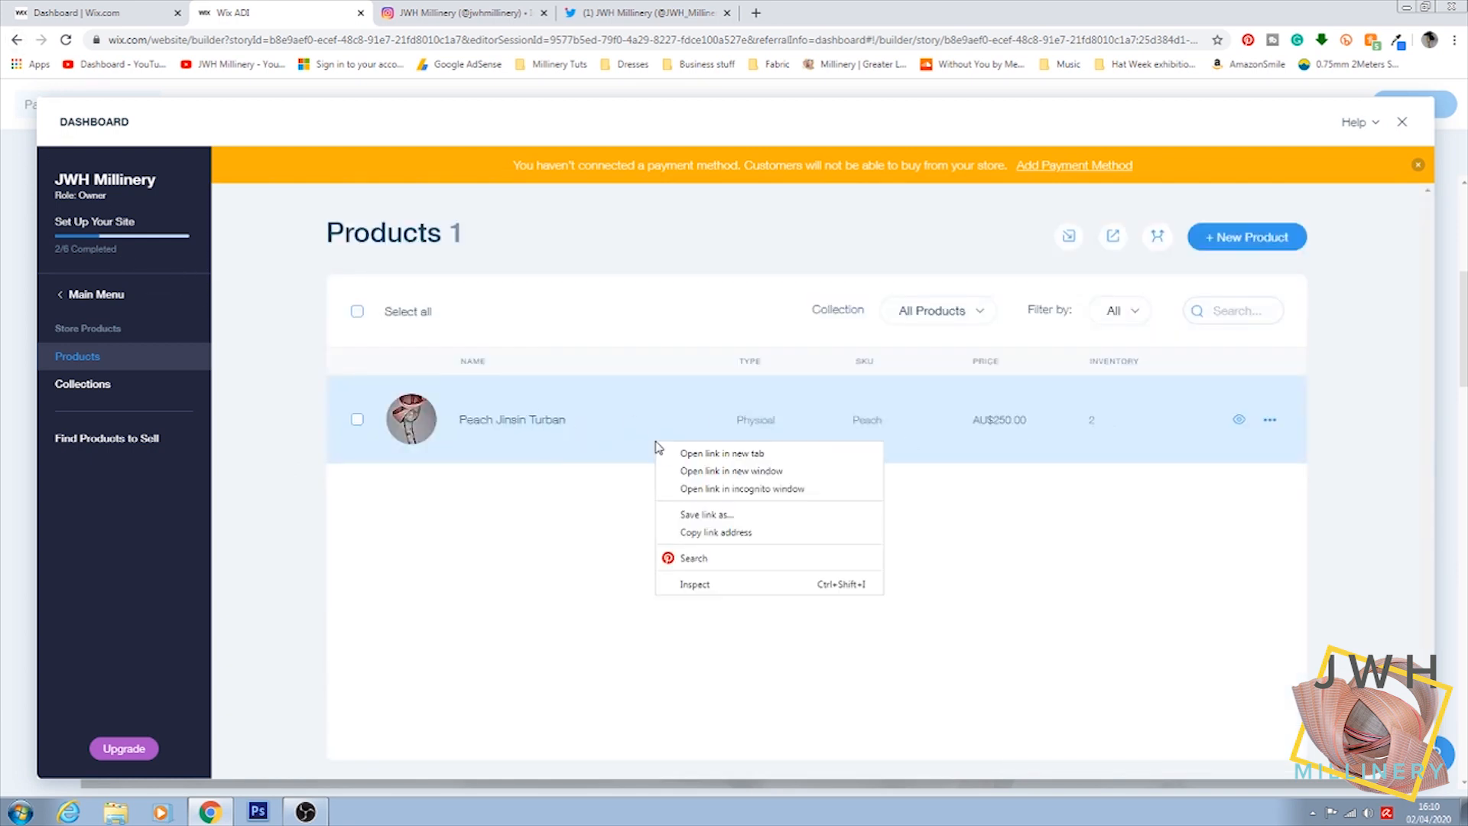
click(596, 530)
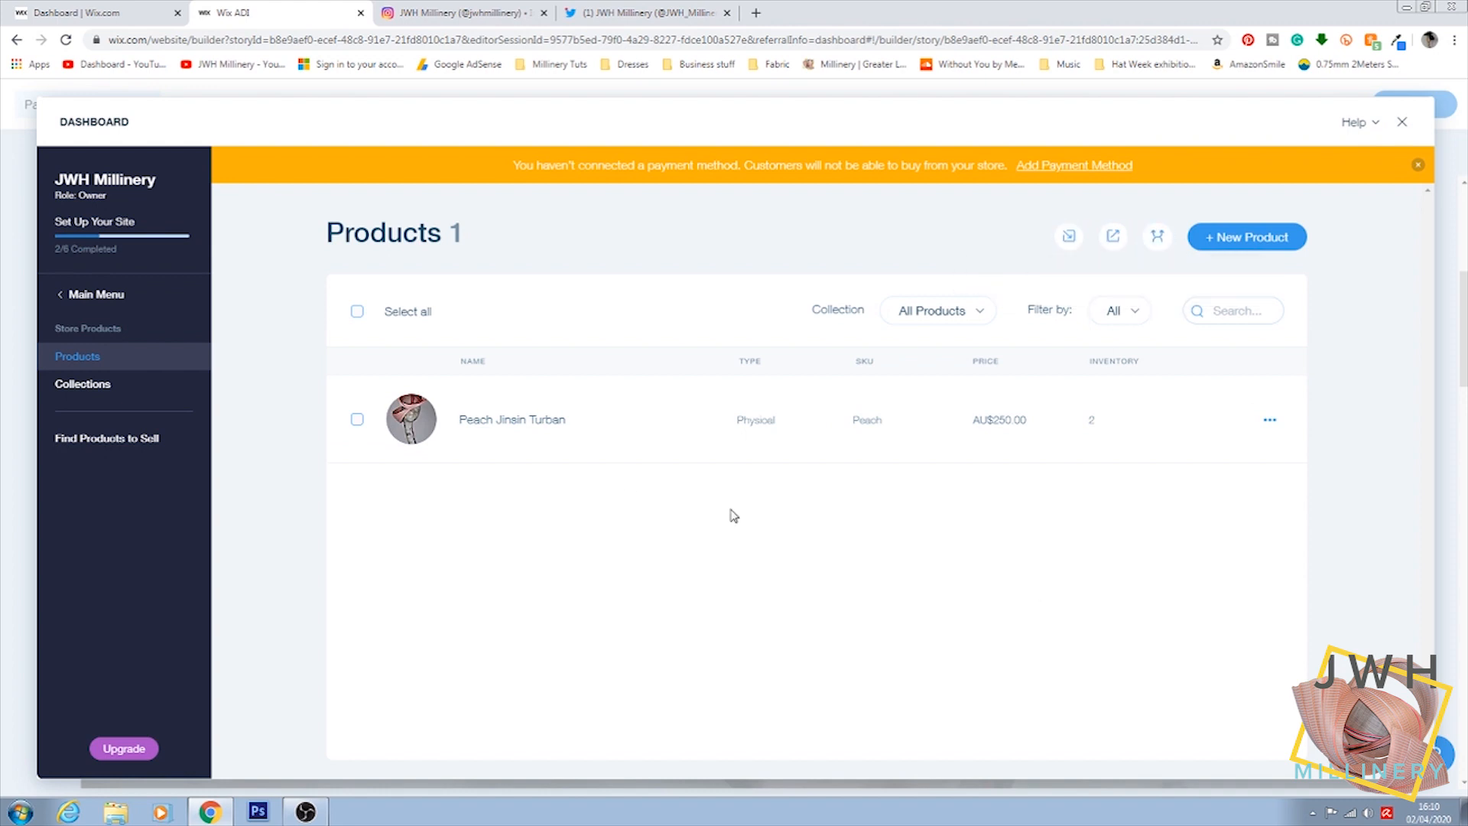
Step: Save and duplicate the Peach Jinsin Turban product
click(350, 421)
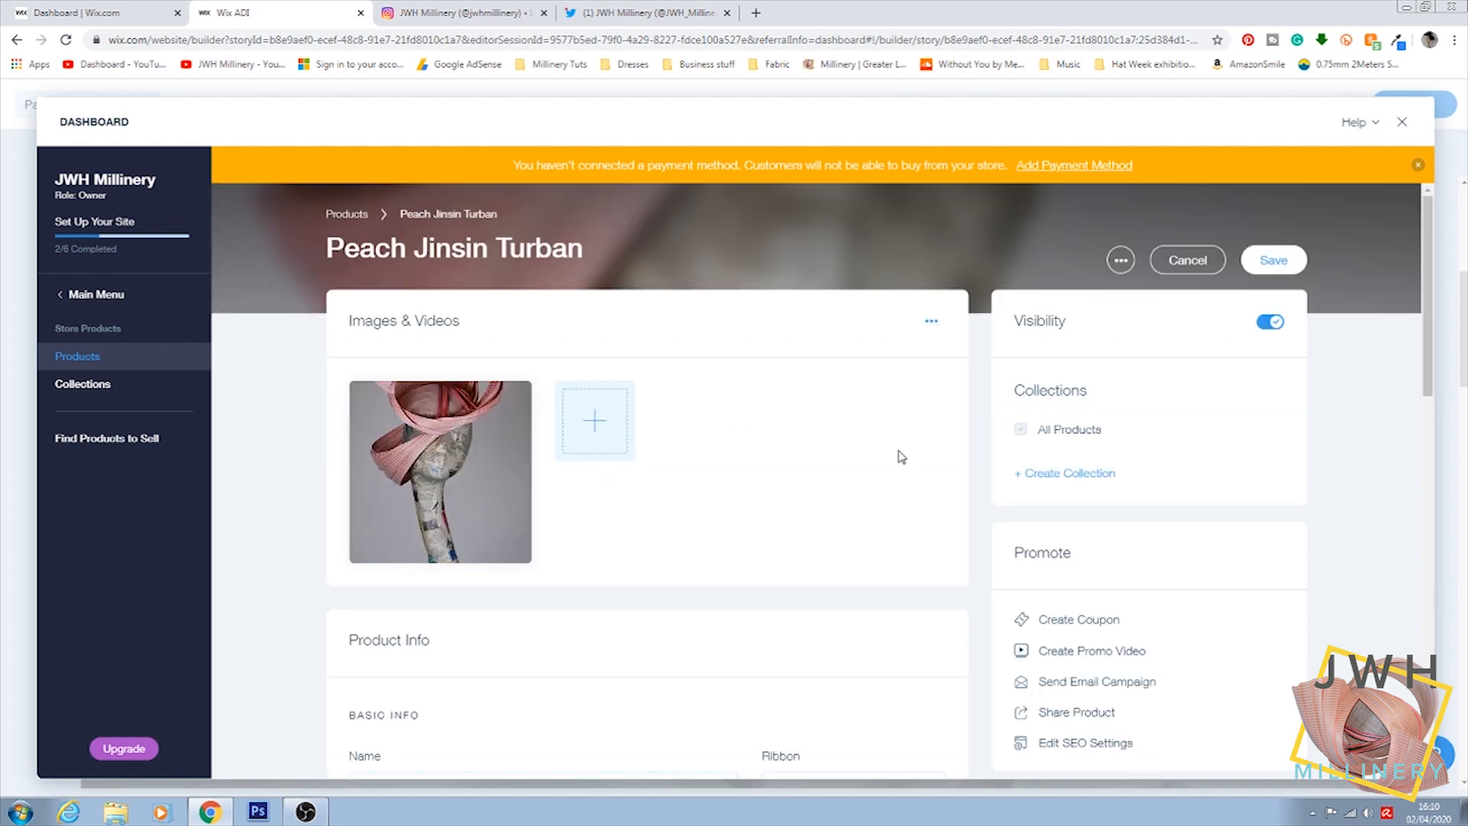
scroll(851, 433, down, 3)
scroll(851, 433, up, 3)
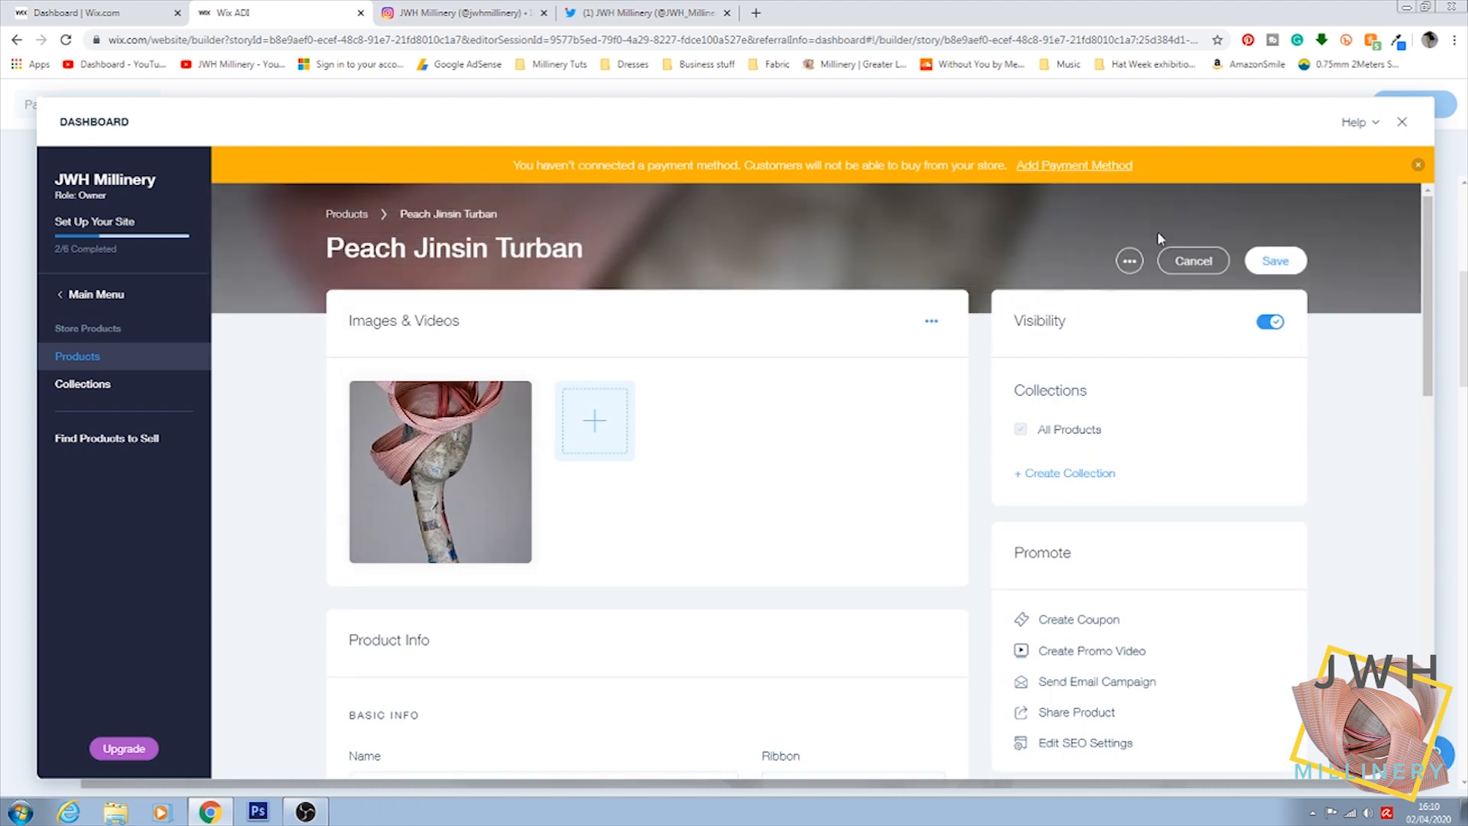
click(1121, 260)
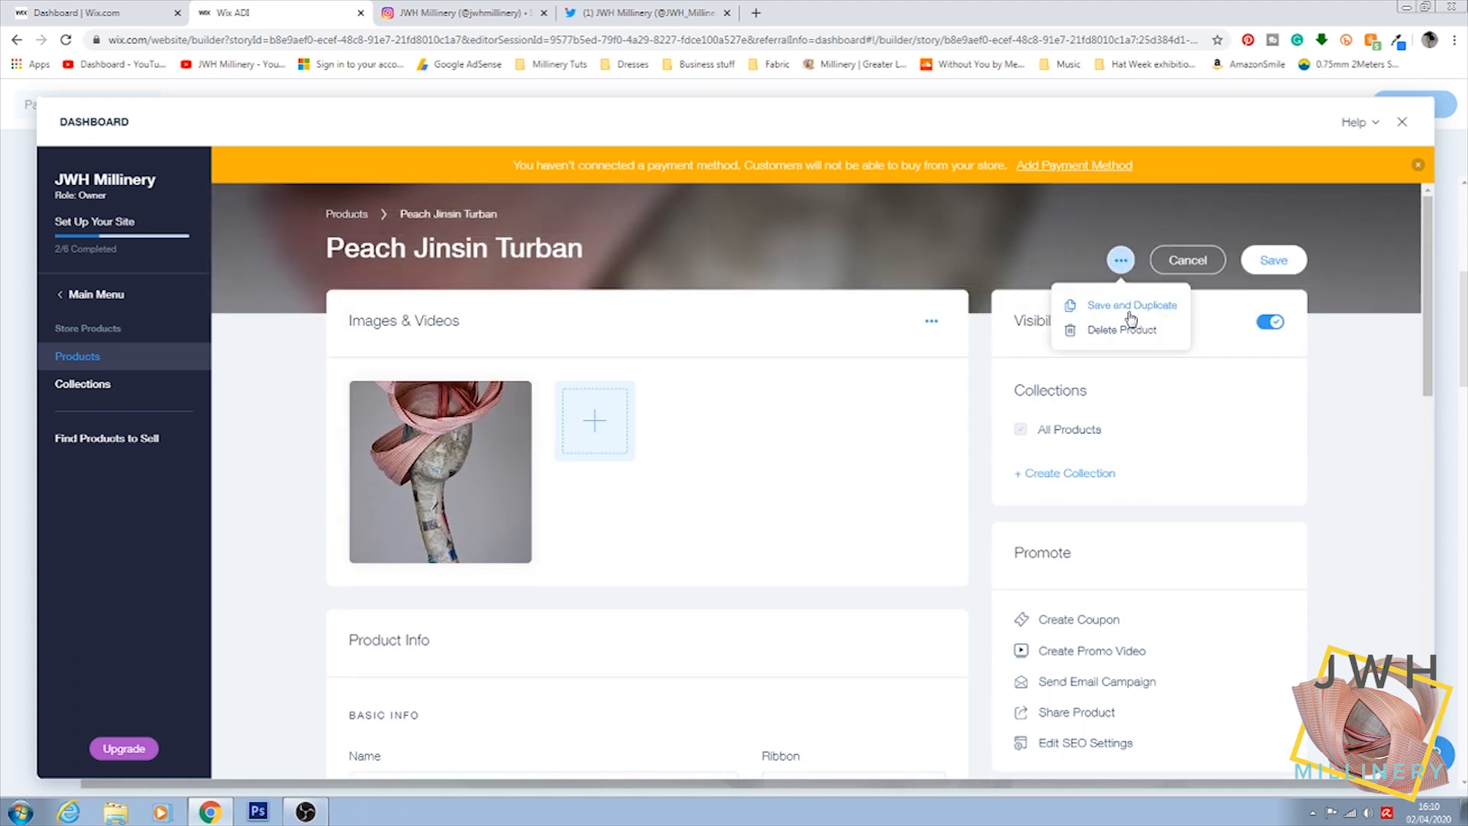
click(1132, 308)
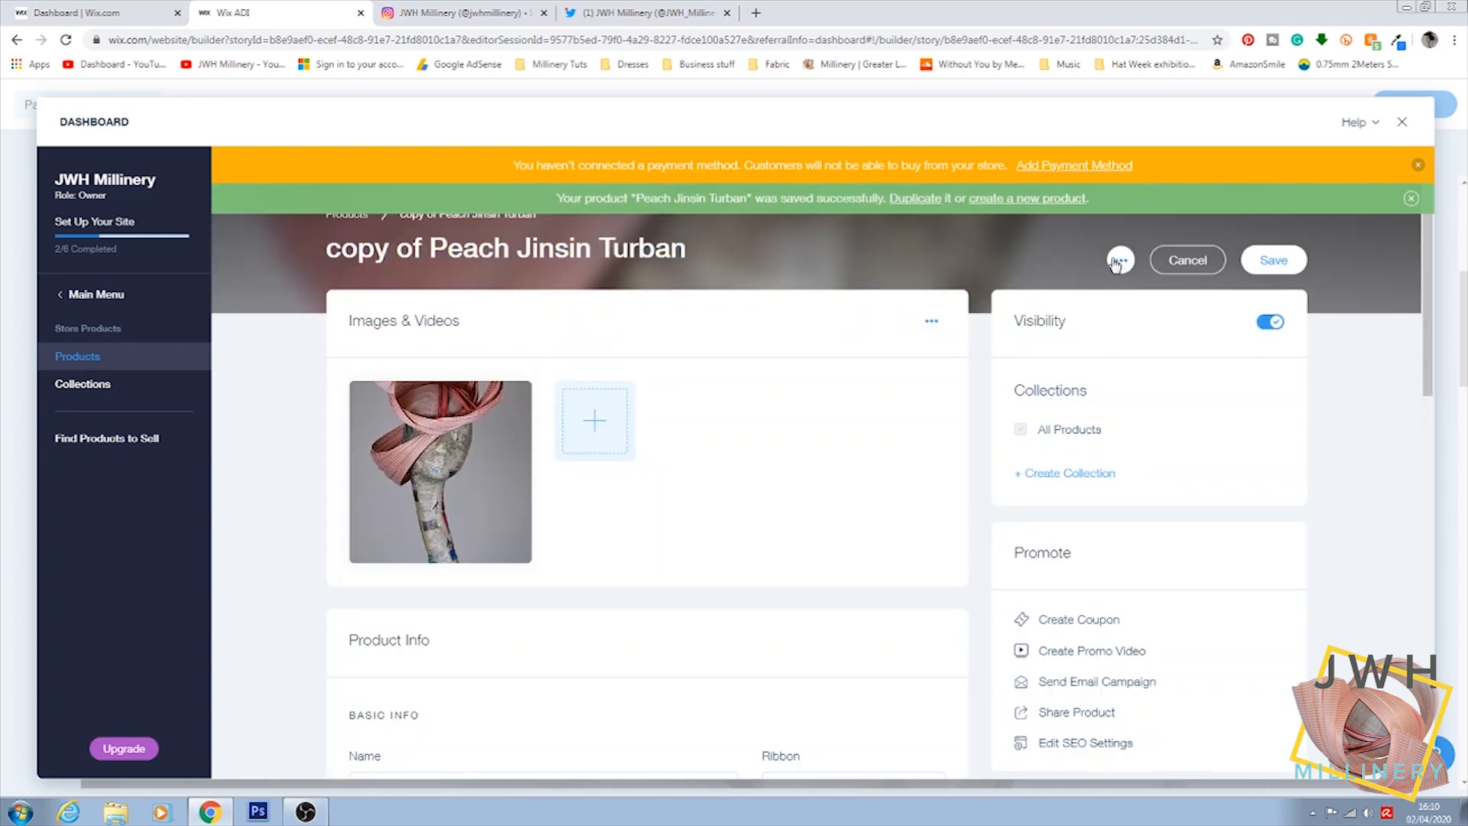
Step: Save and duplicate the copied turban product, and save the second copy as well
click(1119, 260)
click(1123, 307)
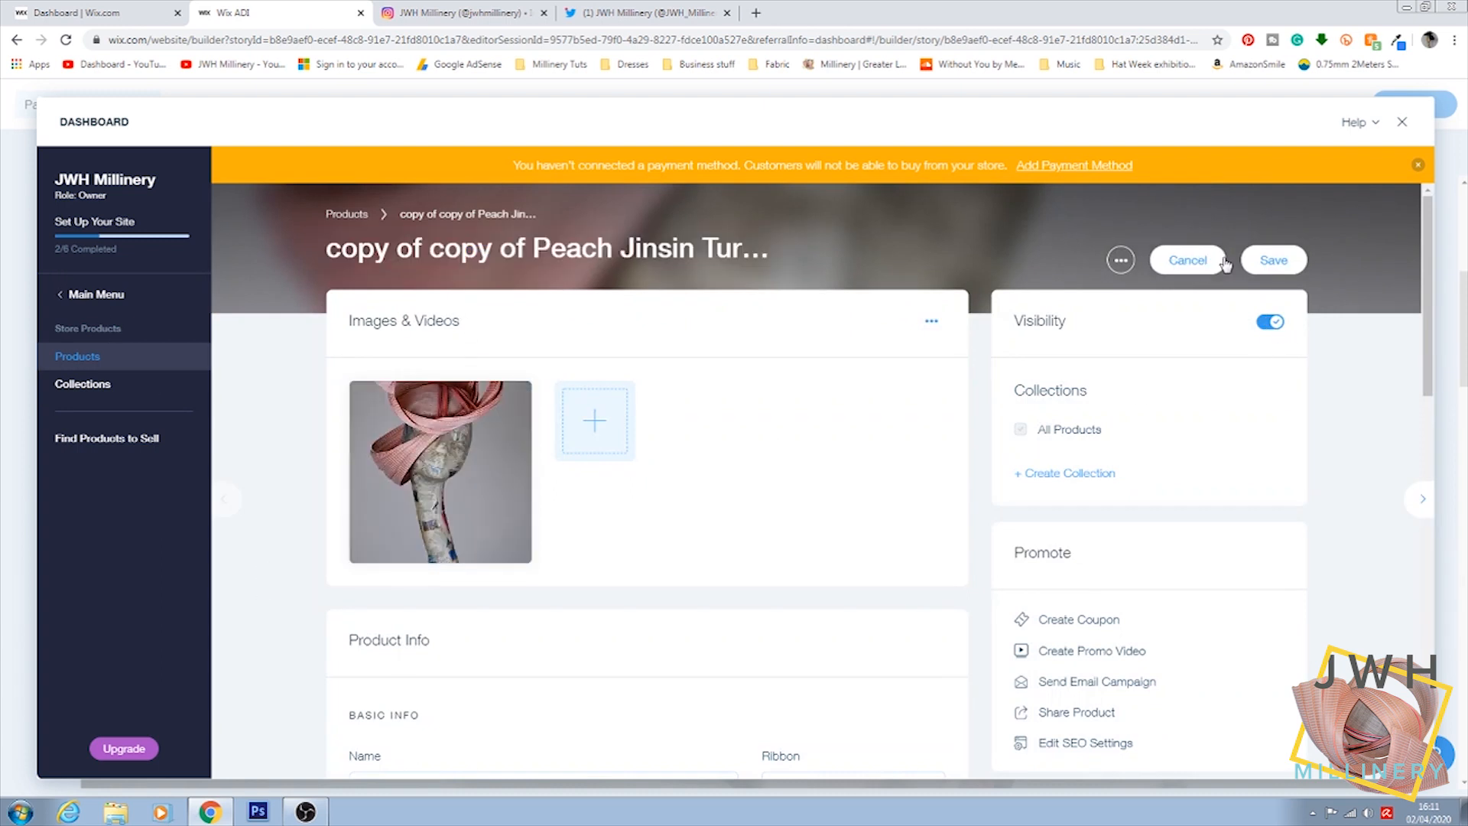
click(1290, 262)
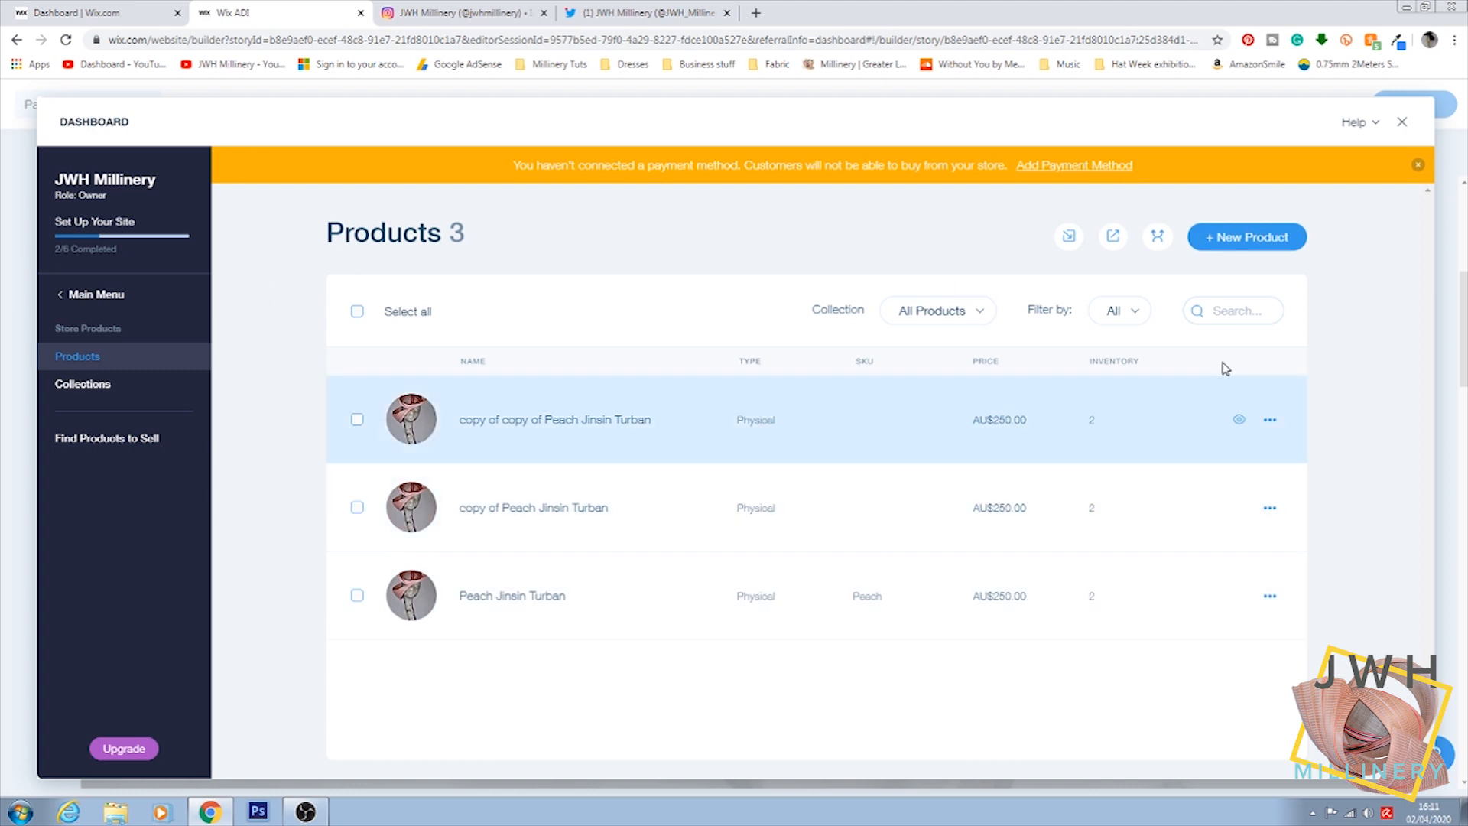
Step: Return from the store dashboard to the homepage editor without adding a Member's Area, and review the product gallery on the page
click(1401, 122)
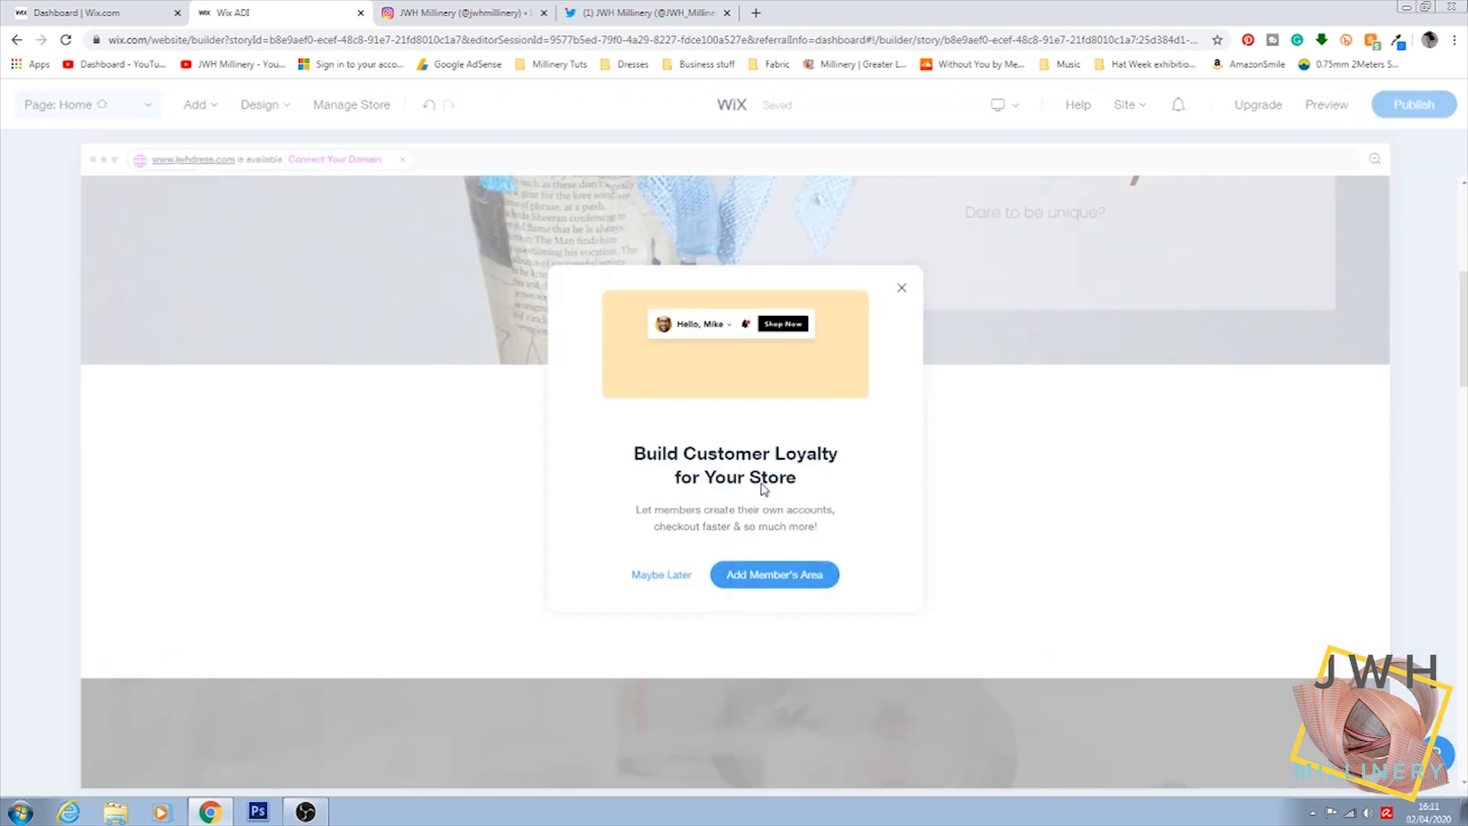
click(901, 290)
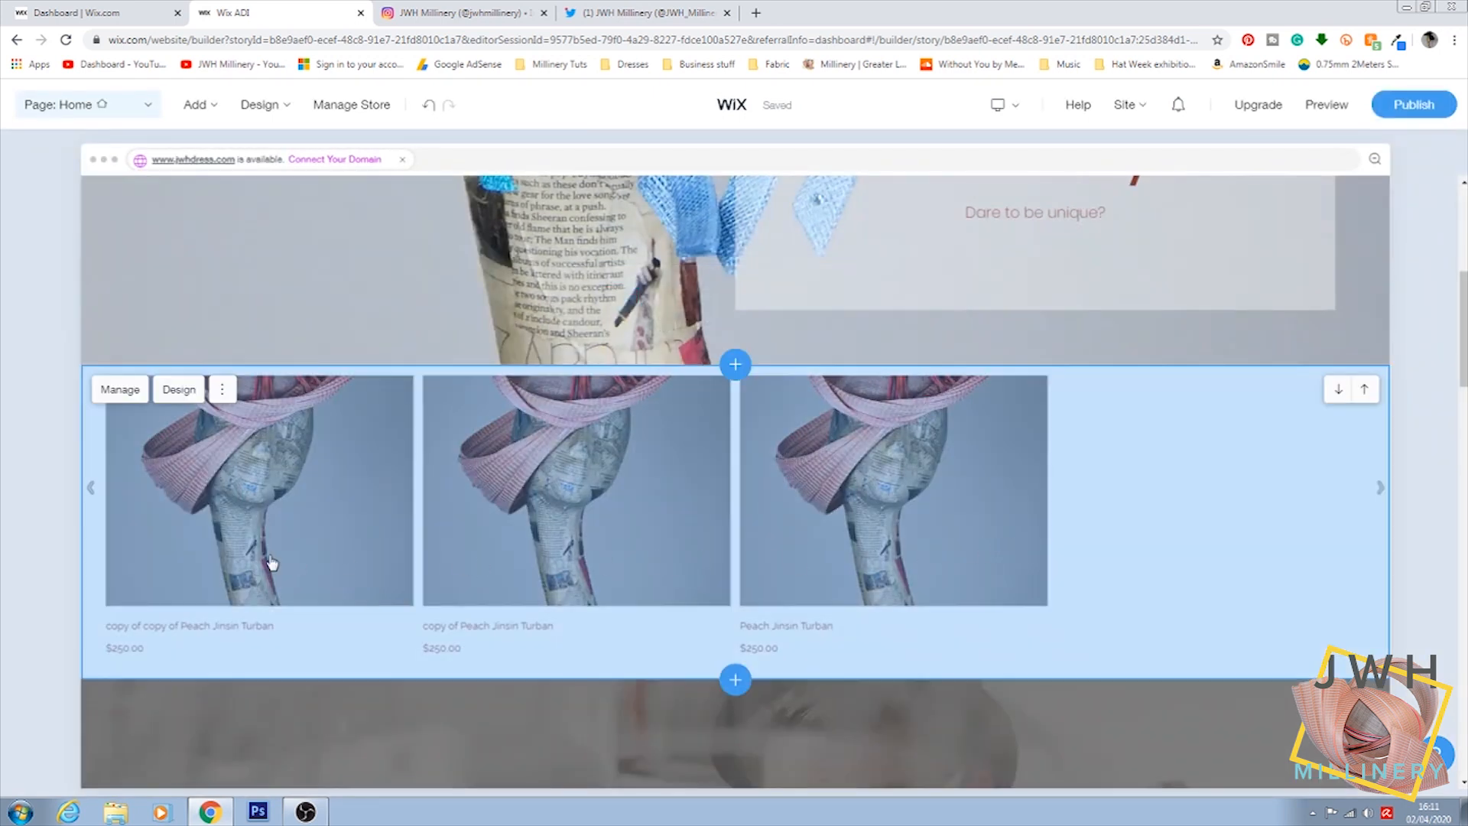
scroll(1246, 468, up, 2)
scroll(1242, 459, up, 5)
scroll(1208, 462, down, 9)
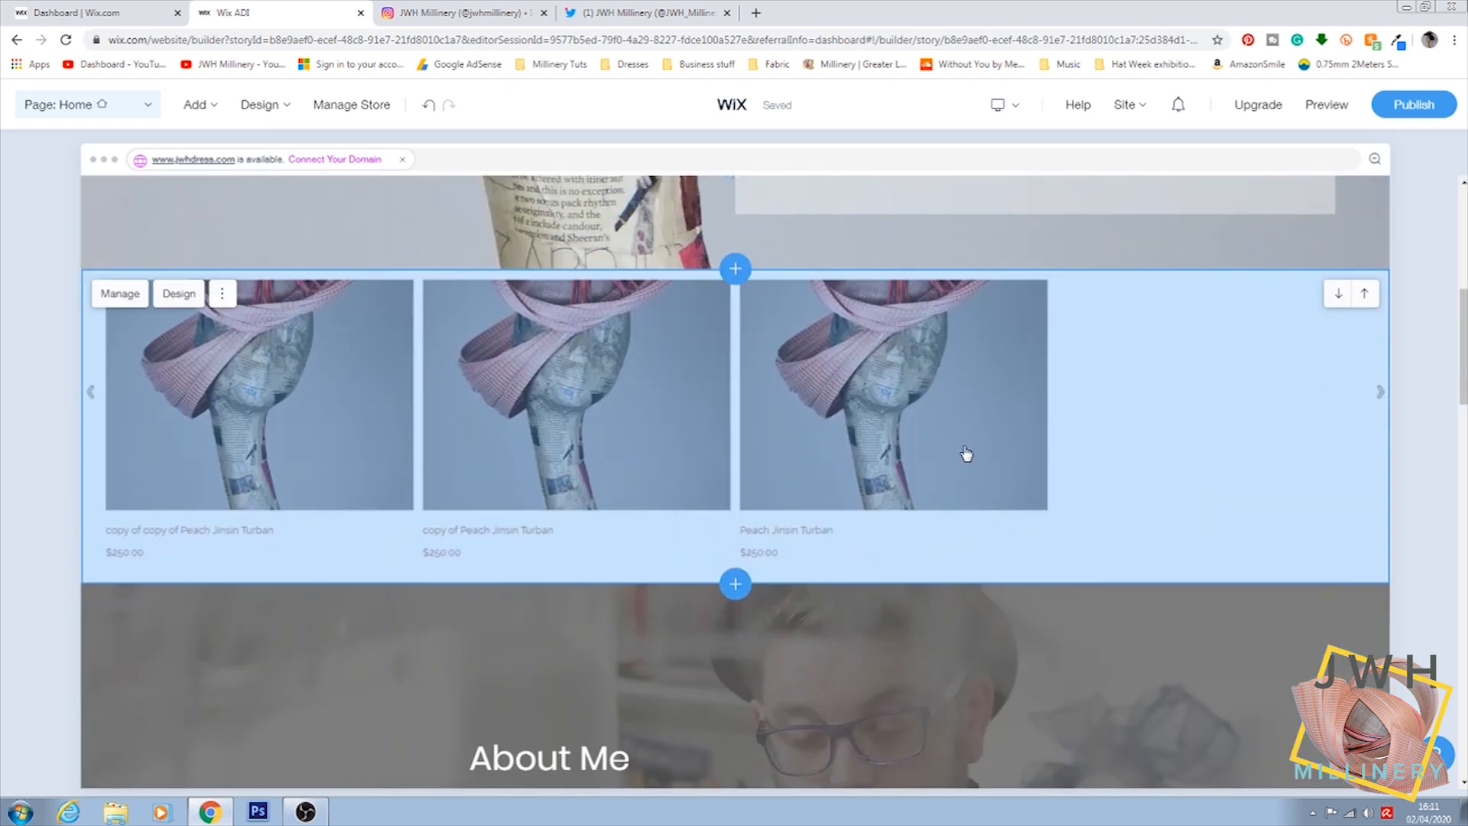
scroll(966, 455, up, 6)
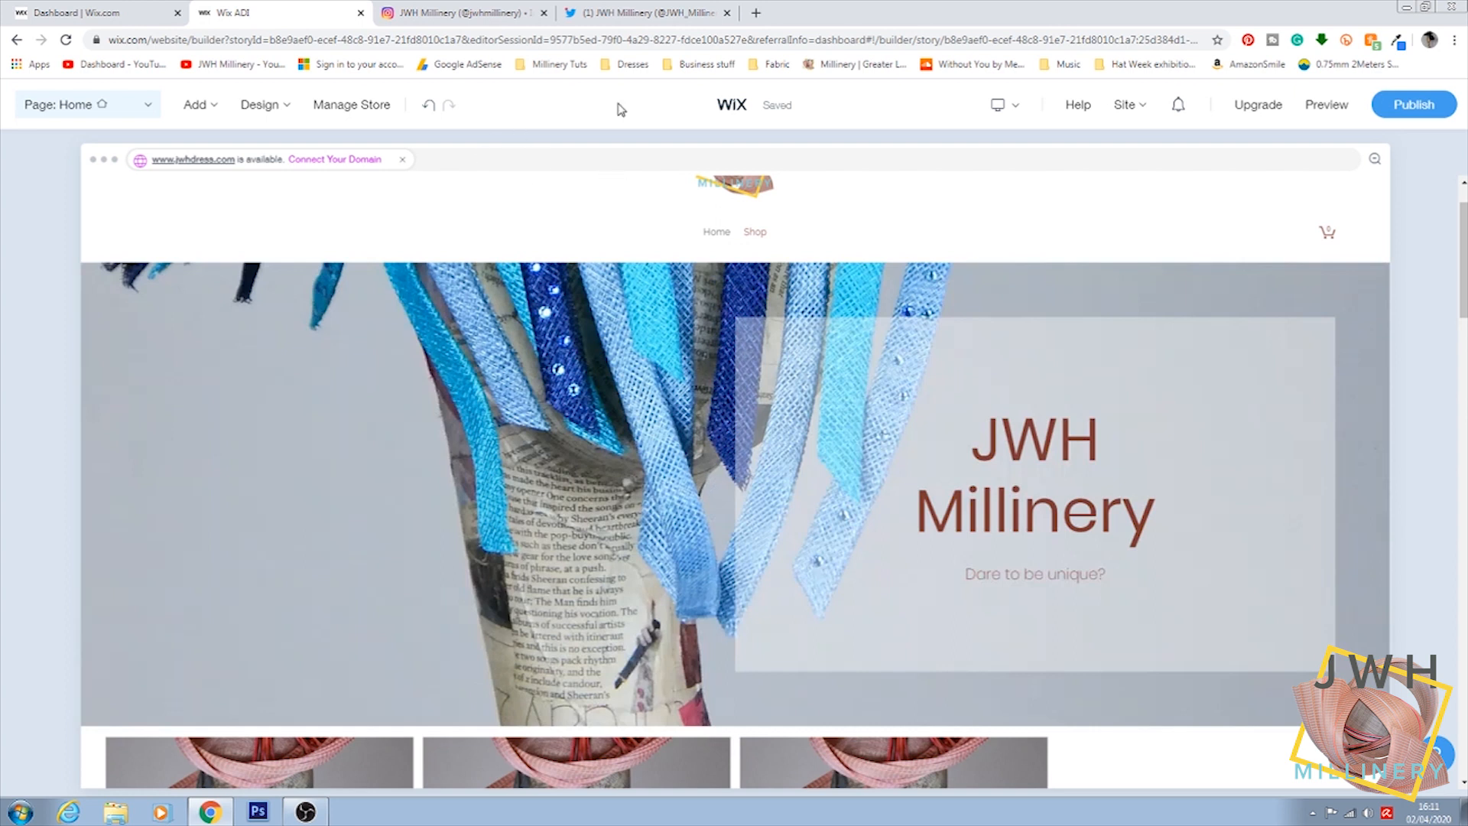
mouse_move(779, 117)
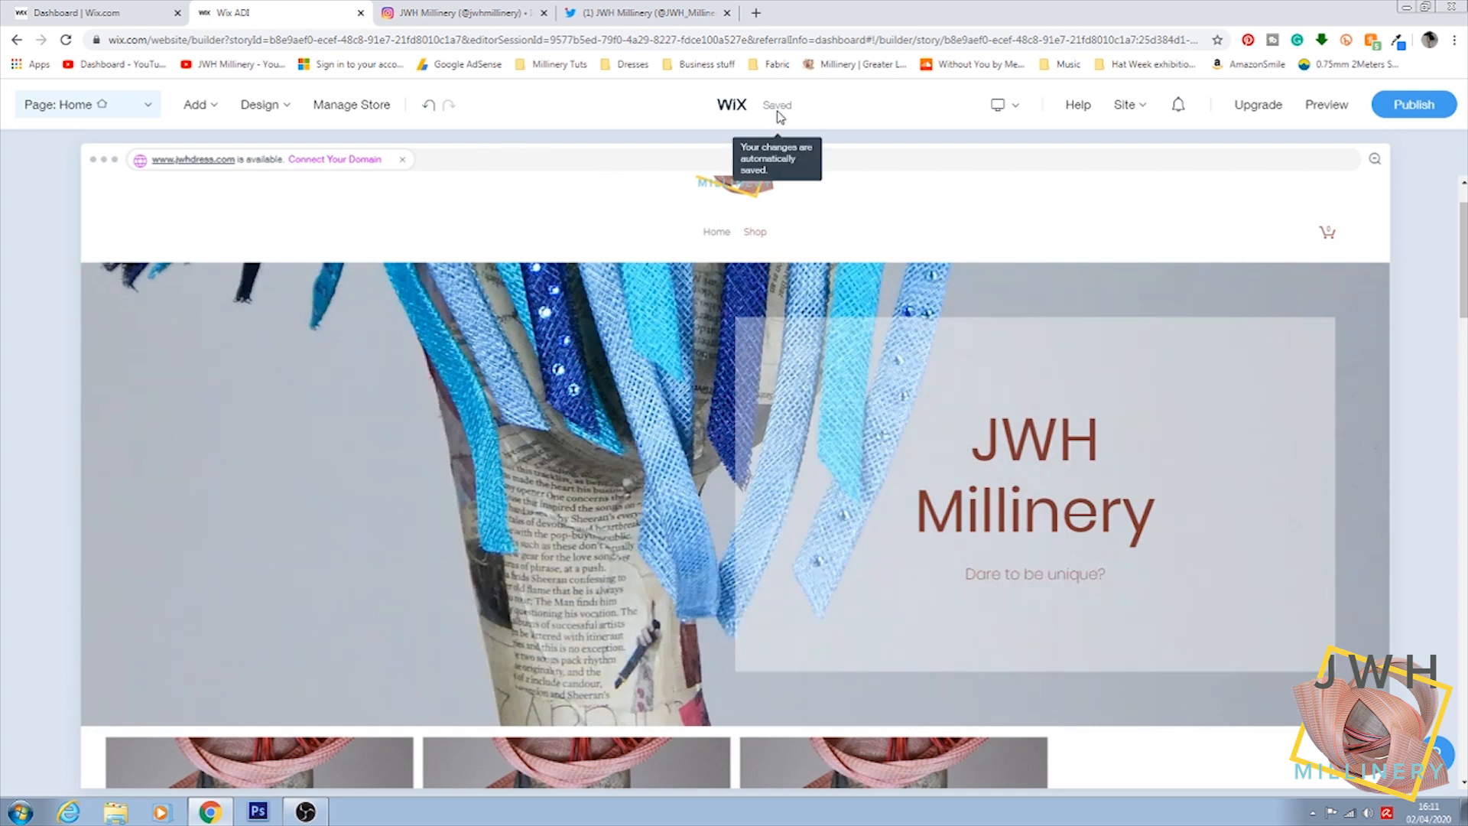